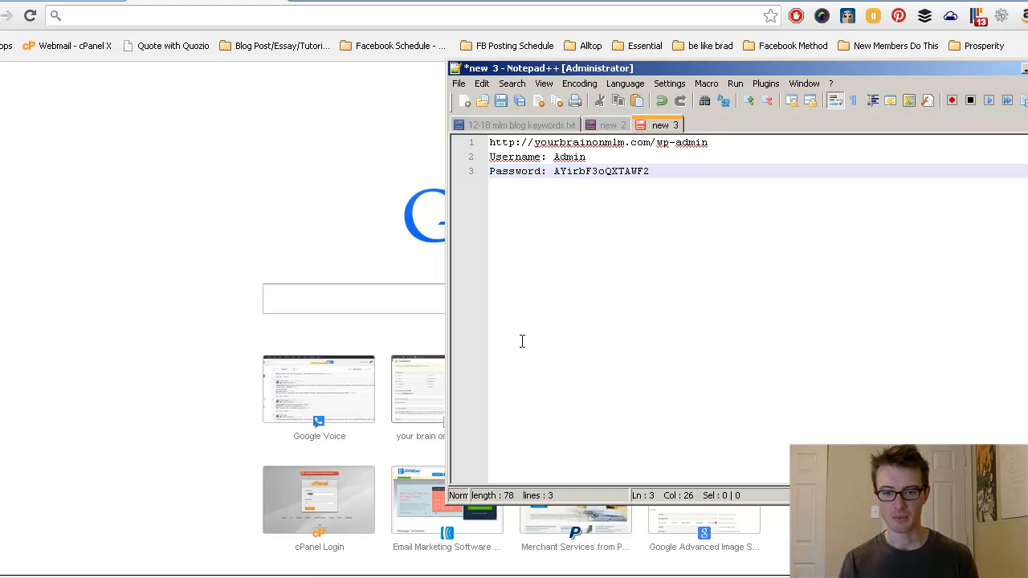
Step: Copy the wp-admin URL from the Notepad++ login notes and switch back to Chrome
left_click_drag(712, 144, 470, 153)
key("ctrl+c")
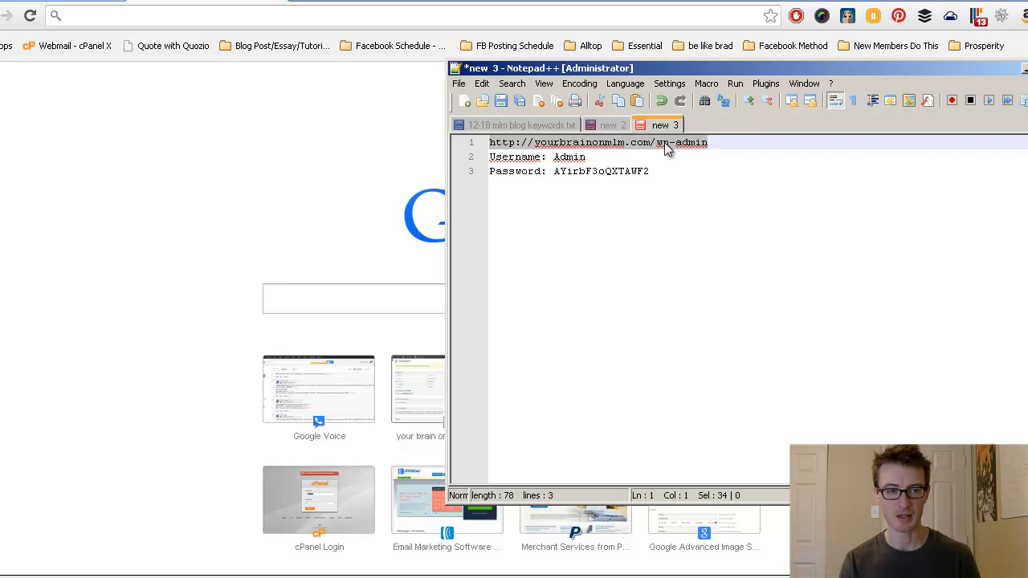
left_click(236, 16)
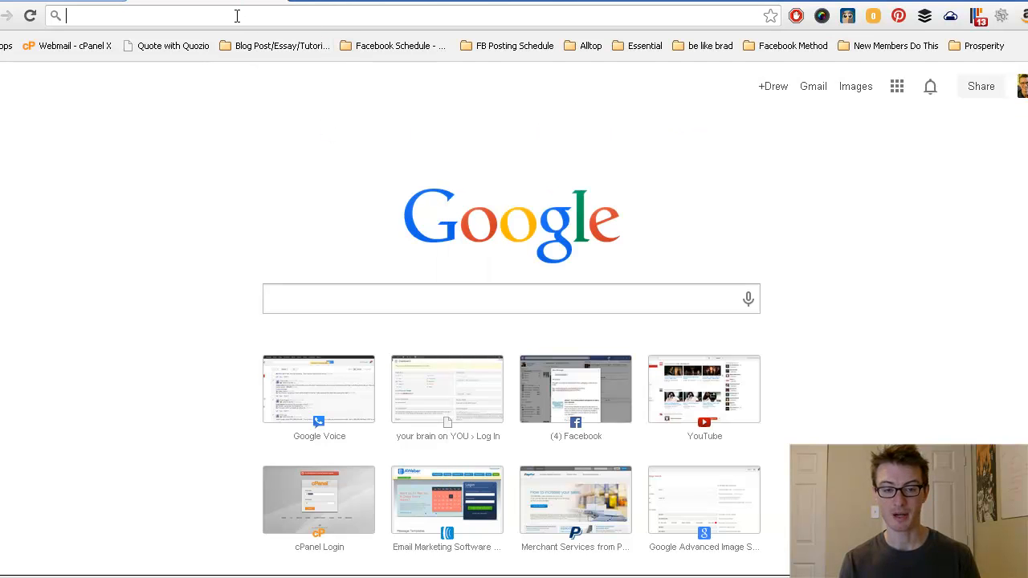
Step: Load the pasted wp-admin address and log in as Admin with the password from the notes
key("ctrl+v")
key("Return")
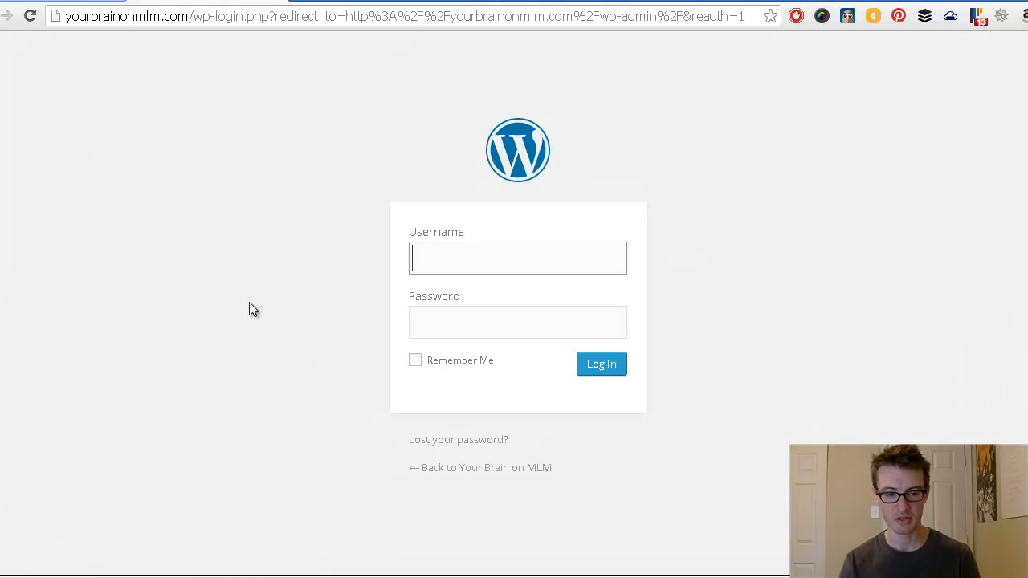
key("alt+Tab")
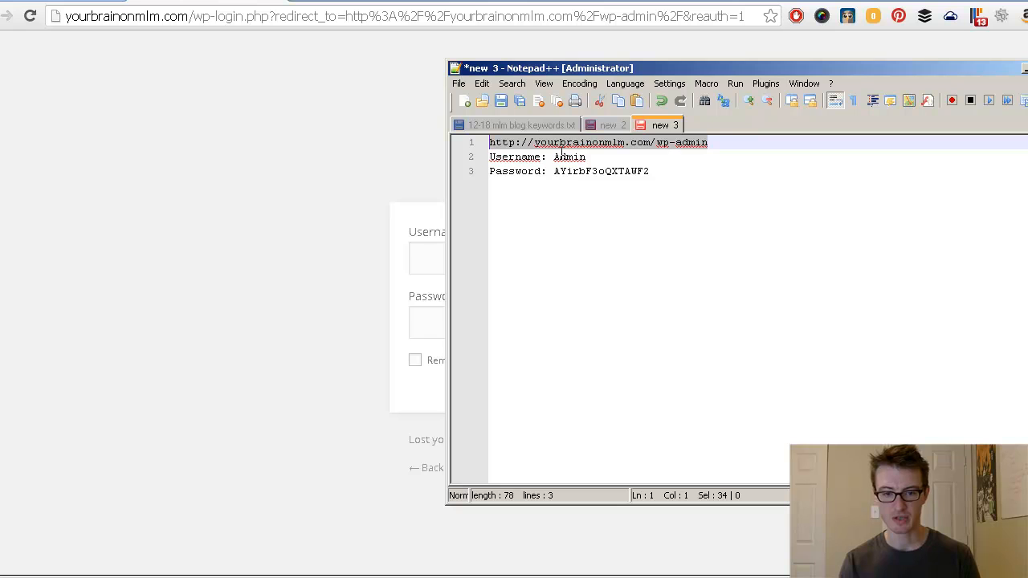
double_click(565, 172)
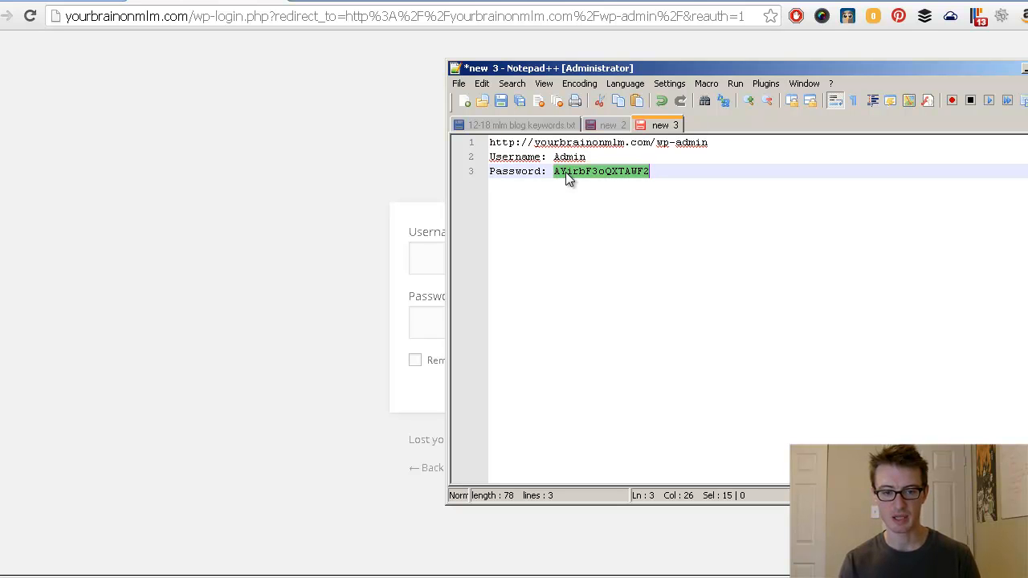
left_click(425, 258)
type("Admin")
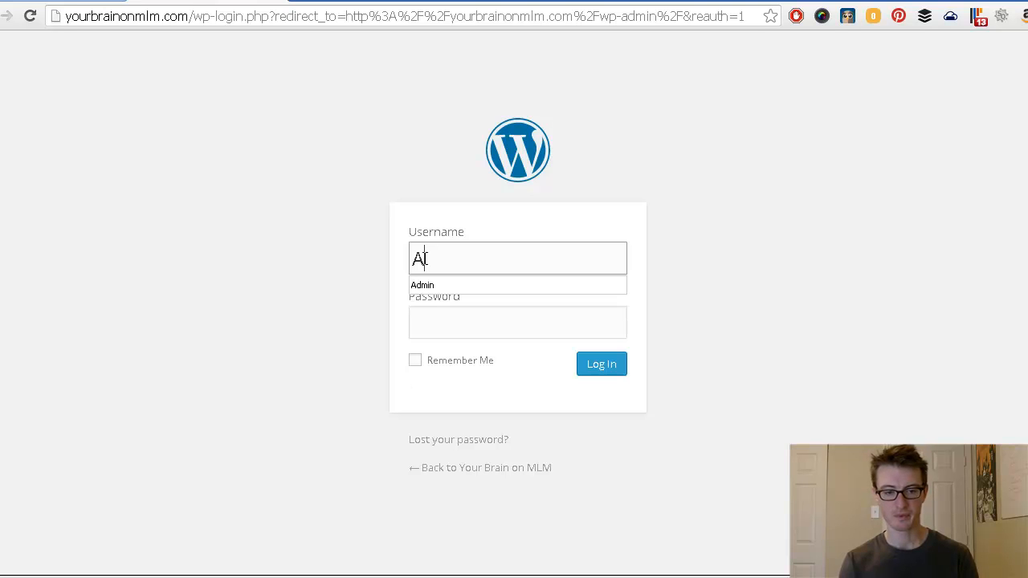
key("Tab")
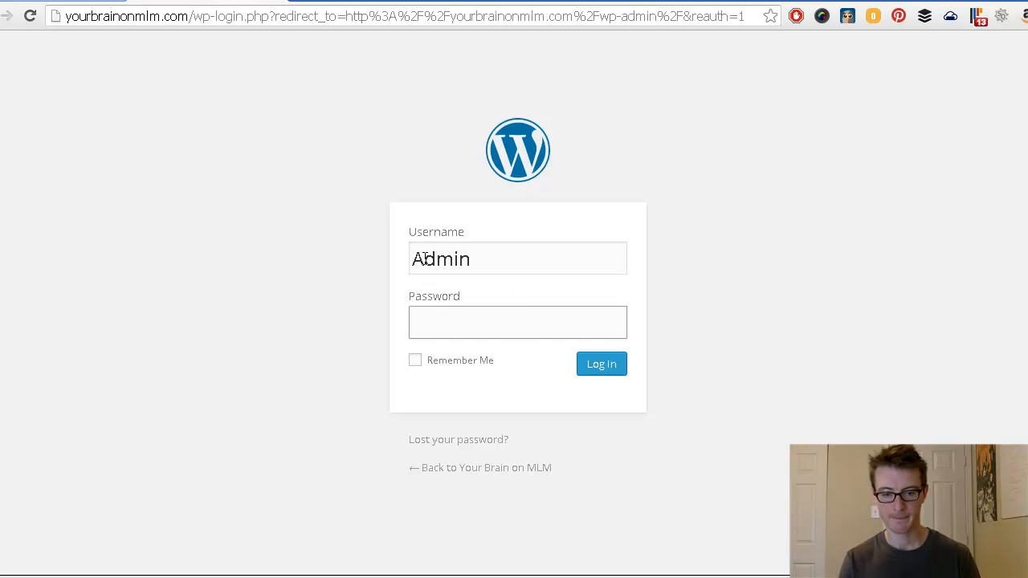
left_click(602, 369)
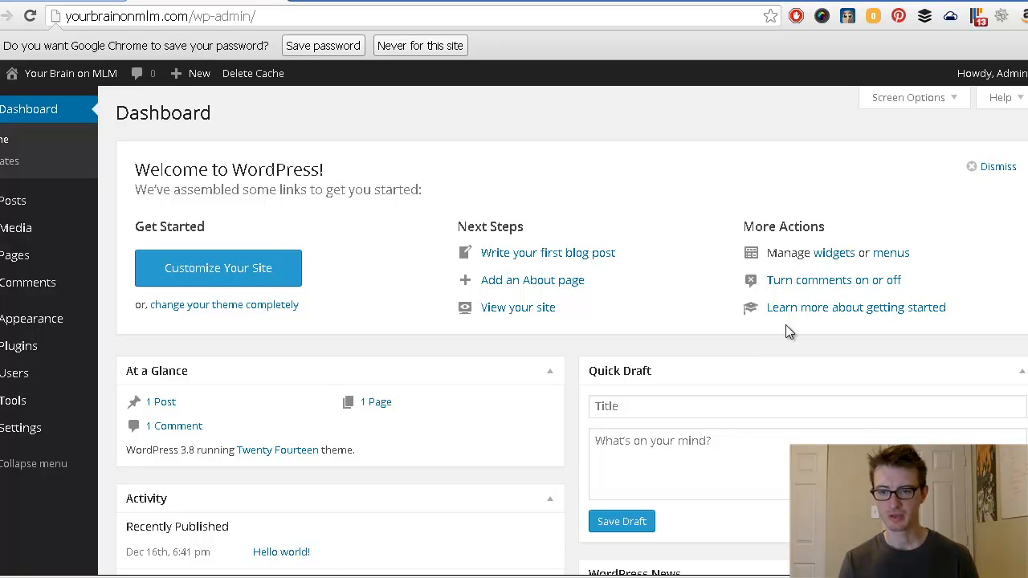
Step: Dismiss the welcome panel, hide Quick Draft and WordPress News, and close the save-password prompt
left_click(996, 166)
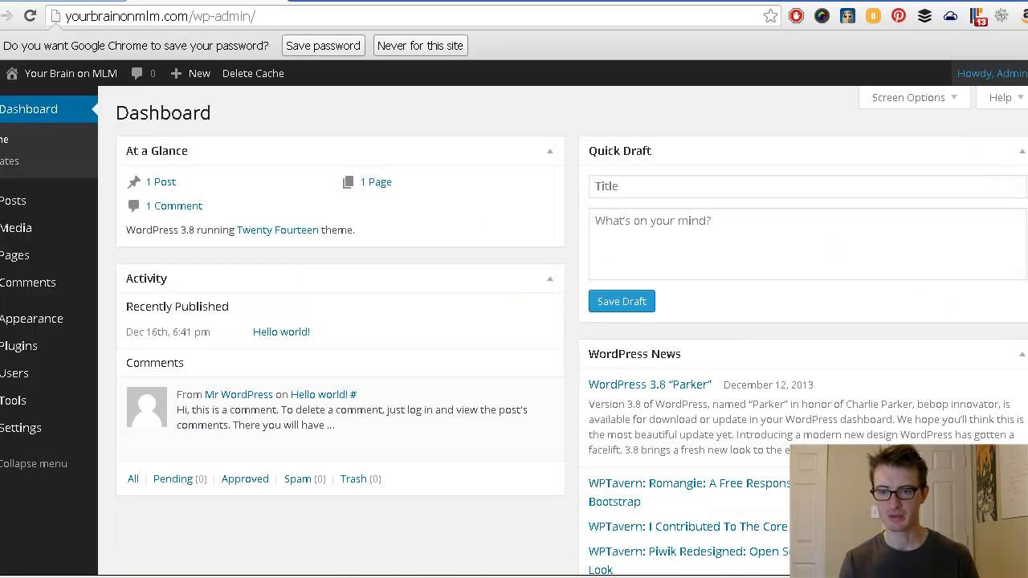
left_click(946, 105)
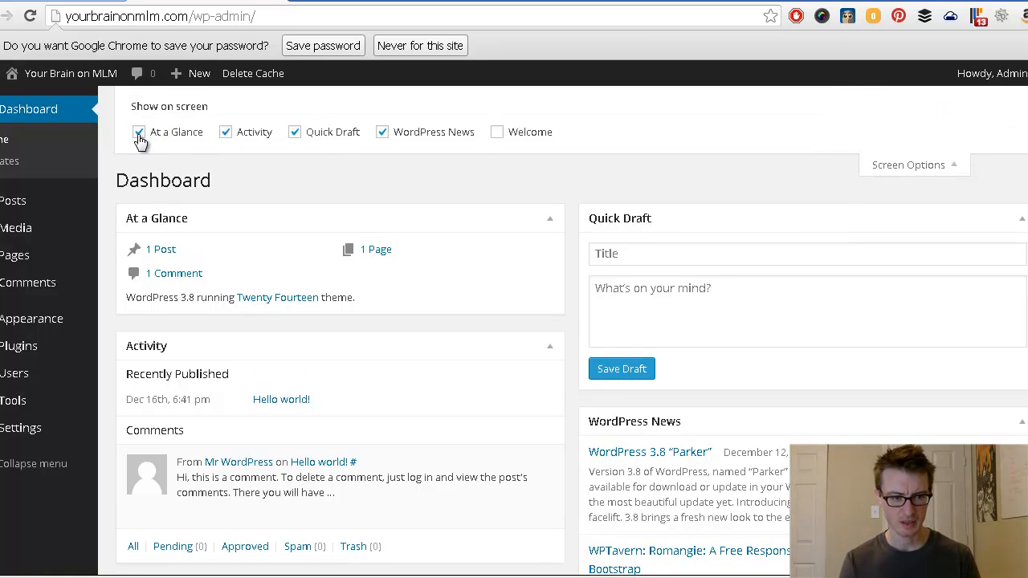
left_click(294, 133)
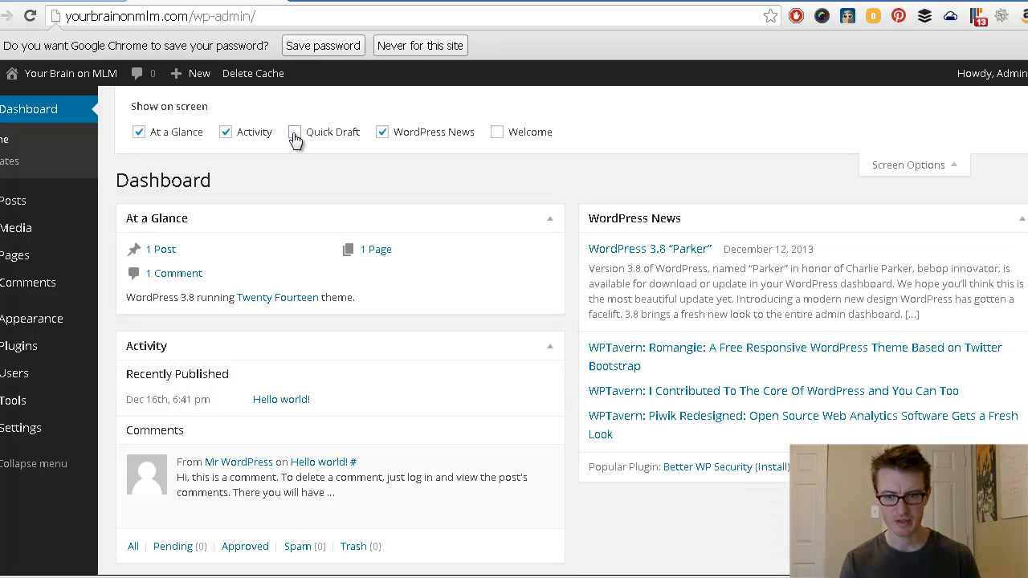
left_click(382, 133)
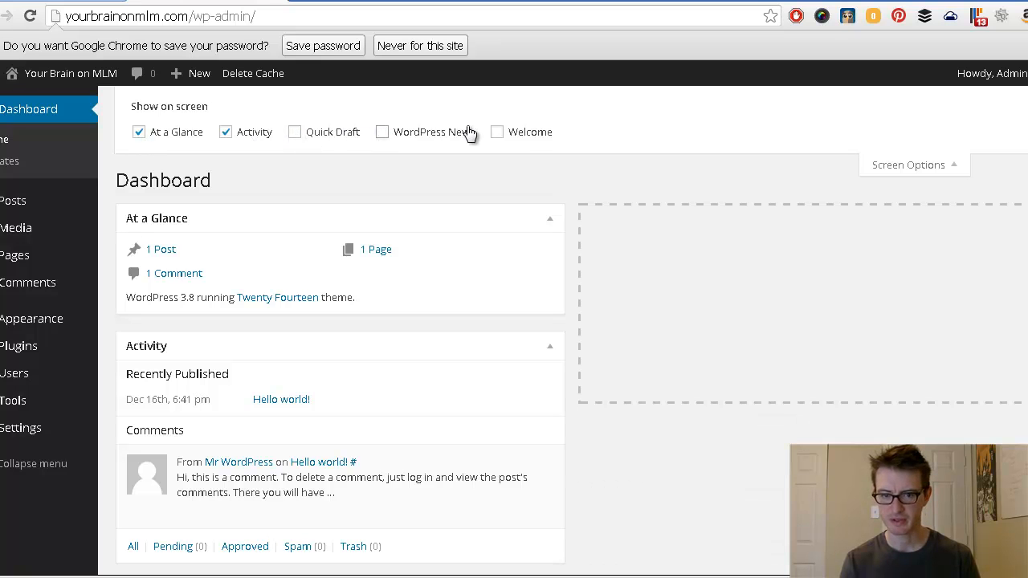
left_click(929, 166)
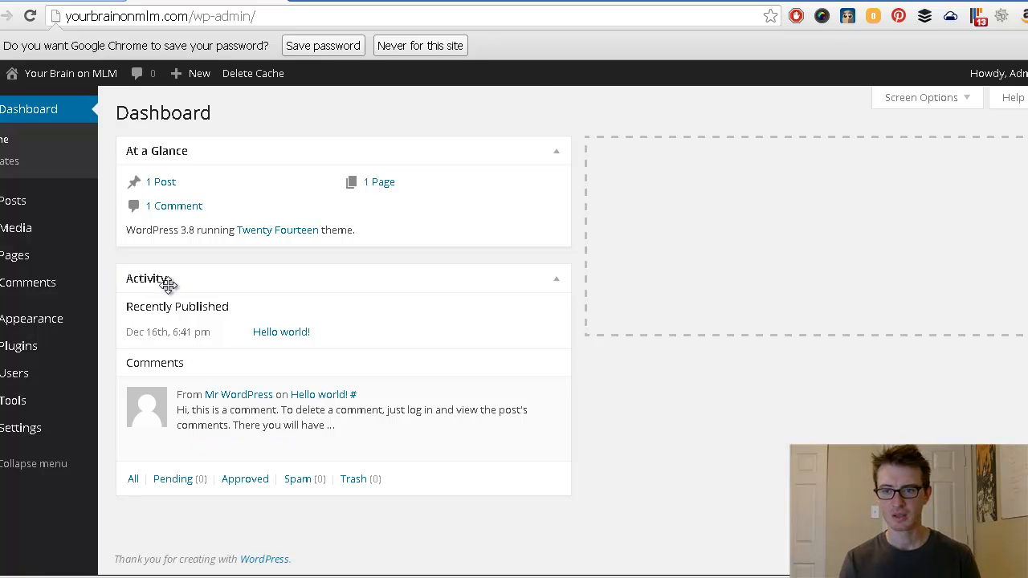
left_click(1027, 46)
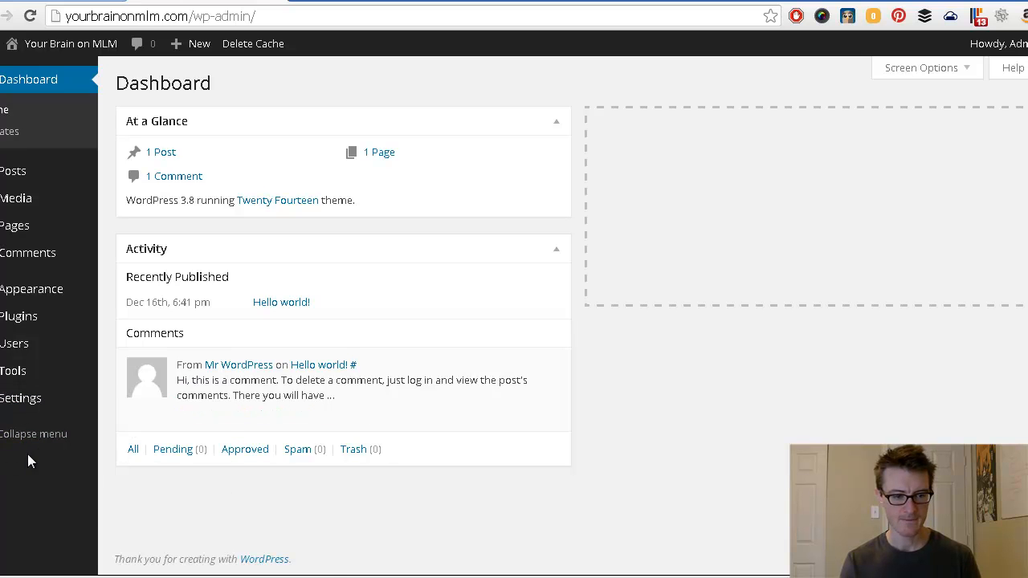
mouse_move(18, 412)
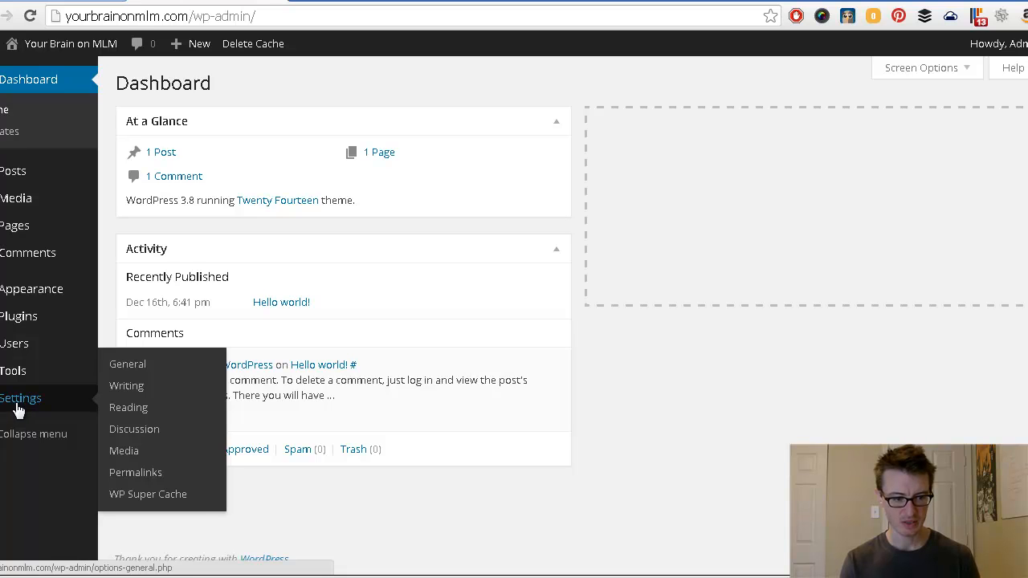
Step: Confirm the Permalinks page uses the Post name structure, then go to General settings
left_click(154, 480)
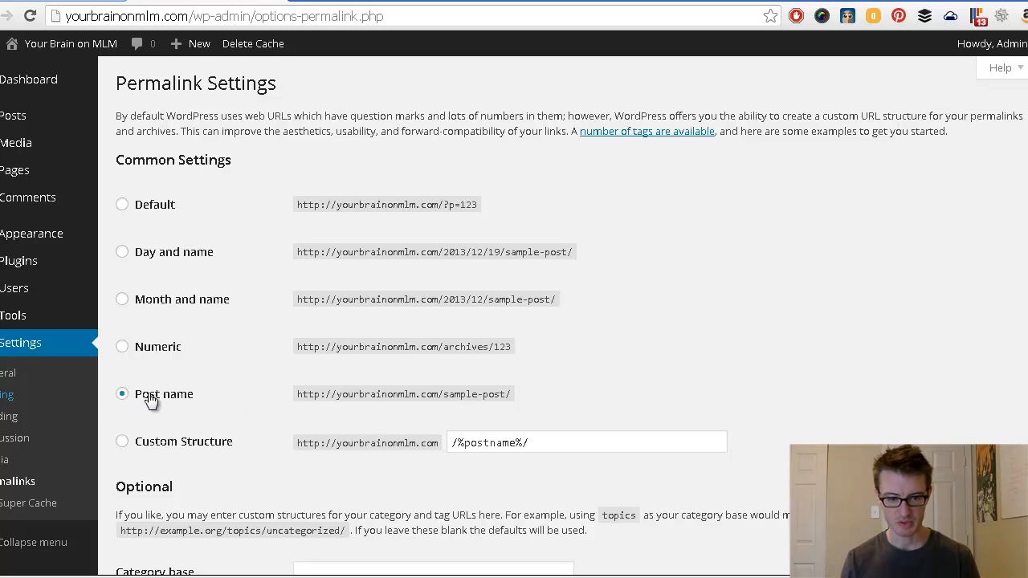
left_click_drag(442, 397, 504, 399)
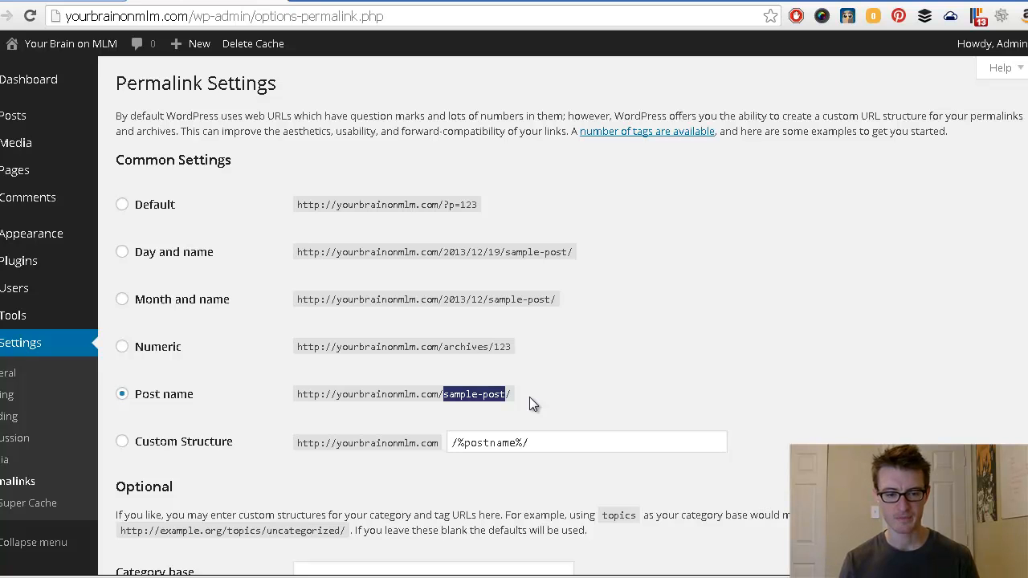
left_click(529, 397)
middle_click(529, 397)
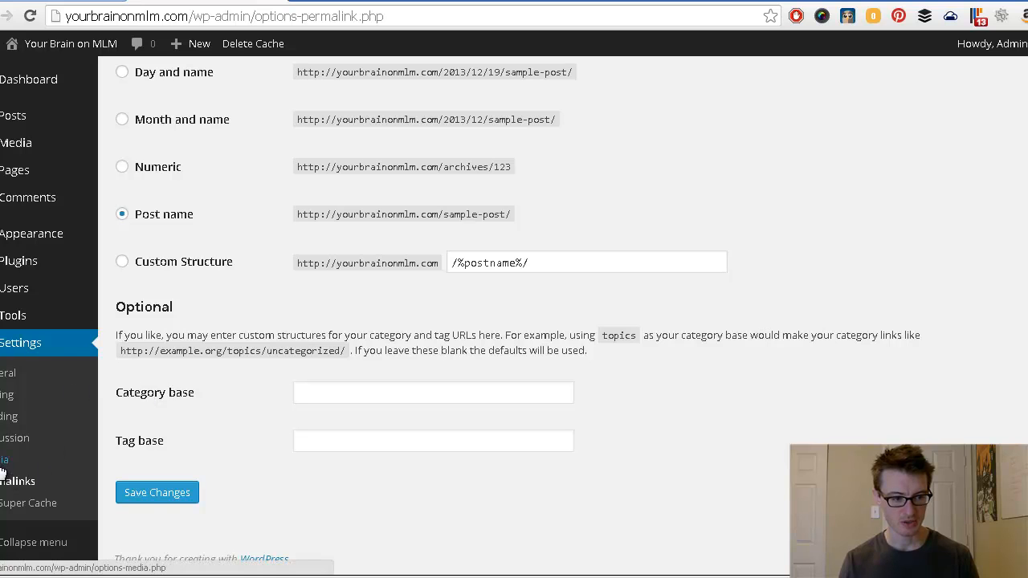
left_click(3, 377)
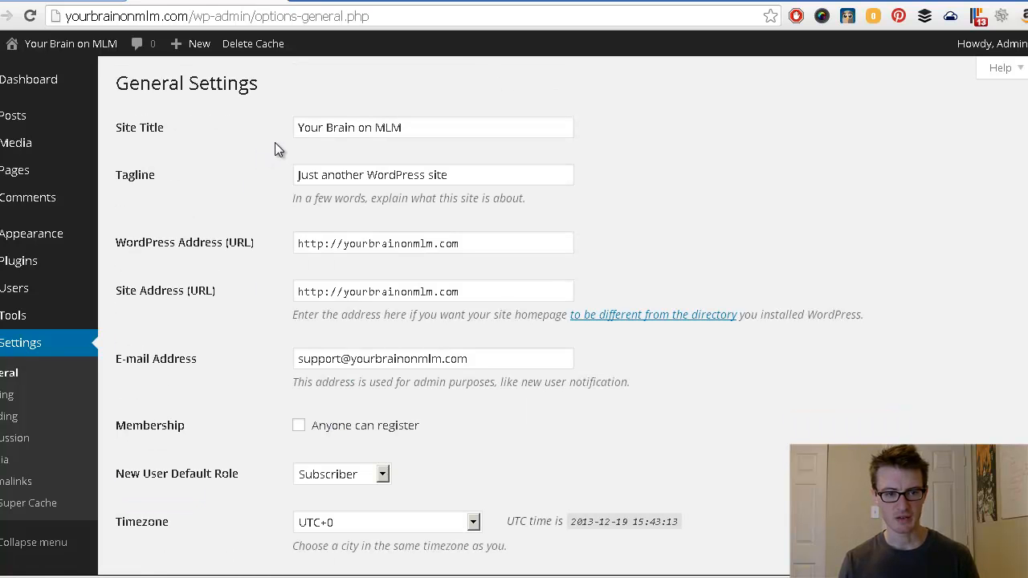
Step: Change the tagline to 'Online MLM marketing for smart people', leaving the WordPress Address unchanged
left_click_drag(297, 129, 410, 130)
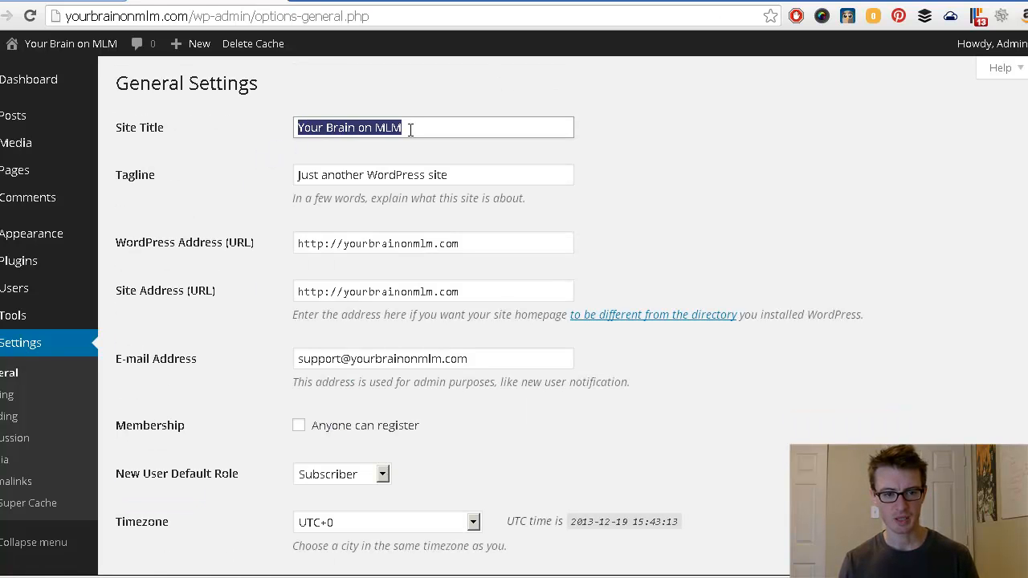
left_click_drag(475, 175, 276, 184)
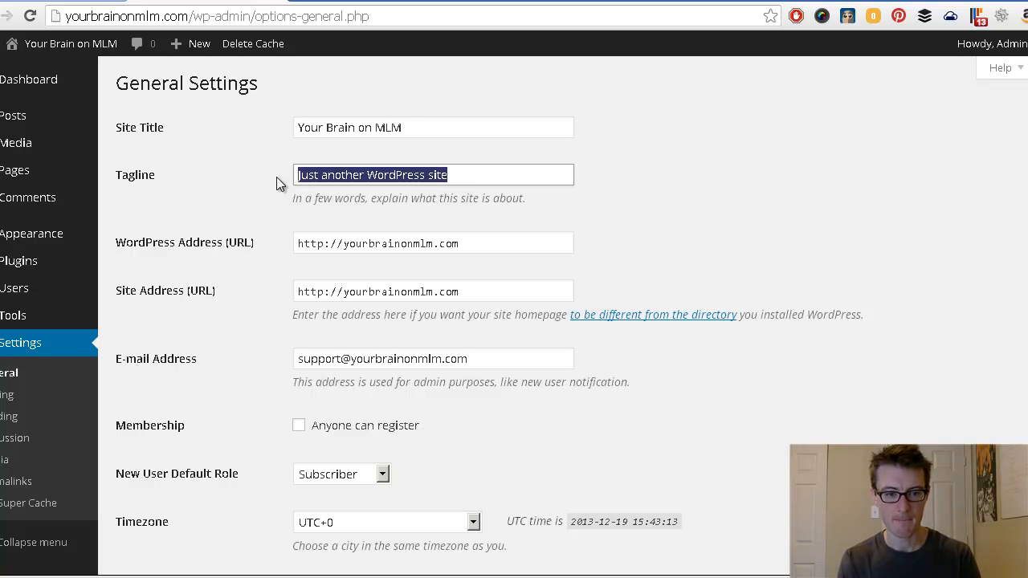
left_click_drag(352, 176, 289, 177)
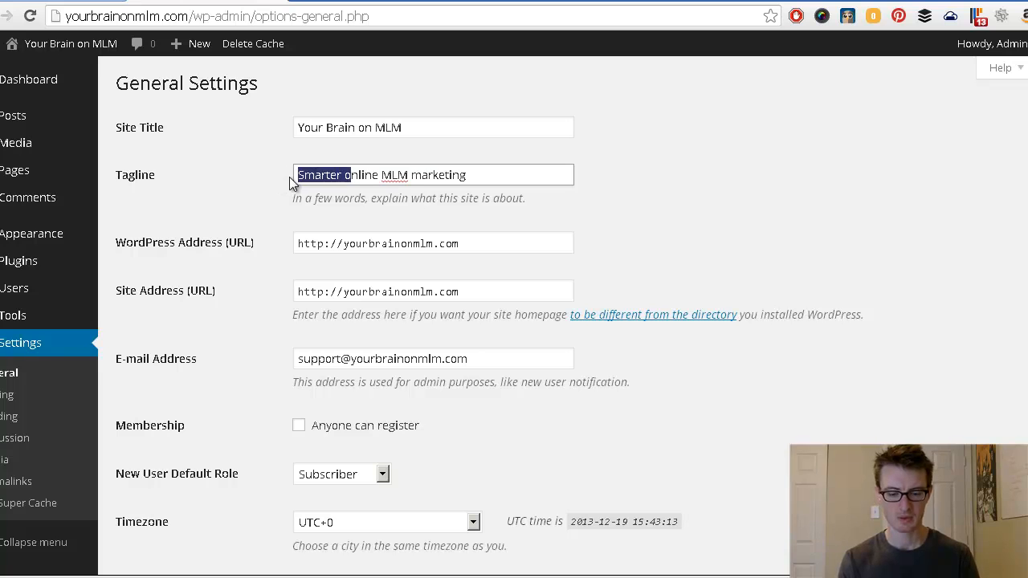
type("Online MLM marketing")
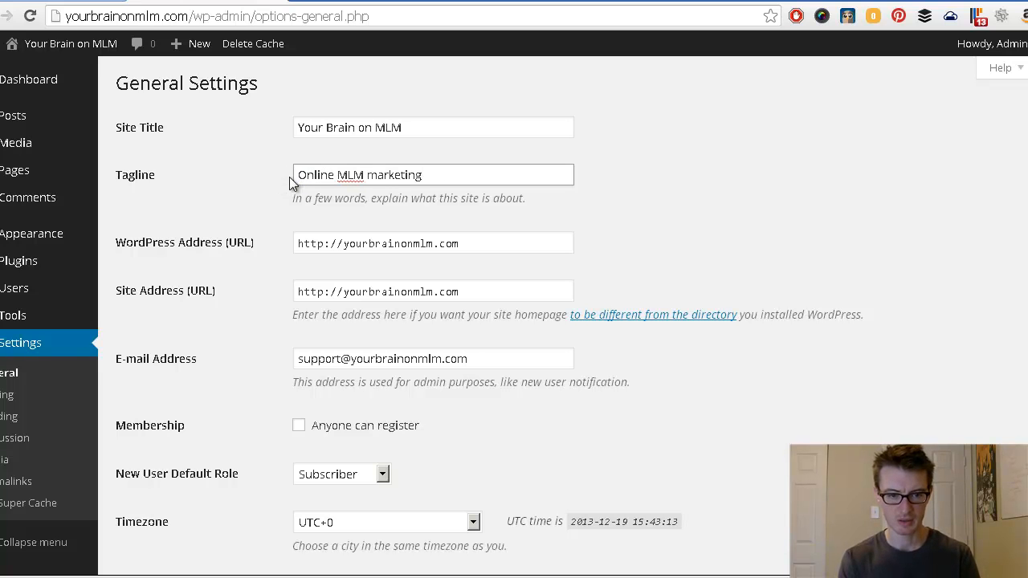
type(" for smar")
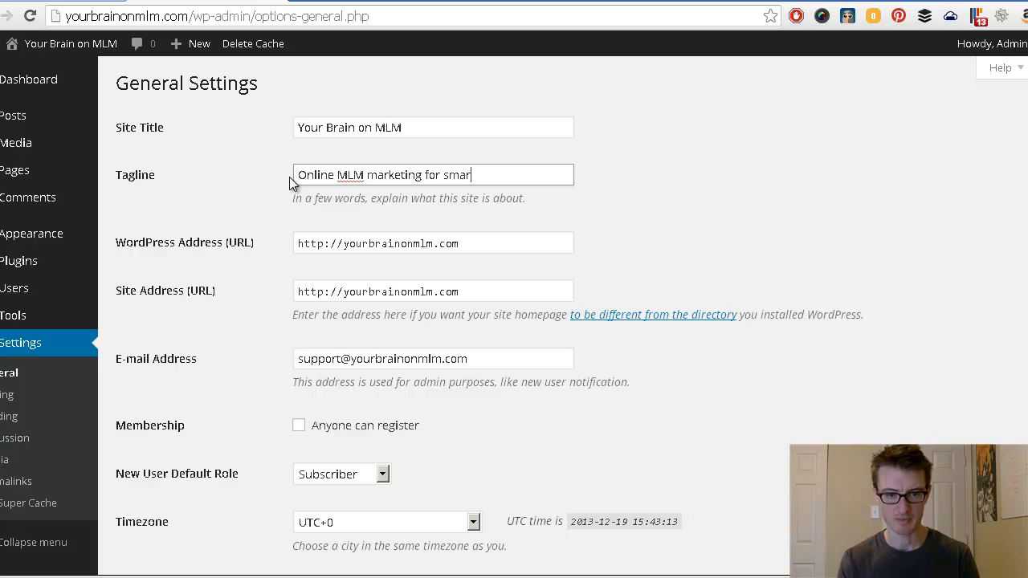
type("t people")
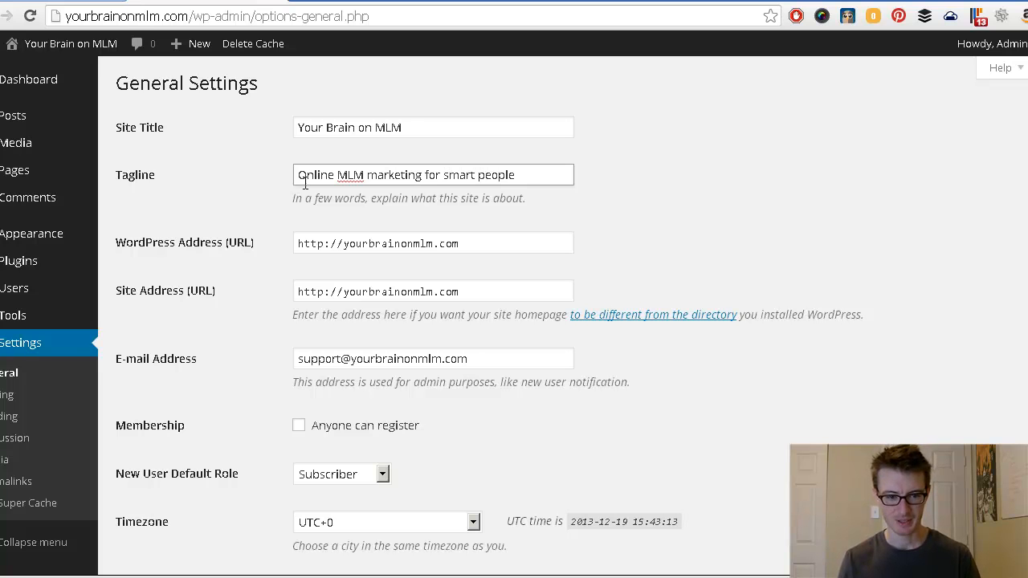
left_click(341, 243)
type("www.")
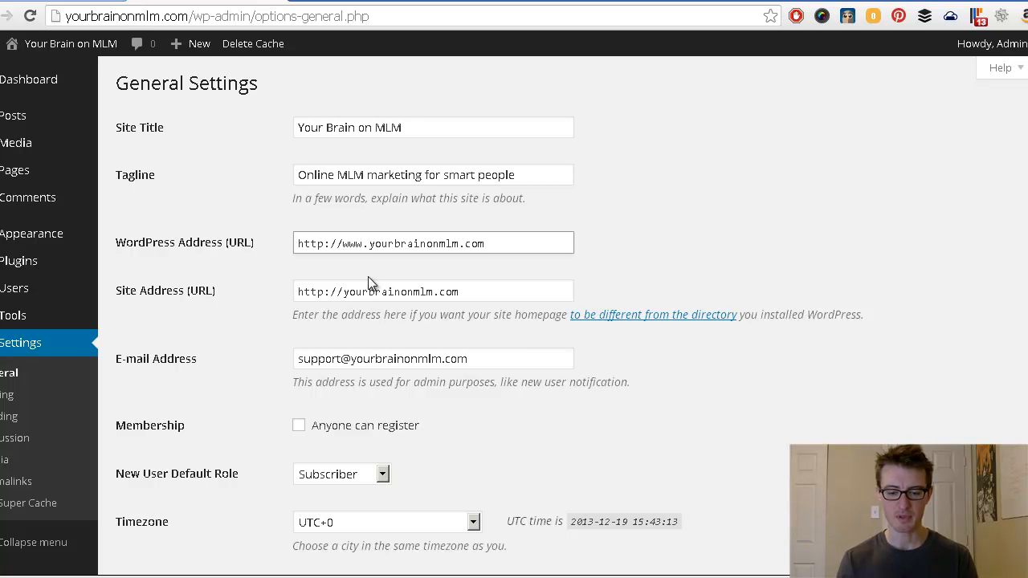
key("BackSpace")
key("BackSpace")
key("BackSpace")
key("BackSpace")
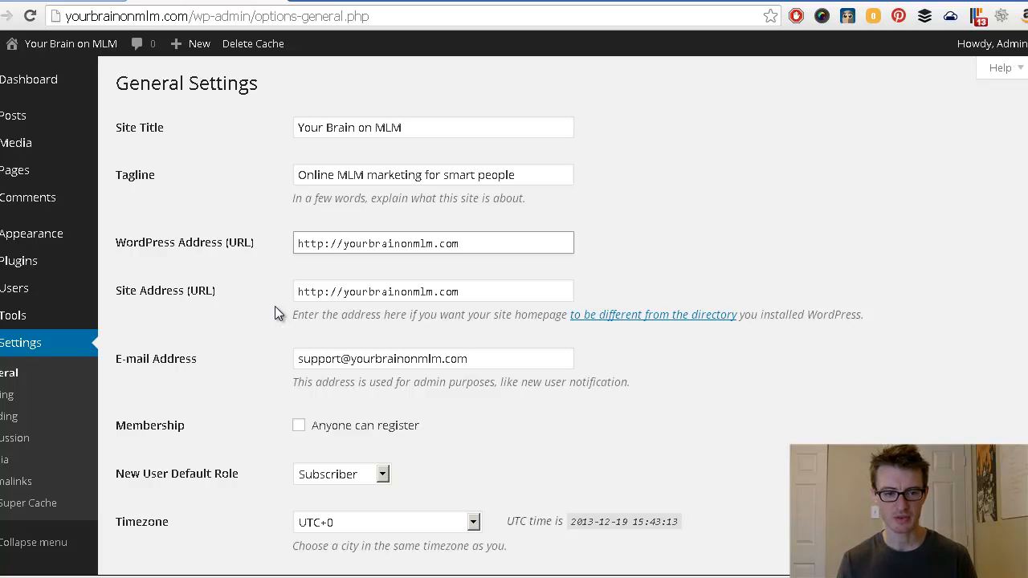
Step: Save the General Settings with the new tagline
scroll(275, 306, "down", 2)
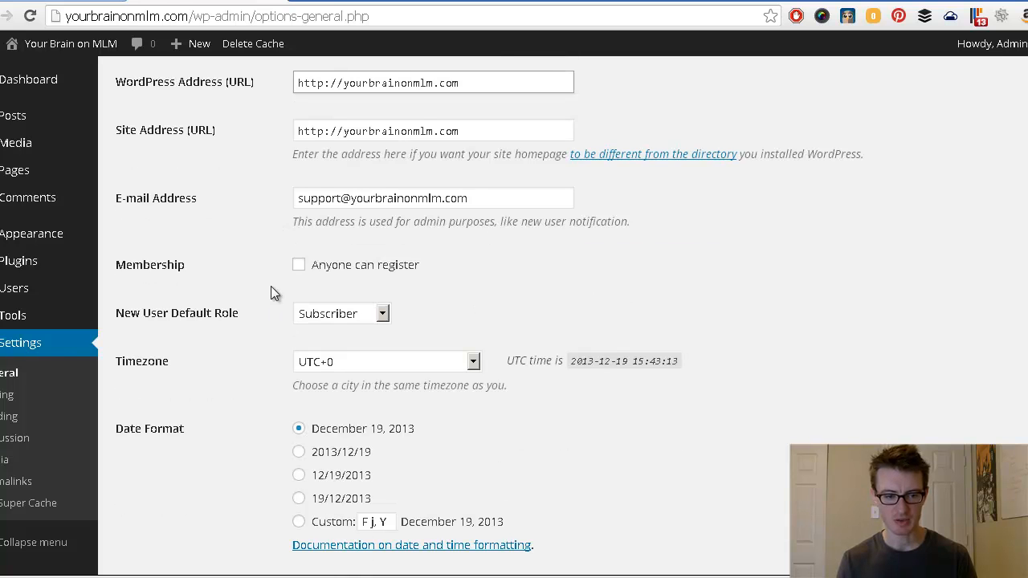
scroll(258, 343, "down", 2)
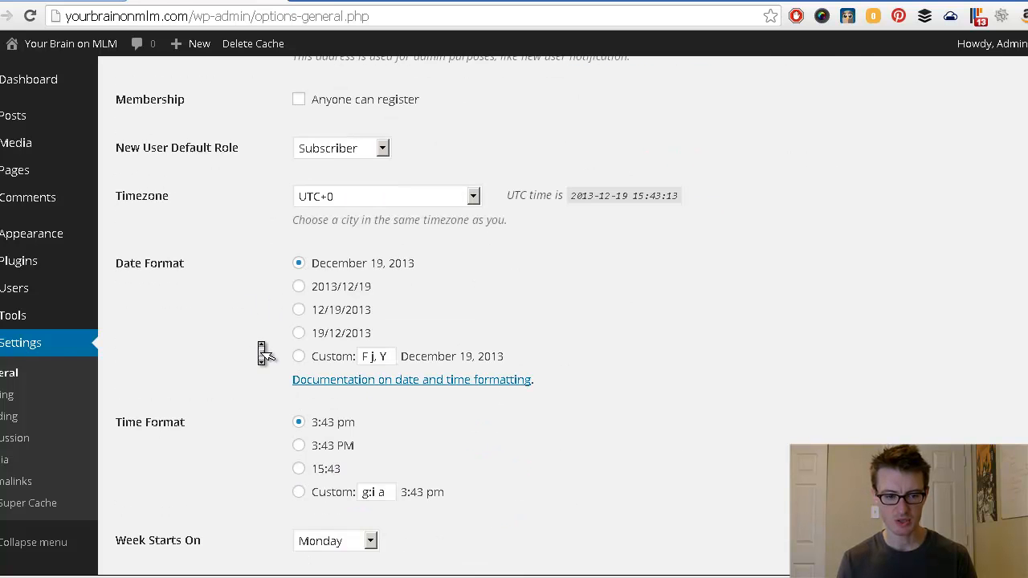
scroll(262, 353, "down", 1)
scroll(265, 354, "down", 1)
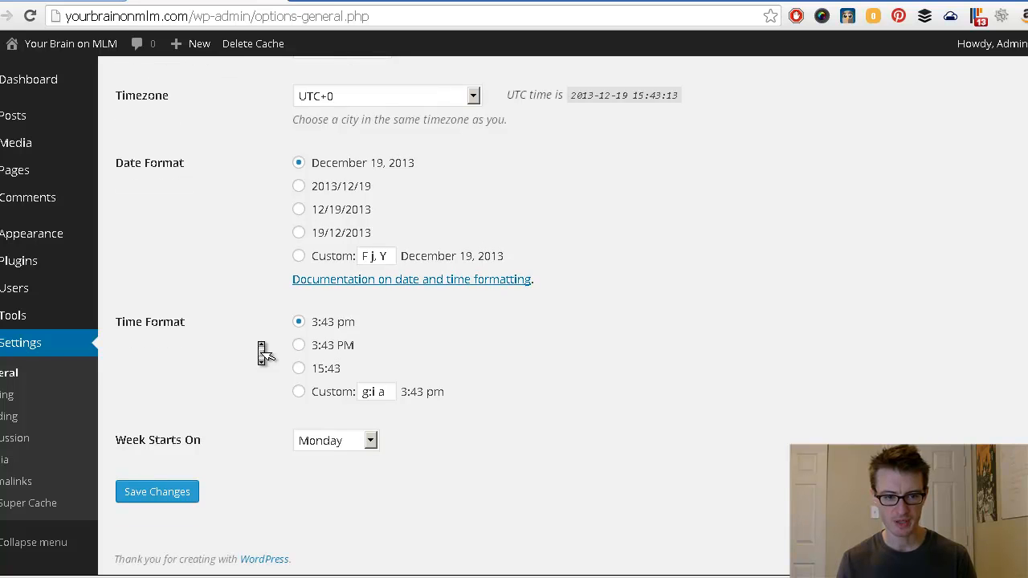
scroll(265, 353, "up", 4)
scroll(265, 353, "down", 4)
scroll(265, 354, "up", 4)
scroll(265, 353, "up", 2)
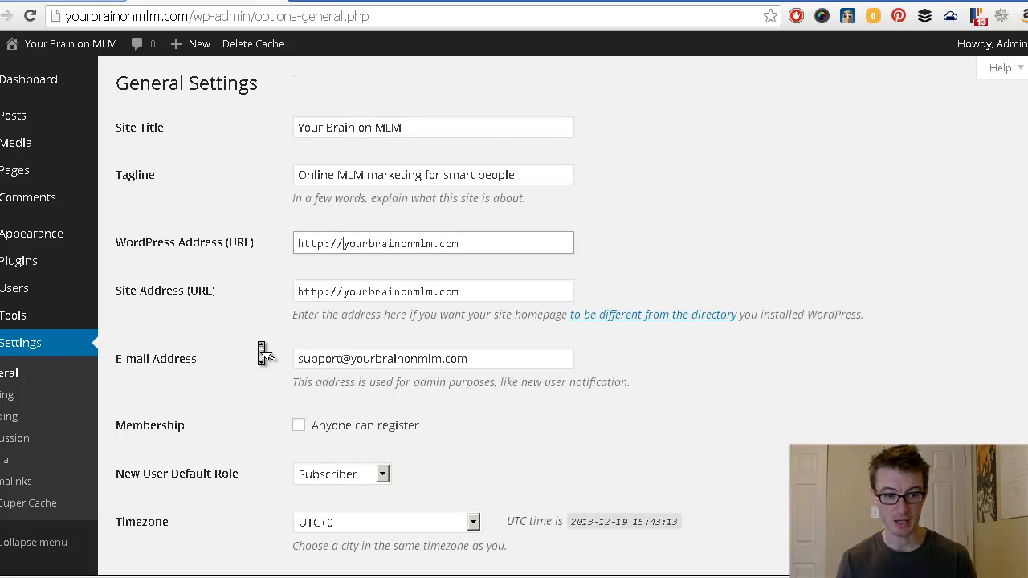
scroll(261, 353, "down", 1)
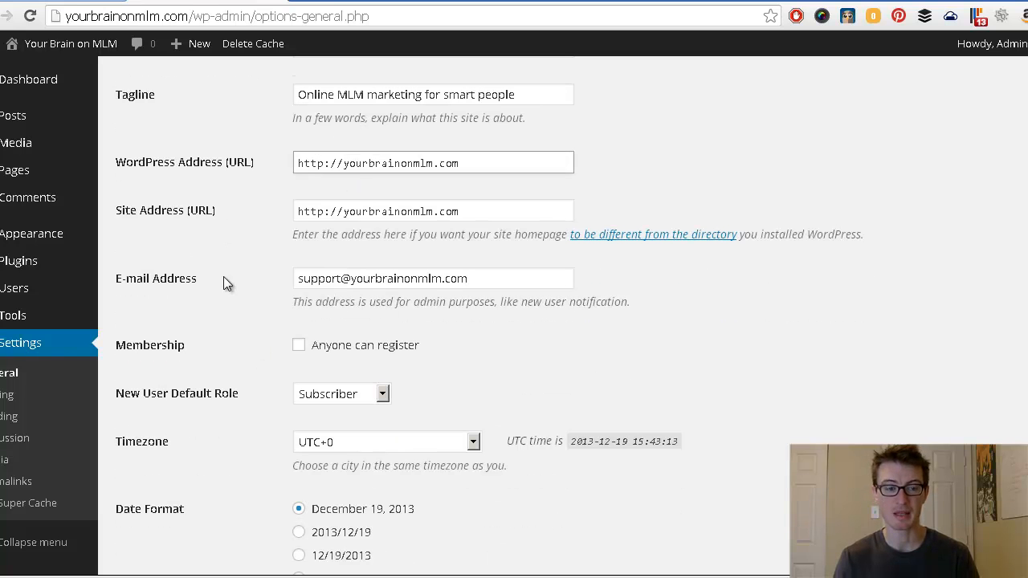
scroll(209, 353, "down", 4)
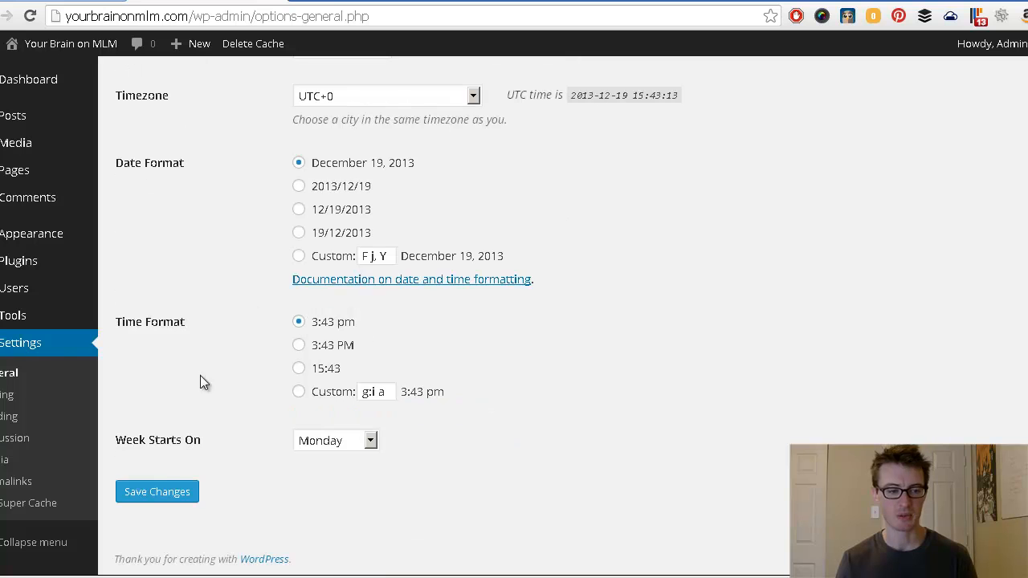
left_click(155, 503)
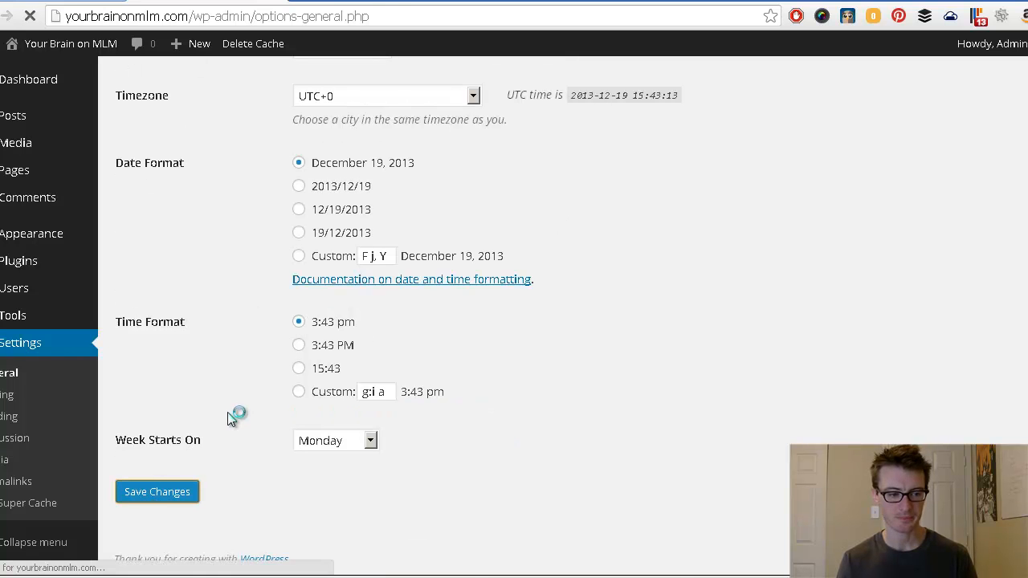
left_click(6, 399)
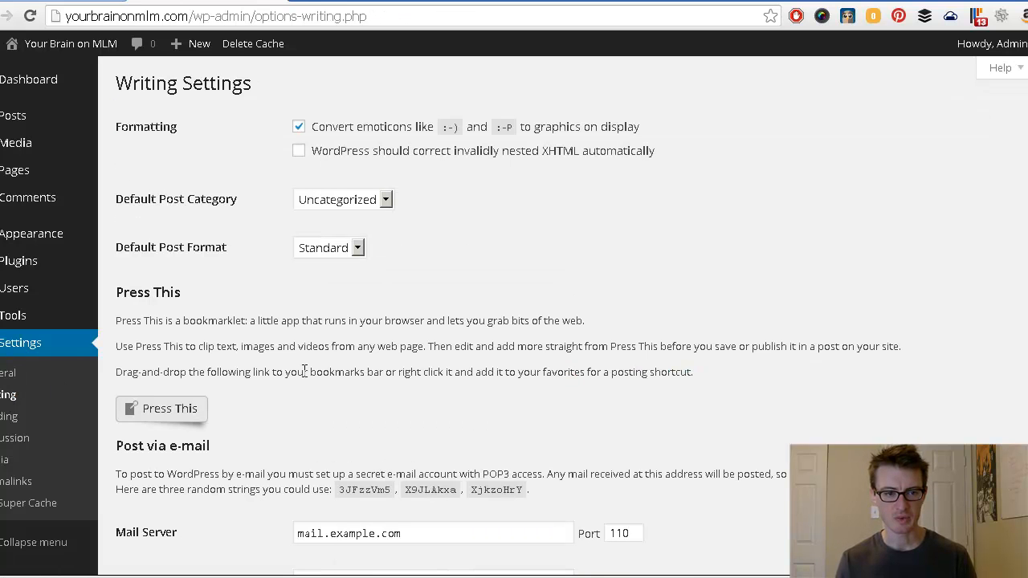
Step: Turn off emoticon conversion, keep Uncategorized as default category, and save Writing Settings
left_click(297, 128)
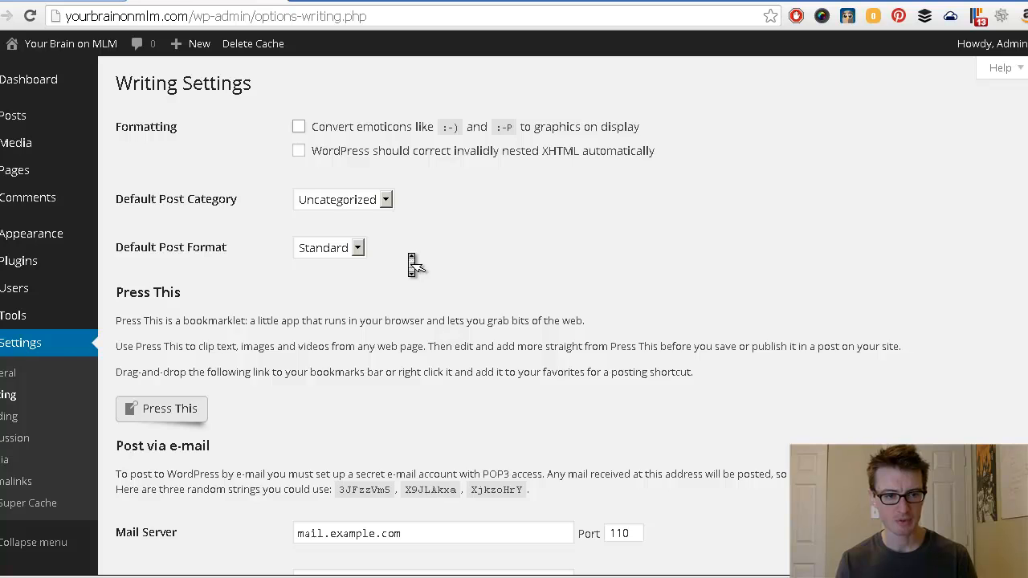
scroll(409, 260, "down", 1)
left_click(354, 119)
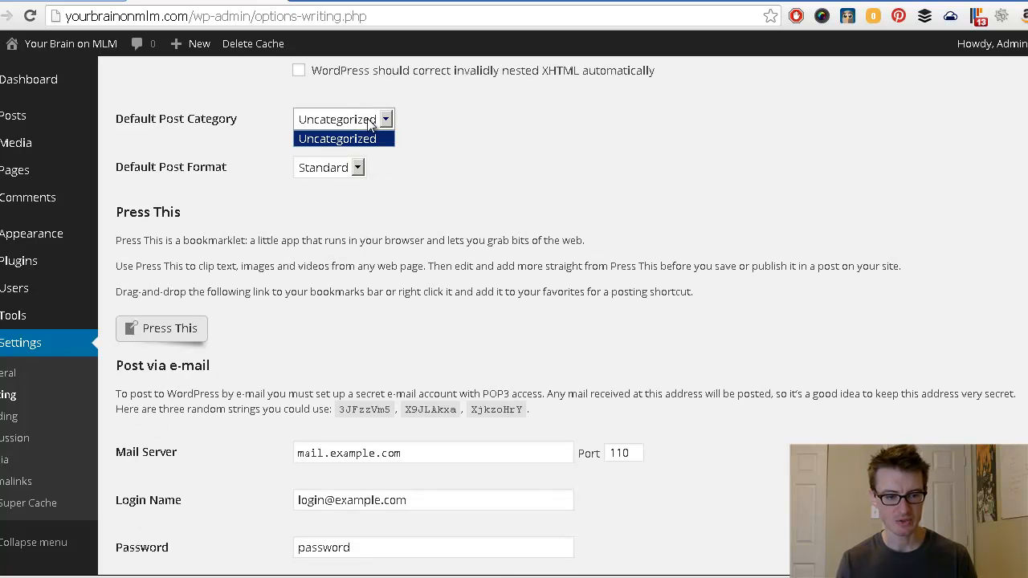
left_click(369, 135)
scroll(257, 269, "down", 4)
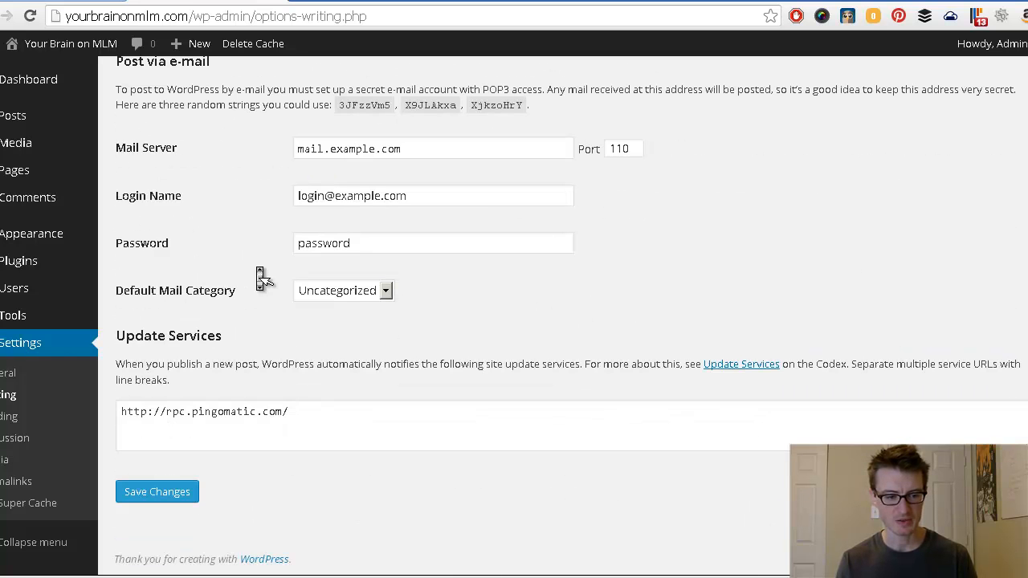
left_click(161, 504)
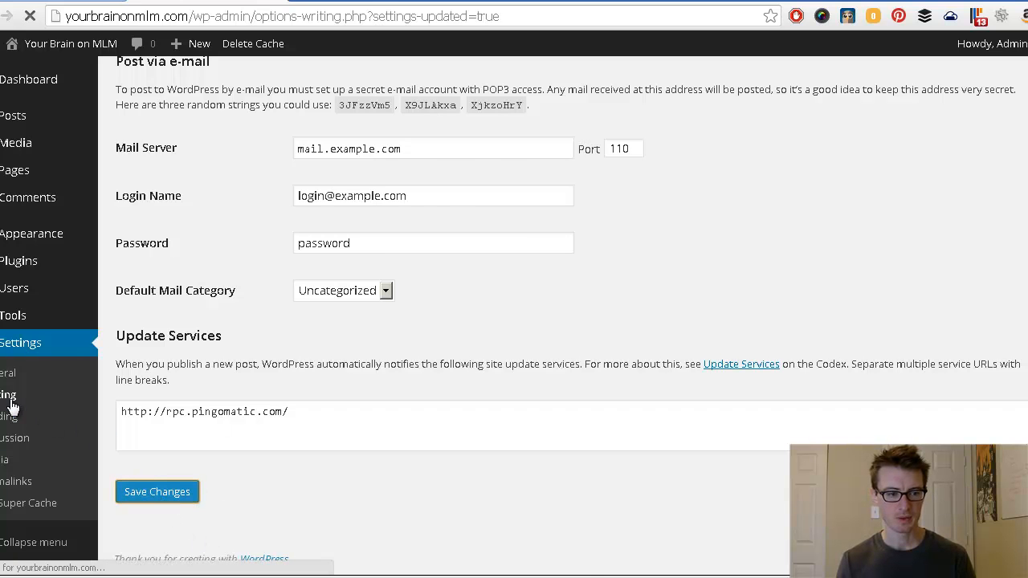
left_click(8, 416)
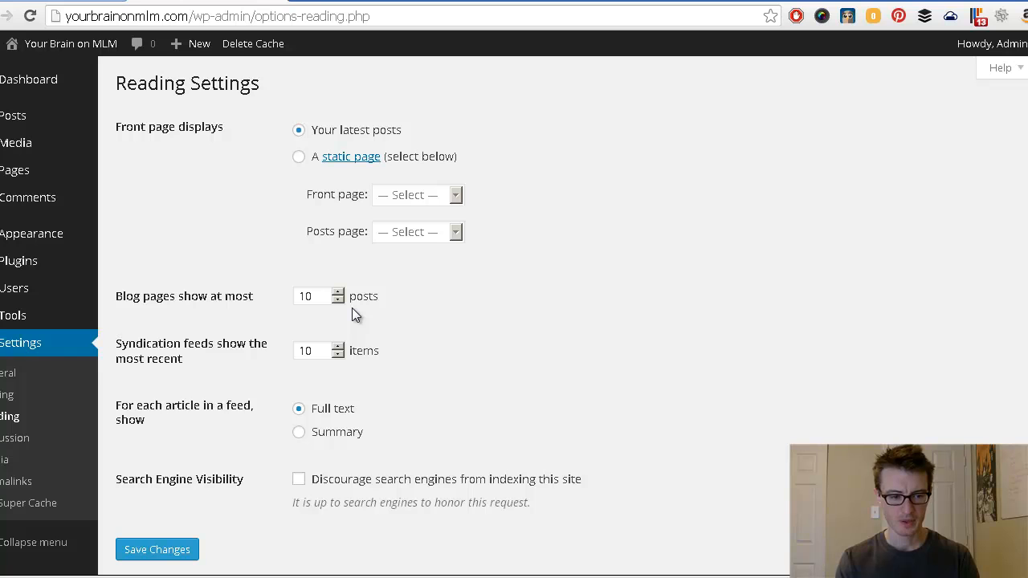
Step: Leave Reading Settings at latest posts and 10 per page, then go to Tools
scroll(417, 452, "down", 1)
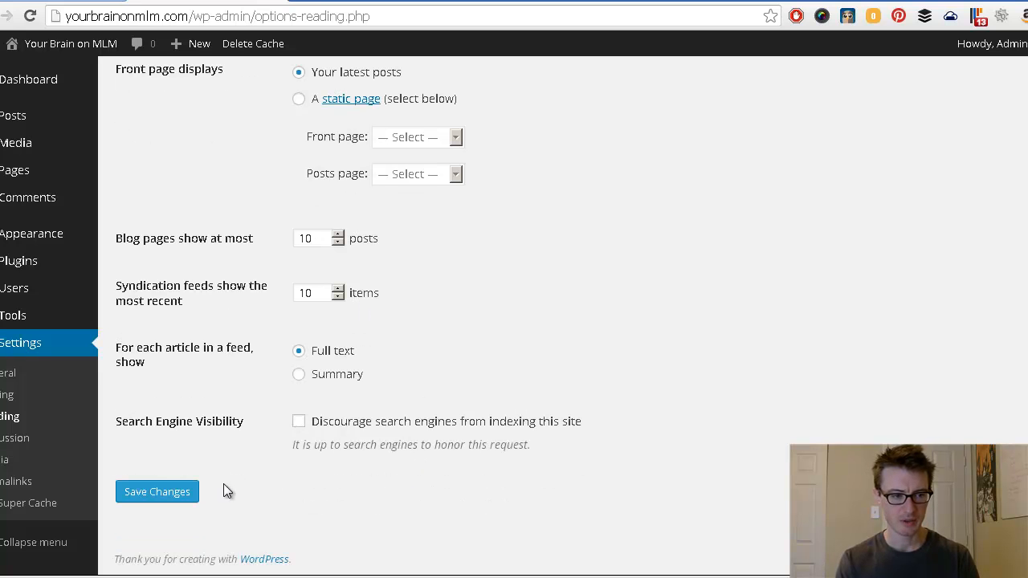
mouse_move(16, 330)
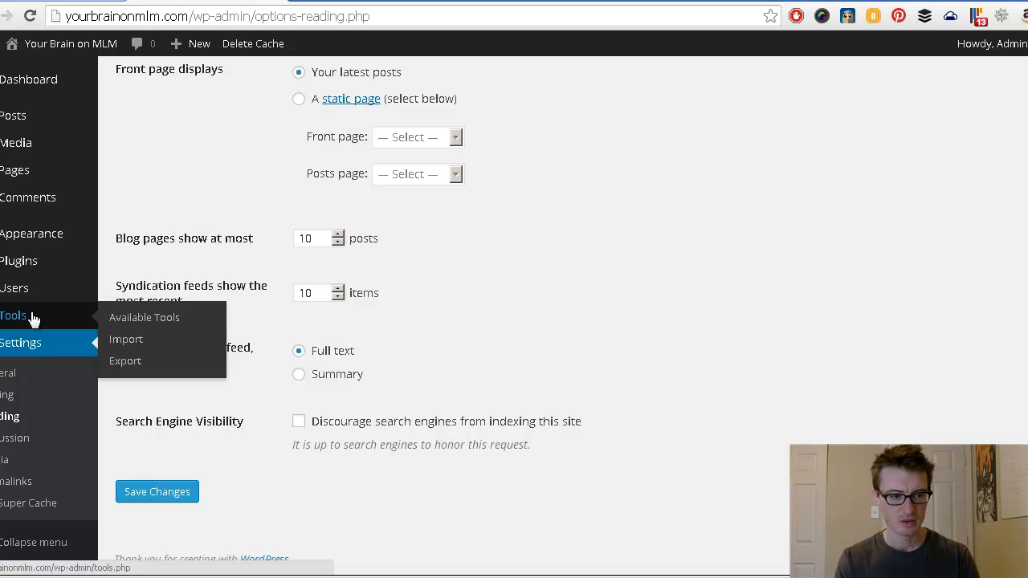
left_click(25, 324)
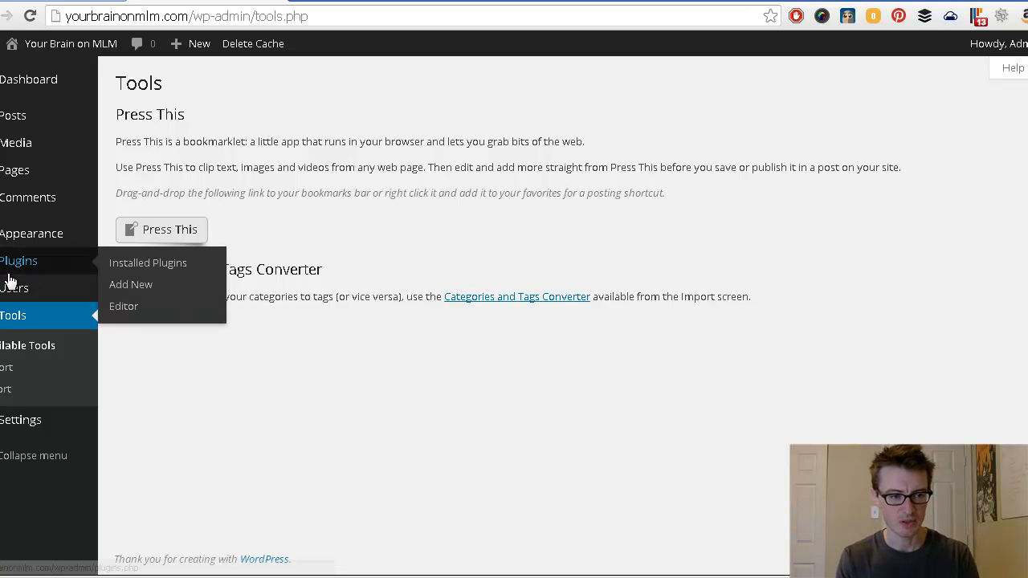
Step: Delete the Hello Dolly plugin from Installed Plugins, confirming removal of its files
mouse_move(11, 299)
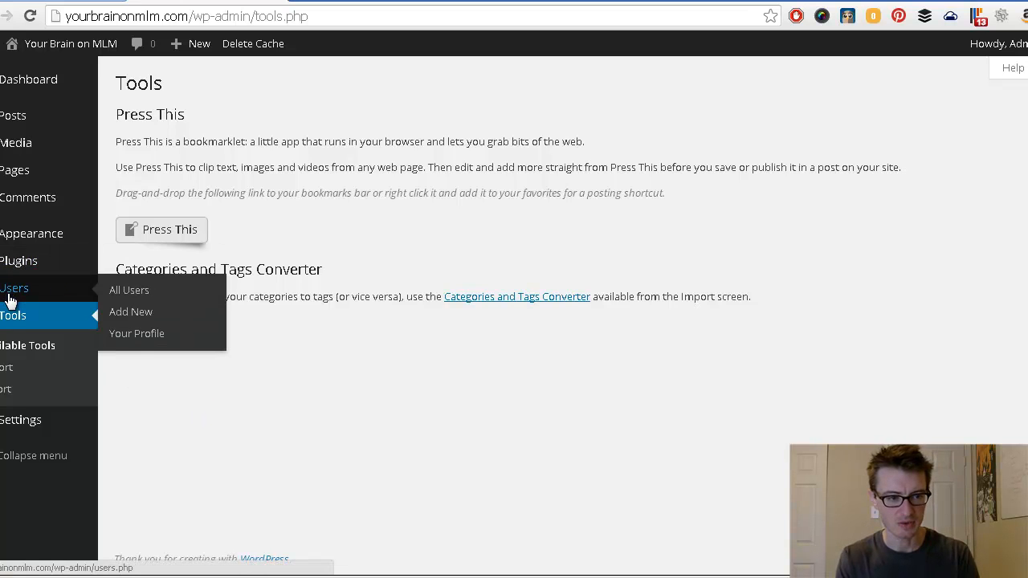
mouse_move(18, 263)
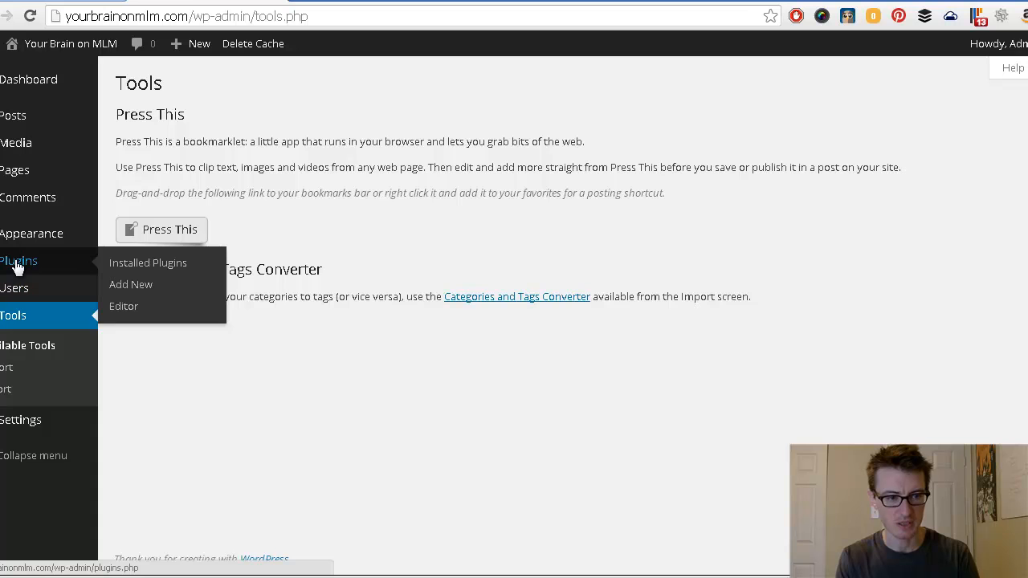
left_click(148, 273)
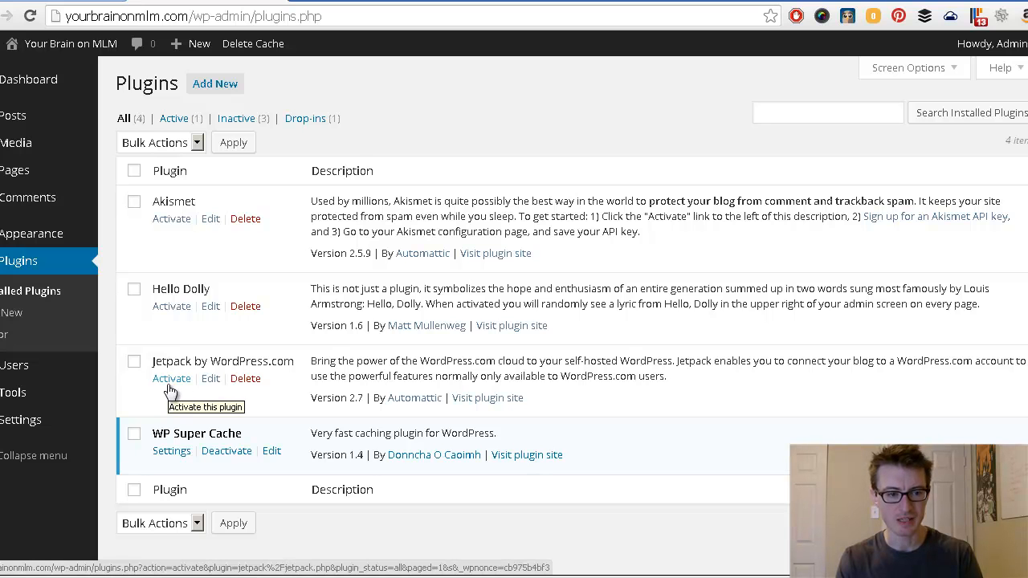
left_click(245, 307)
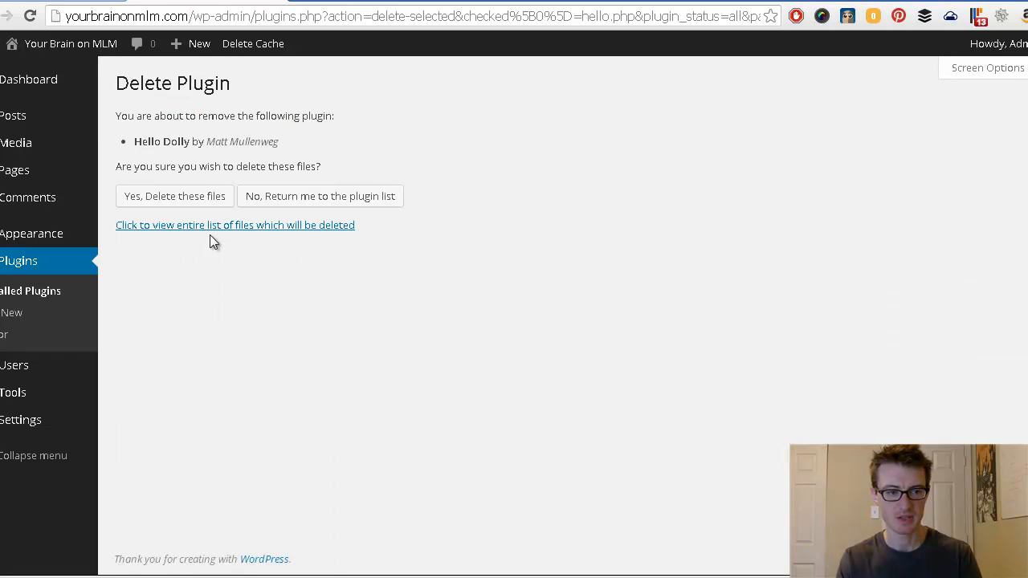
left_click(198, 197)
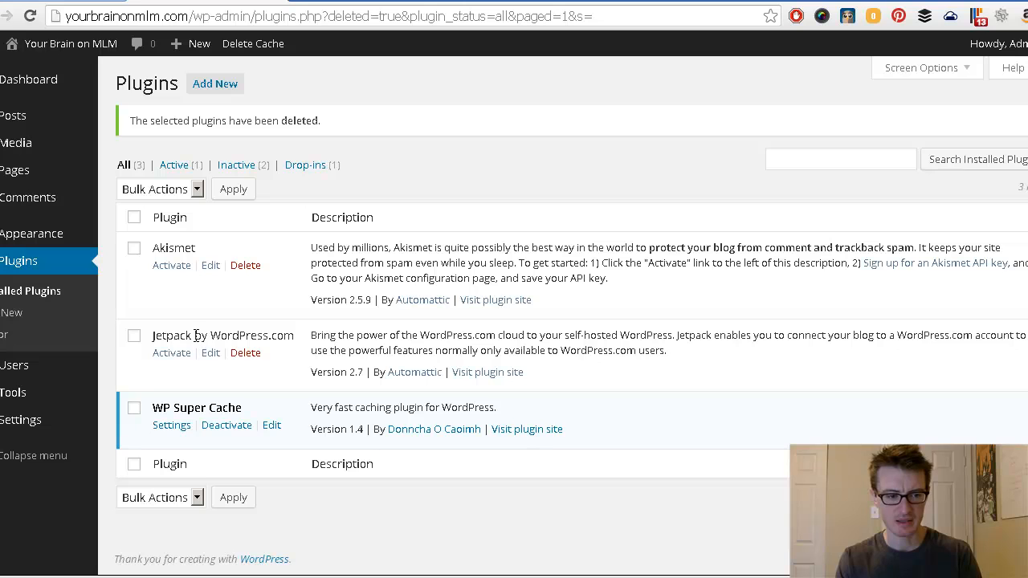
Step: Bulk-activate the Jetpack and Akismet plugins and proceed to Akismet account activation
left_click_drag(153, 407, 243, 408)
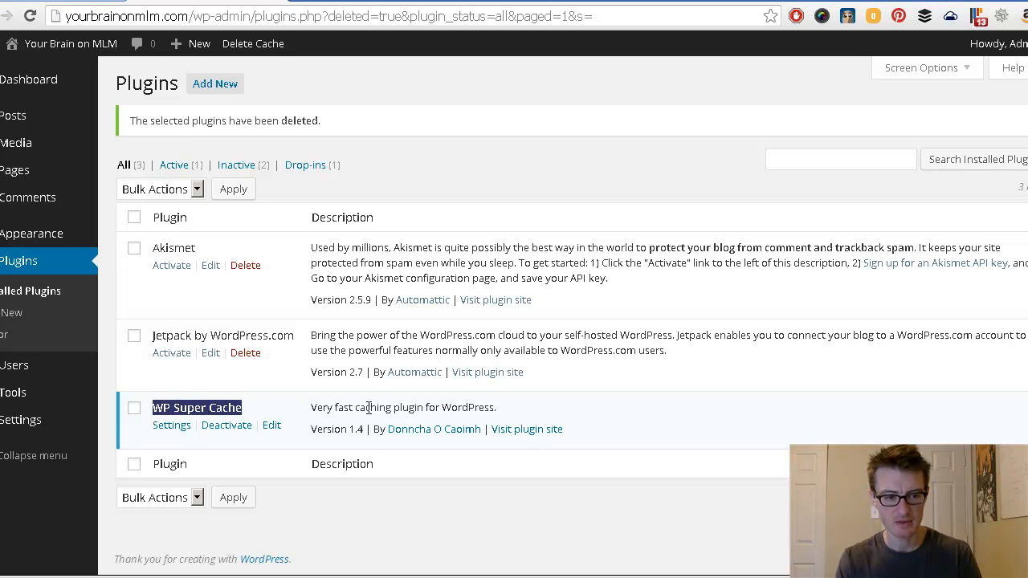
left_click(283, 363)
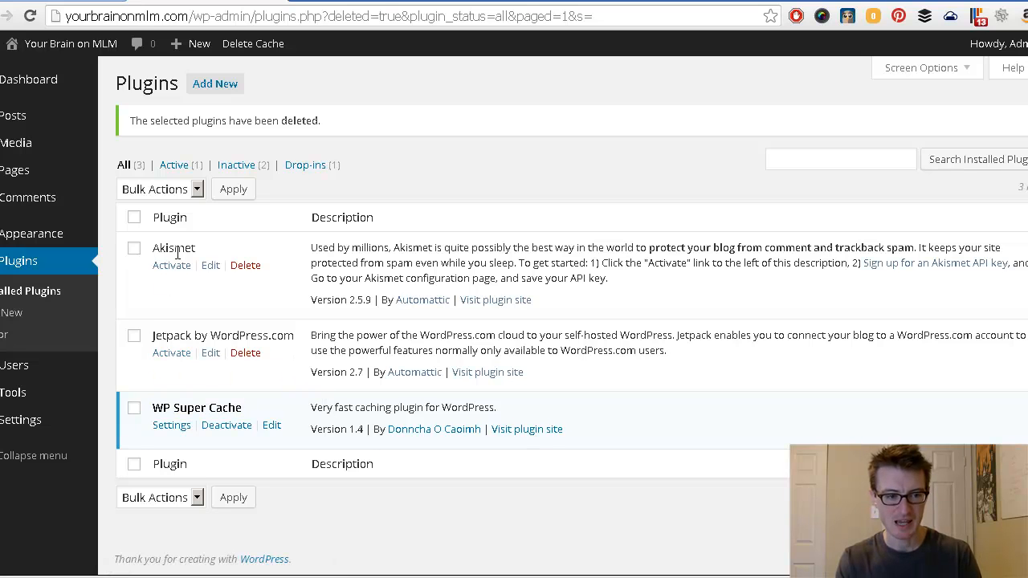
left_click(134, 335)
left_click(133, 249)
left_click(160, 190)
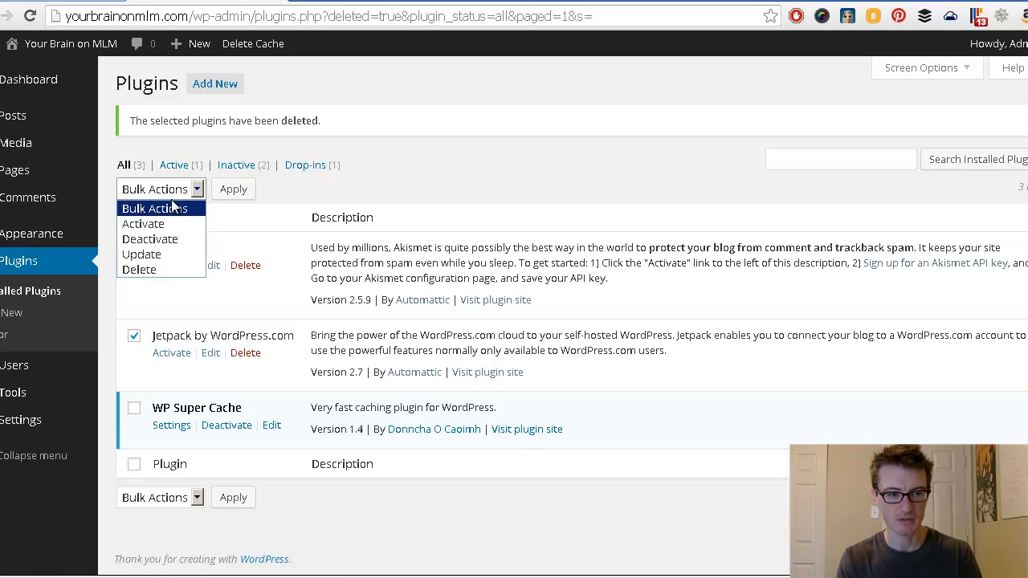
left_click(164, 222)
left_click(216, 192)
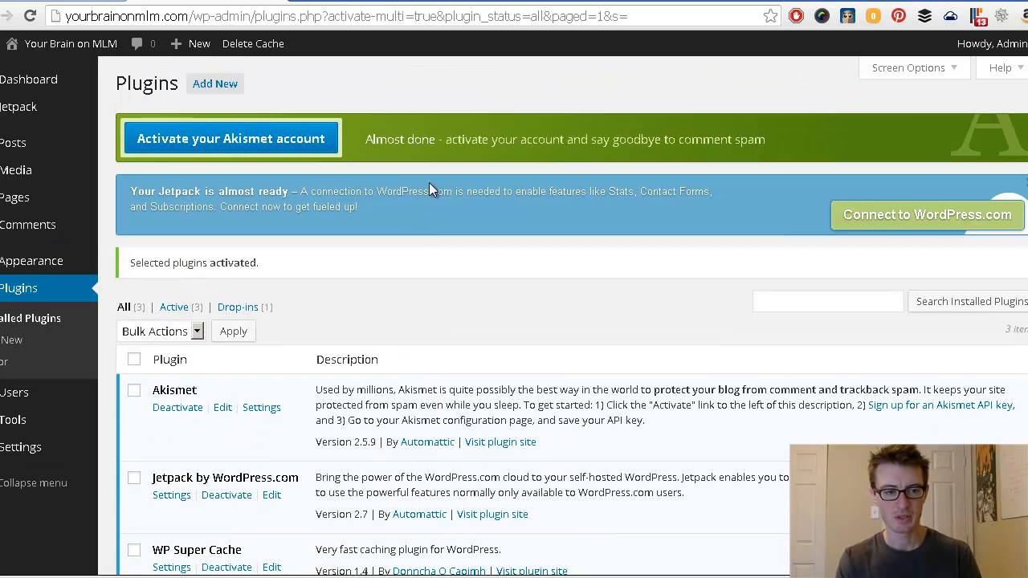
left_click(281, 141)
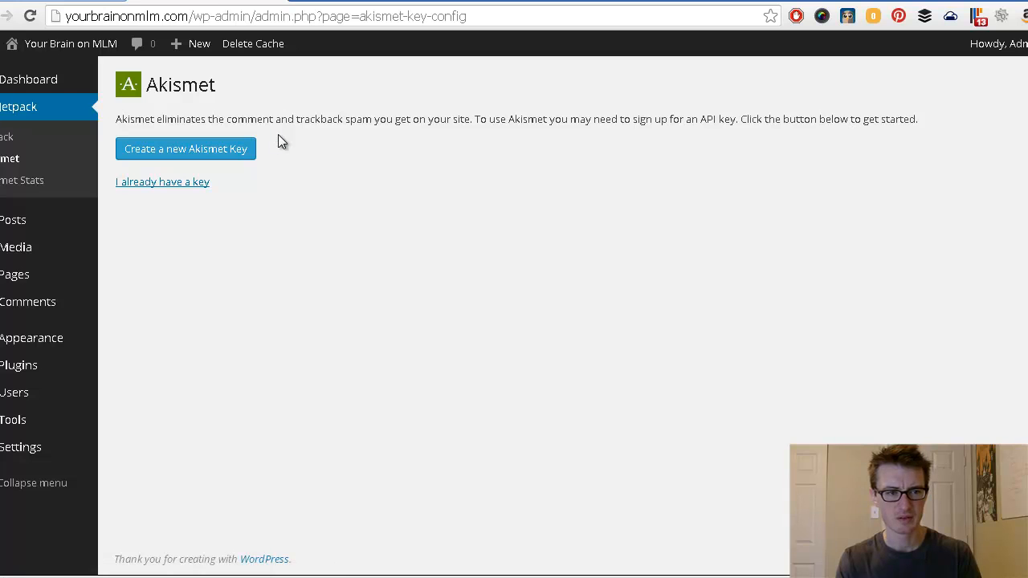
Step: Request a new Akismet key and choose 'Get an Akismet API key' on akismet.com
left_click(191, 158)
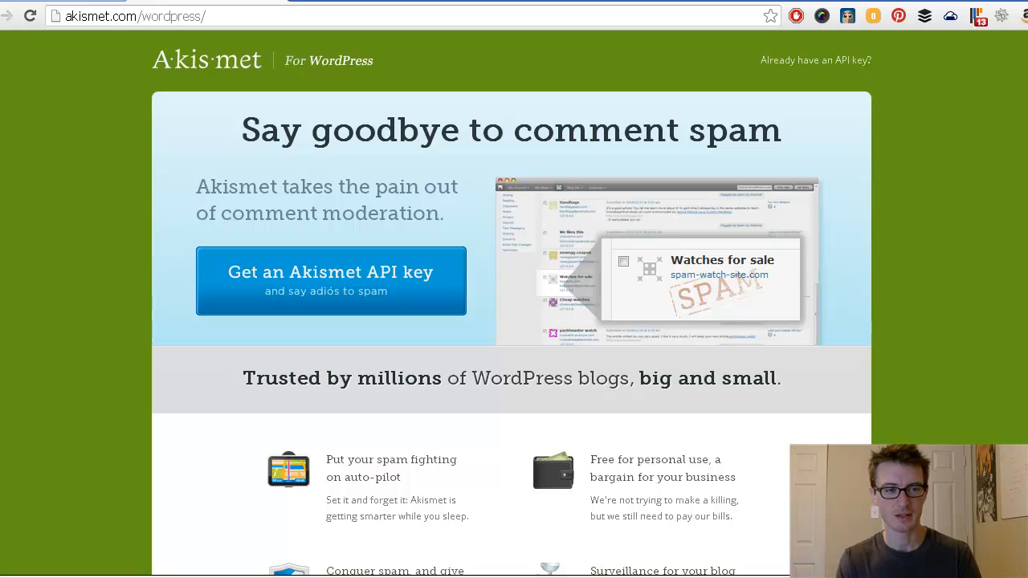
left_click(6, 16)
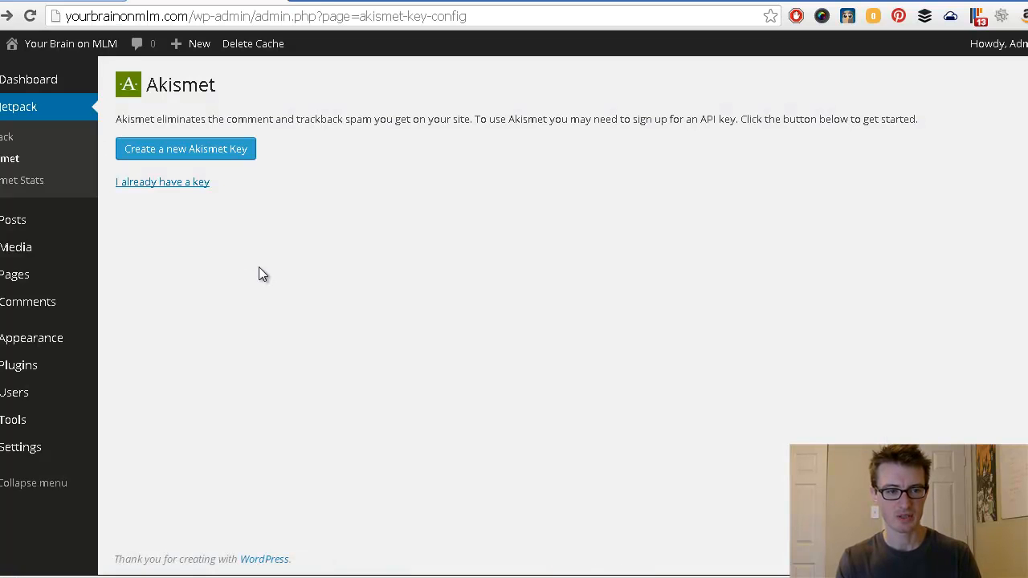
left_click(208, 153)
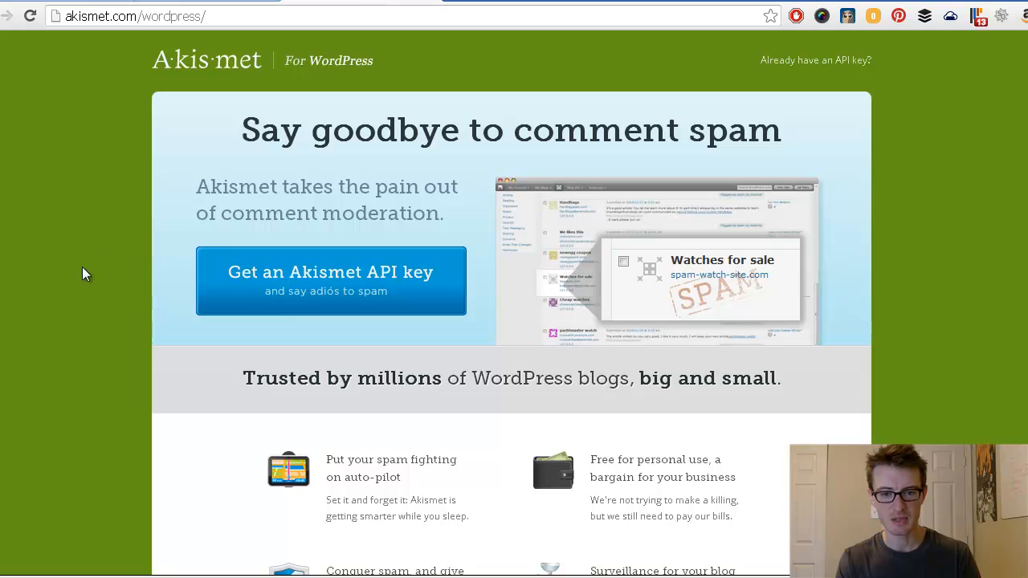
left_click(278, 295)
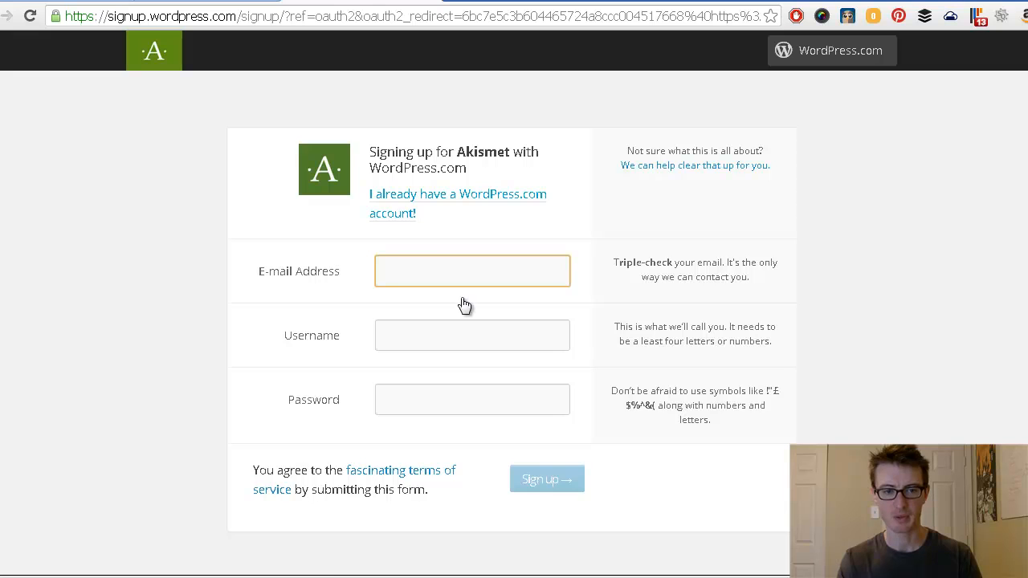
Step: Sign in to Akismet with the WordPress.com account username and password, and approve access
left_click(394, 201)
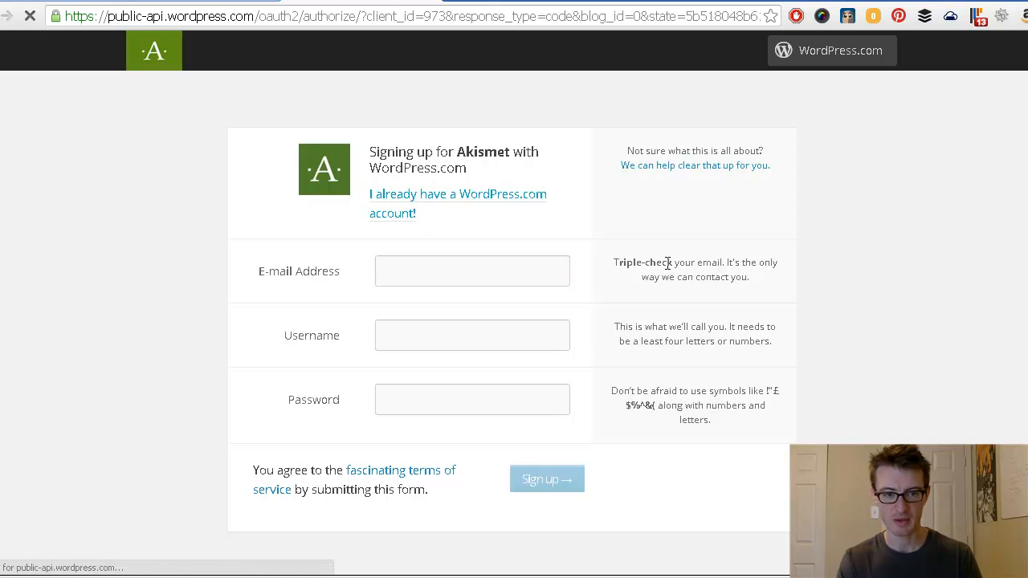
left_click(473, 164)
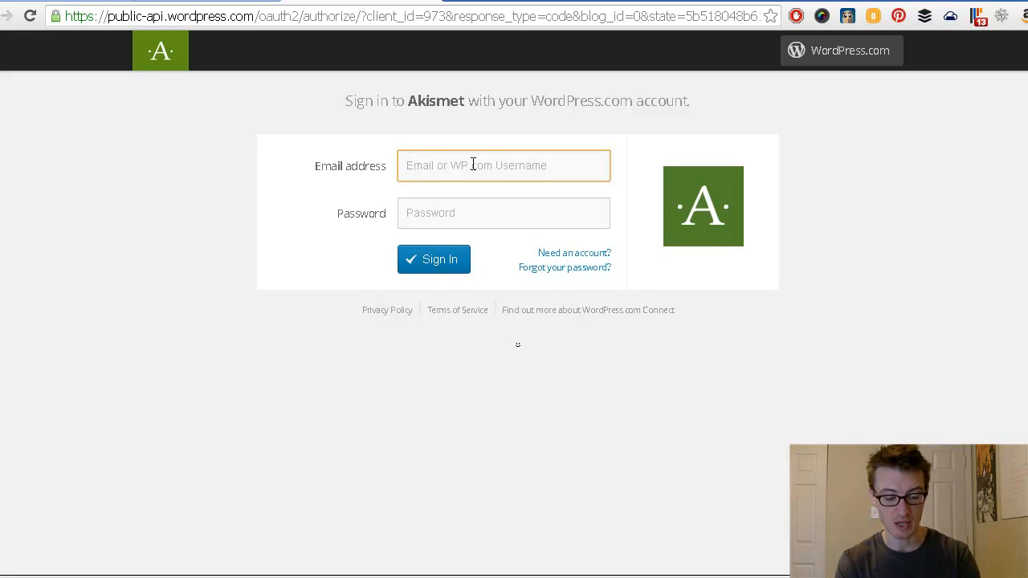
type("drewdoggett")
key("Tab")
type("•••••••••")
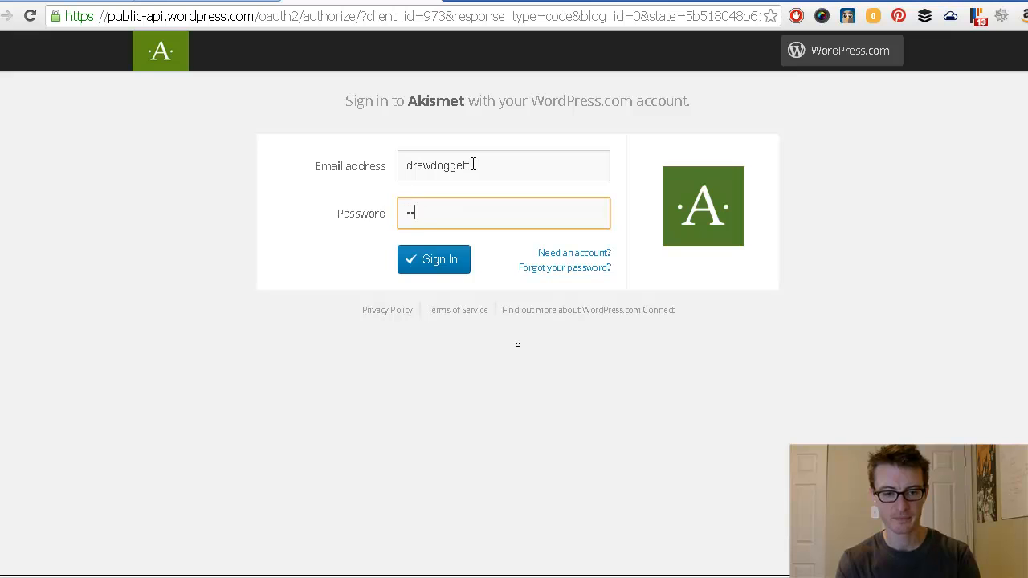
left_click(404, 259)
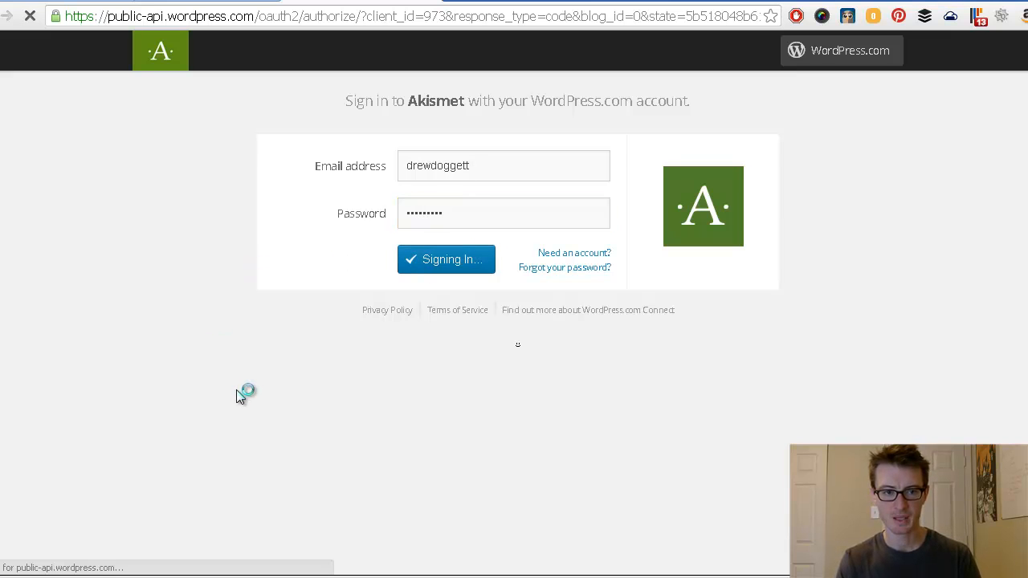
left_click(321, 157)
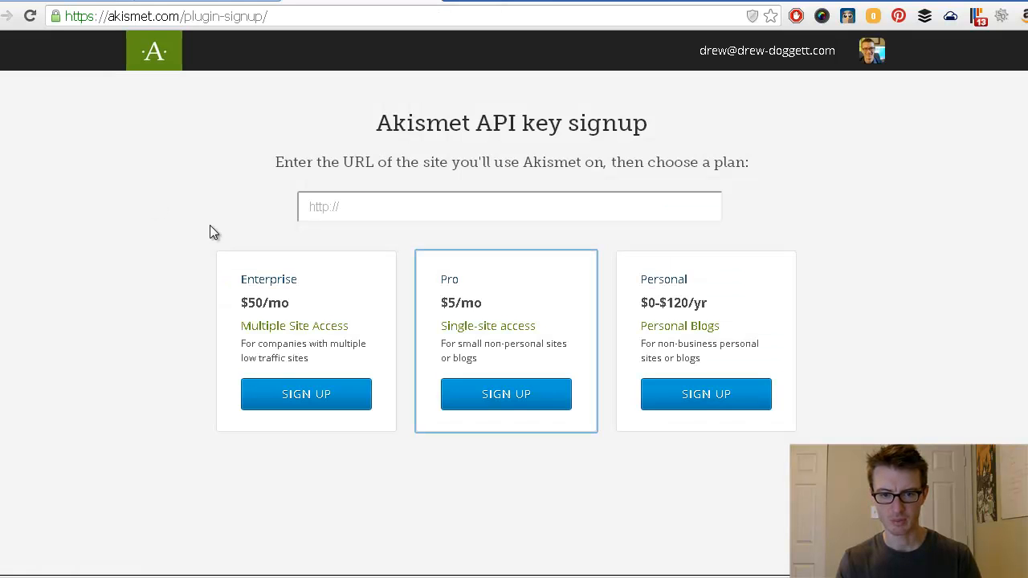
Step: Choose the Personal plan at $0 per year and submit the contact's first and last name
left_click(710, 395)
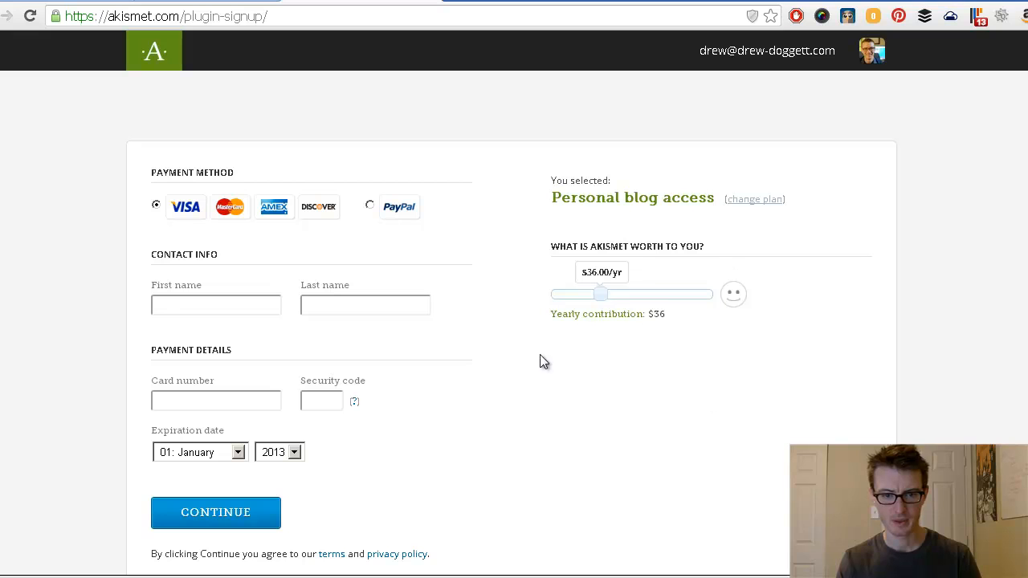
left_click_drag(604, 297, 554, 295)
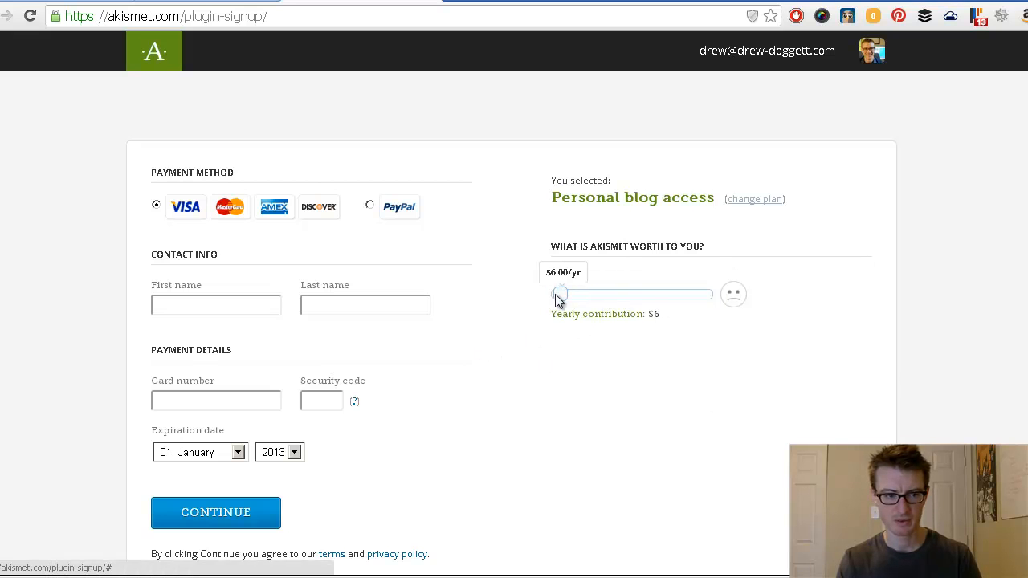
left_click(203, 248)
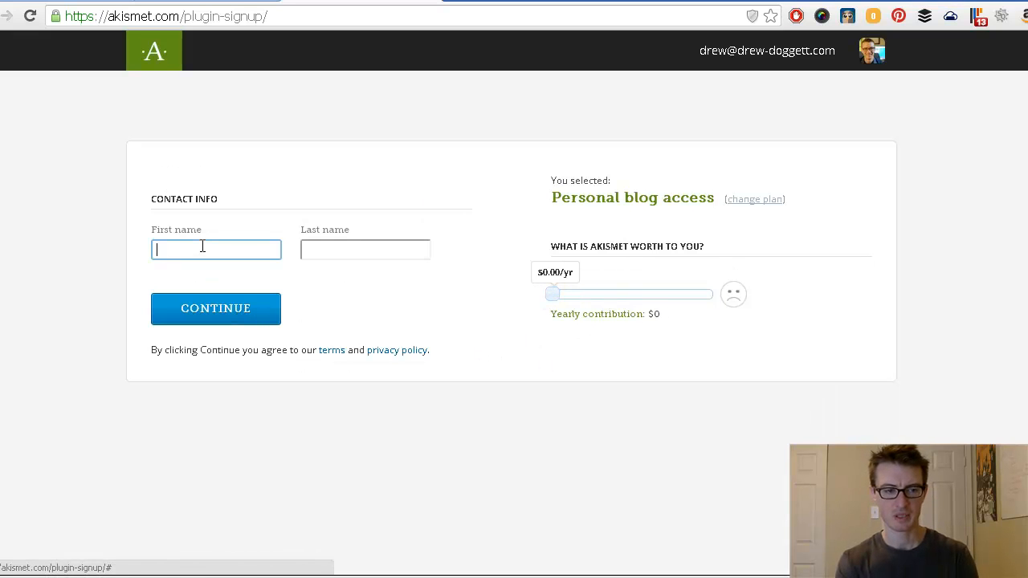
type("Drew")
key("Tab")
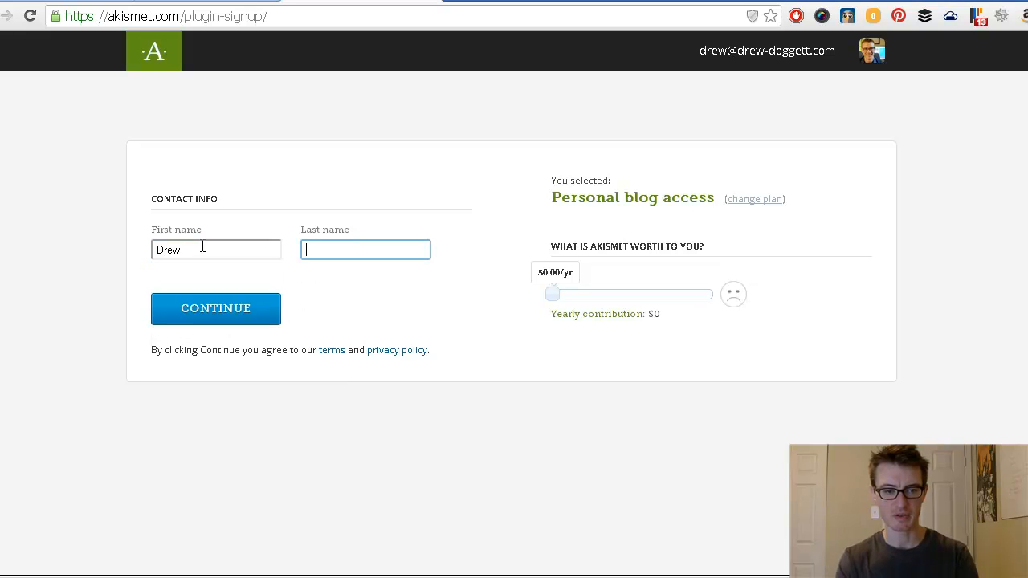
type("Doggett")
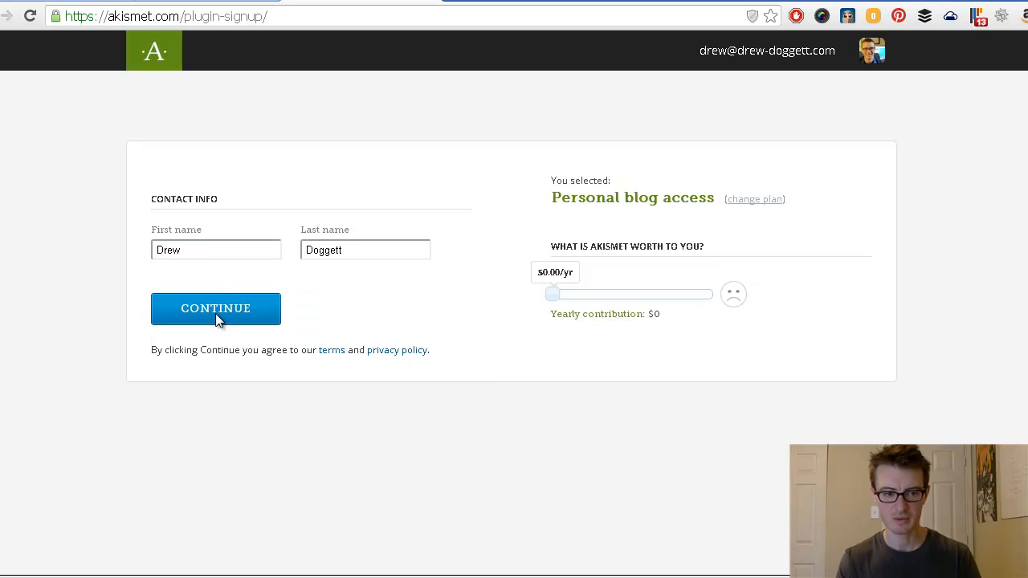
left_click(216, 313)
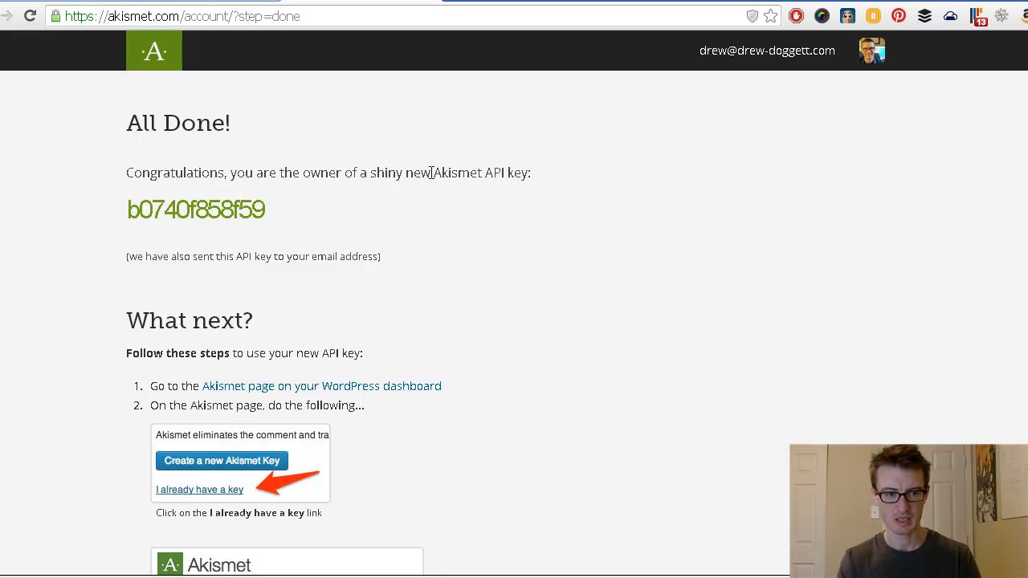
Step: Copy the new API key and open Akismet's 'I already have a key' form from Installed Plugins
double_click(207, 210)
key("ctrl+c")
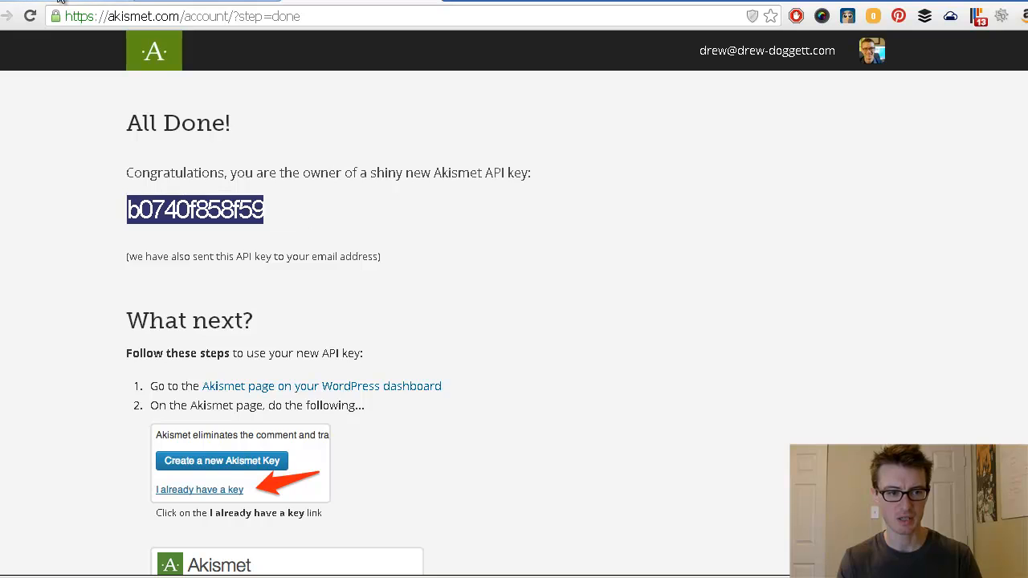
left_click(189, 2)
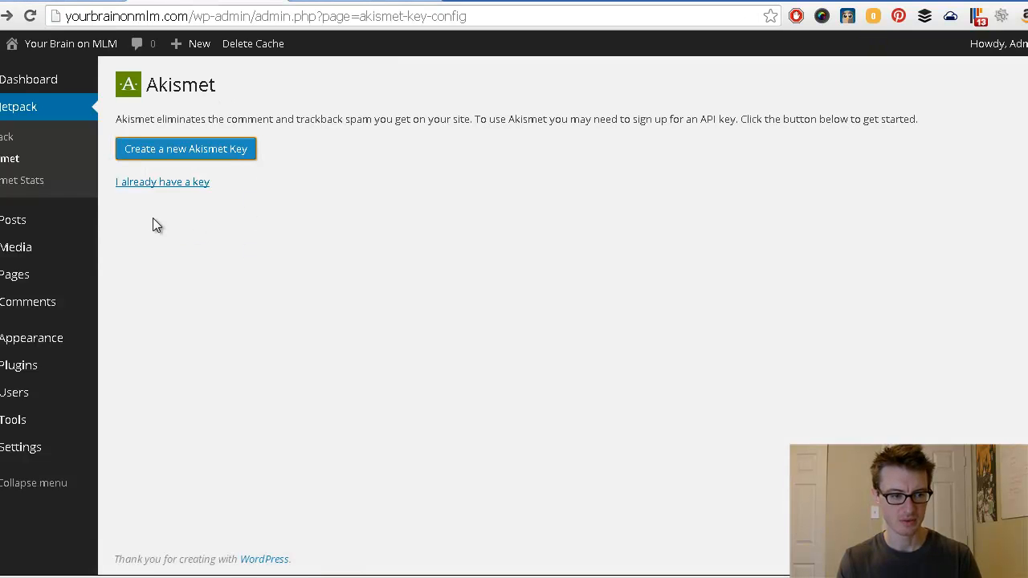
mouse_move(13, 372)
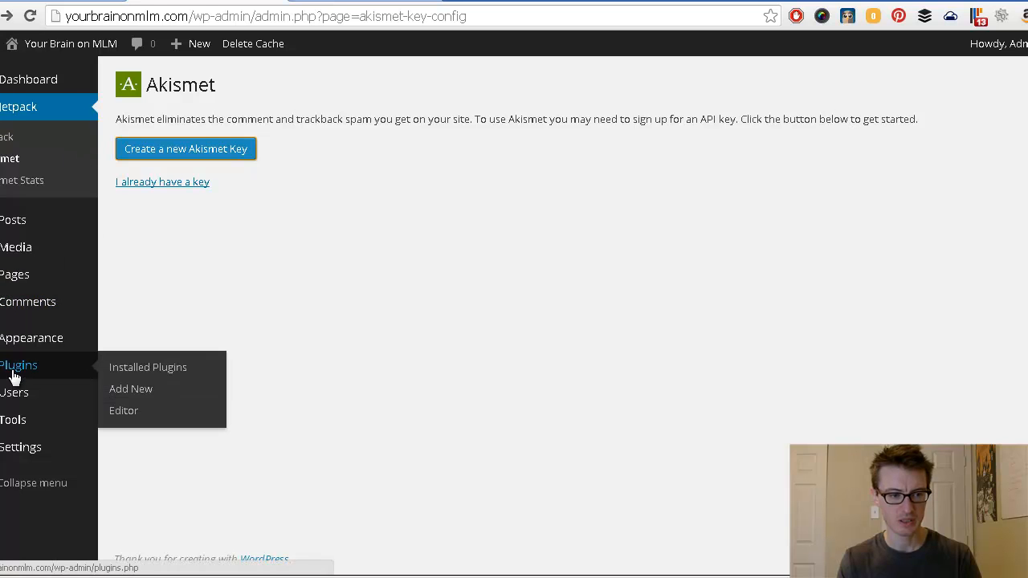
left_click(148, 376)
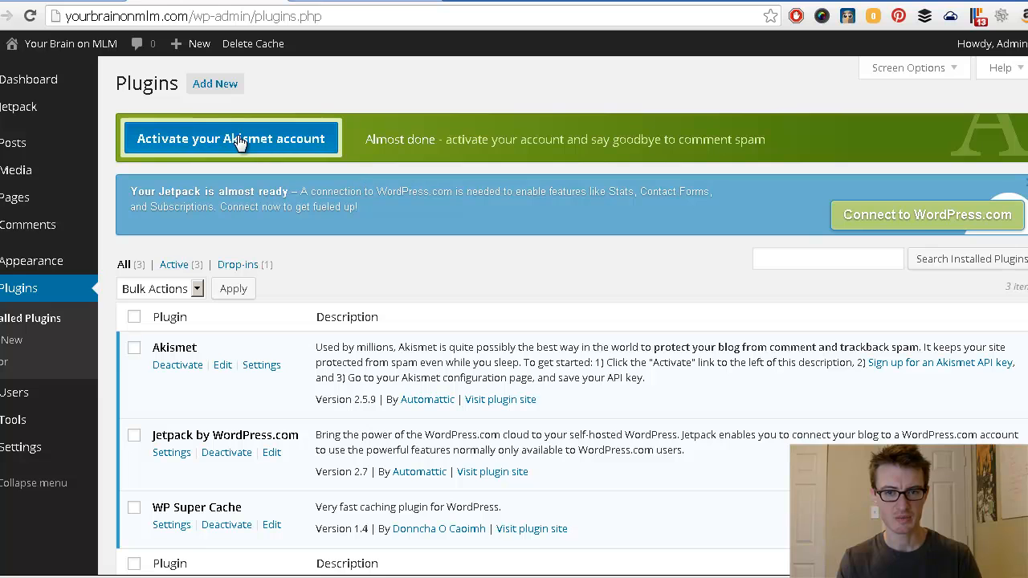
left_click(238, 142)
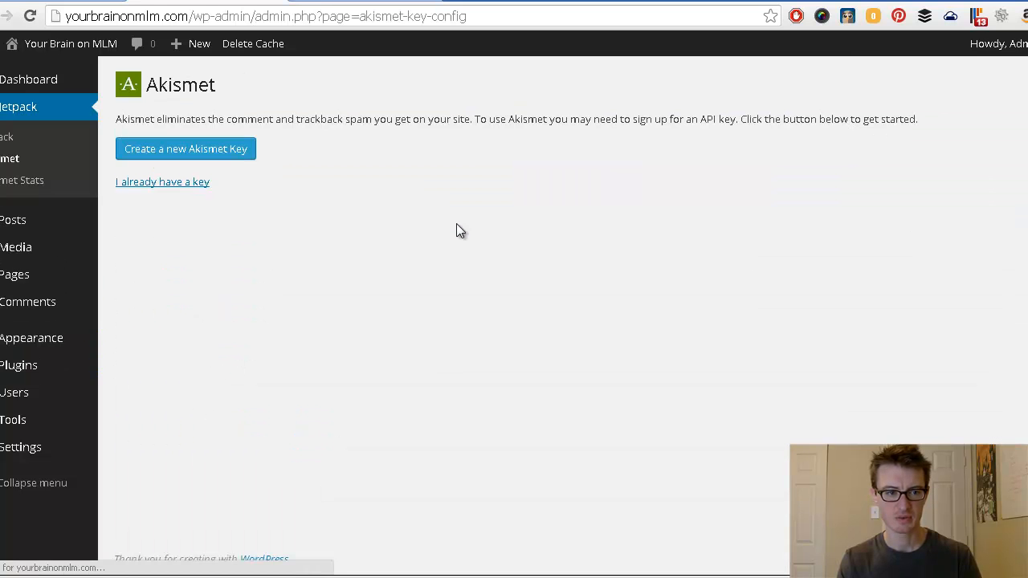
left_click(167, 185)
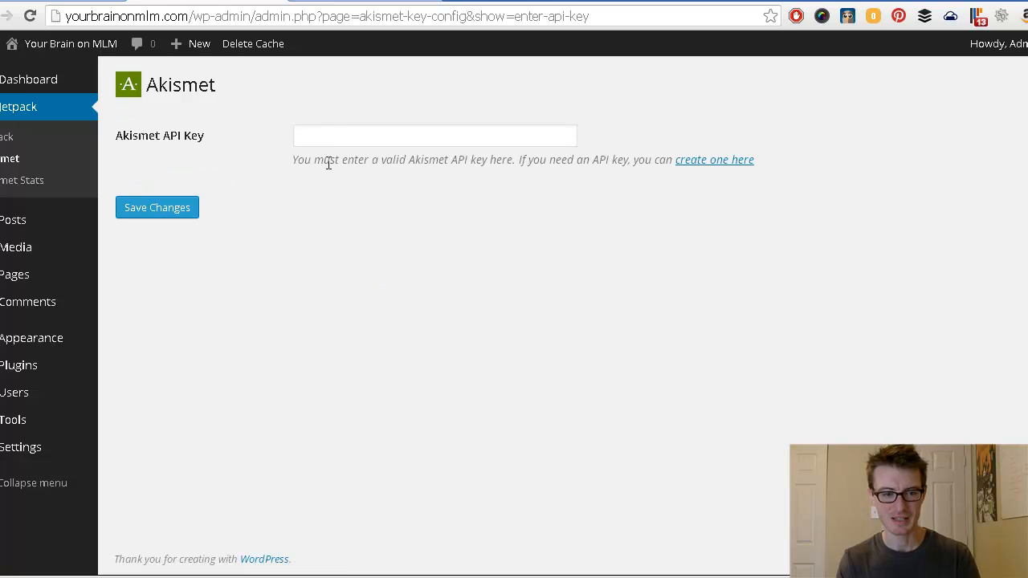
Step: Paste the copied key into the Akismet API Key field and save it so it shows Valid
left_click(338, 133)
key("ctrl+v")
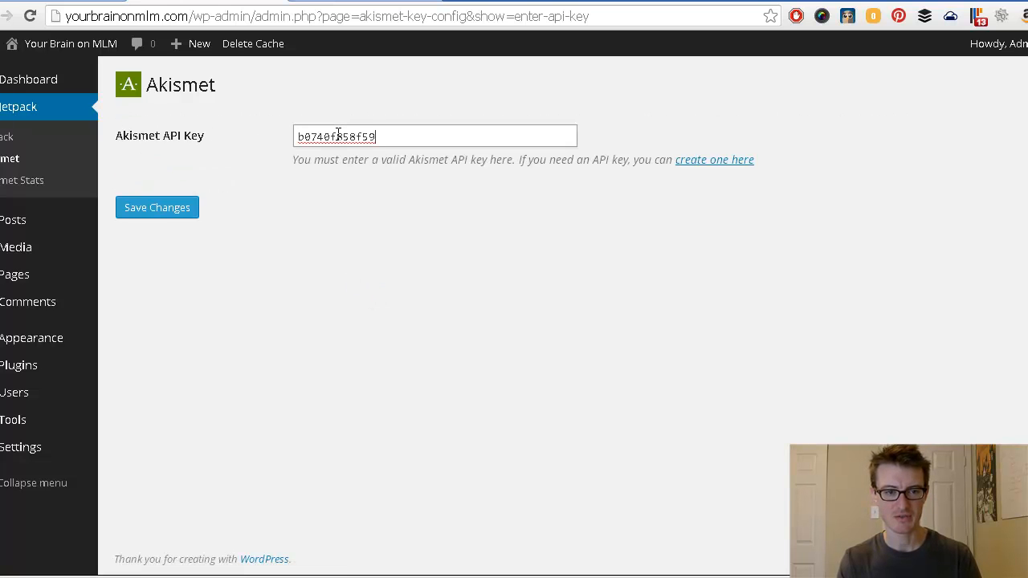
left_click(160, 210)
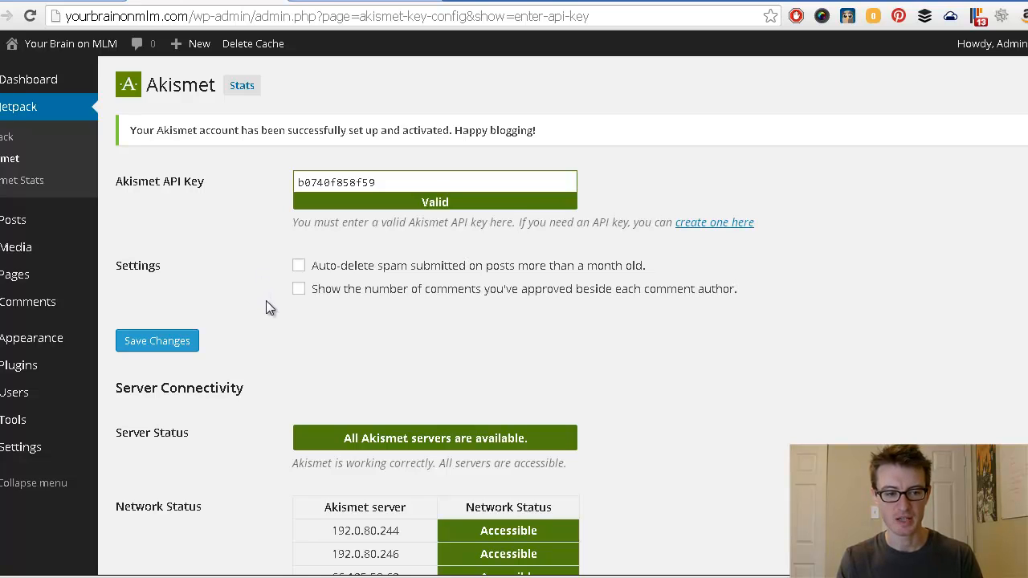
scroll(270, 309, "down", 2)
scroll(270, 310, "up", 2)
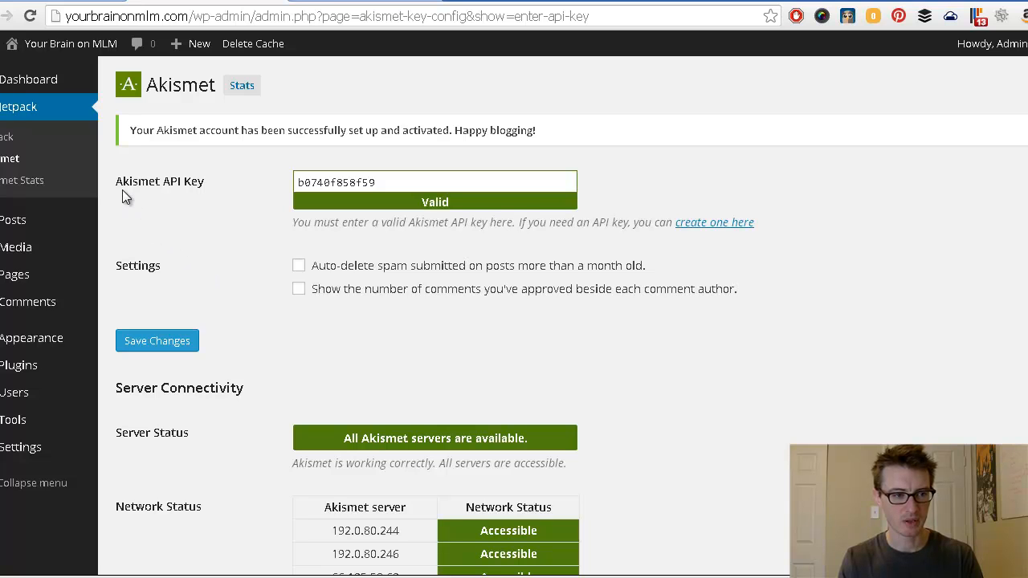
left_click(27, 105)
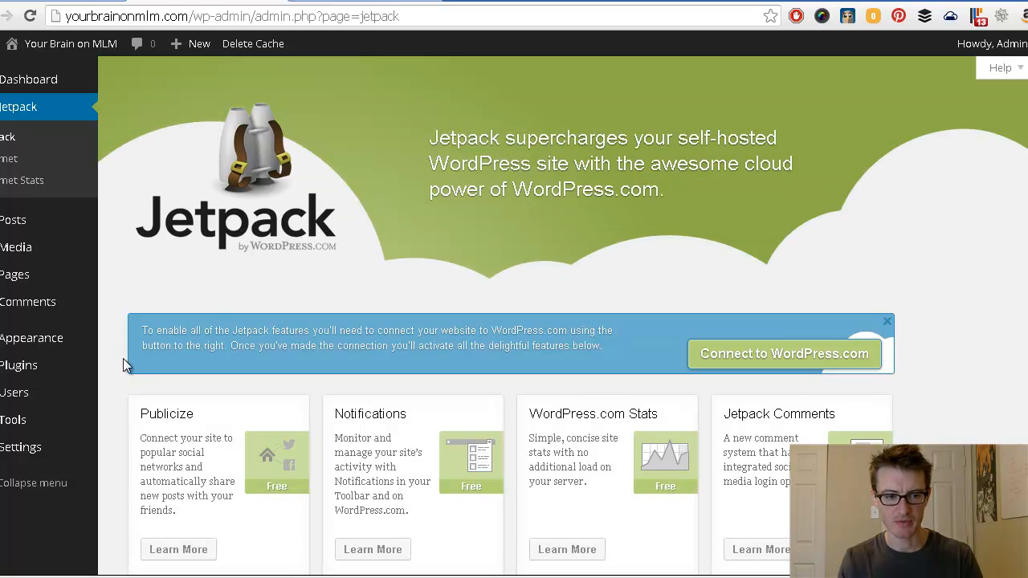
Step: Connect the site to WordPress.com through Jetpack and authorize the connection
left_click_drag(182, 330, 400, 324)
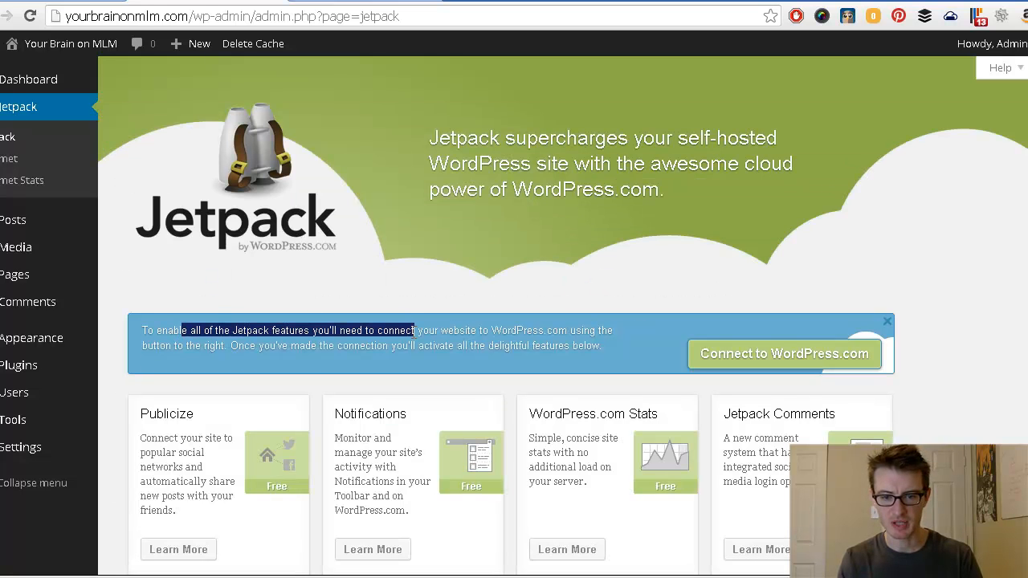
left_click(524, 329)
left_click(785, 360)
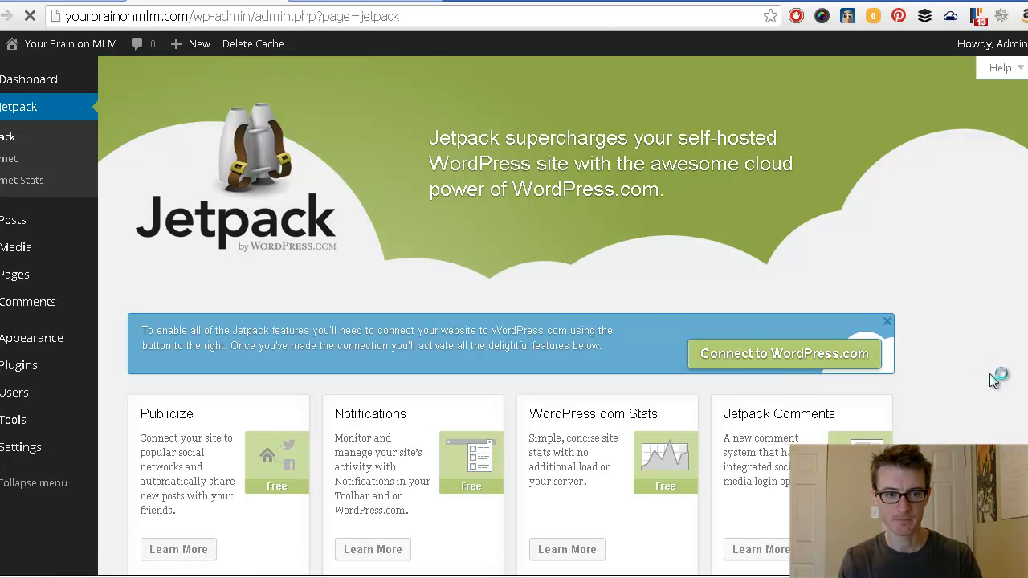
left_click(369, 2)
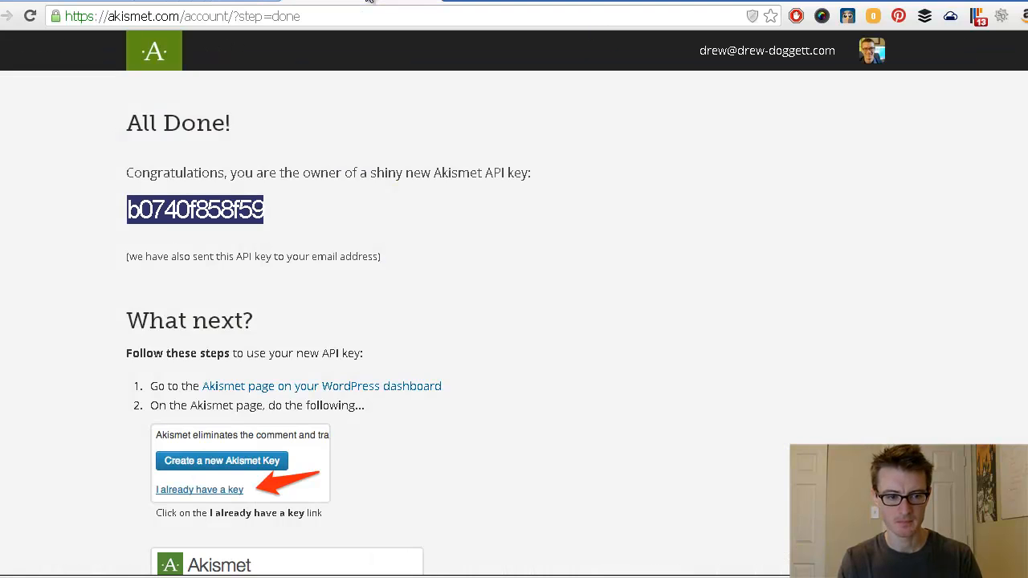
left_click(494, 330)
scroll(500, 343, "down", 5)
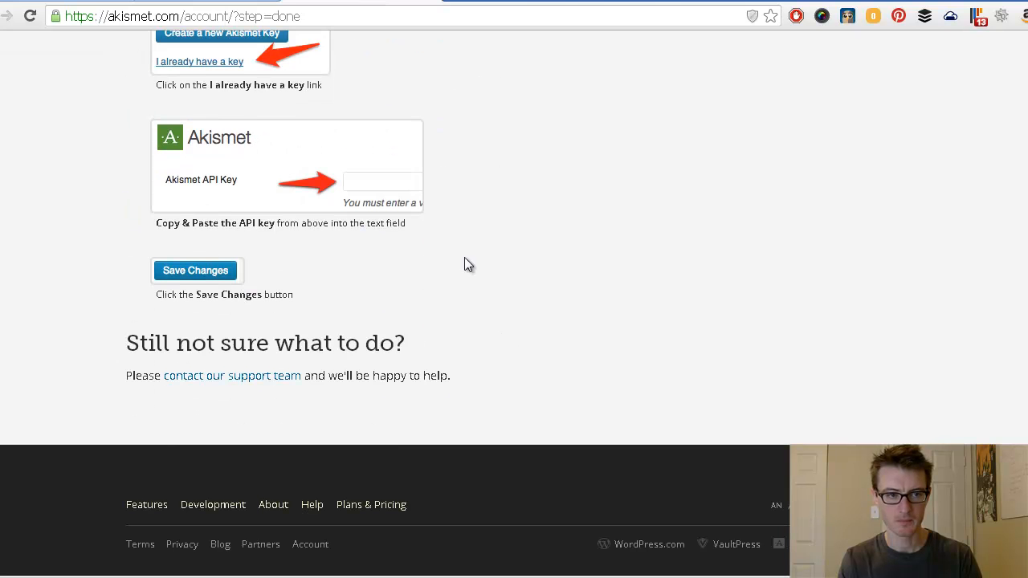
left_click(420, 4)
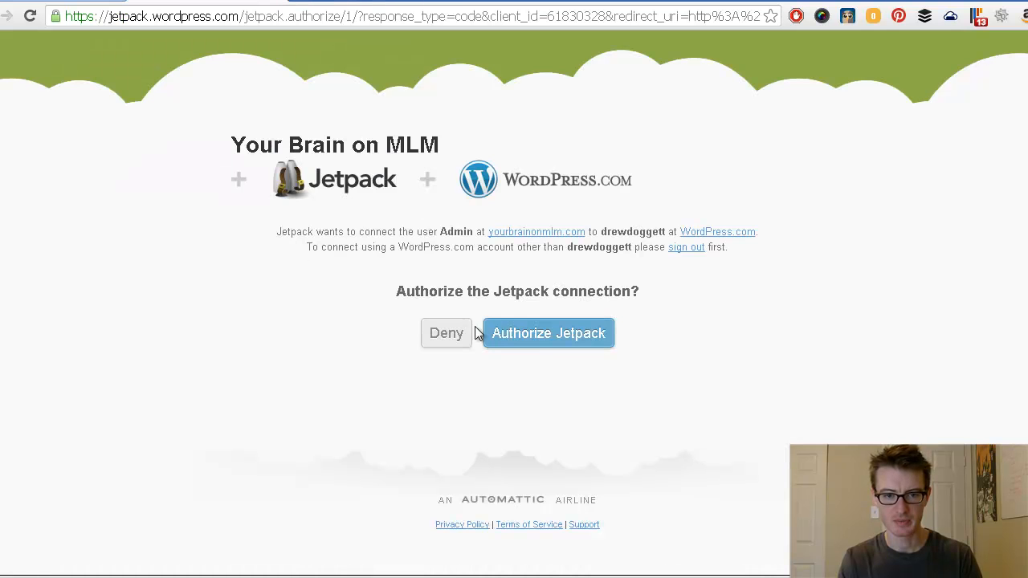
left_click(542, 333)
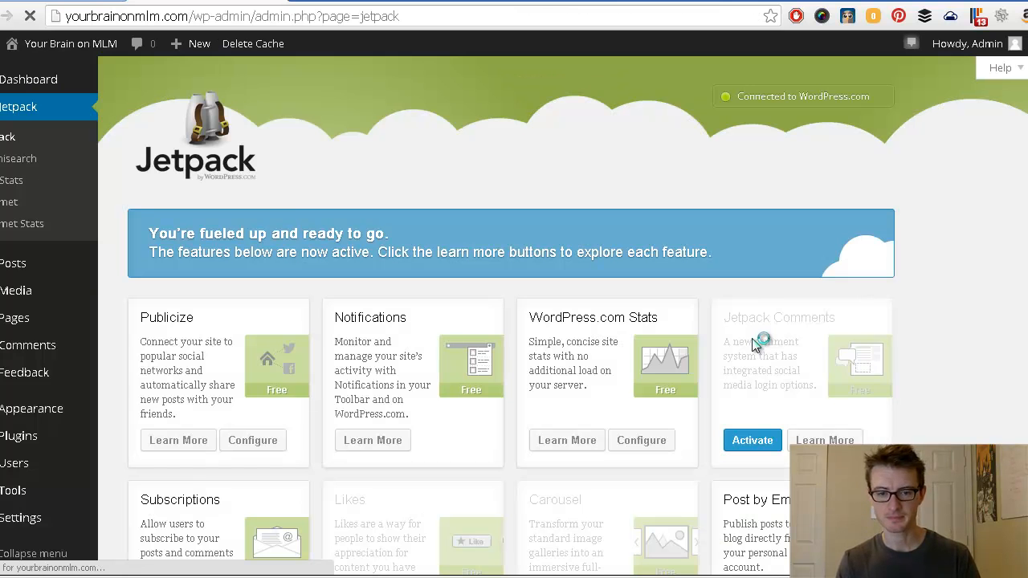
Step: Activate Jetpack's Photon module and check the Photon Activated banner
middle_click(942, 407)
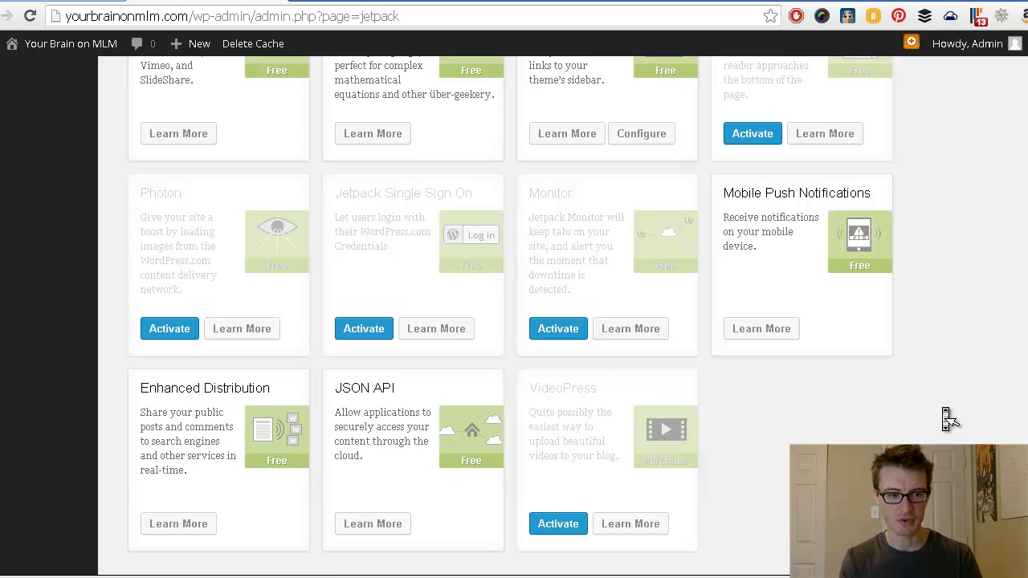
left_click(946, 415)
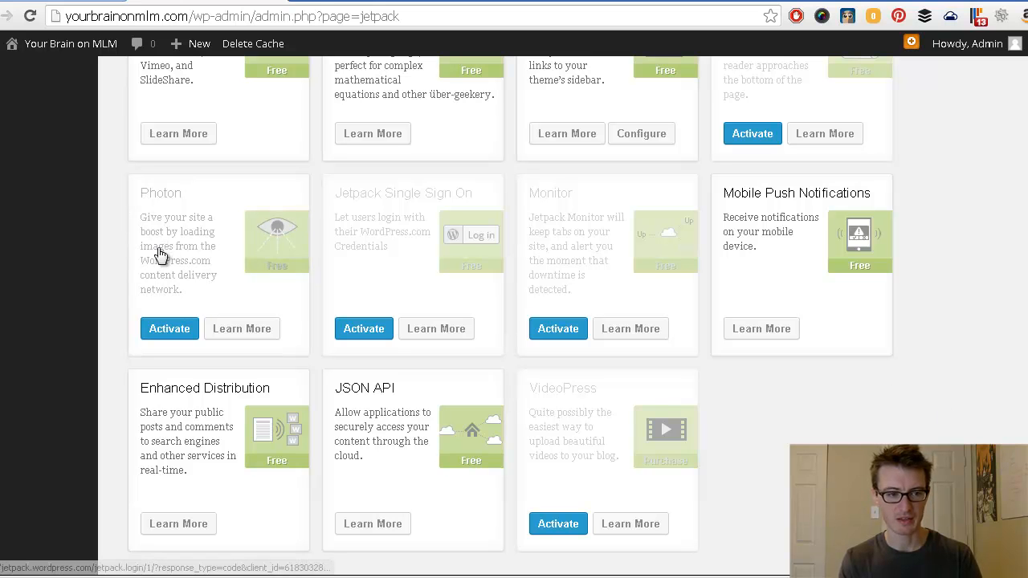
left_click(170, 328)
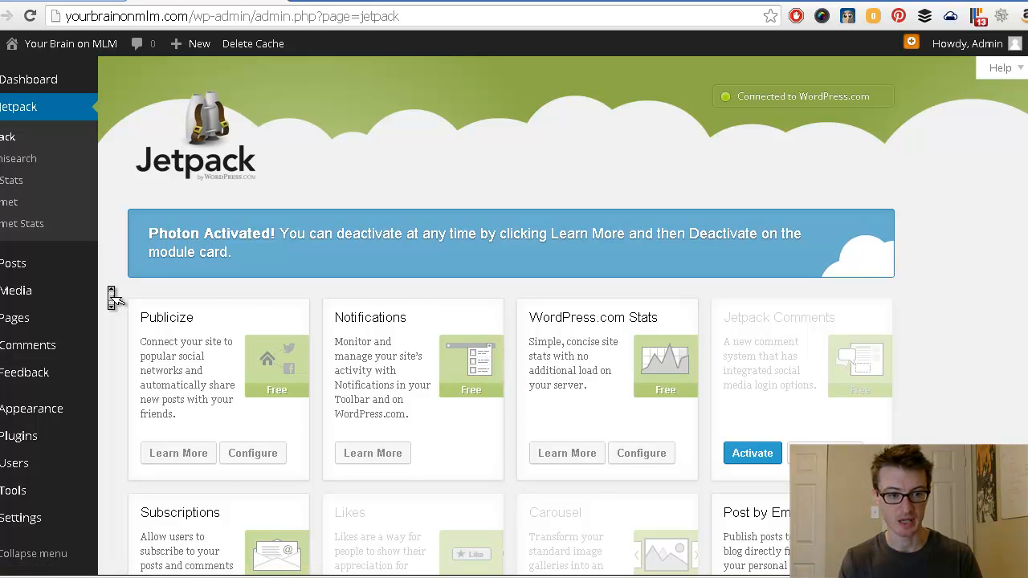
scroll(113, 297, "down", 1)
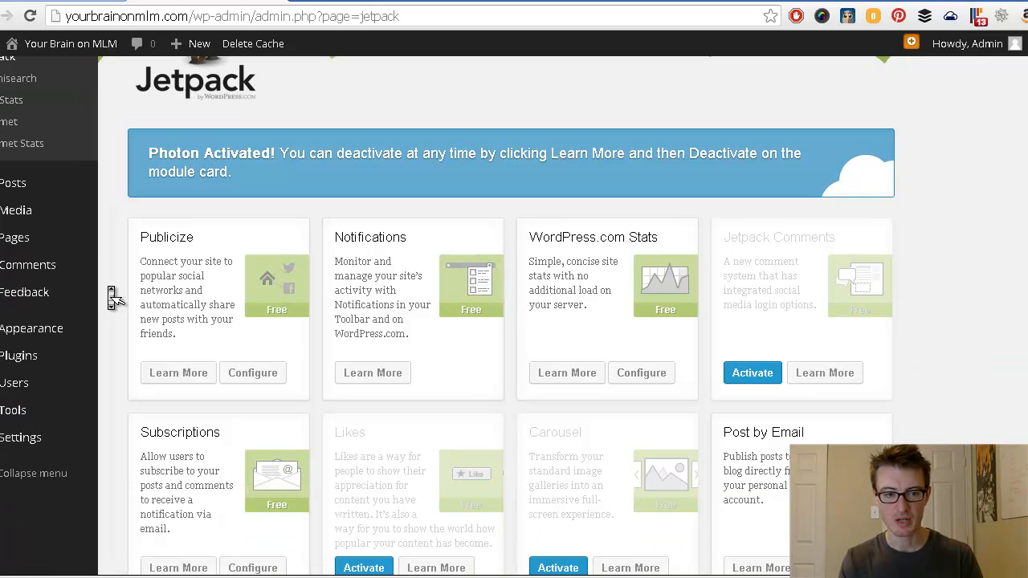
scroll(108, 287, "down", 8)
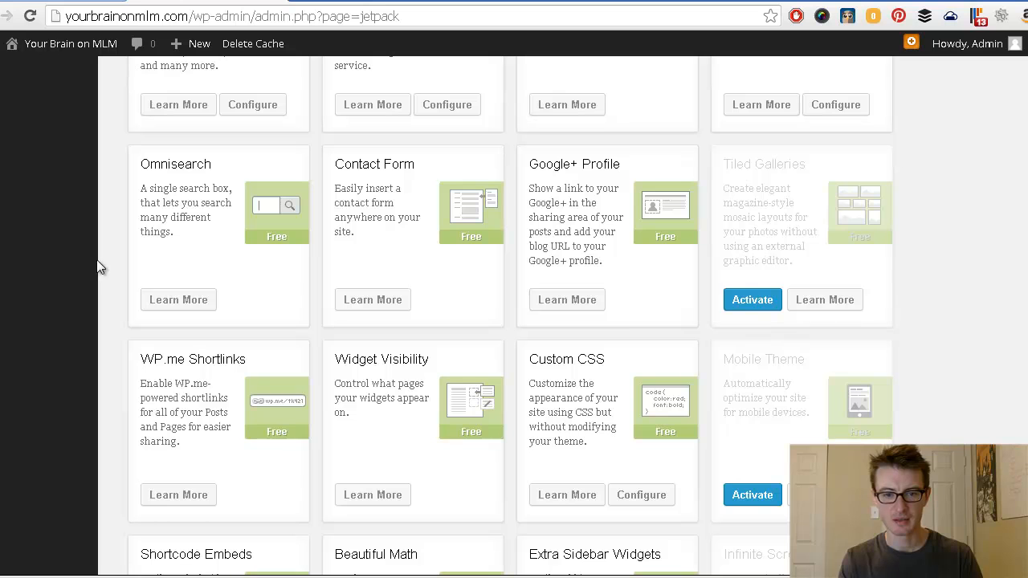
scroll(111, 262, "up", 1)
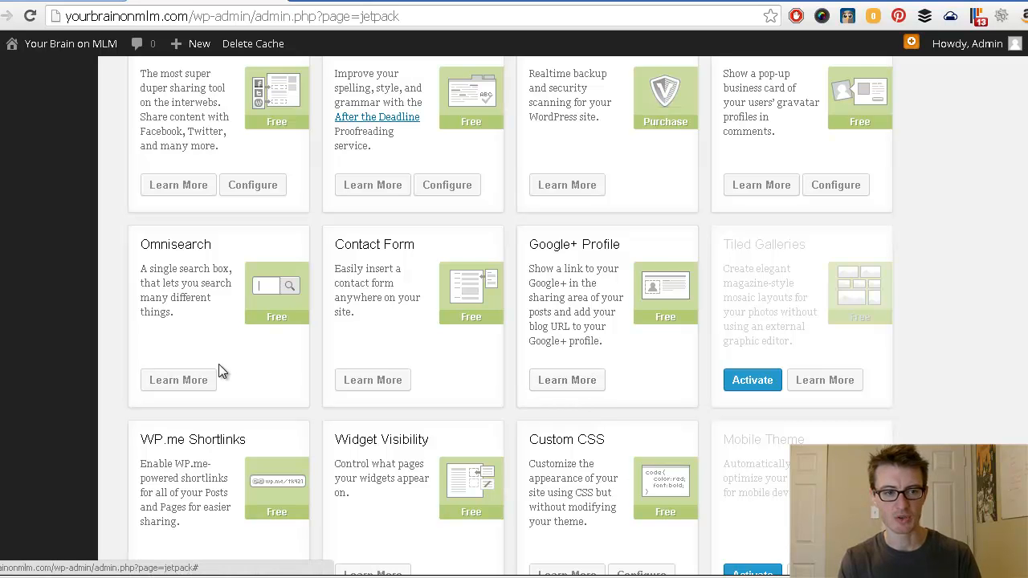
scroll(99, 322, "up", 7)
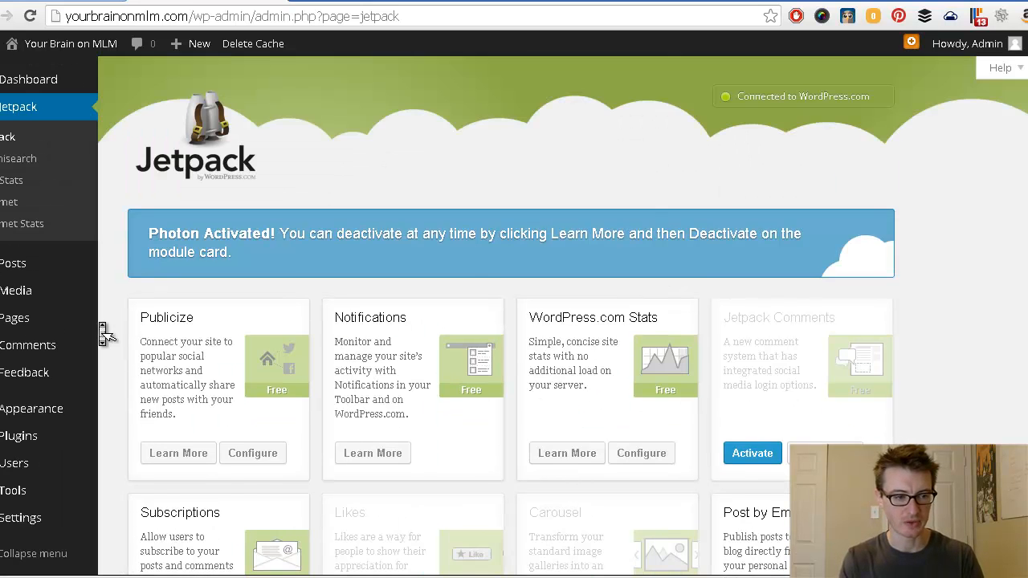
scroll(99, 322, "up", 1)
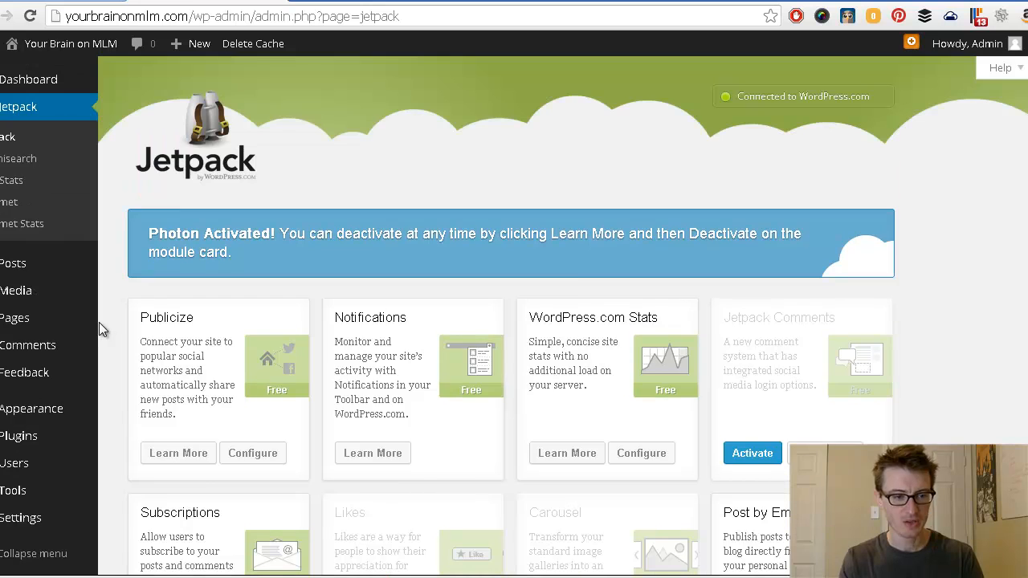
Step: Search the plugin directory for 'google xml sitemap' from Plugins > Add New
mouse_move(19, 438)
left_click(160, 441)
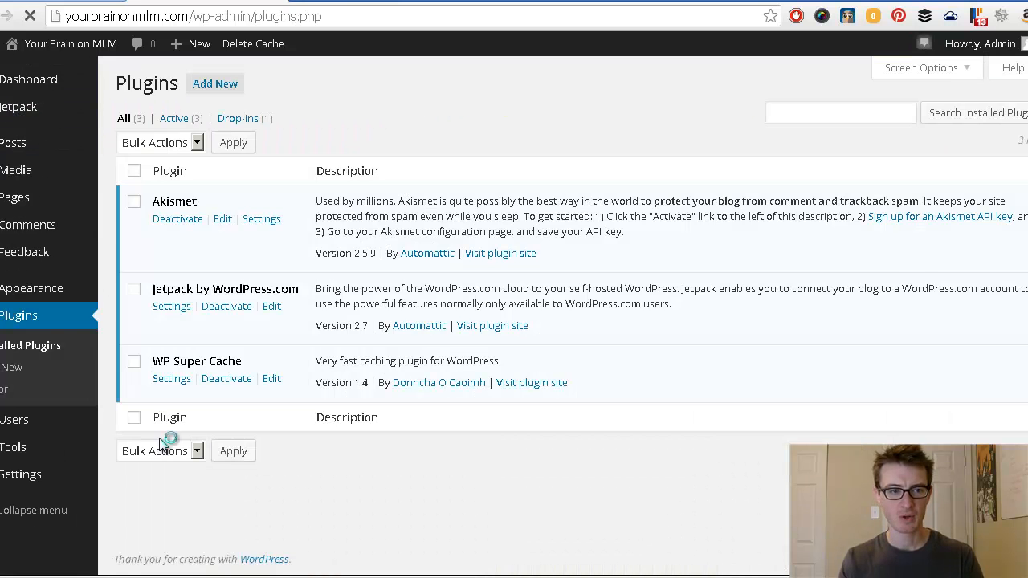
left_click(220, 93)
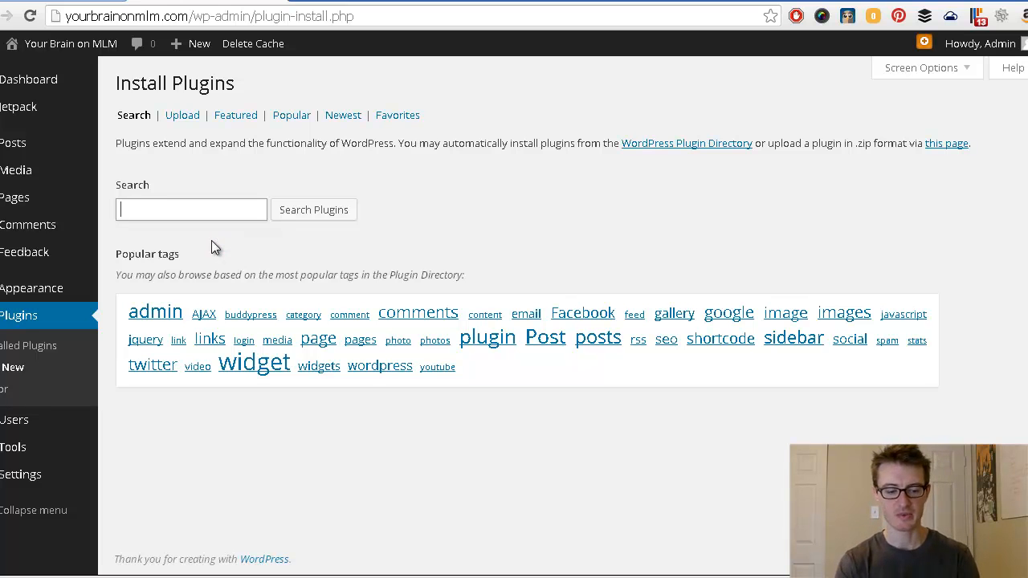
type("google")
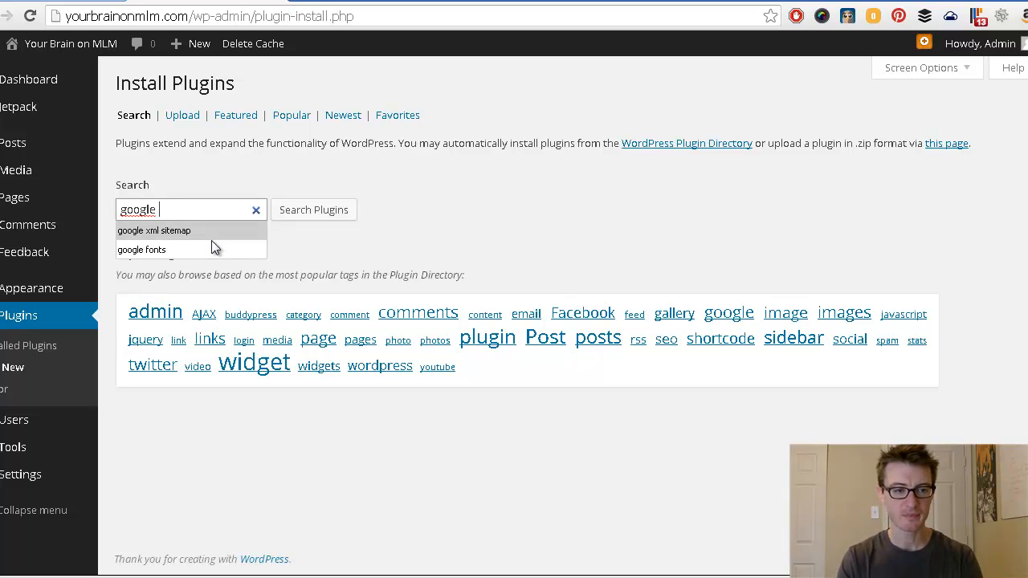
left_click(212, 238)
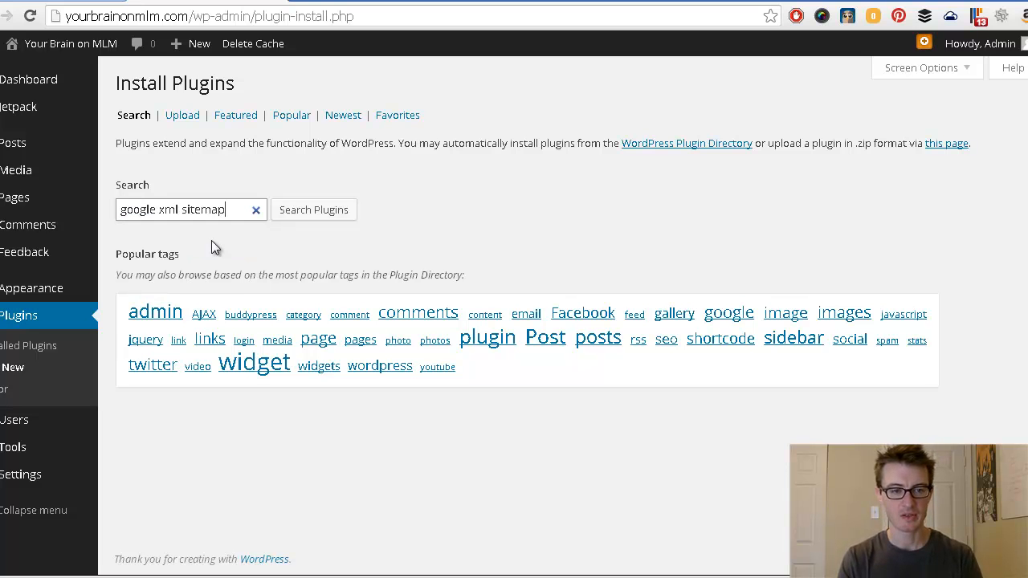
left_click(338, 211)
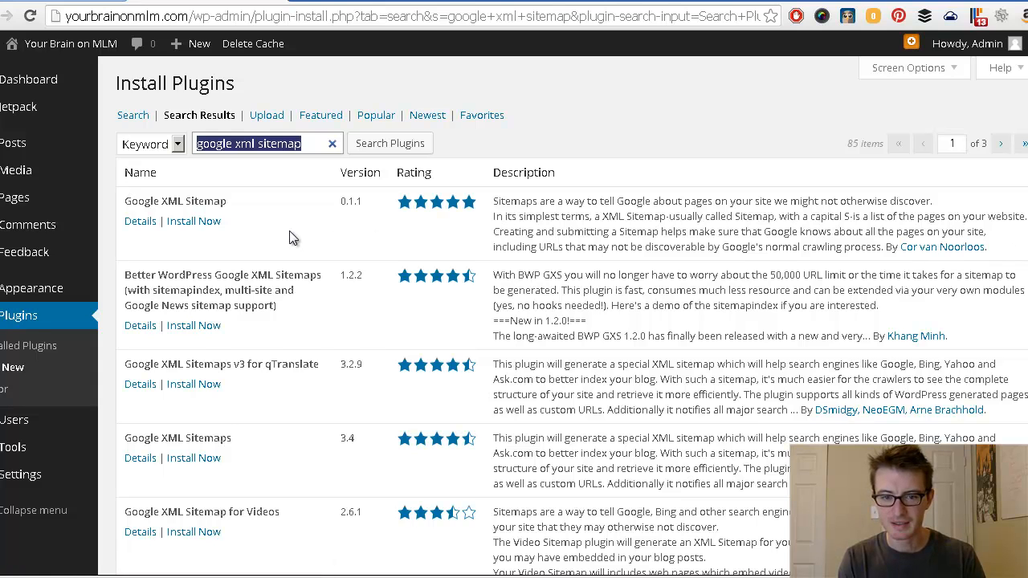
left_click(556, 228)
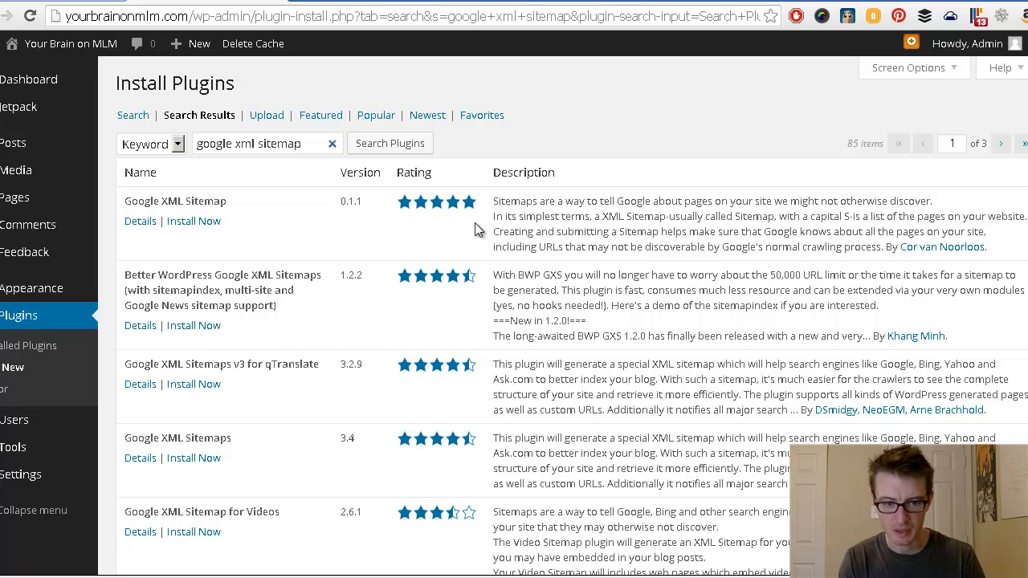
Step: Install Google XML Sitemaps 3.4, confirm the install, and activate it
mouse_move(455, 207)
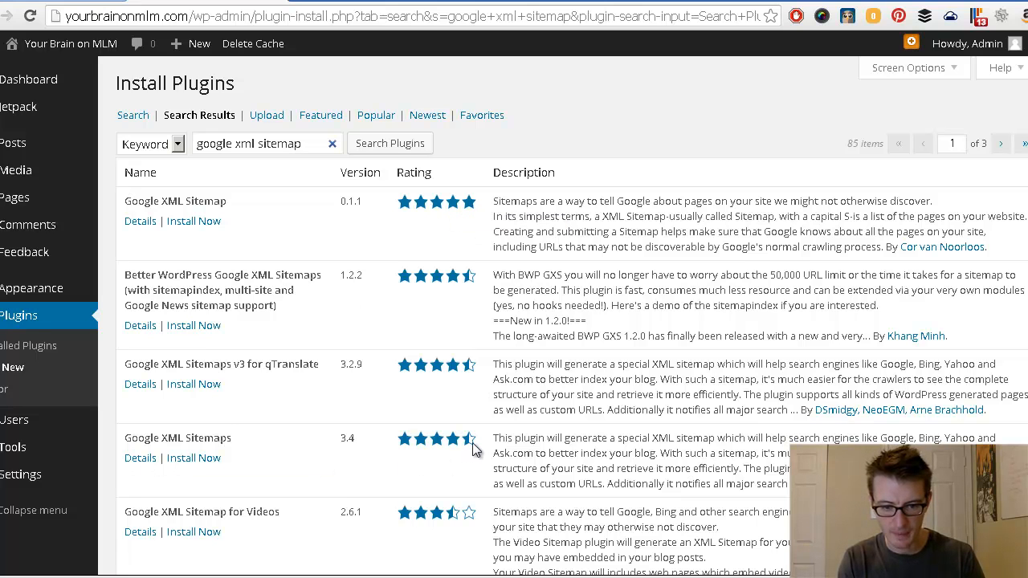
mouse_move(472, 447)
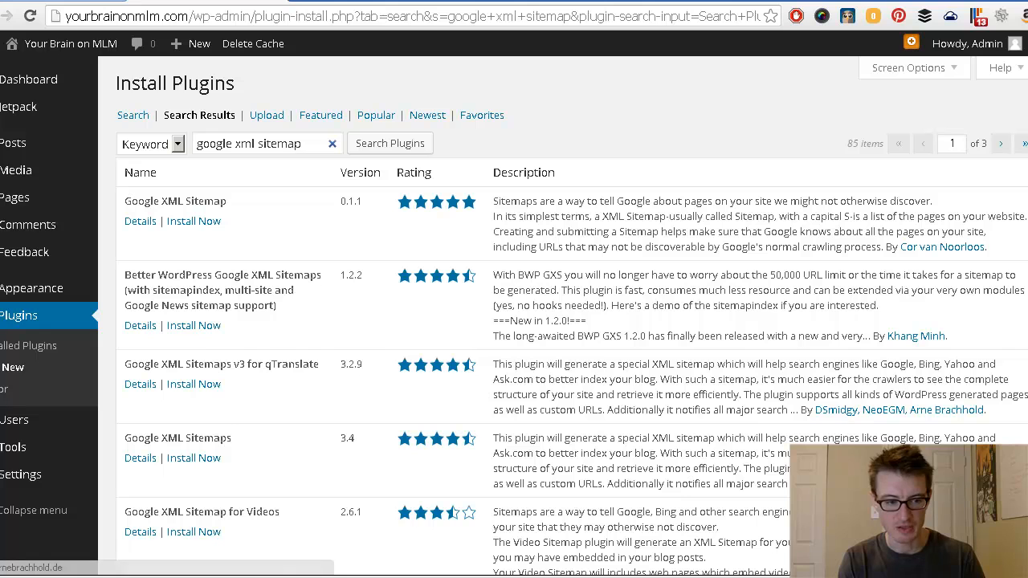
left_click(194, 458)
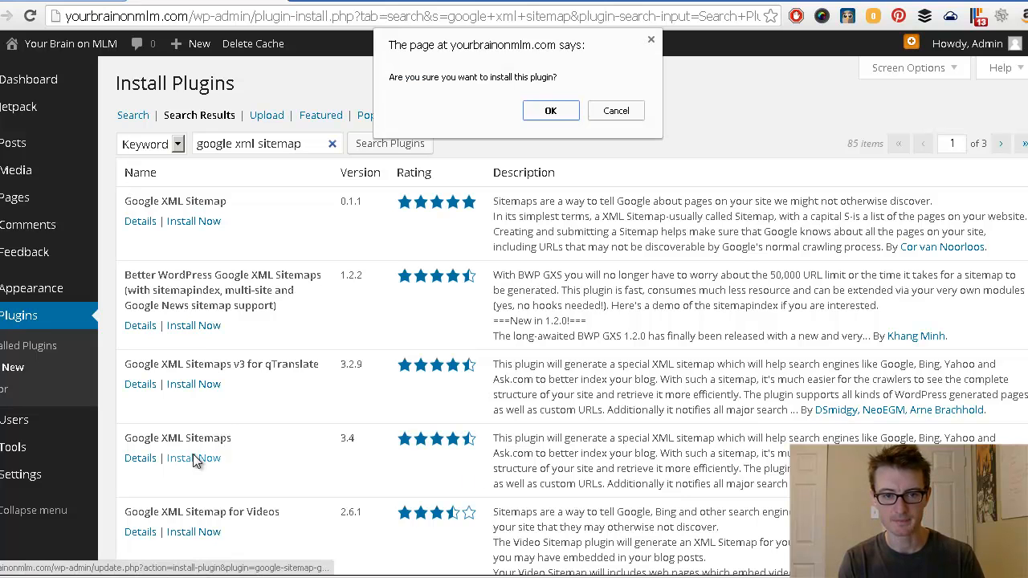
left_click(559, 112)
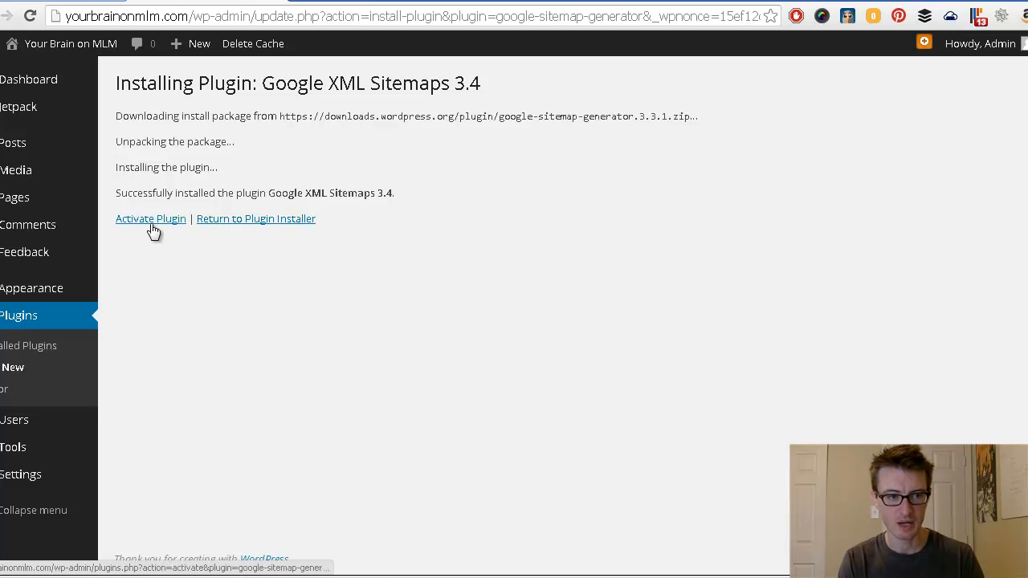
left_click(150, 222)
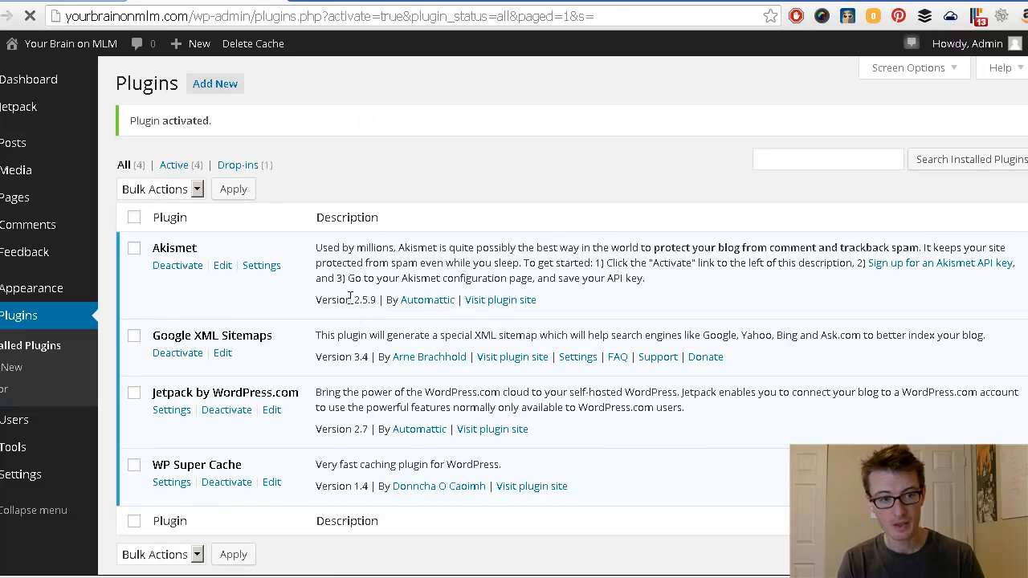
Step: Search the plugin directory for a Google video sitemap plugin
left_click(216, 87)
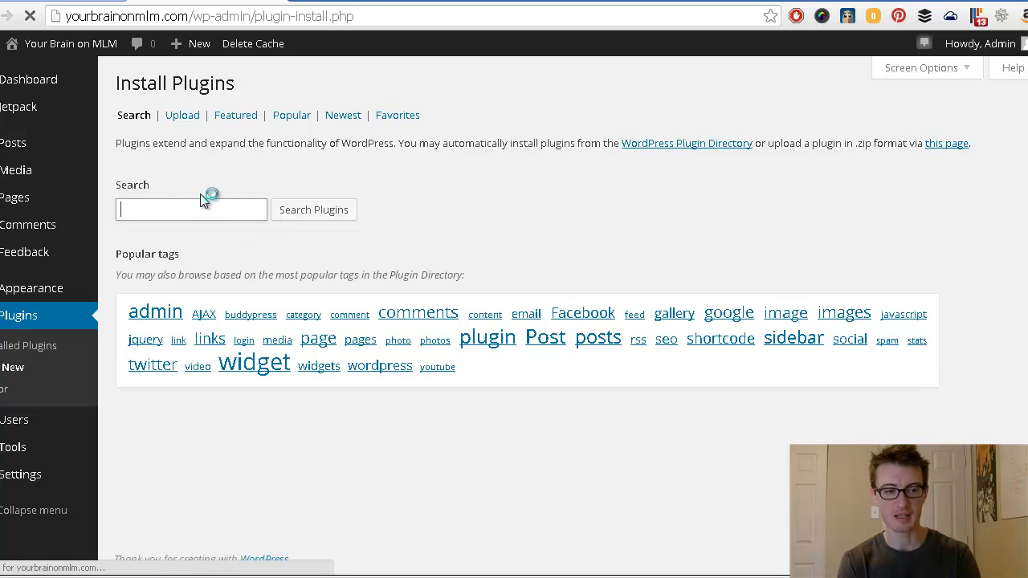
type("goog")
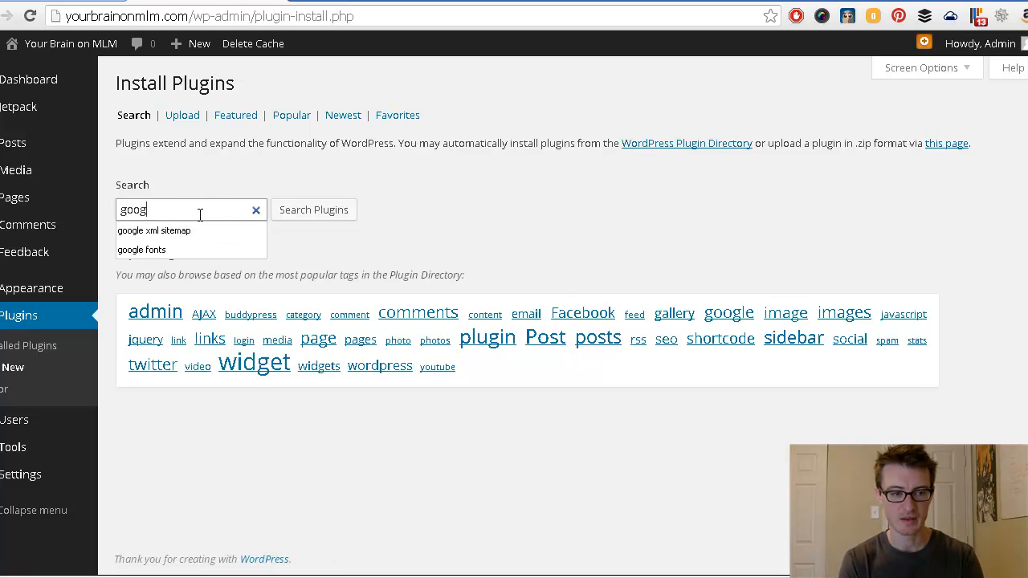
type("le video")
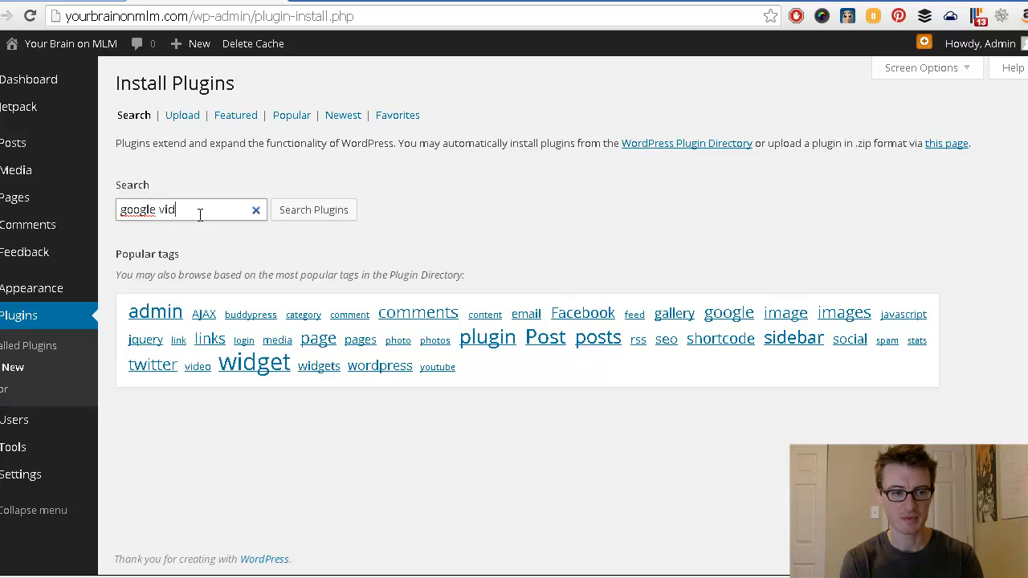
key("BackSpace")
key("BackSpace")
key("BackSpace")
key("BackSpace")
key("BackSpace")
left_click(161, 229)
left_click(298, 218)
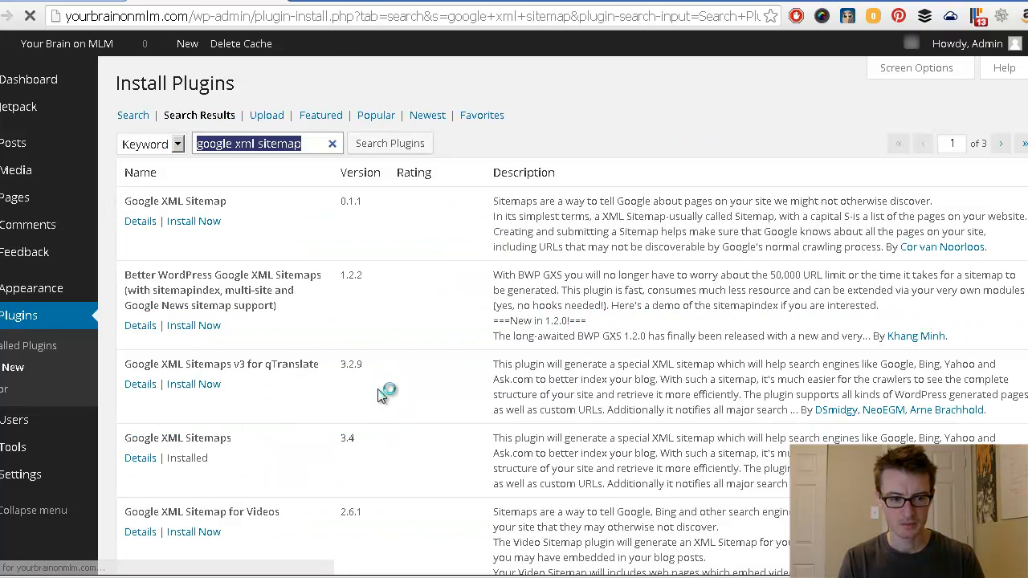
scroll(384, 394, "down", 1)
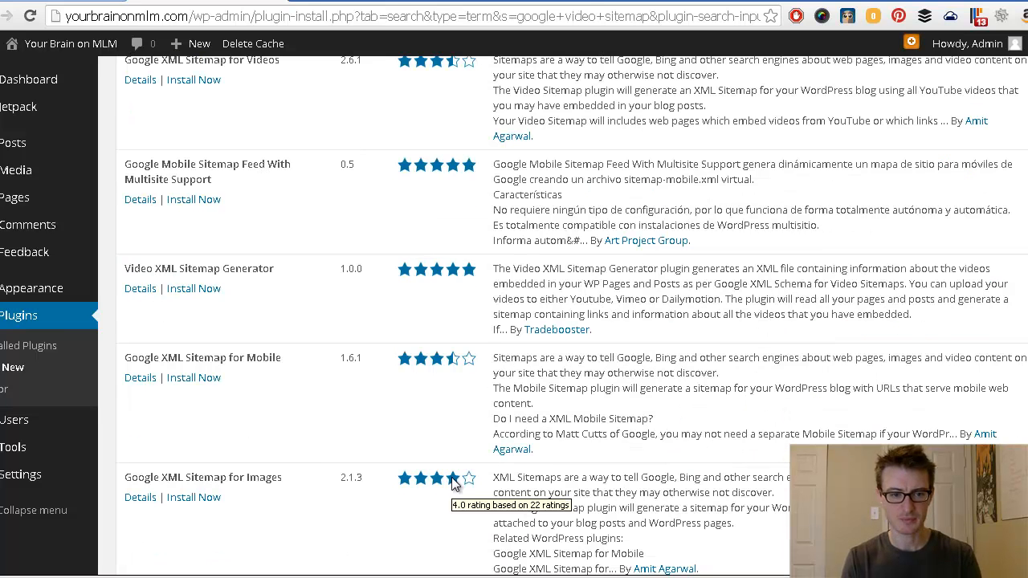
scroll(454, 473, "up", 4)
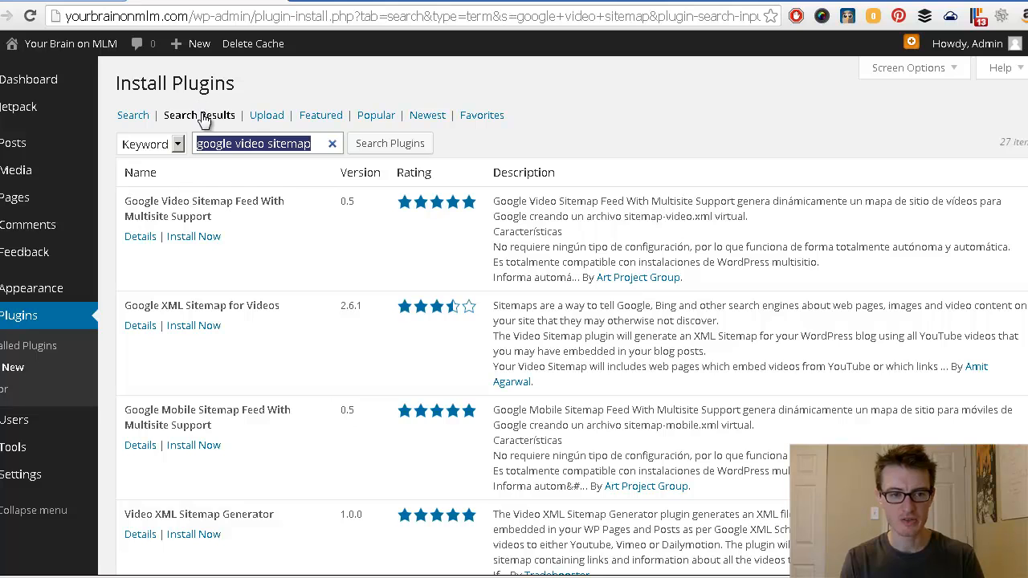
left_click(235, 144)
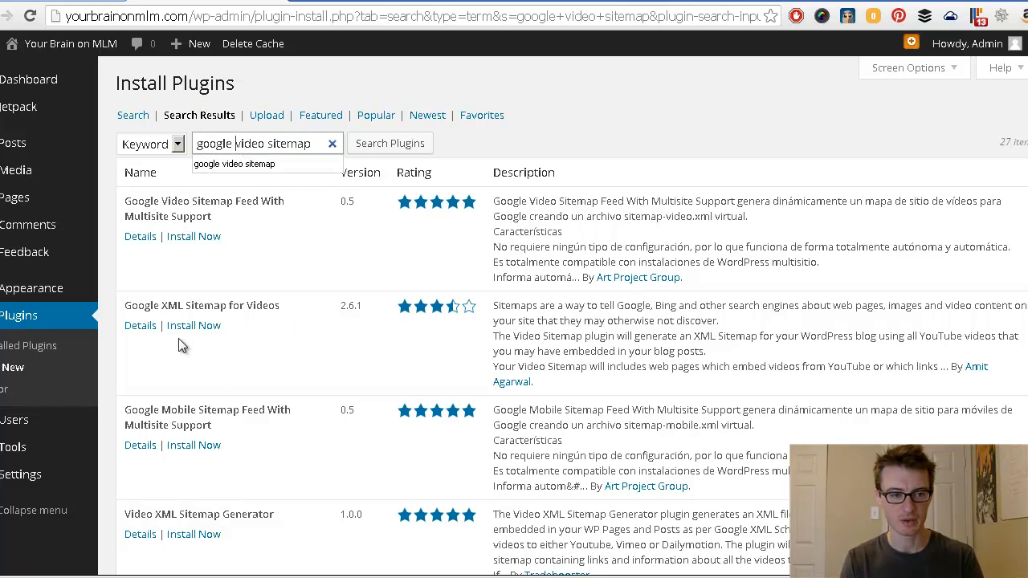
left_click(309, 350)
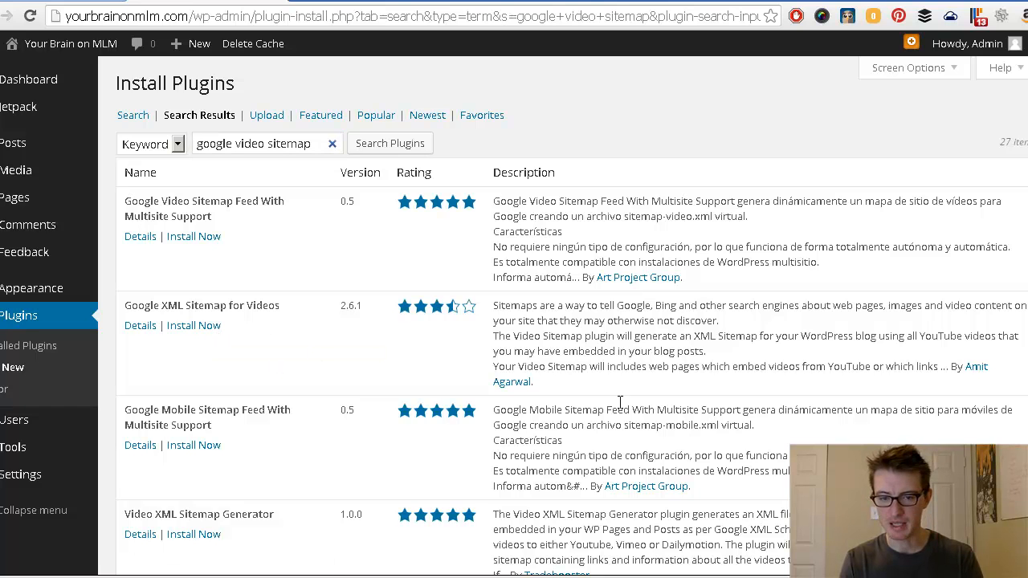
Step: Install Google XML Sitemap for Videos 2.6.1 and go back to the plugin installer
left_click_drag(957, 367, 868, 382)
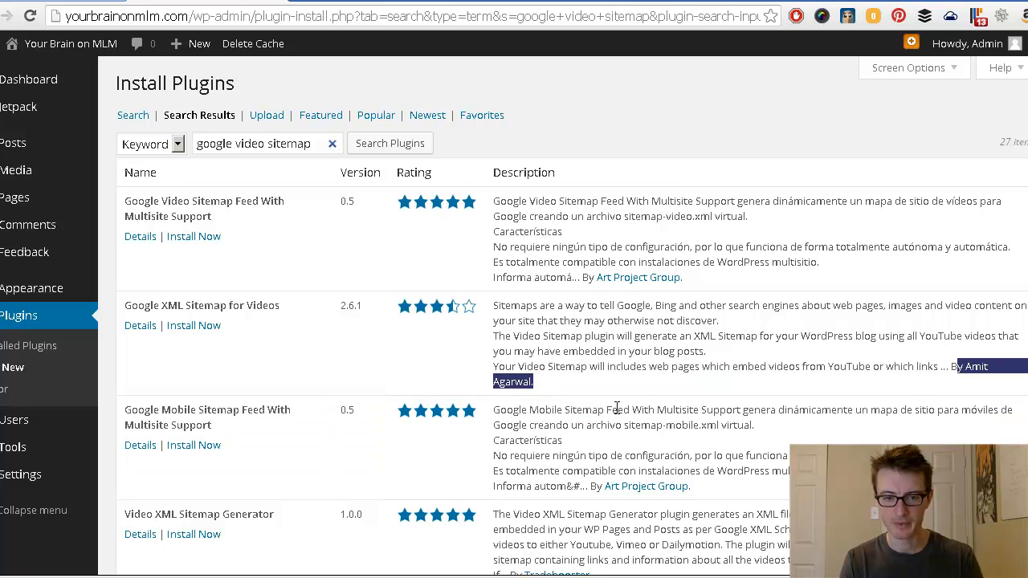
left_click(538, 384)
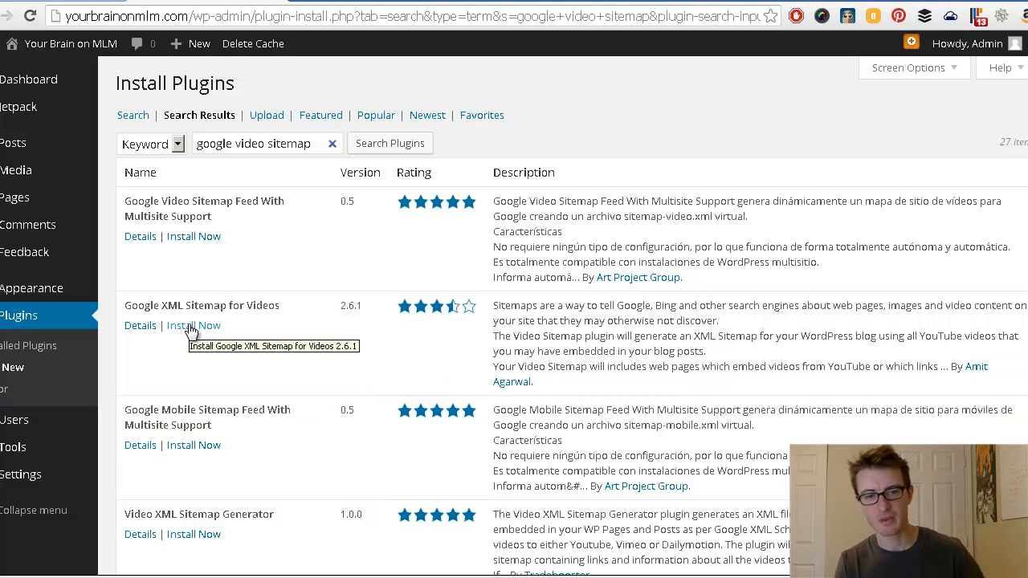
left_click(194, 325)
left_click(550, 112)
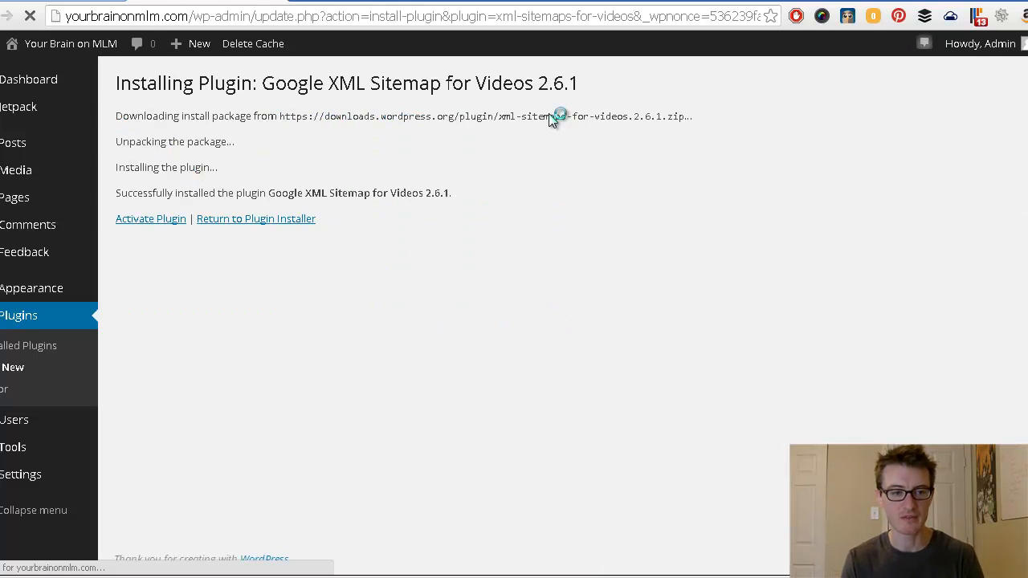
left_click(262, 223)
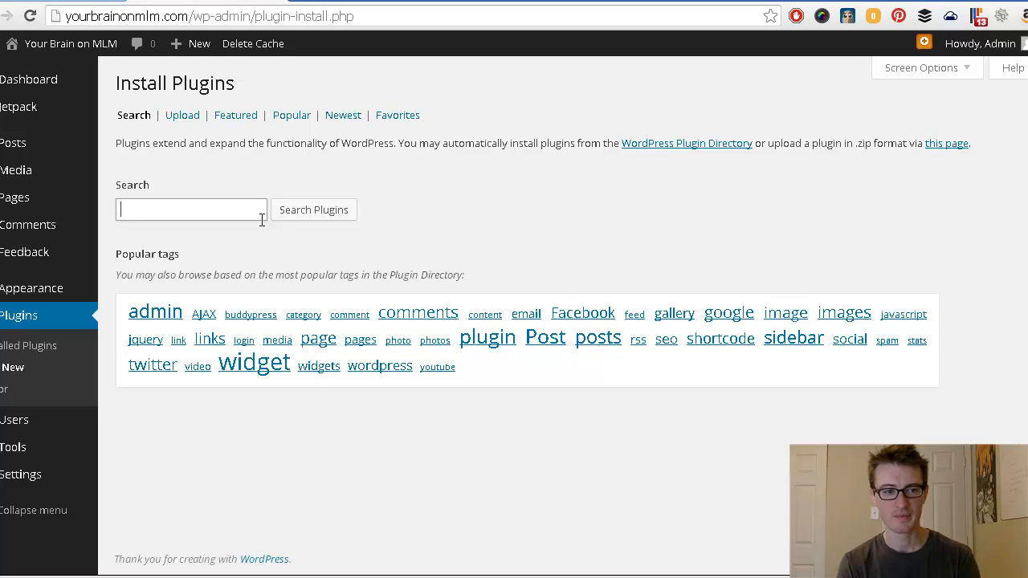
Step: Search for 'google image sitemap', install Google XML Sitemap for Images 2.1.3, and return to the installer
type("goo")
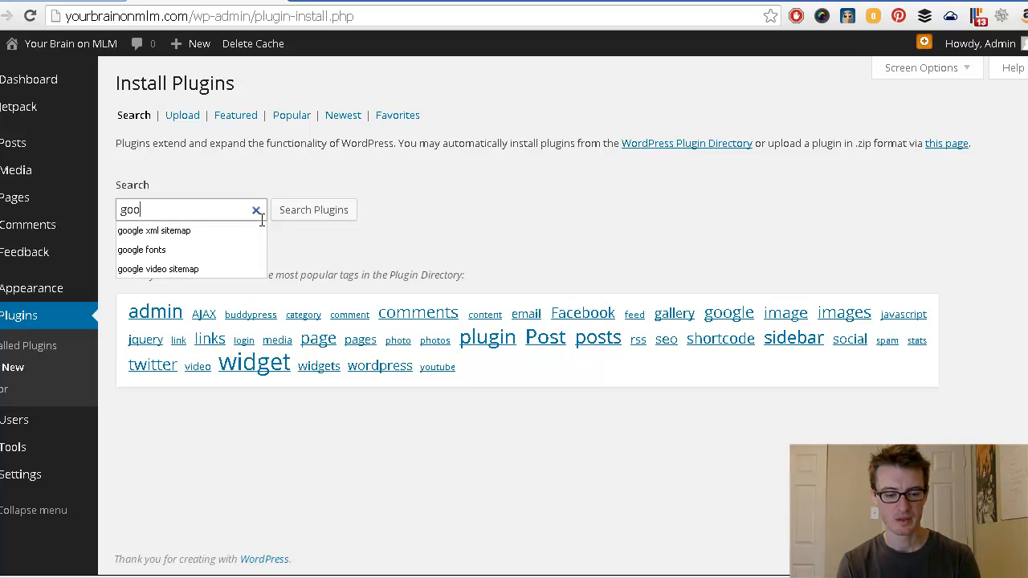
type("gle imag")
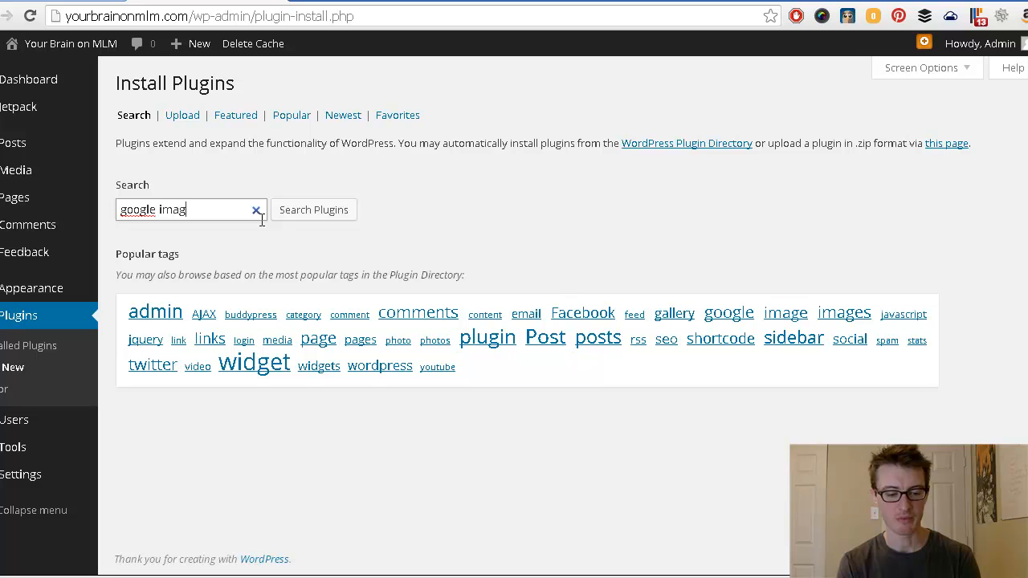
type("e sitemap")
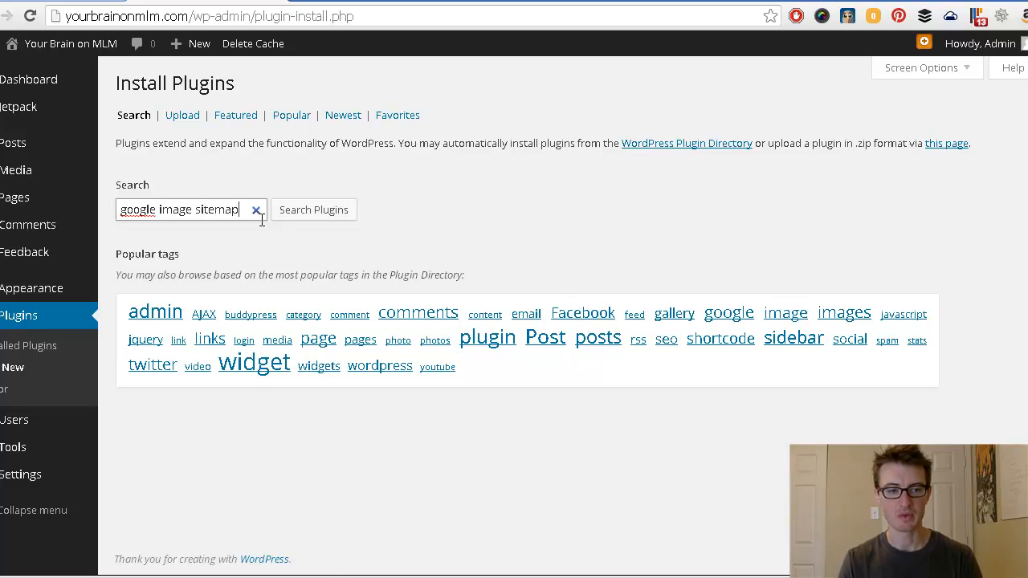
left_click(340, 211)
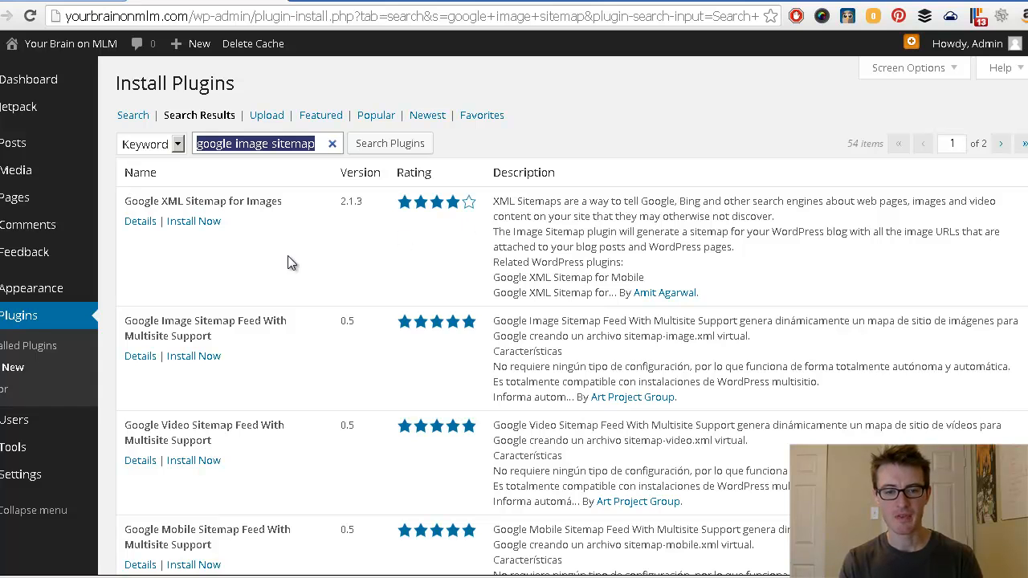
left_click(334, 262)
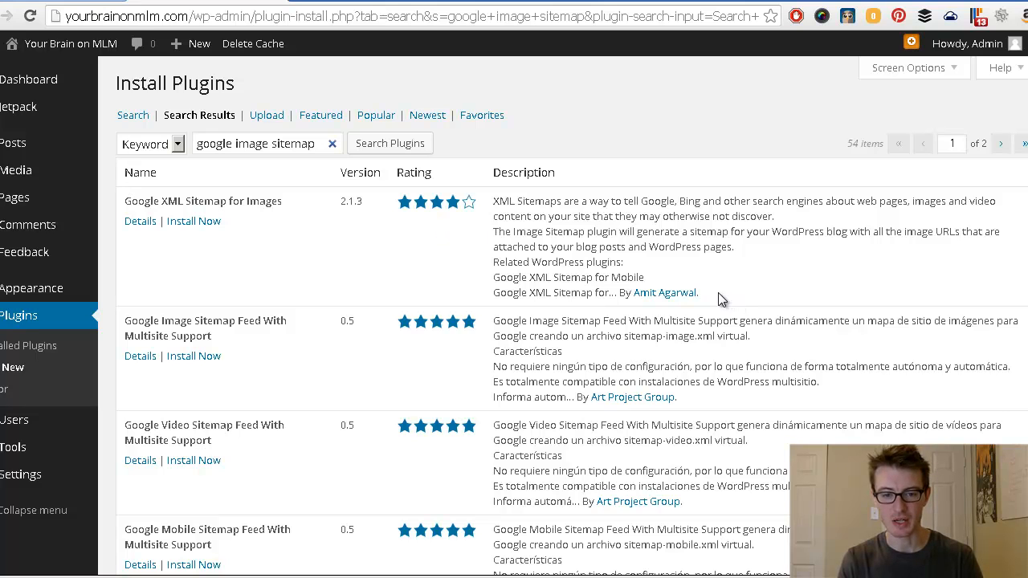
left_click_drag(717, 299, 637, 299)
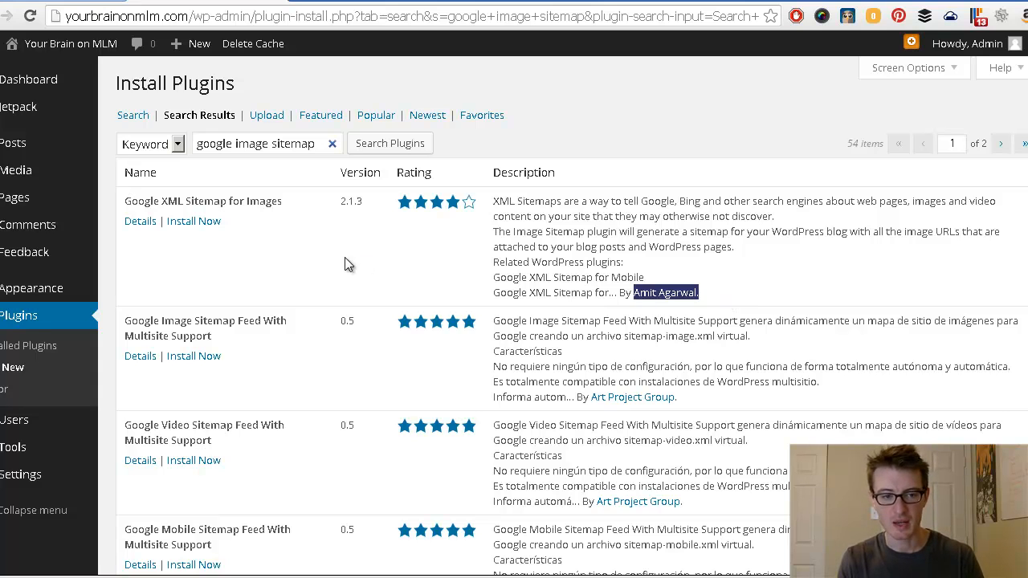
left_click(189, 224)
left_click(551, 110)
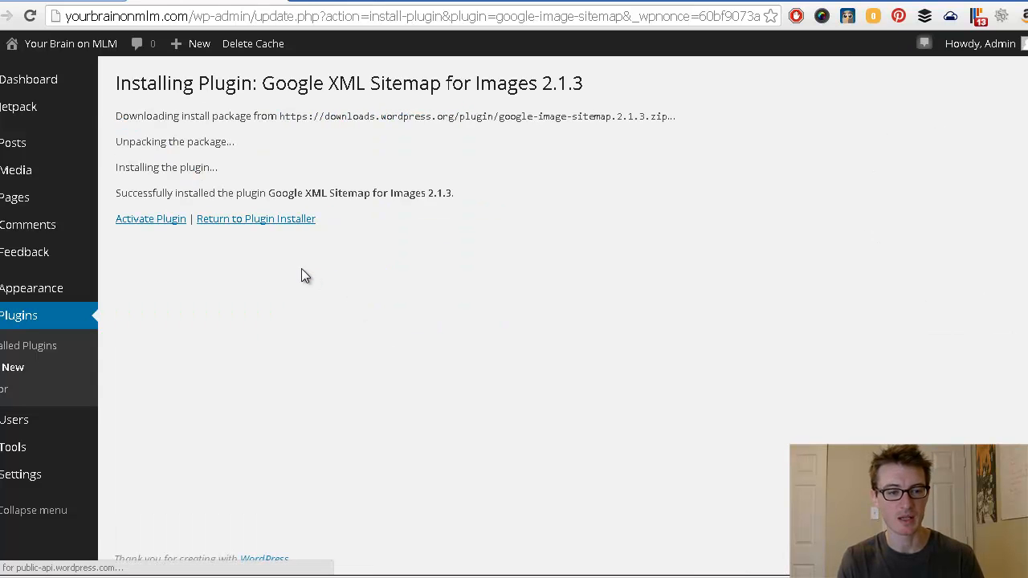
left_click(235, 220)
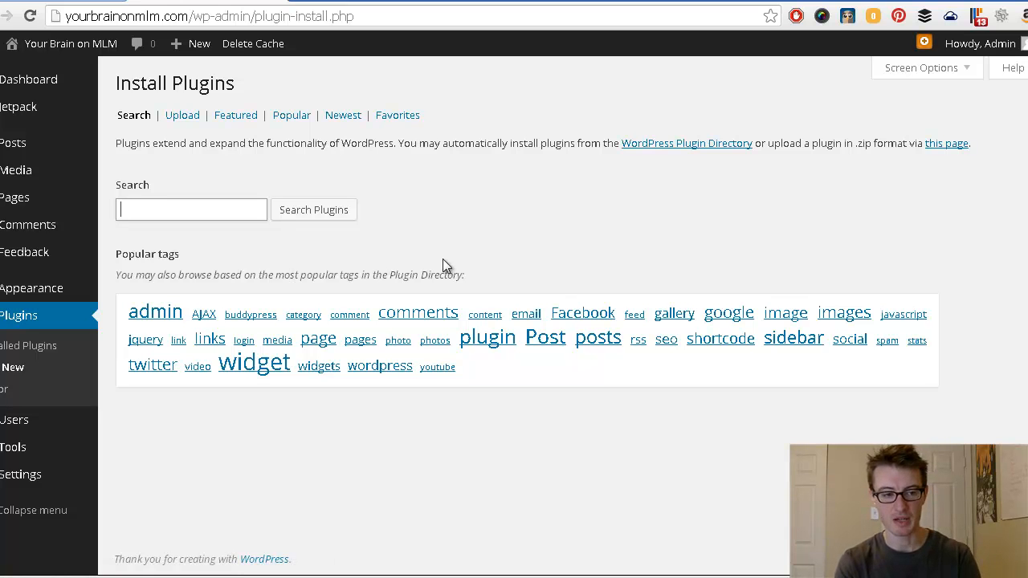
Step: Search for 'wp db backup' and install the WP-DB-Backup 2.2.4 plugin, confirming with OK
type("wp")
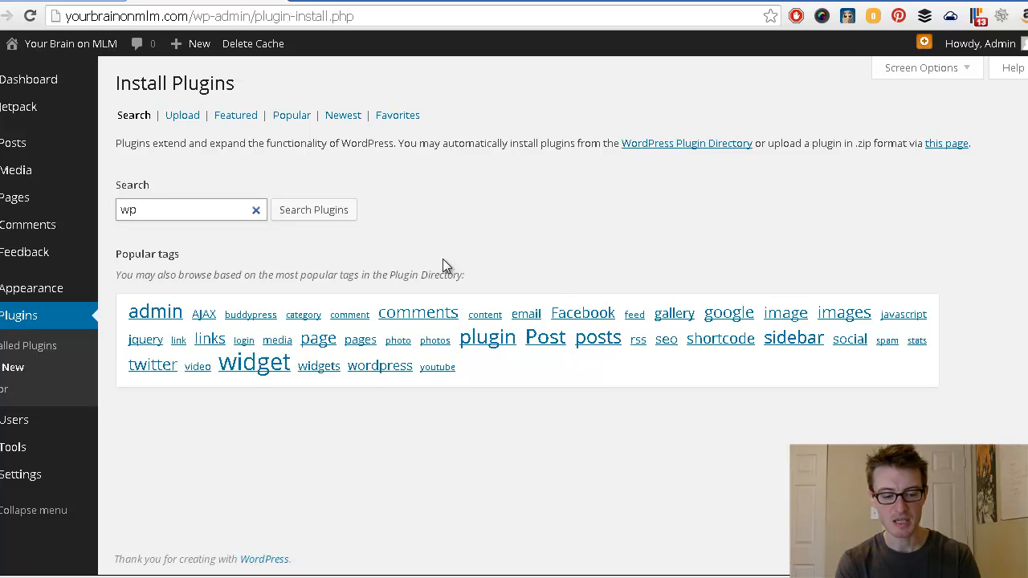
type(" db ")
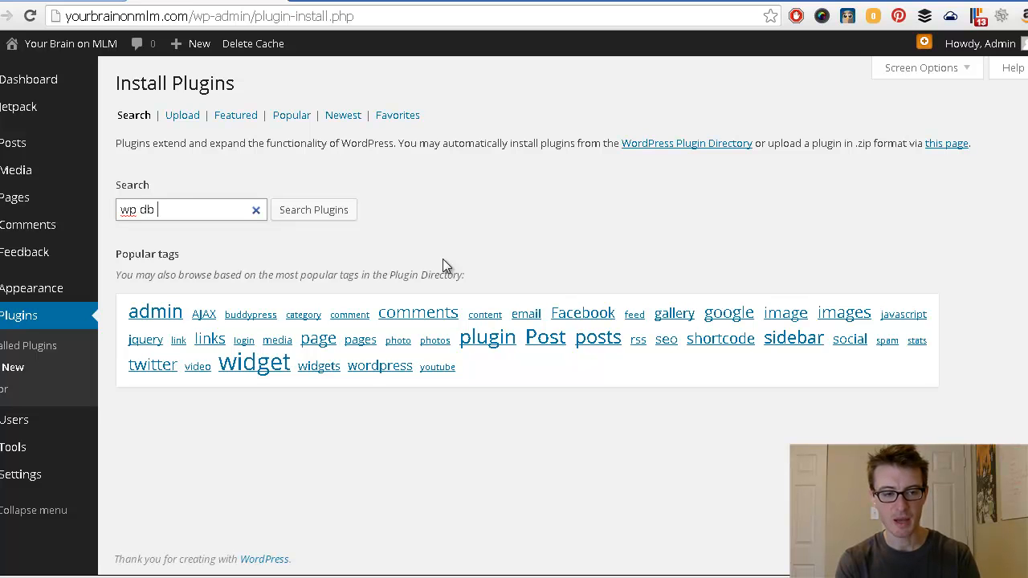
type("backup")
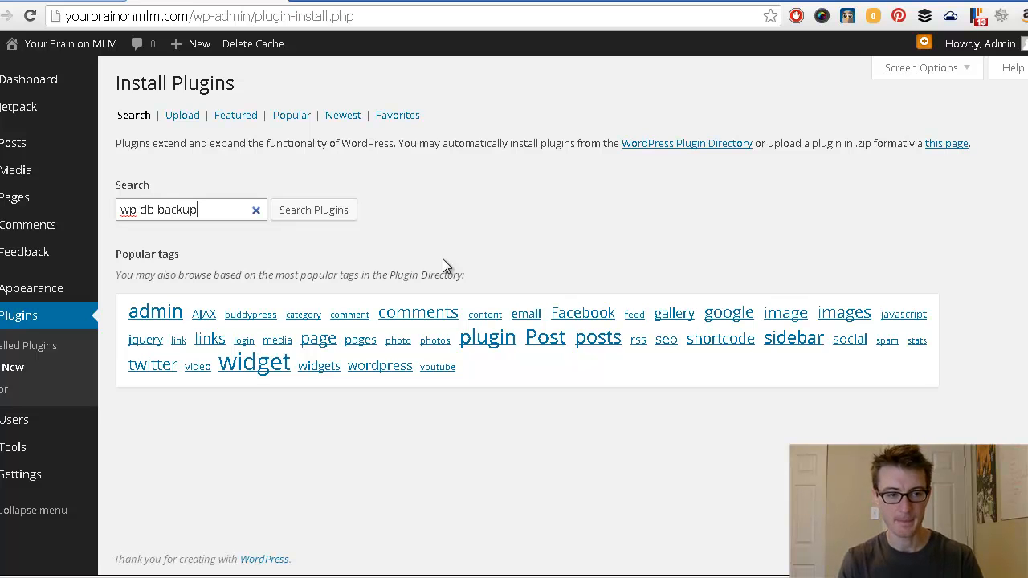
left_click(312, 212)
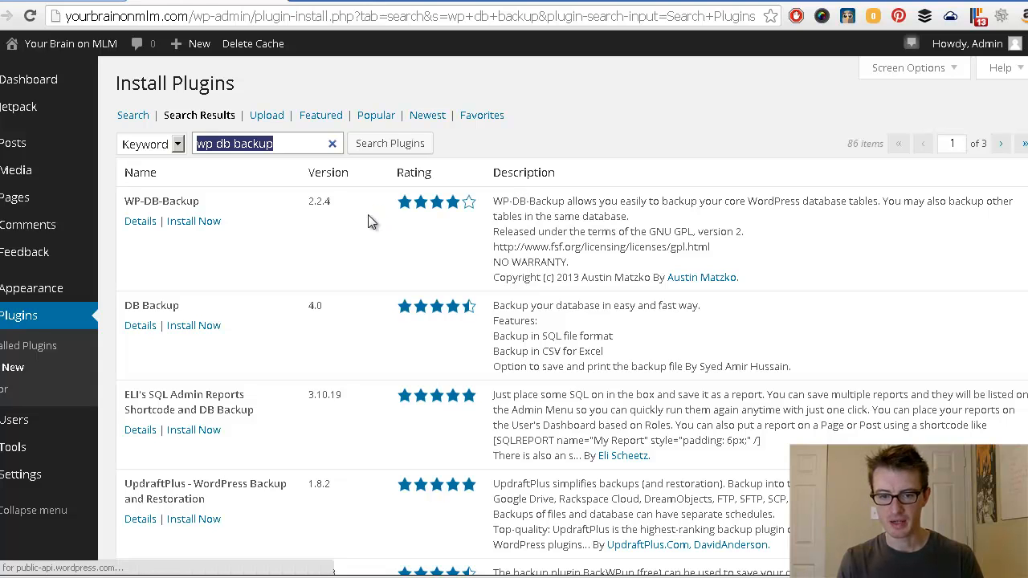
left_click_drag(742, 278, 671, 282)
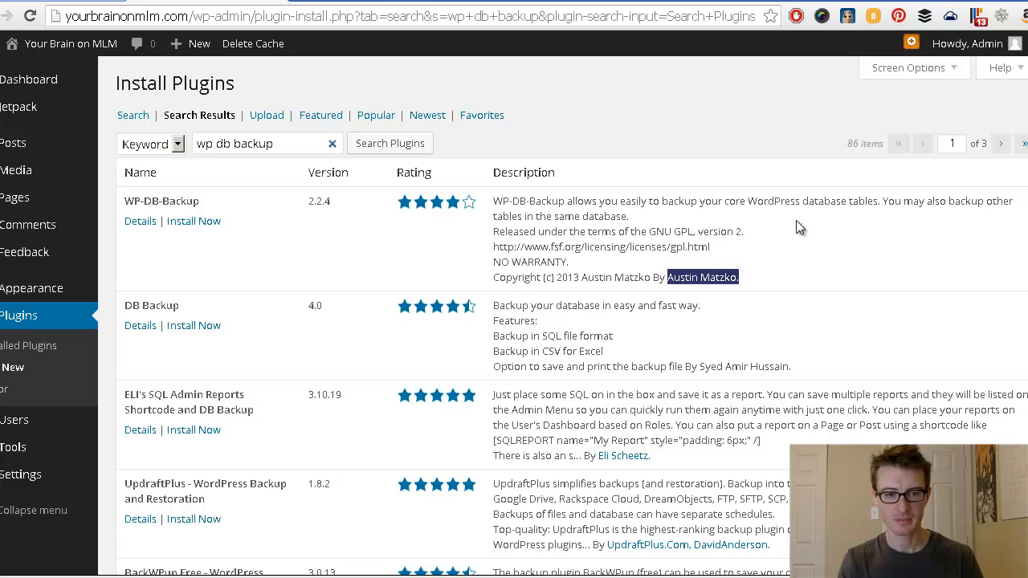
left_click(320, 222)
mouse_move(469, 205)
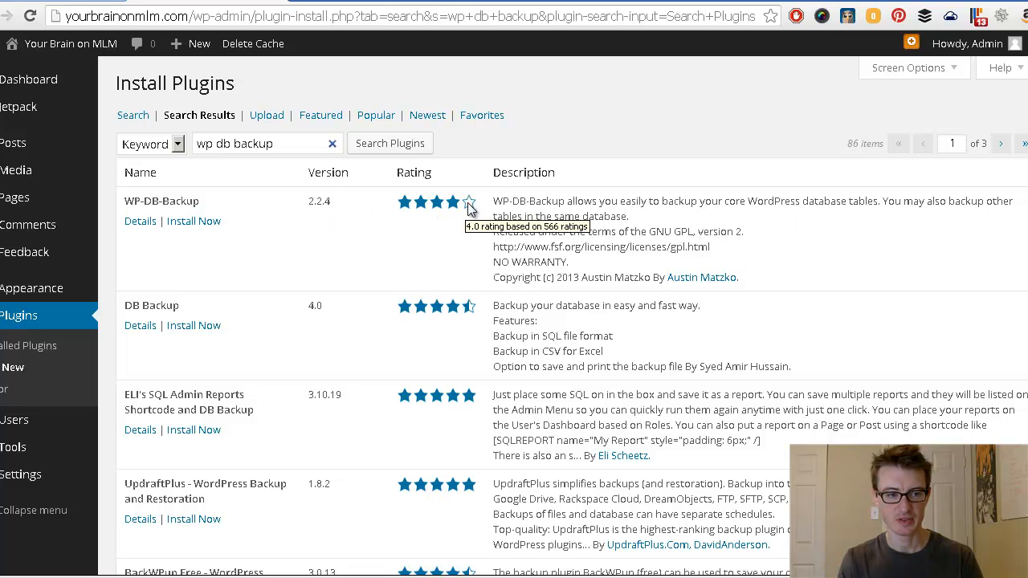
left_click(193, 226)
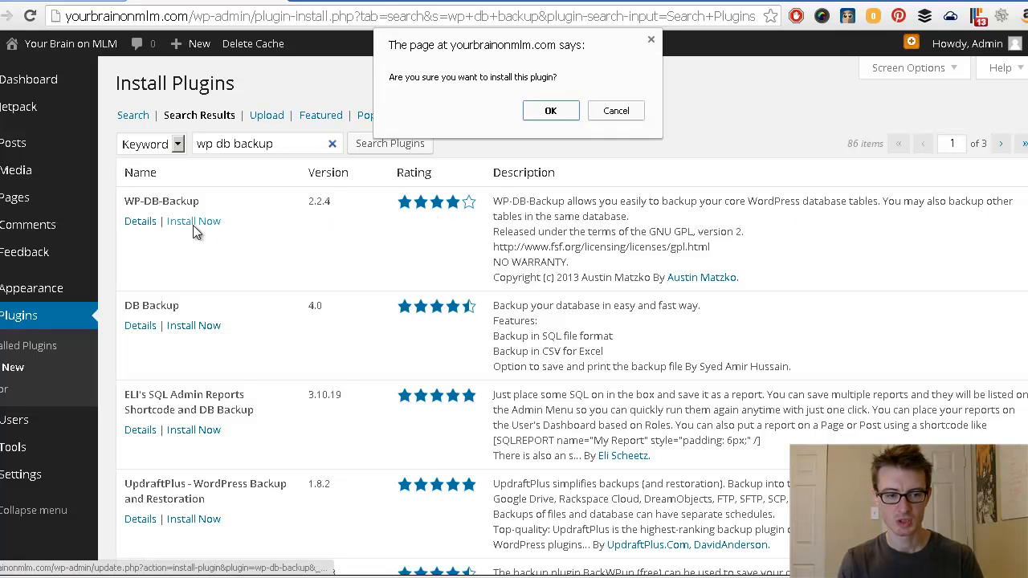
left_click(546, 110)
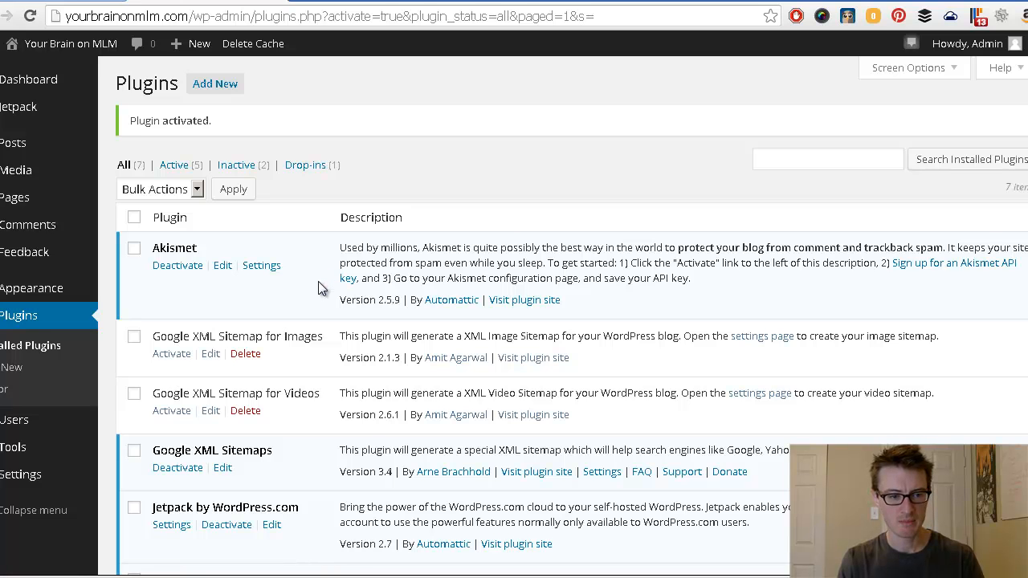
scroll(318, 285, "down", 2)
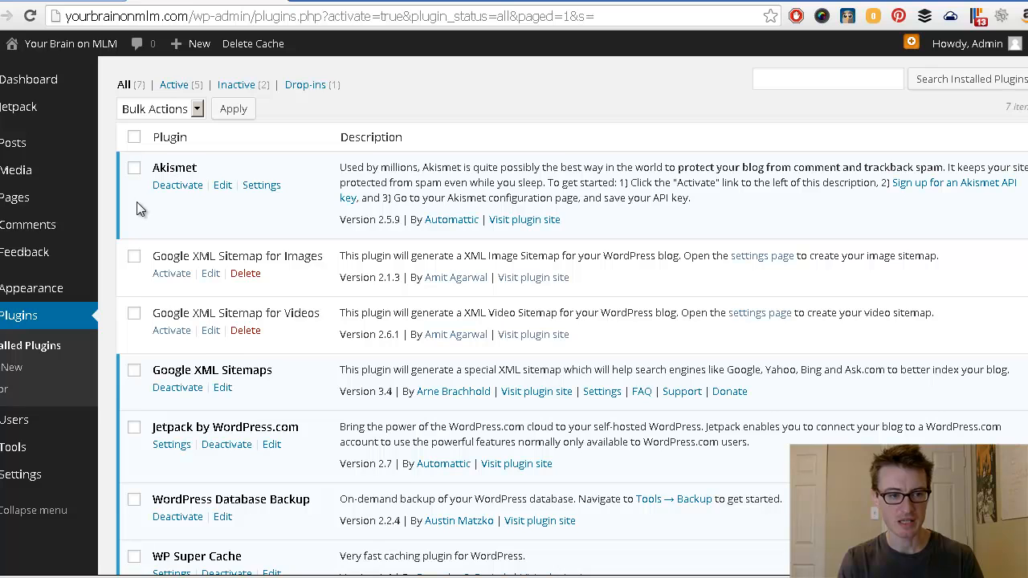
scroll(138, 204, "down", 3)
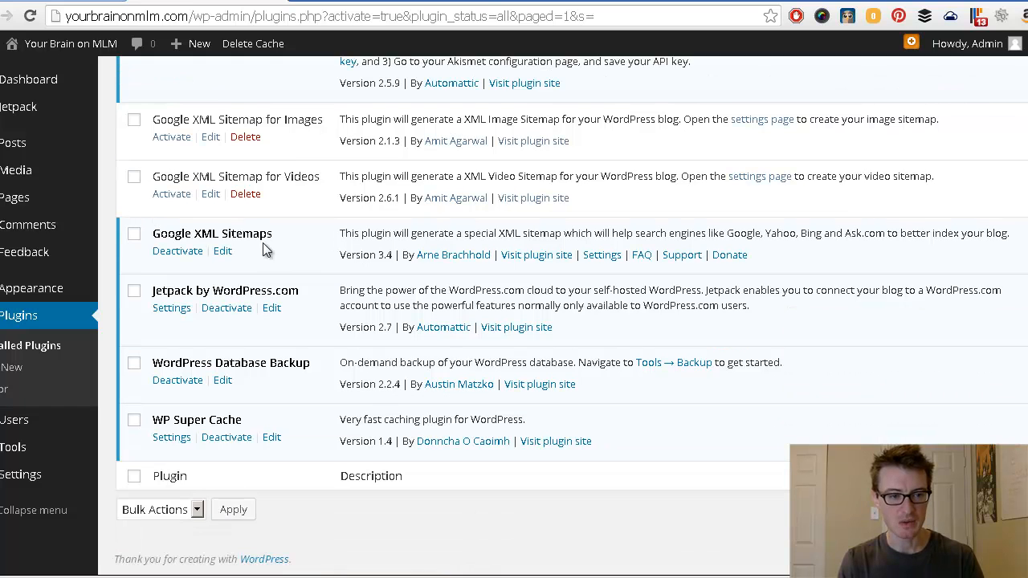
left_click_drag(278, 236, 152, 234)
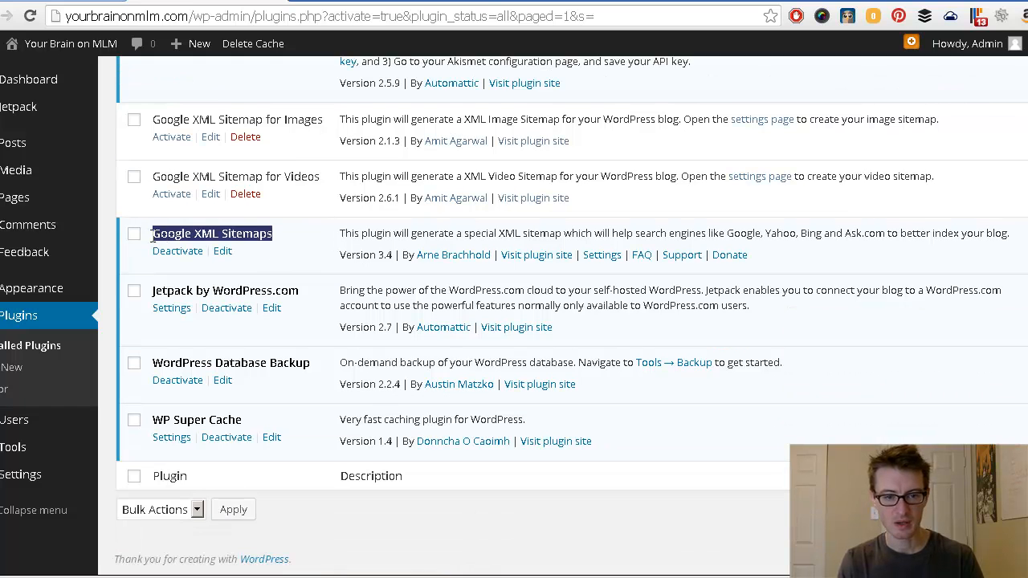
left_click(297, 242)
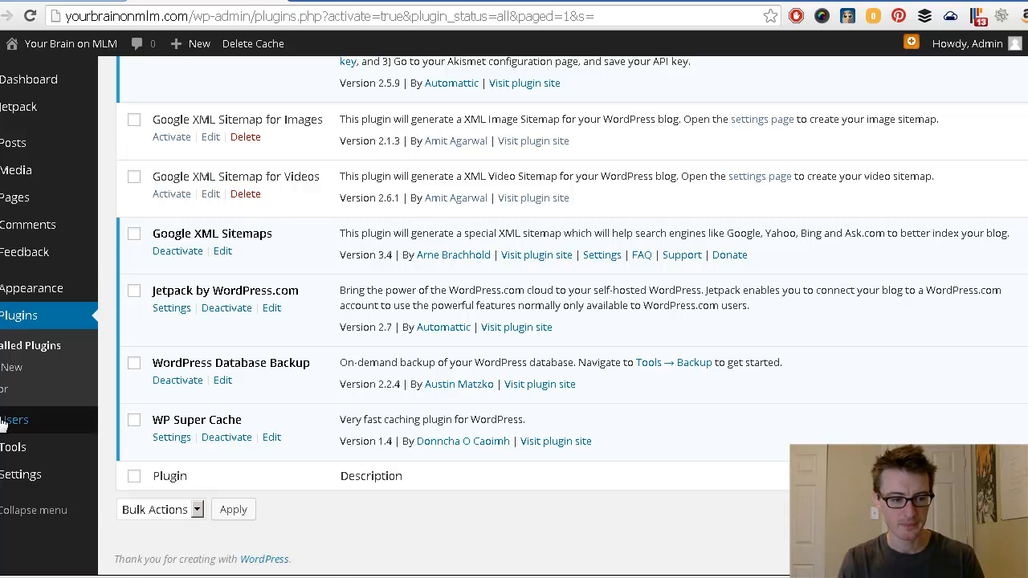
mouse_move(7, 451)
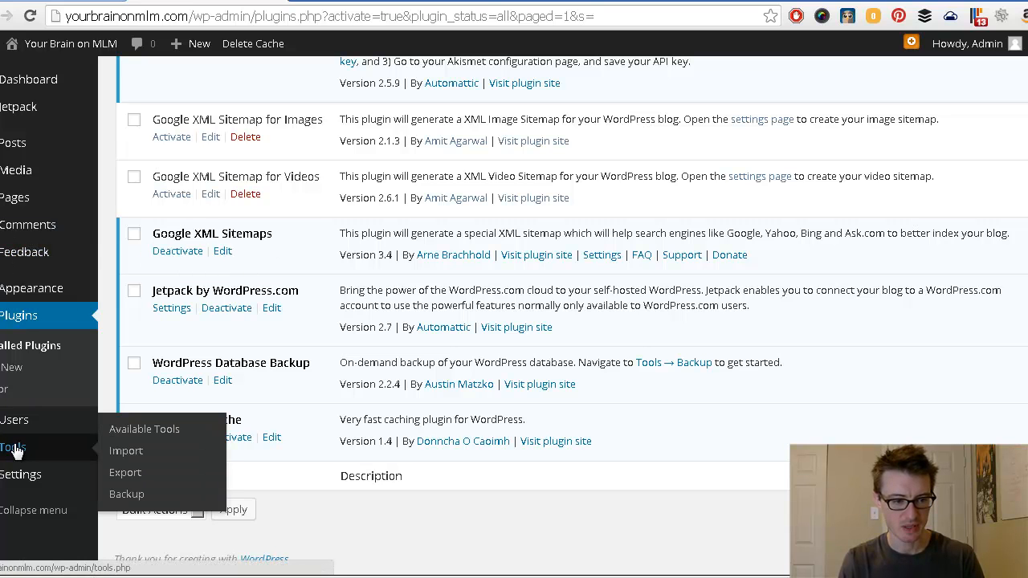
mouse_move(17, 475)
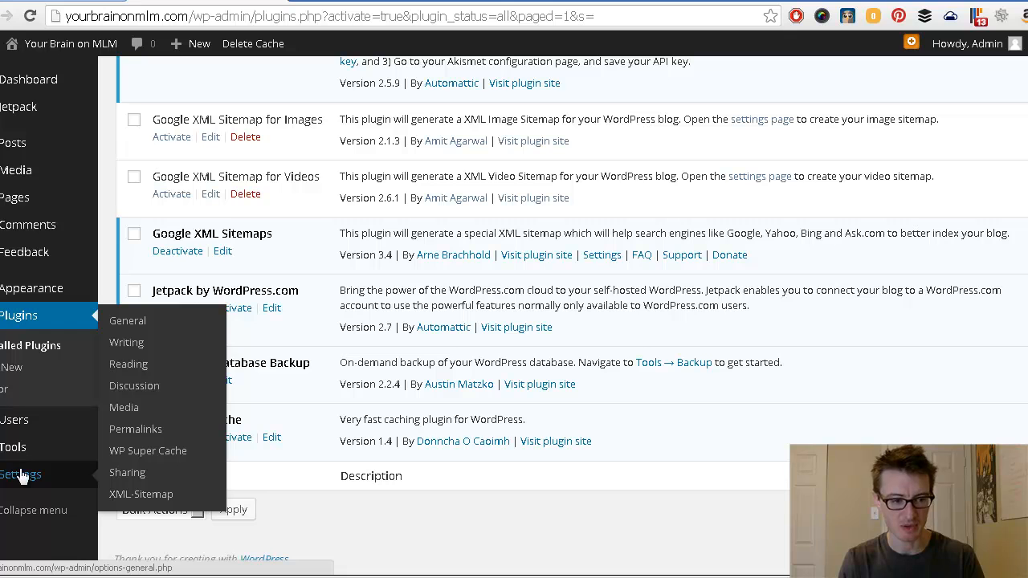
left_click(138, 501)
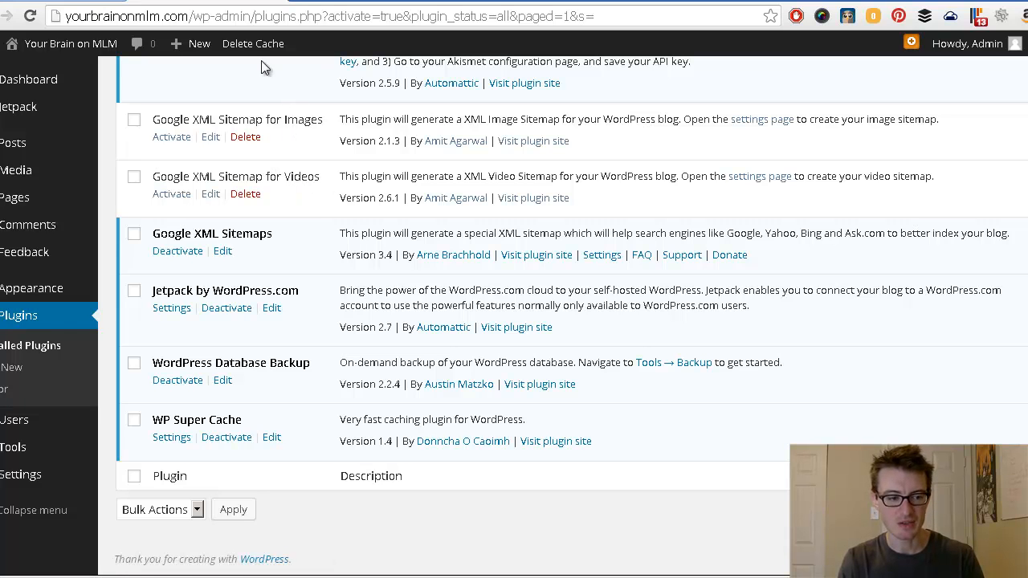
mouse_move(16, 488)
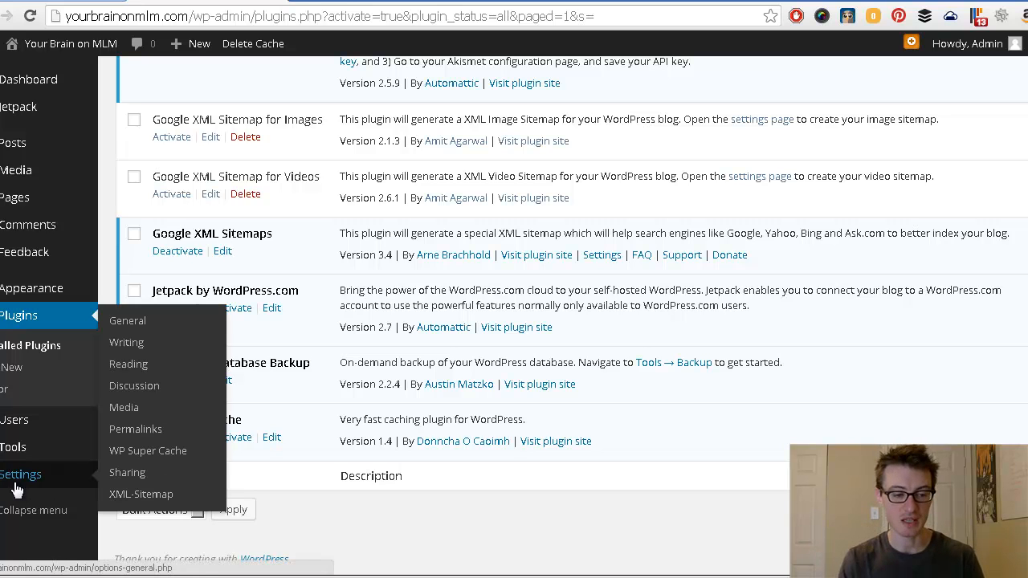
Step: Open the XML-Sitemap settings page and look over its options
left_click(138, 499)
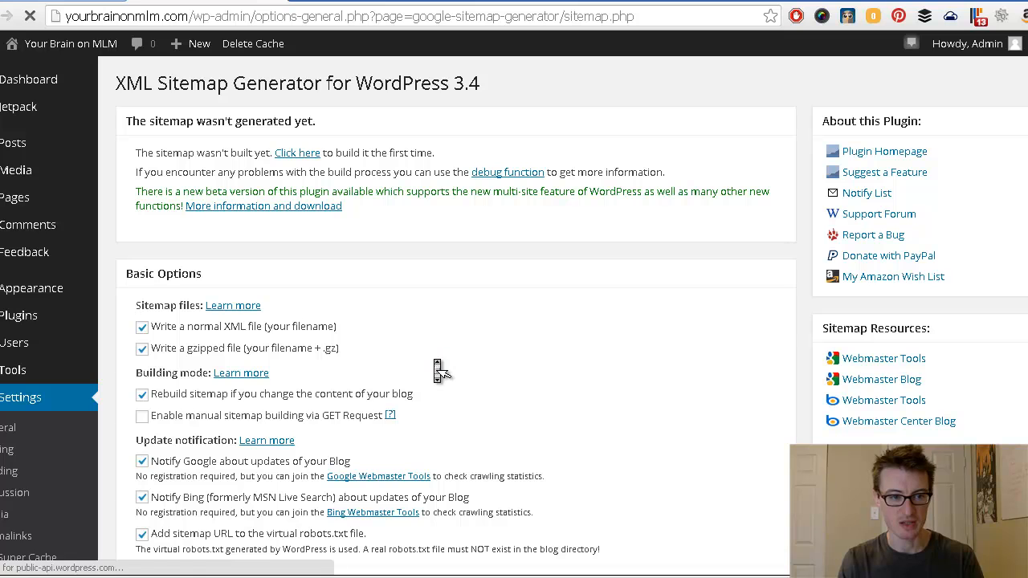
left_click_drag(135, 152, 282, 152)
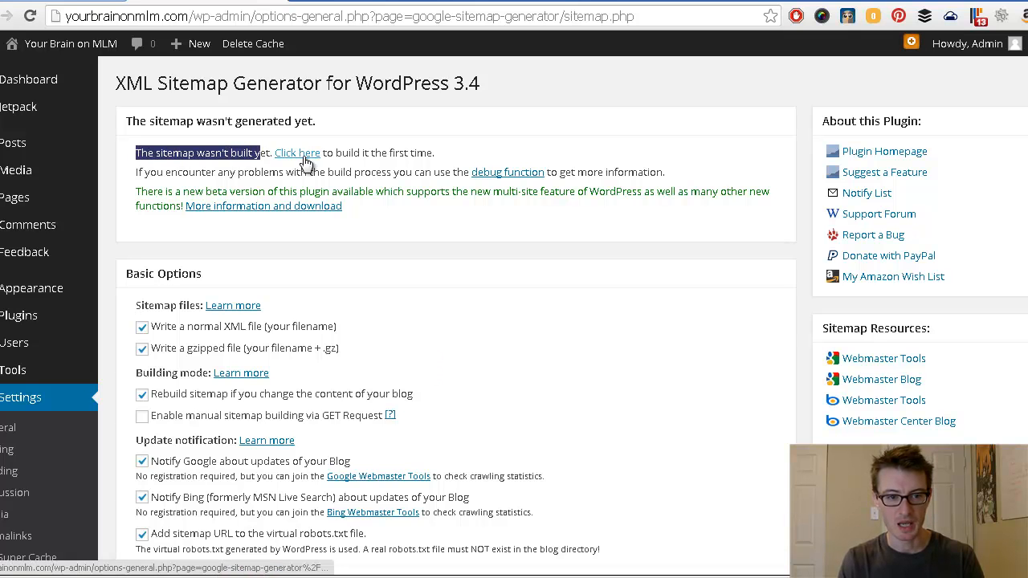
left_click(387, 152)
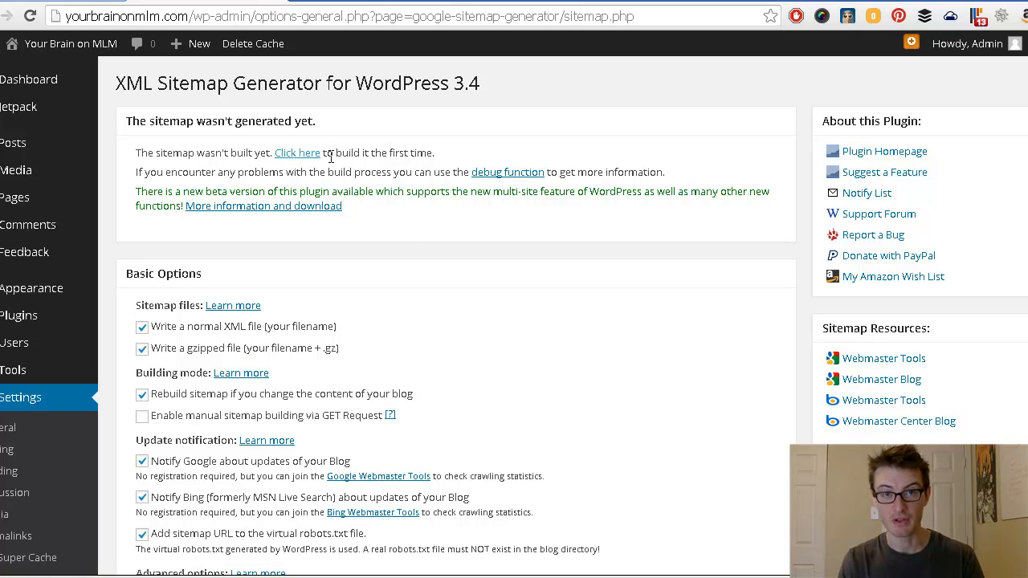
middle_click(404, 229)
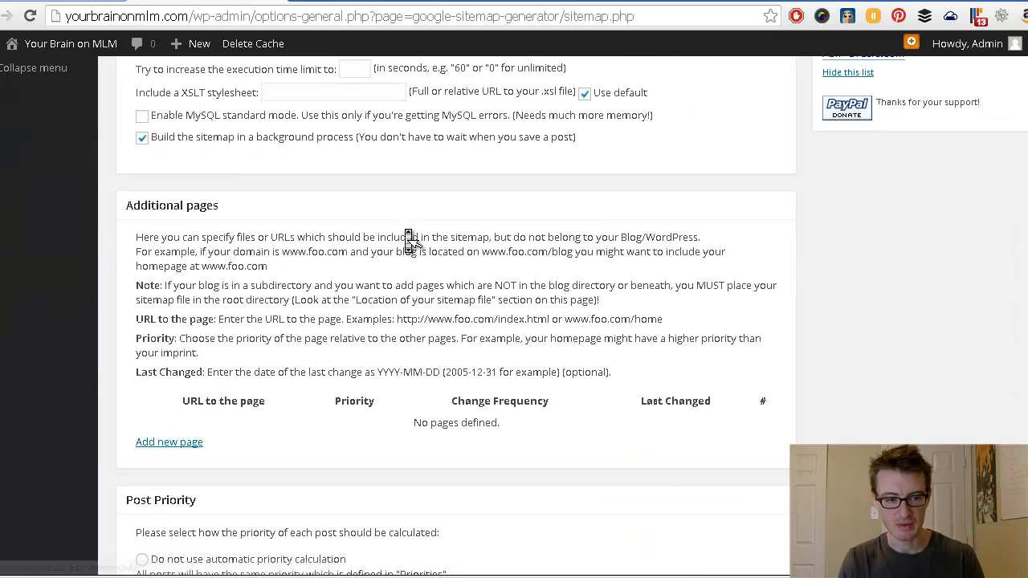
scroll(405, 230, "down", 9)
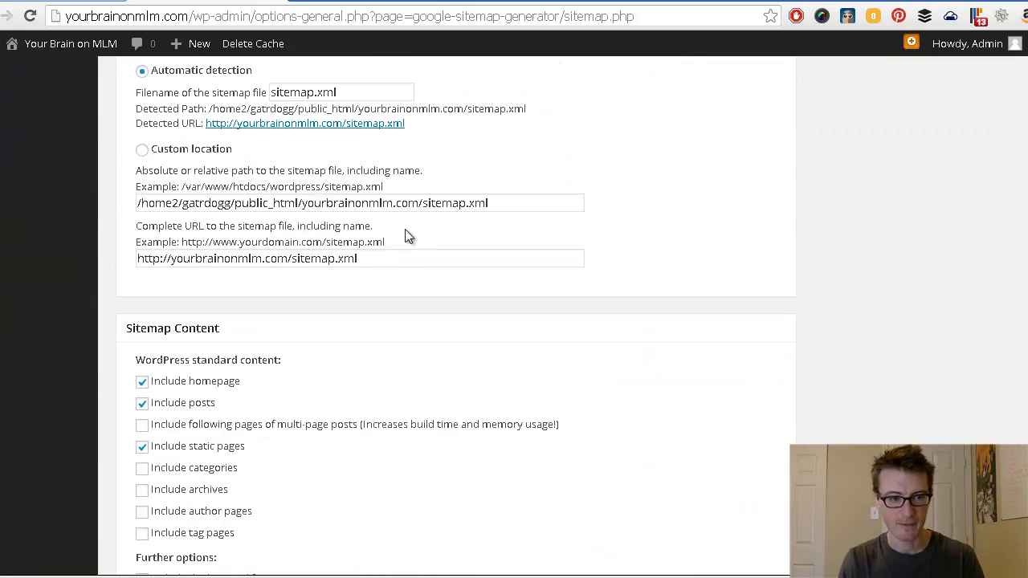
scroll(491, 302, "down", 3)
scroll(644, 337, "down", 8)
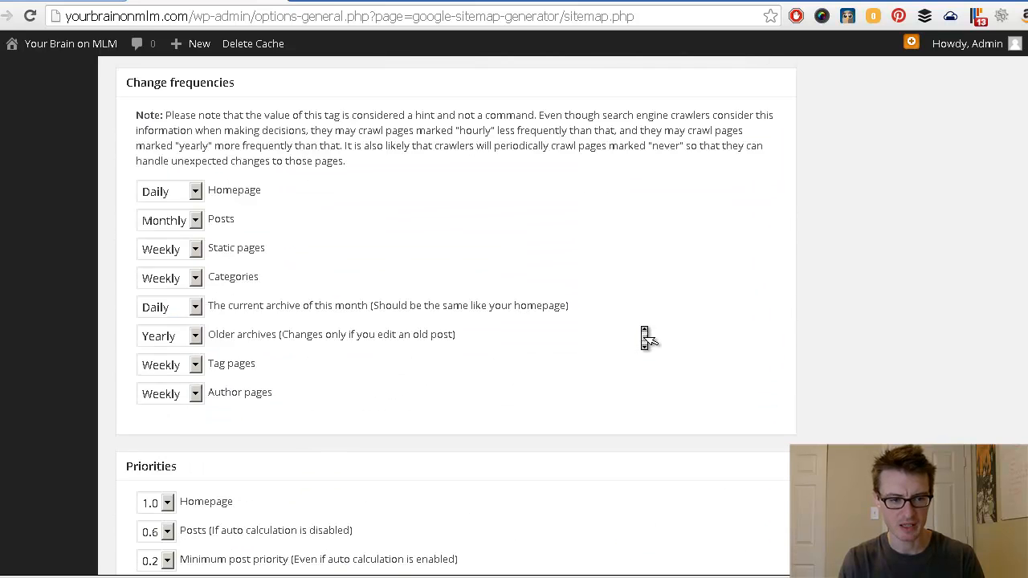
scroll(644, 337, "down", 3)
scroll(644, 337, "up", 4)
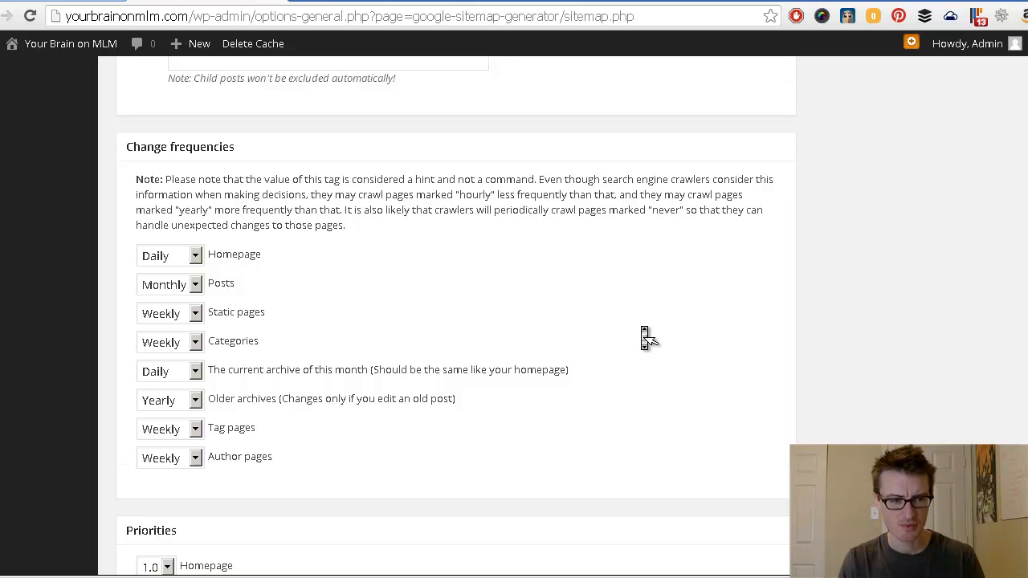
scroll(643, 337, "down", 1)
scroll(643, 337, "up", 1)
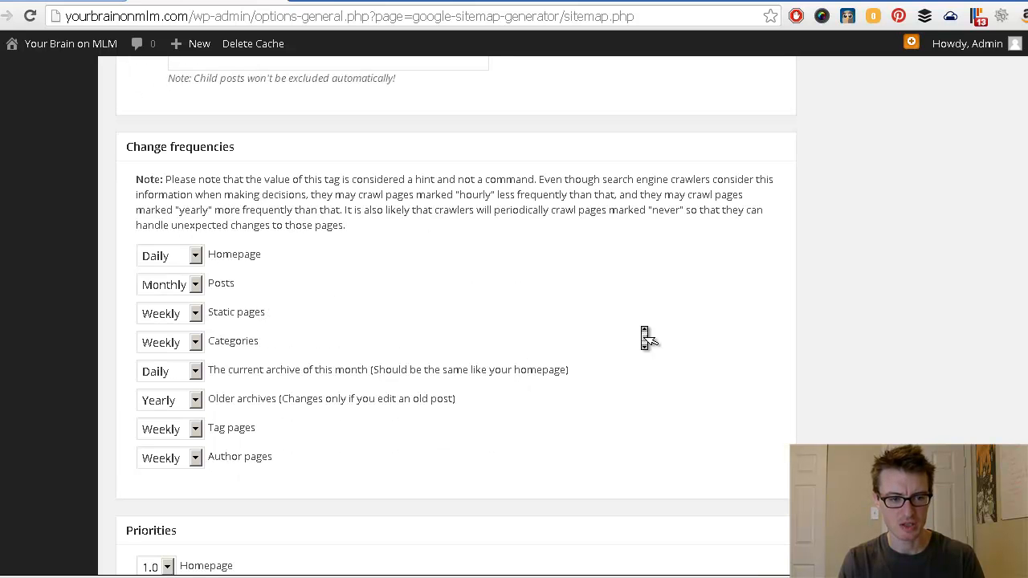
Step: Set the Posts change frequency to Weekly and update the sitemap options
left_click(195, 285)
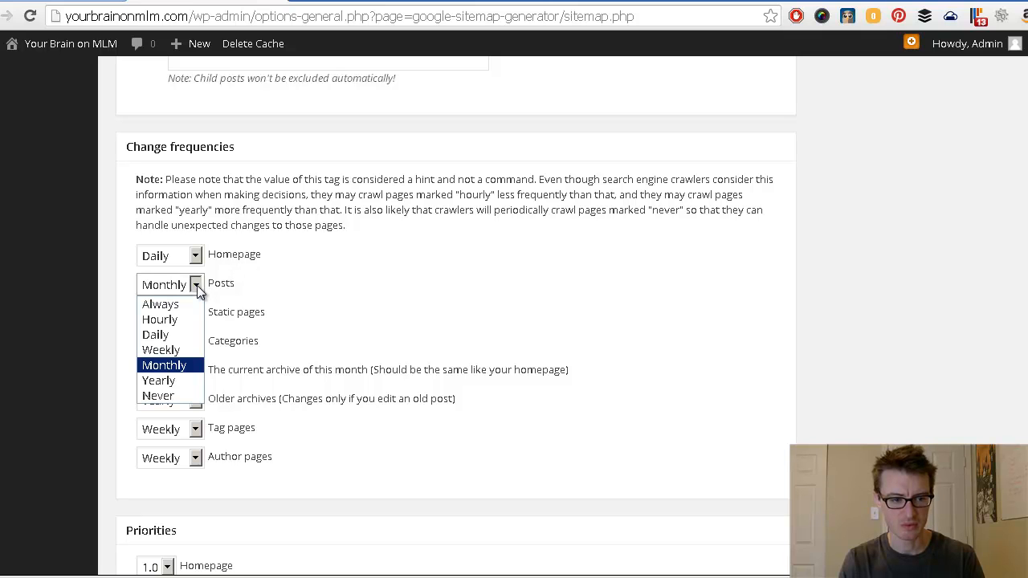
left_click(169, 350)
scroll(469, 293, "down", 5)
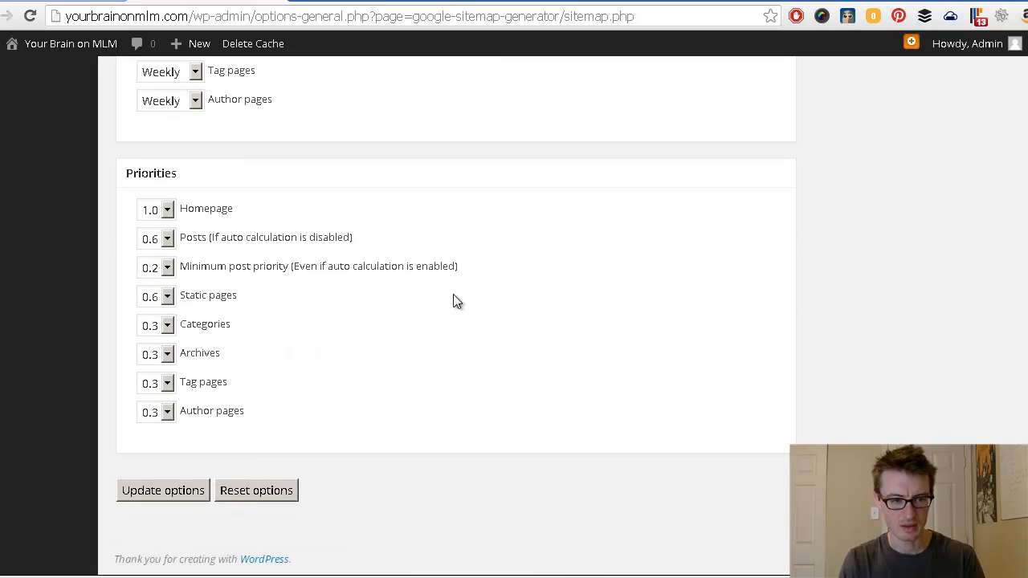
left_click(184, 492)
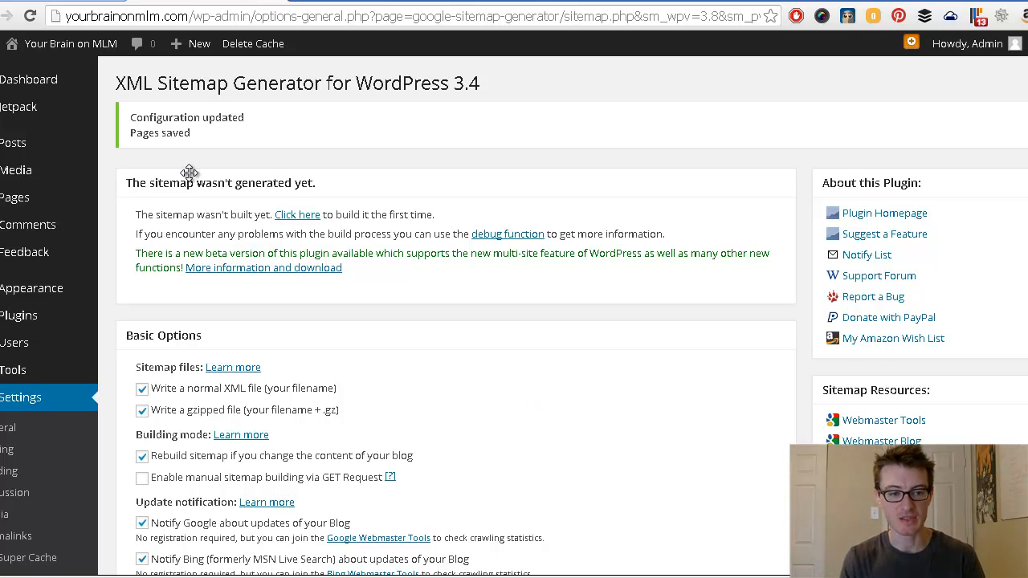
left_click_drag(182, 218, 264, 222)
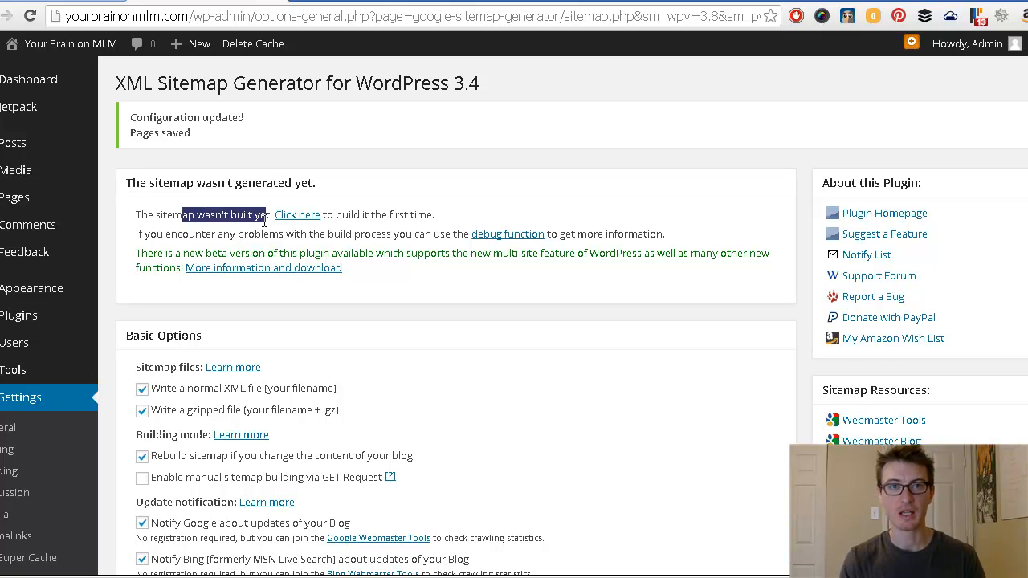
left_click(381, 217)
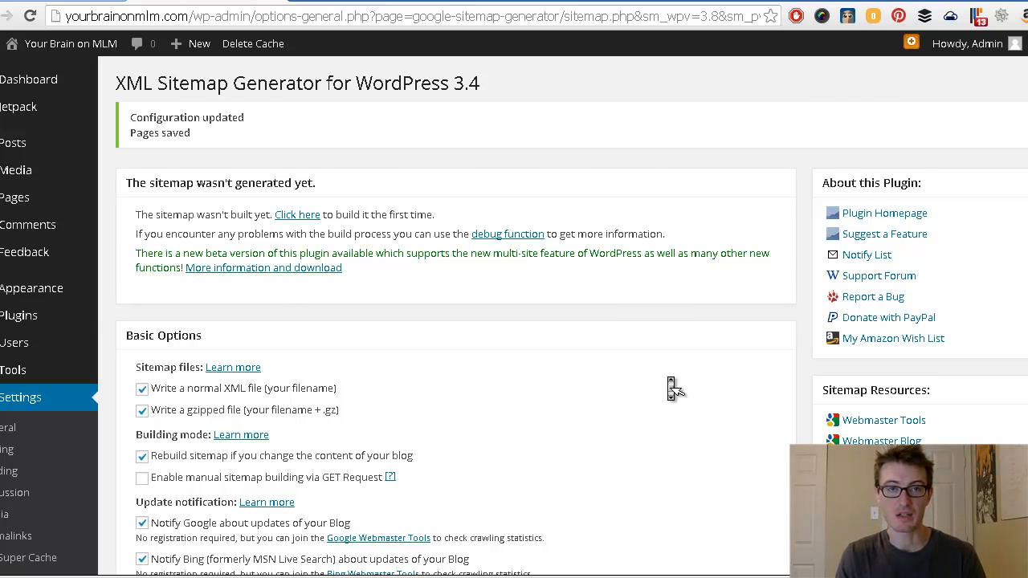
scroll(672, 385, "down", 1)
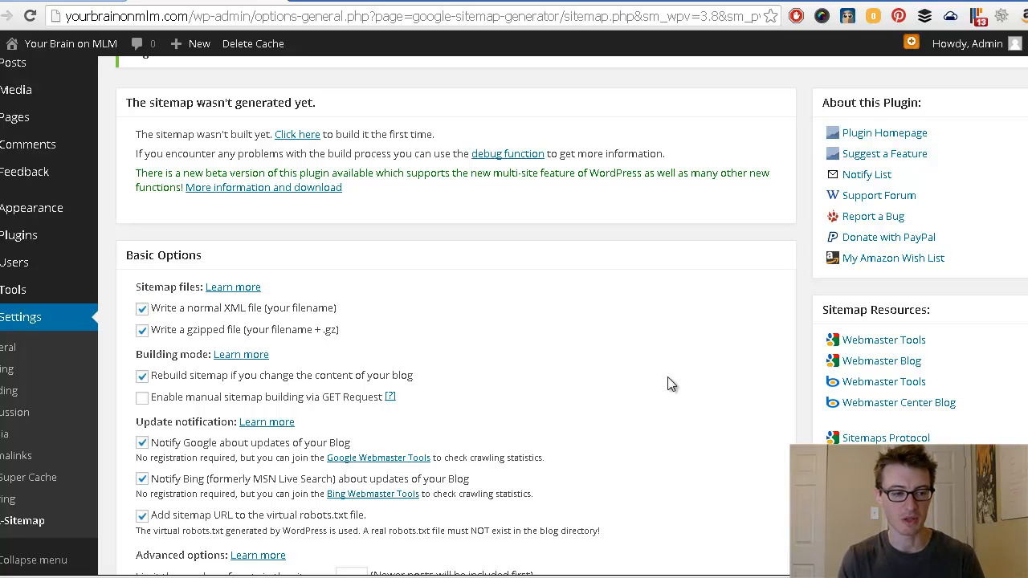
scroll(636, 361, "up", 1)
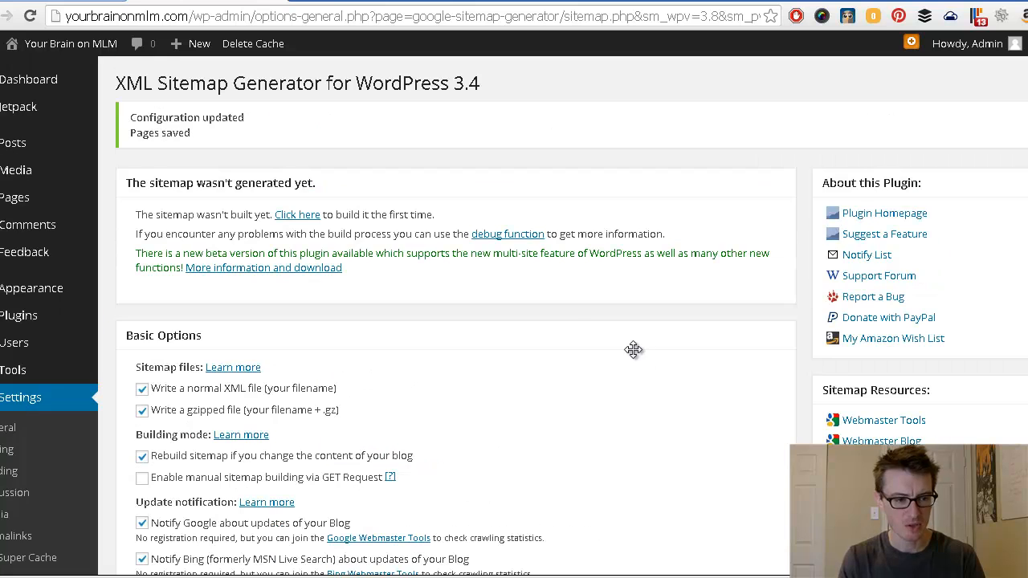
mouse_move(11, 375)
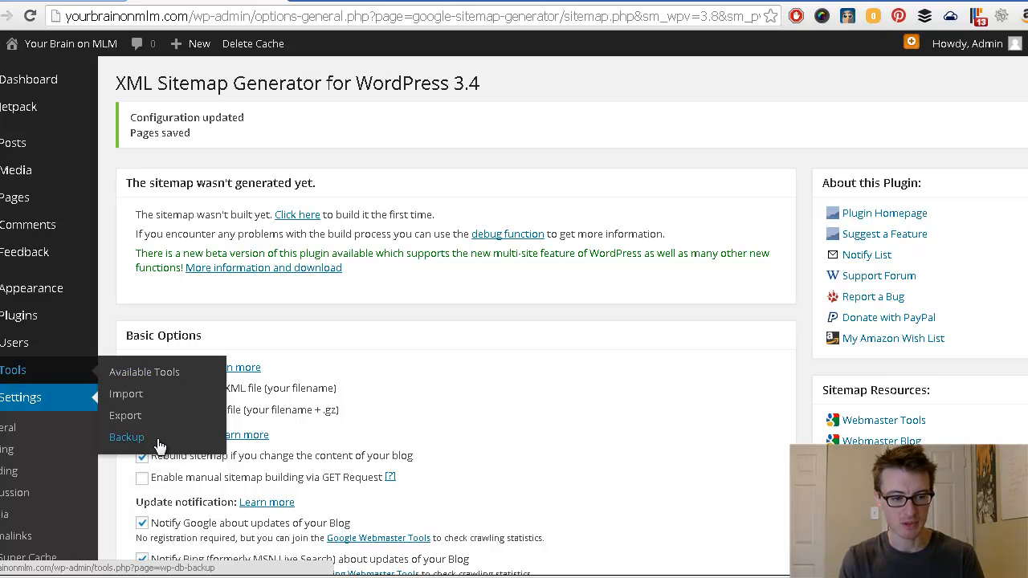
Step: Under Tools > Backup, choose Once Weekly, replace the backup e-mail address, and schedule it
left_click(126, 438)
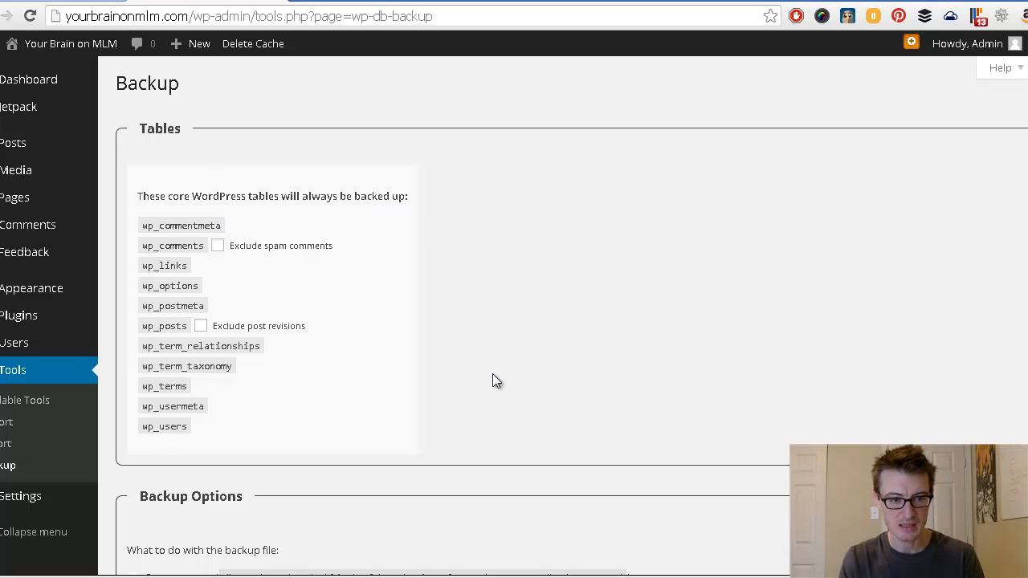
scroll(493, 378, "down", 2)
scroll(495, 384, "down", 4)
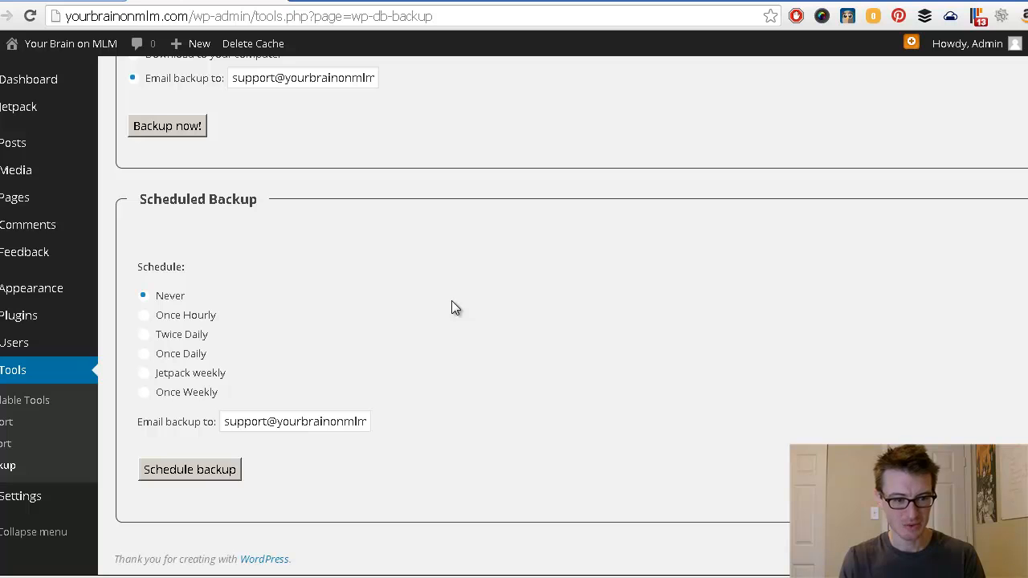
left_click(144, 392)
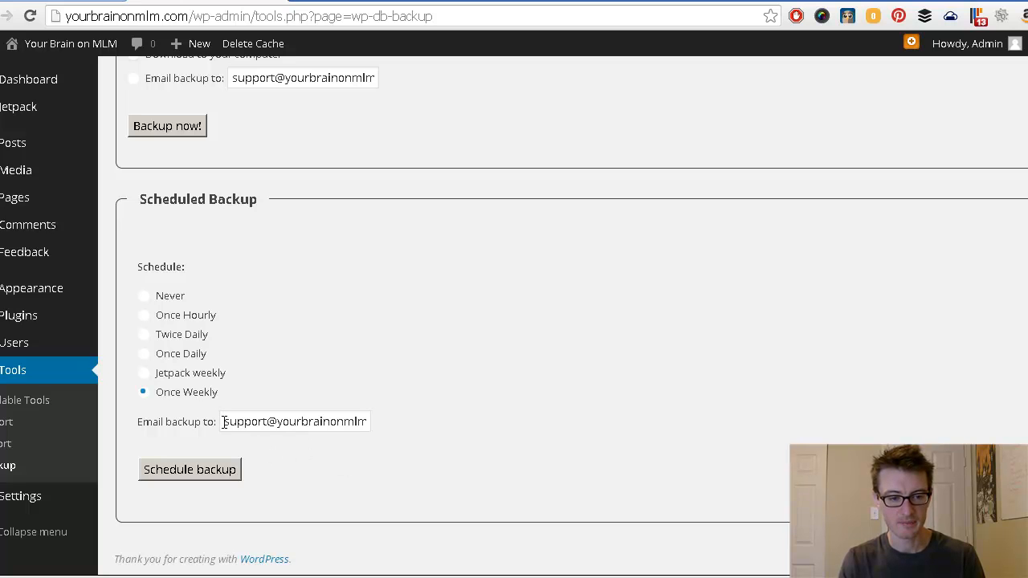
left_click_drag(223, 421, 395, 426)
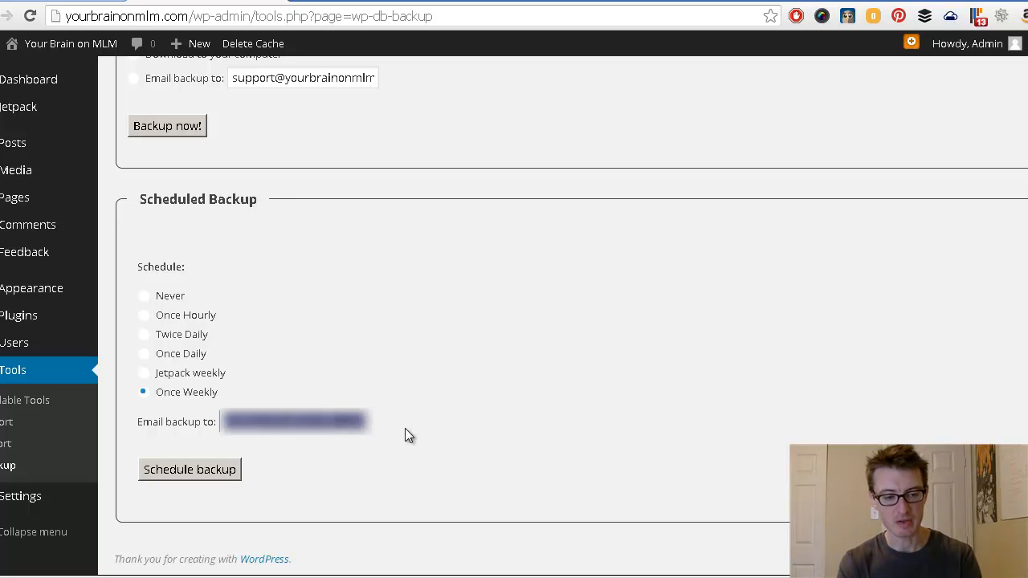
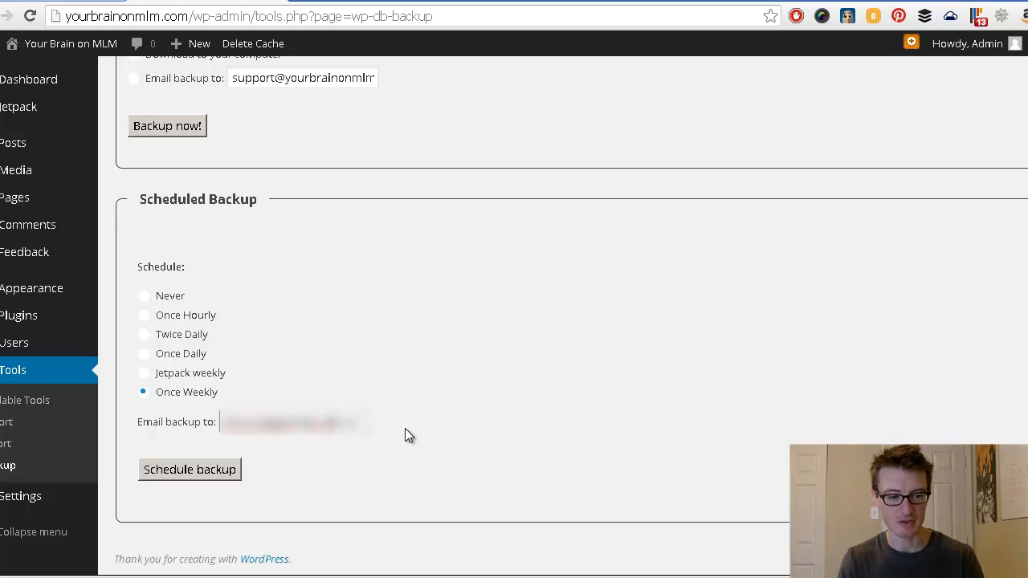
left_click(188, 471)
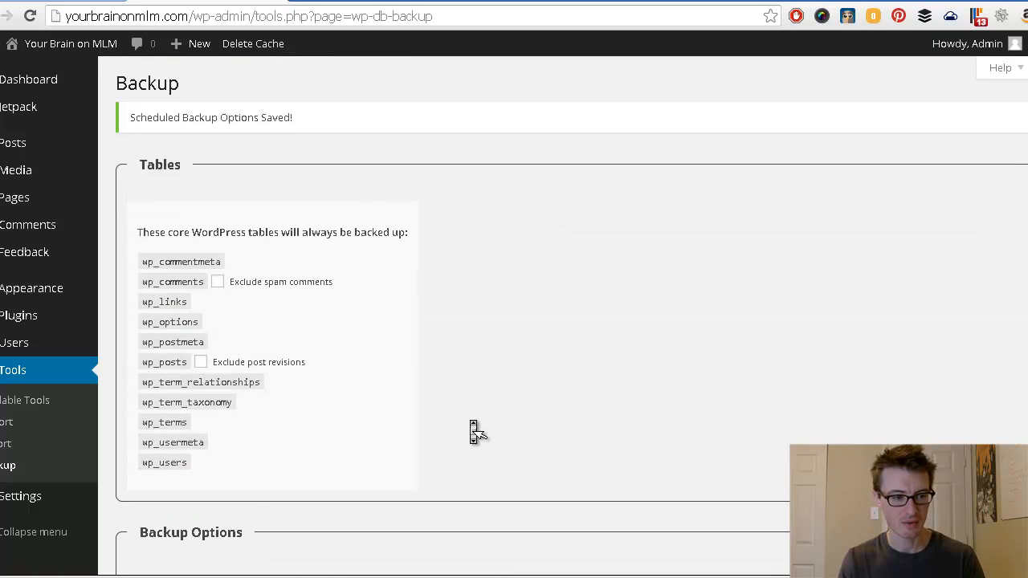
mouse_move(22, 351)
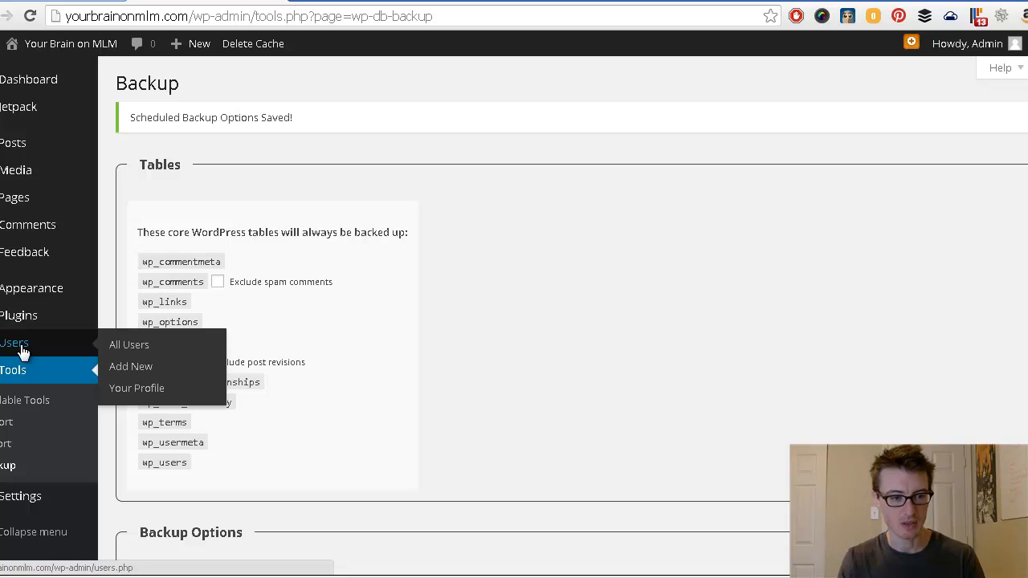
Step: Open the Admin user's profile from All Users and submit a new password with Update Profile
left_click(131, 346)
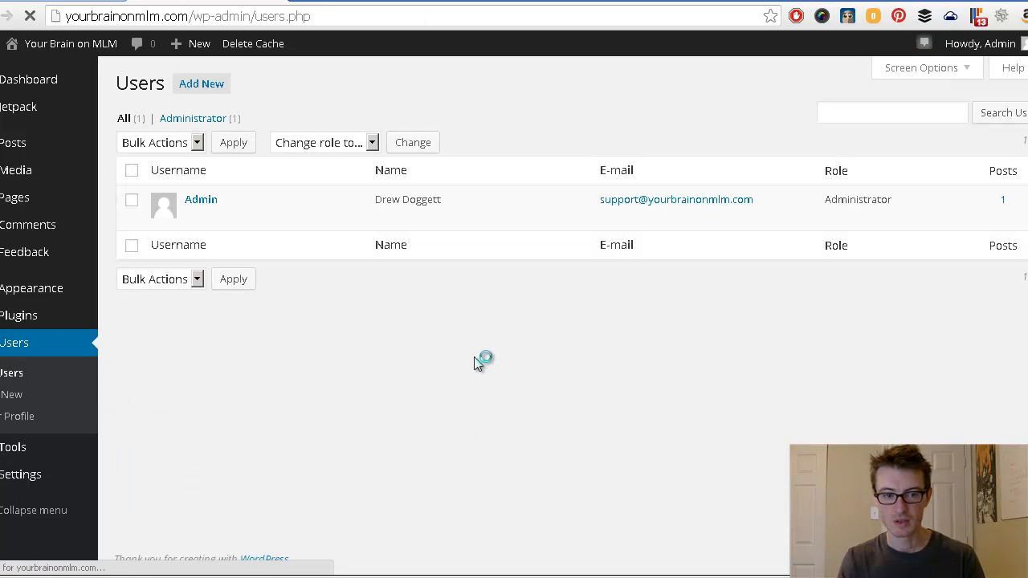
left_click(198, 203)
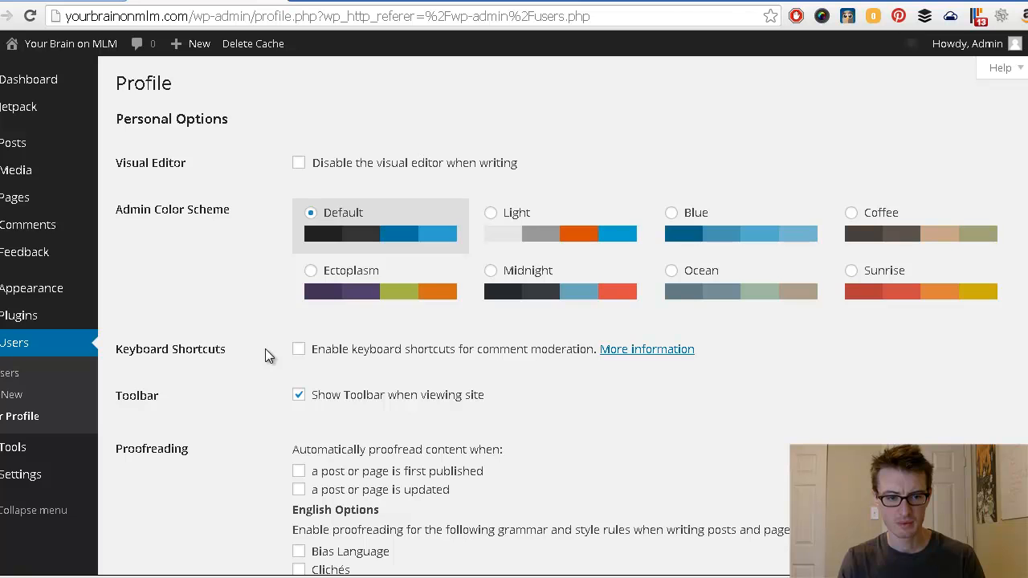
scroll(265, 348, "down", 9)
scroll(265, 353, "down", 6)
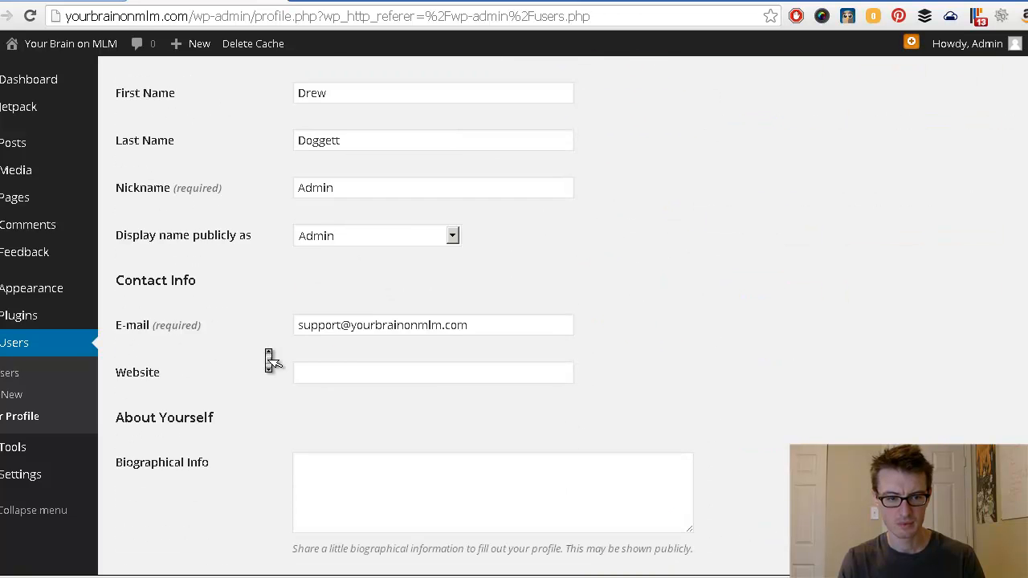
left_click(339, 322)
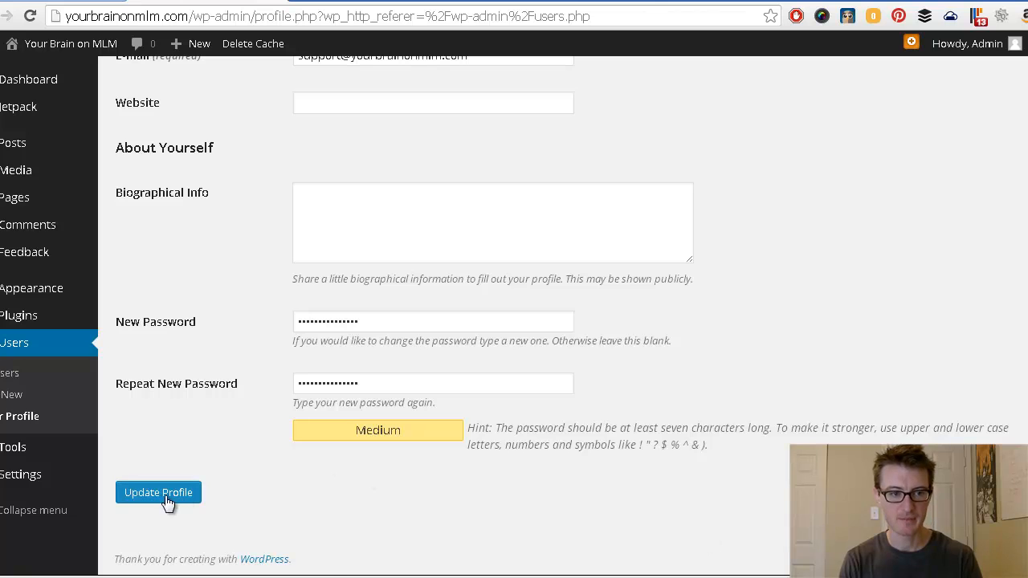
left_click(164, 498)
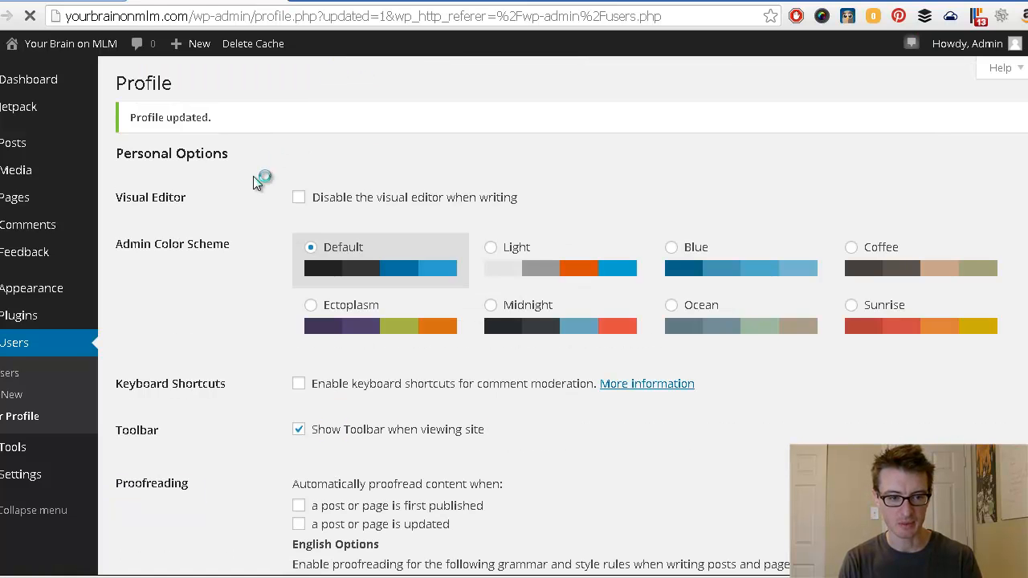
scroll(253, 183, "down", 10)
scroll(253, 184, "down", 1)
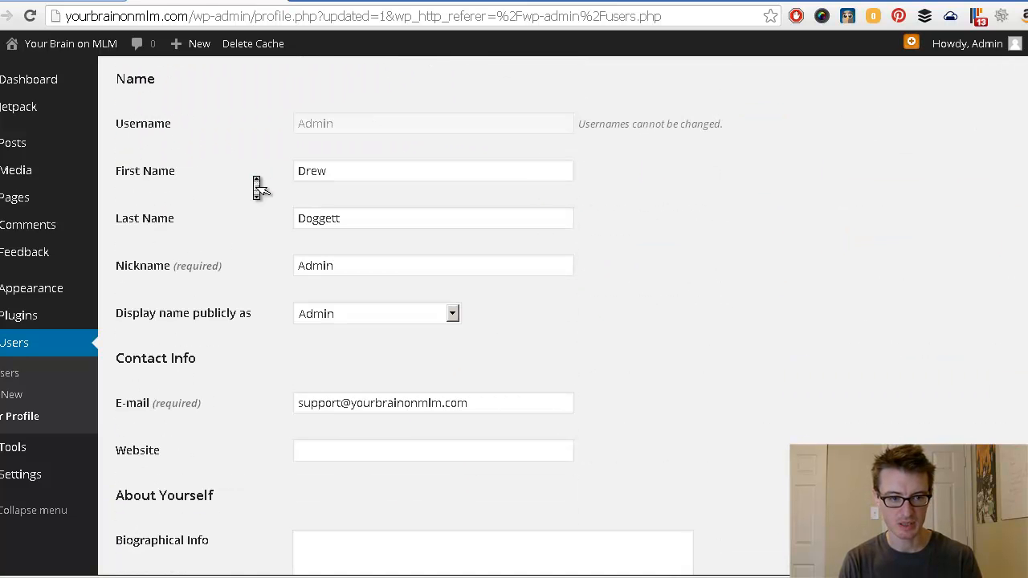
left_click_drag(351, 268, 225, 268)
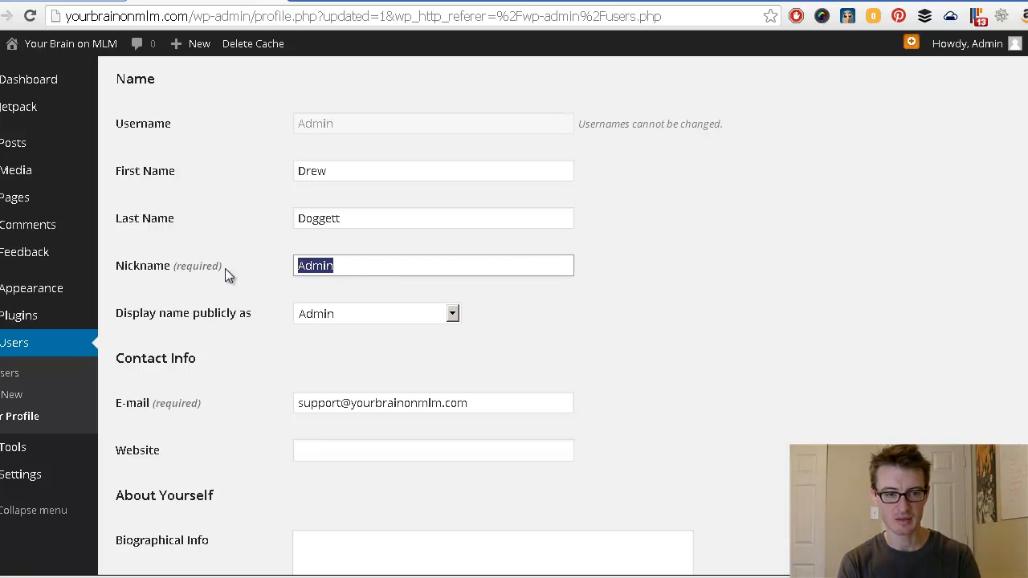
type("Drew")
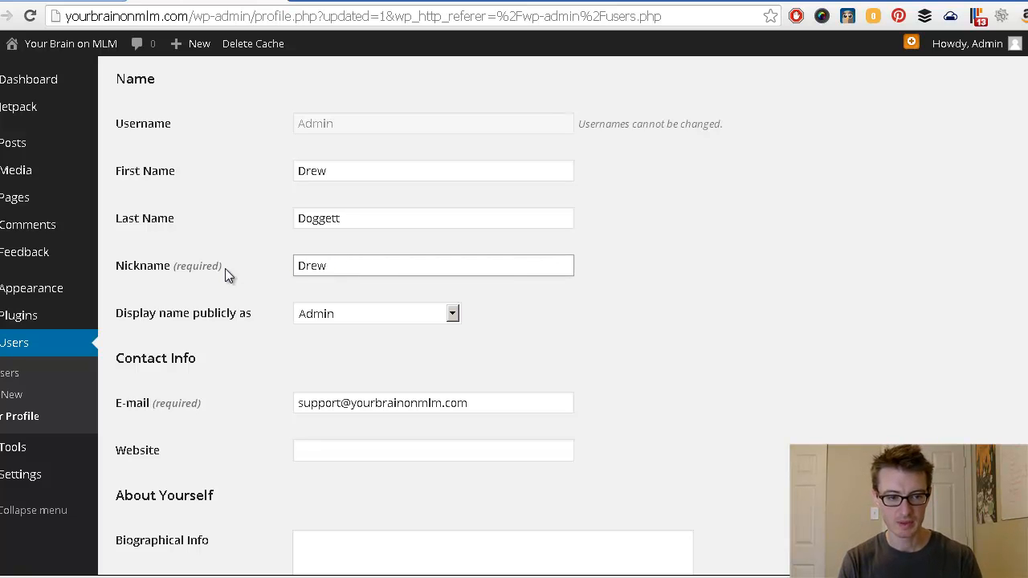
left_click(254, 368)
scroll(255, 369, "down", 2)
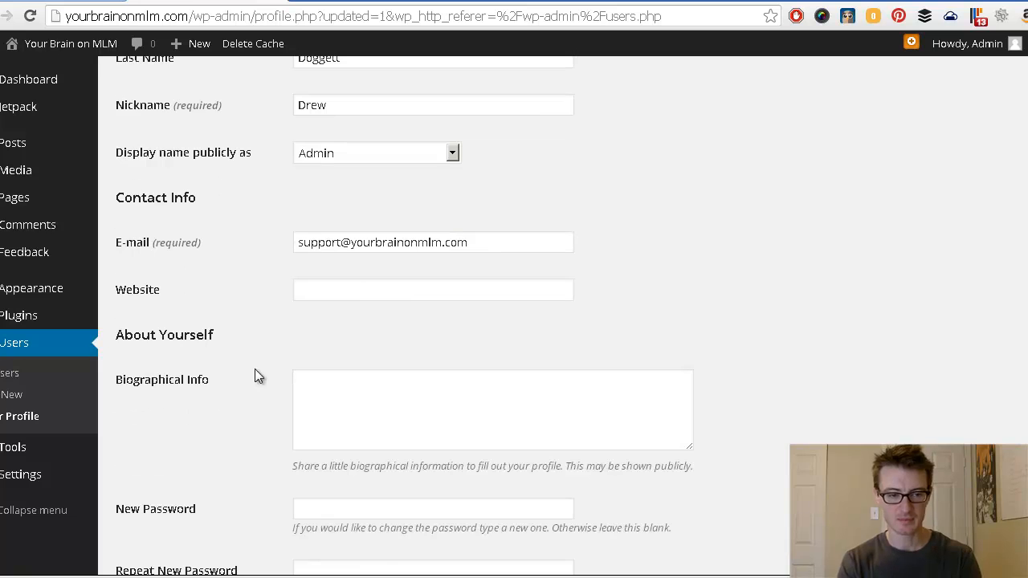
left_click(367, 288)
type("http://yourbrainonmlm.com")
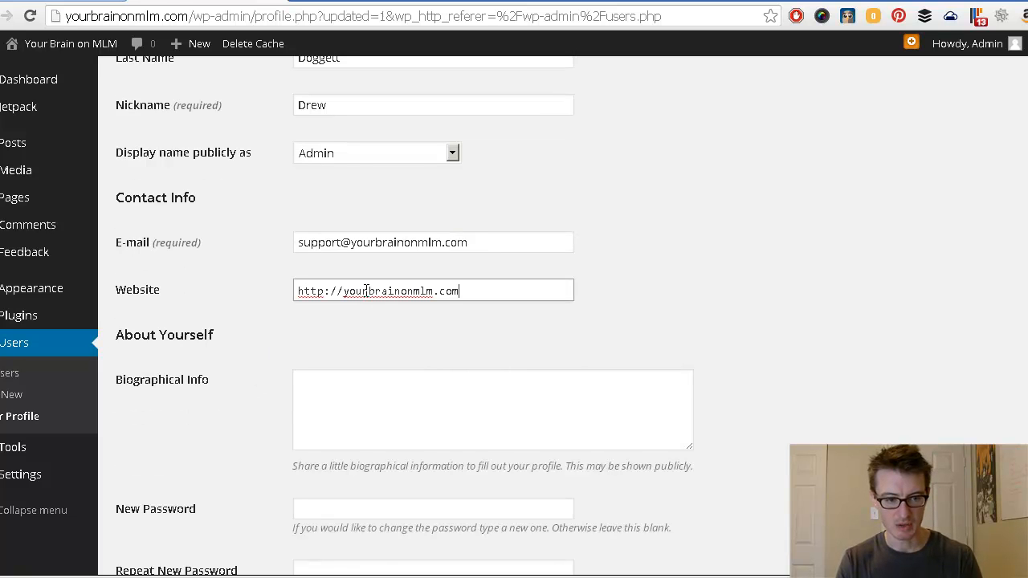
Step: Review the website entry and save the nickname and website changes to the profile
scroll(275, 402, "down", 2)
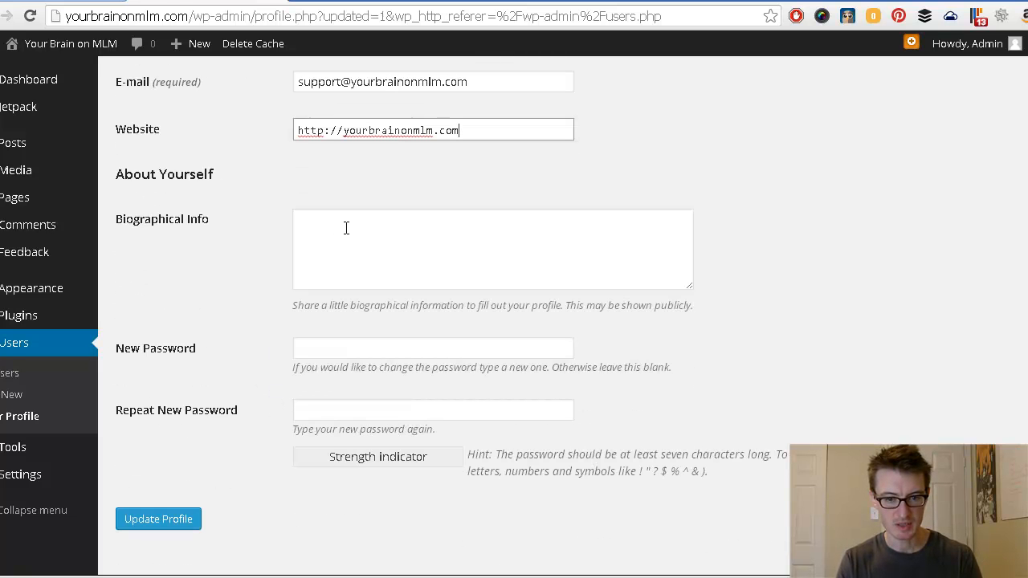
middle_click(259, 331)
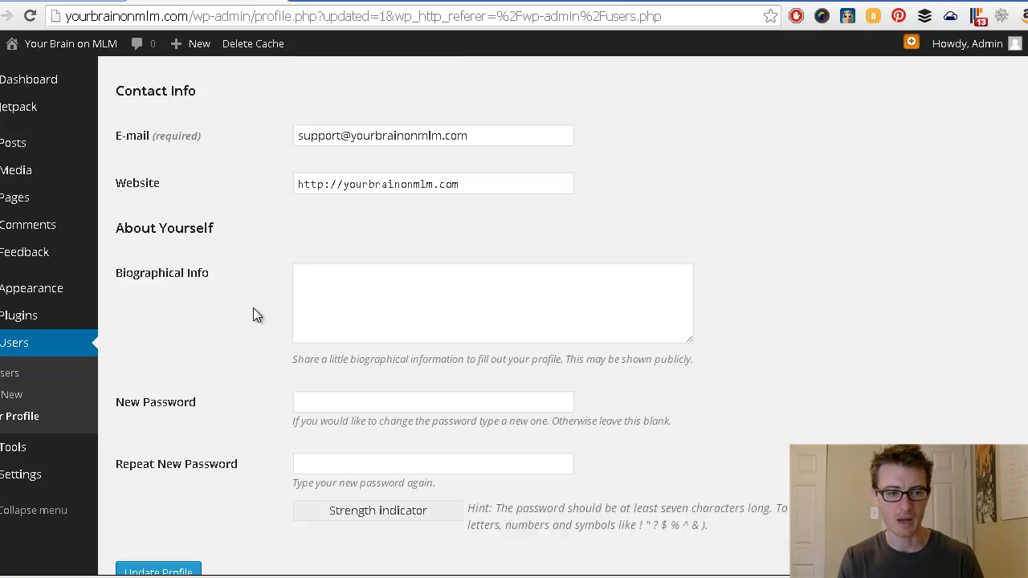
scroll(247, 333, "down", 1)
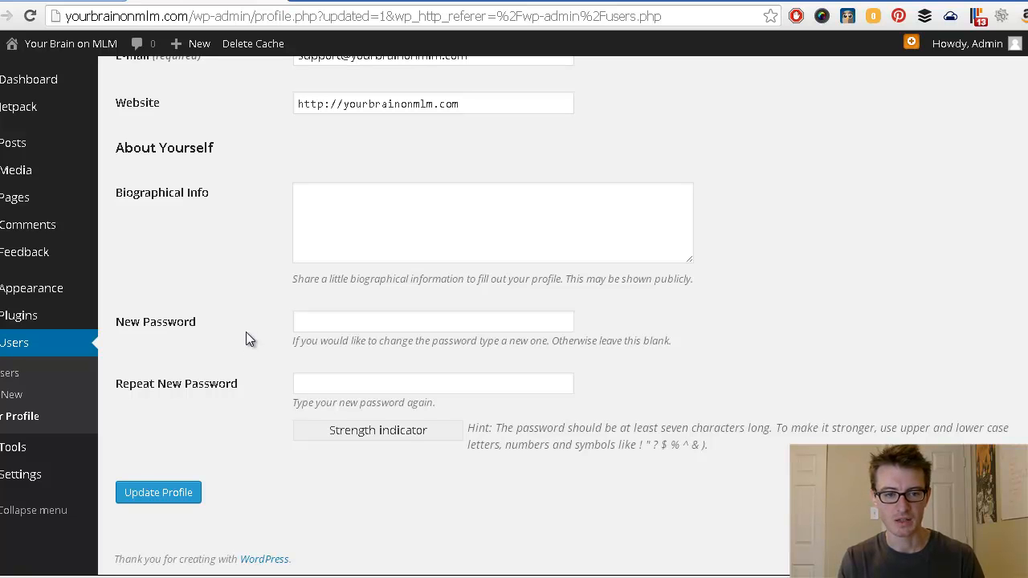
scroll(350, 223, "up", 1)
left_click_drag(473, 192, 290, 201)
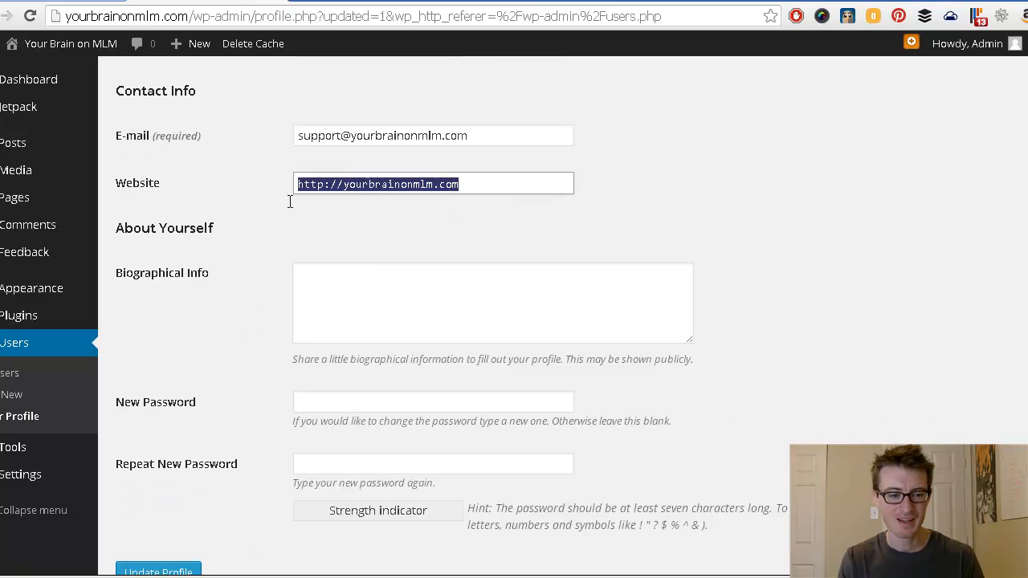
left_click(260, 237)
scroll(252, 397, "down", 1)
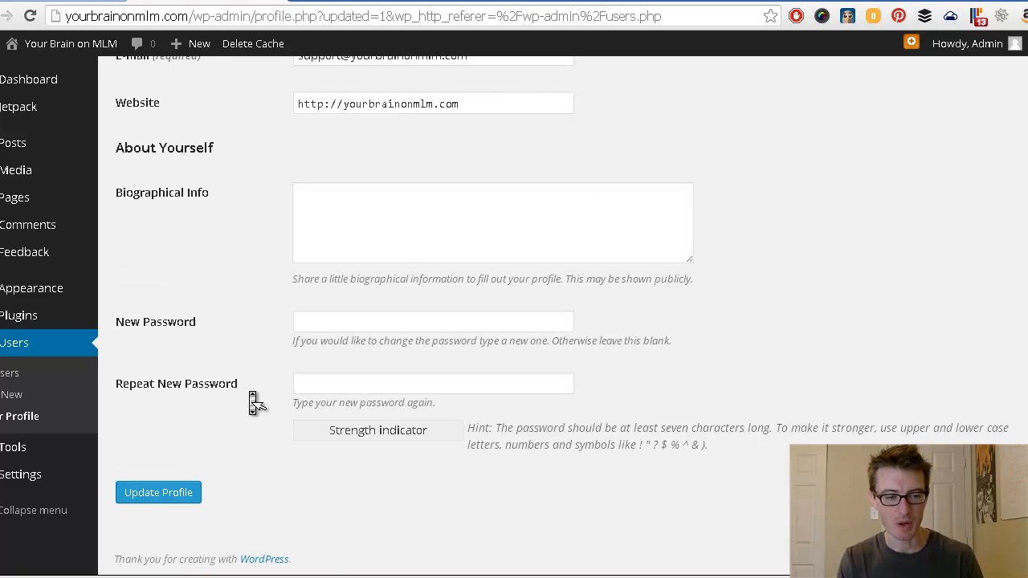
left_click(163, 489)
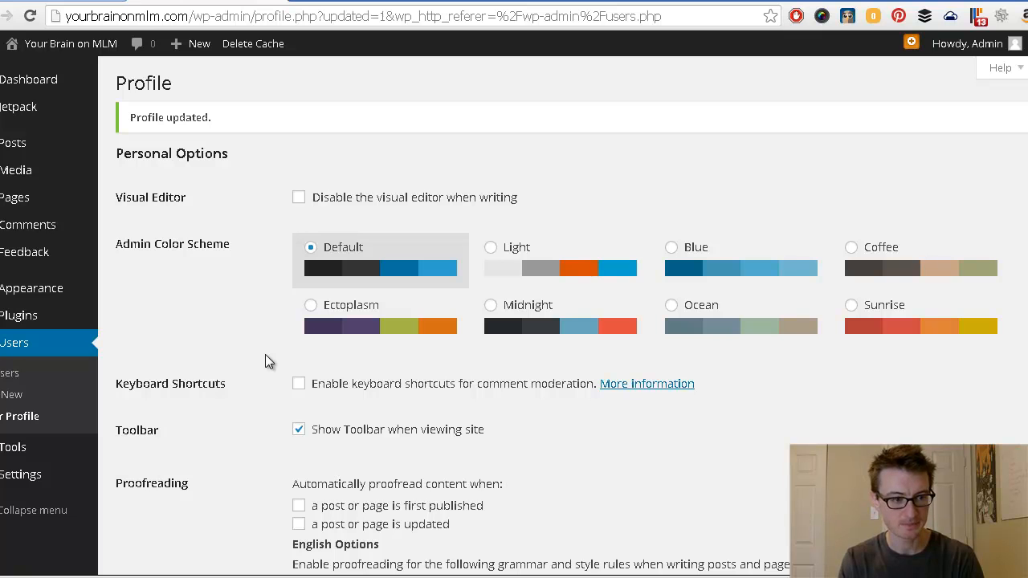
Step: Go to Appearance > Themes to see Twenty Fourteen, Twenty Thirteen and Twenty Twelve
mouse_move(20, 298)
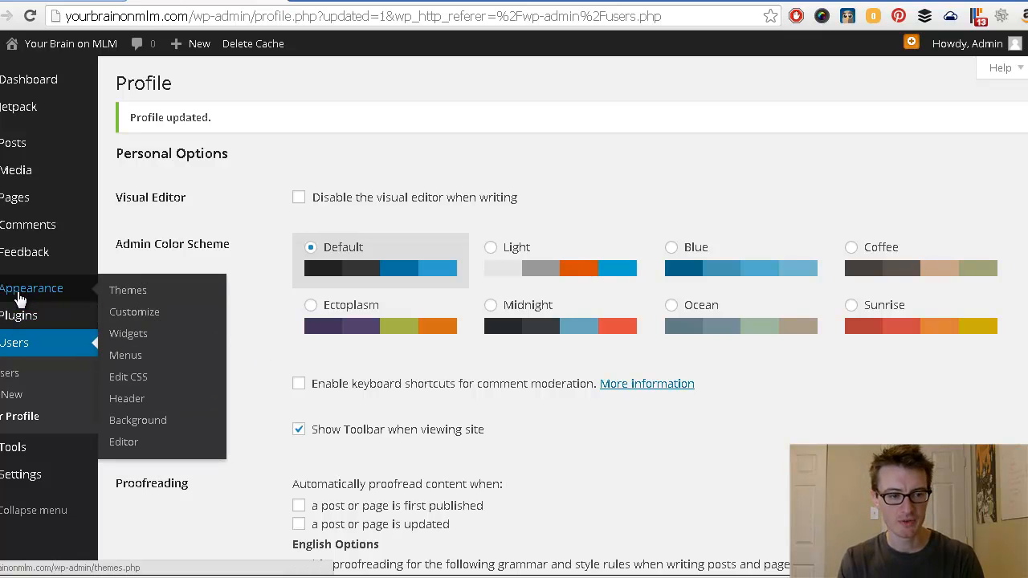
left_click(126, 291)
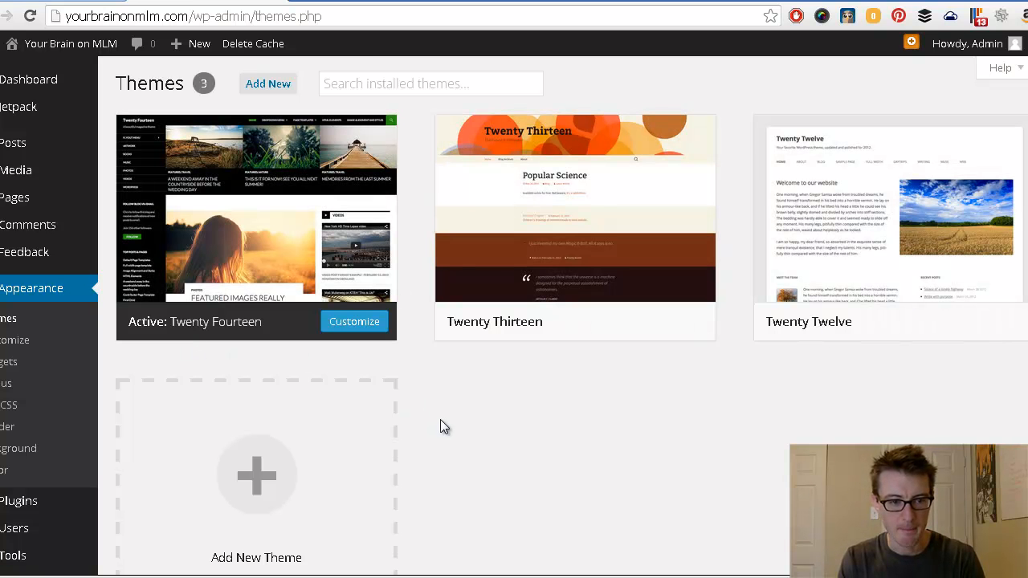
scroll(442, 426, "down", 1)
scroll(446, 432, "up", 1)
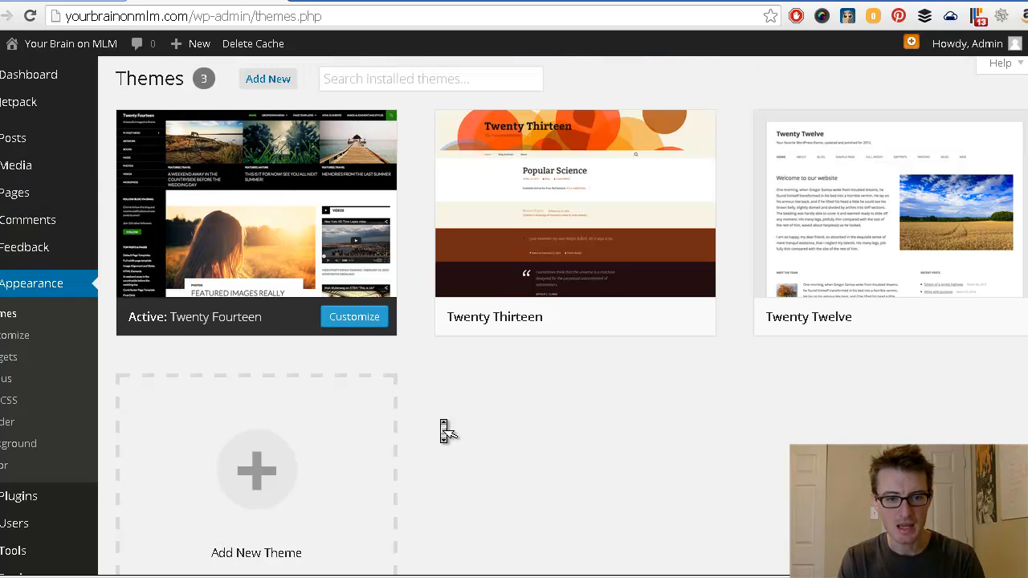
scroll(443, 426, "up", 1)
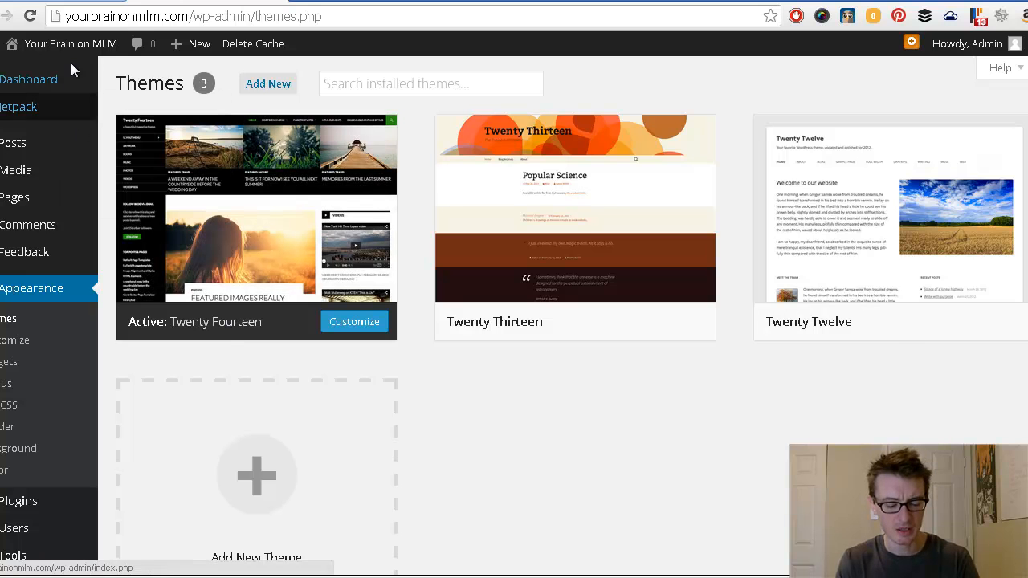
mouse_move(72, 52)
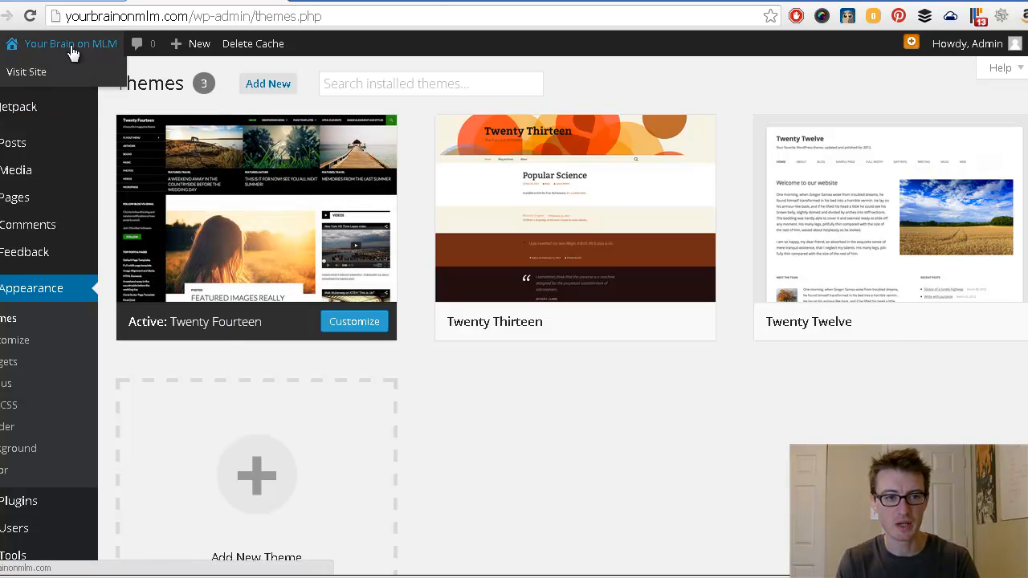
left_click(72, 48)
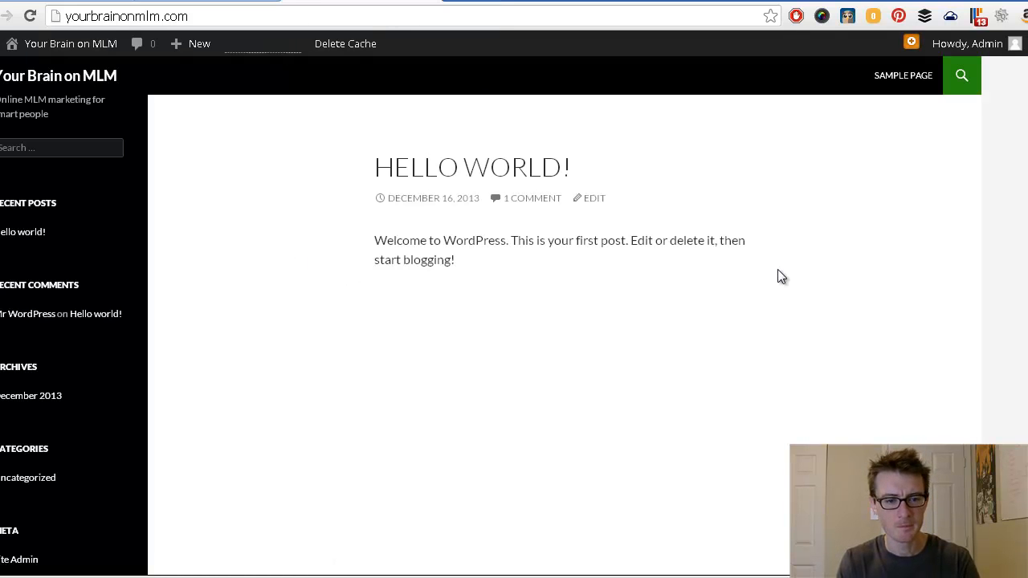
scroll(795, 281, "down", 3)
scroll(795, 281, "up", 3)
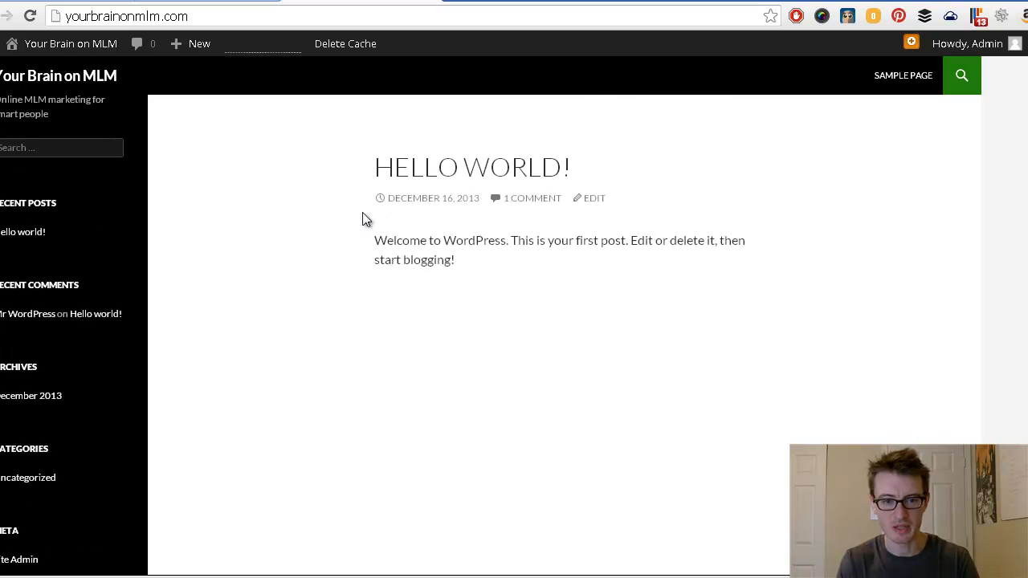
left_click_drag(366, 170, 625, 177)
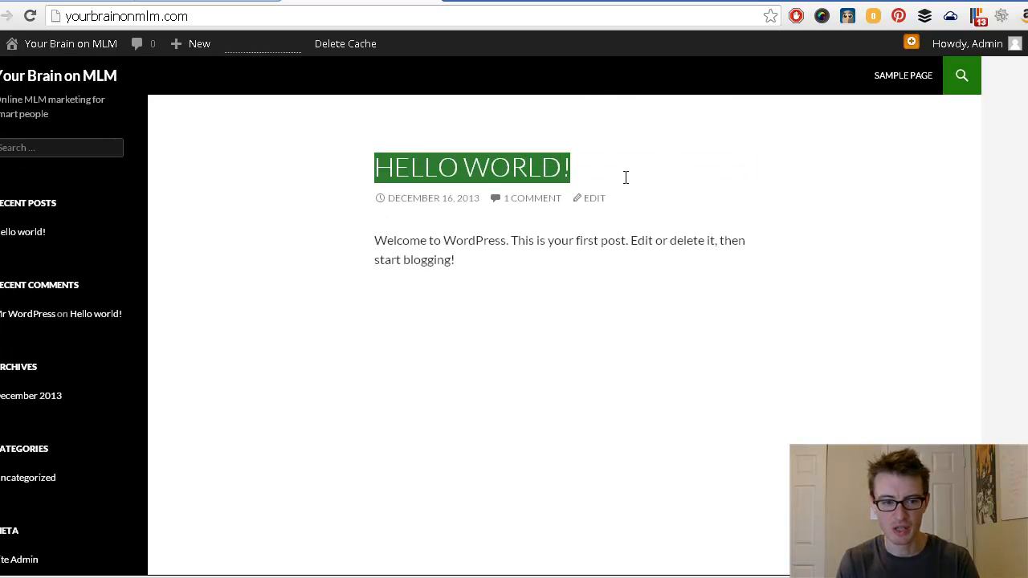
left_click_drag(470, 278, 364, 259)
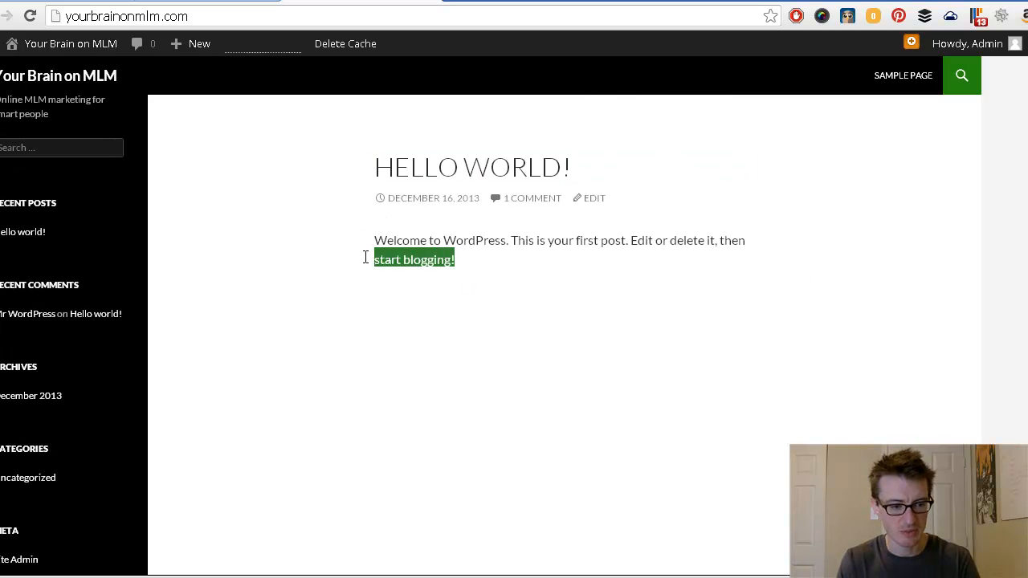
left_click(324, 398)
scroll(321, 401, "down", 3)
scroll(322, 396, "up", 3)
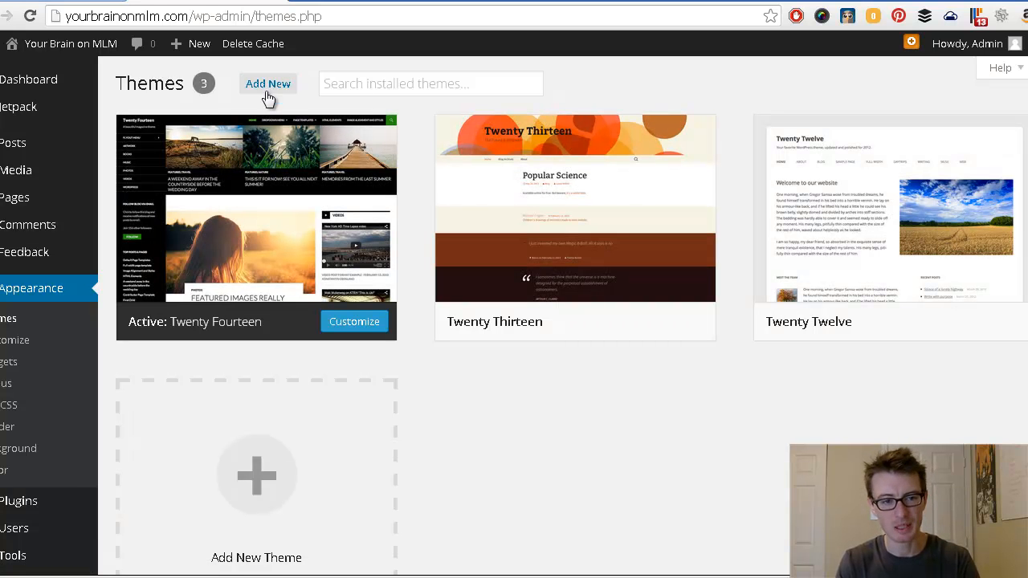
Step: Go to Add New themes and switch to the Upload option for a .zip theme file
left_click(268, 85)
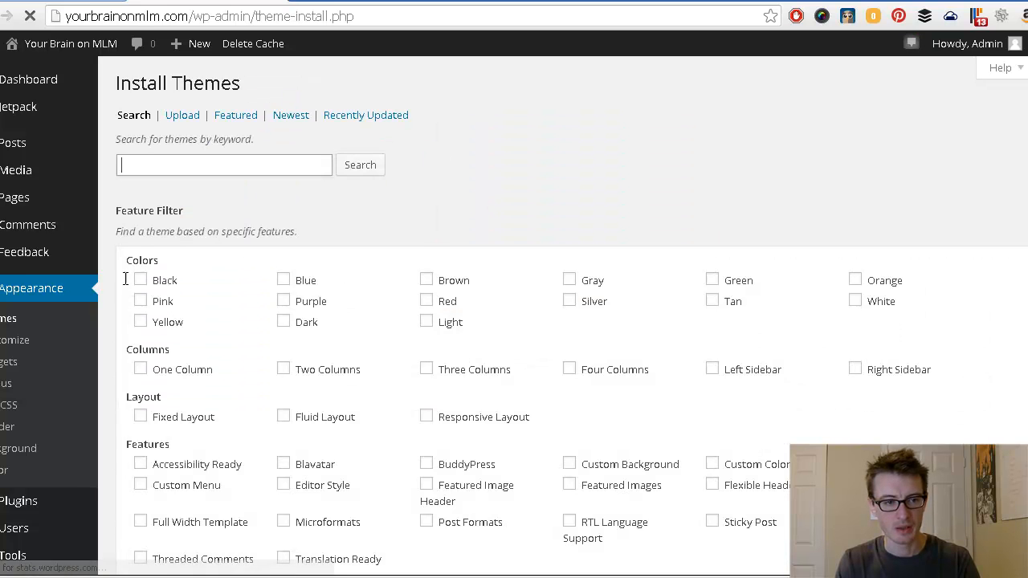
scroll(113, 293, "down", 2)
scroll(110, 289, "up", 2)
left_click(124, 163)
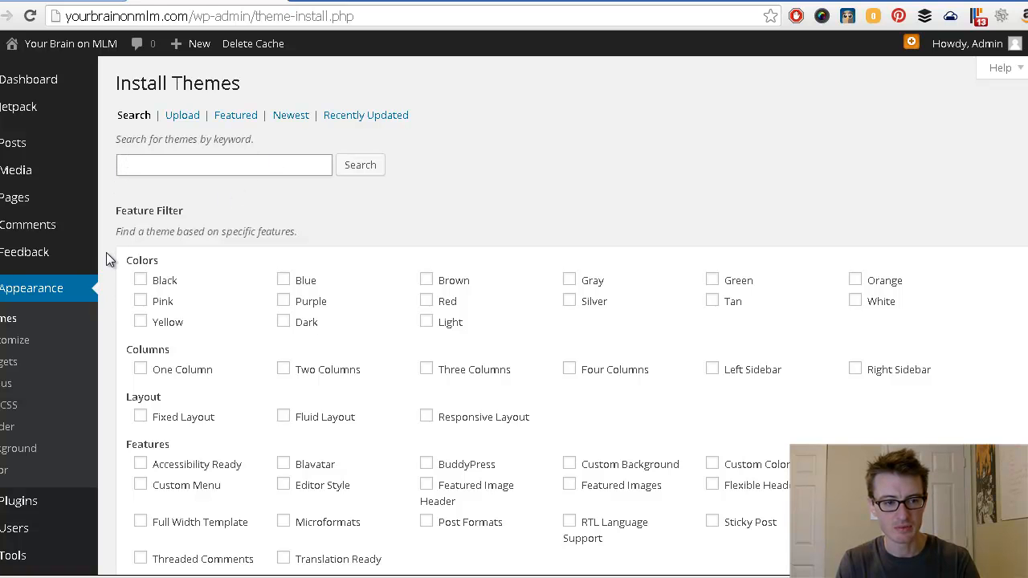
scroll(113, 265, "down", 2)
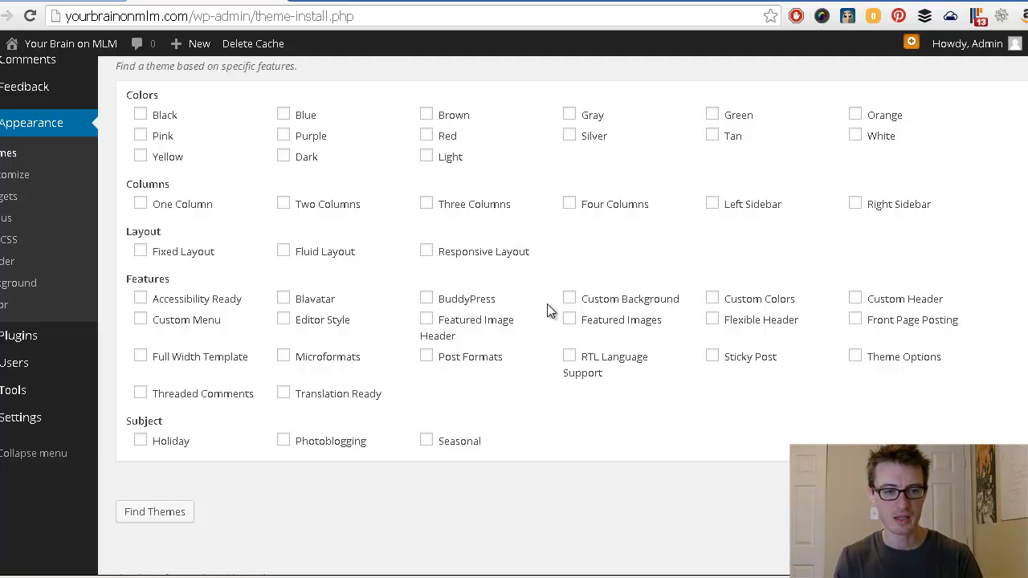
scroll(441, 260, "up", 2)
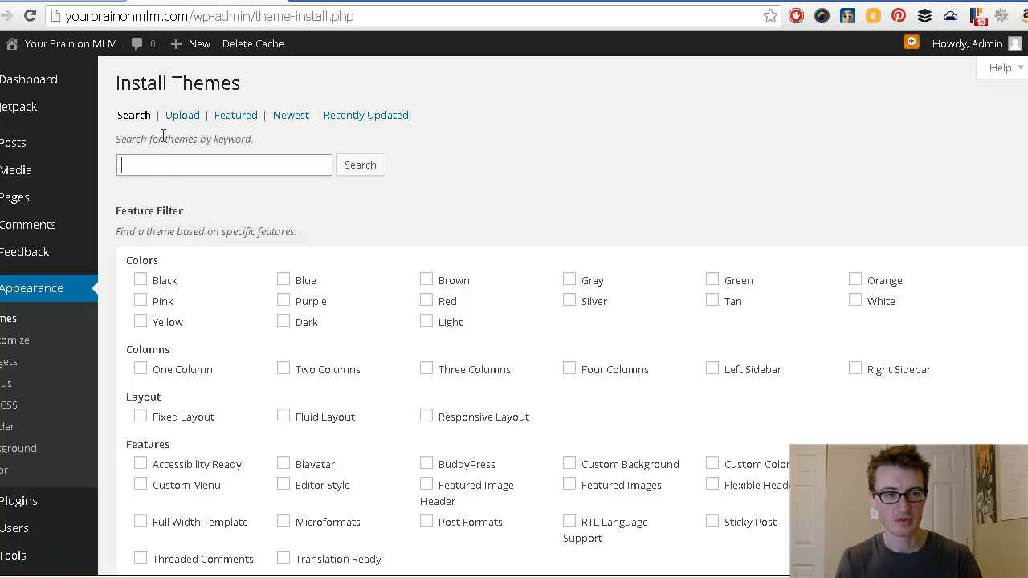
left_click(181, 119)
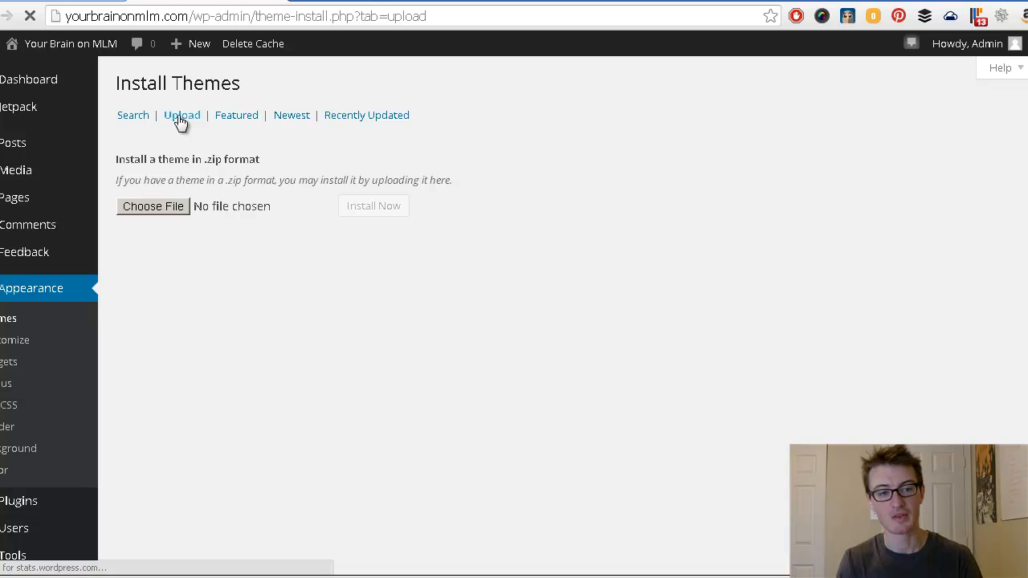
Step: Upload and activate the Genesis zip, then return to the Add New themes page
left_click(162, 206)
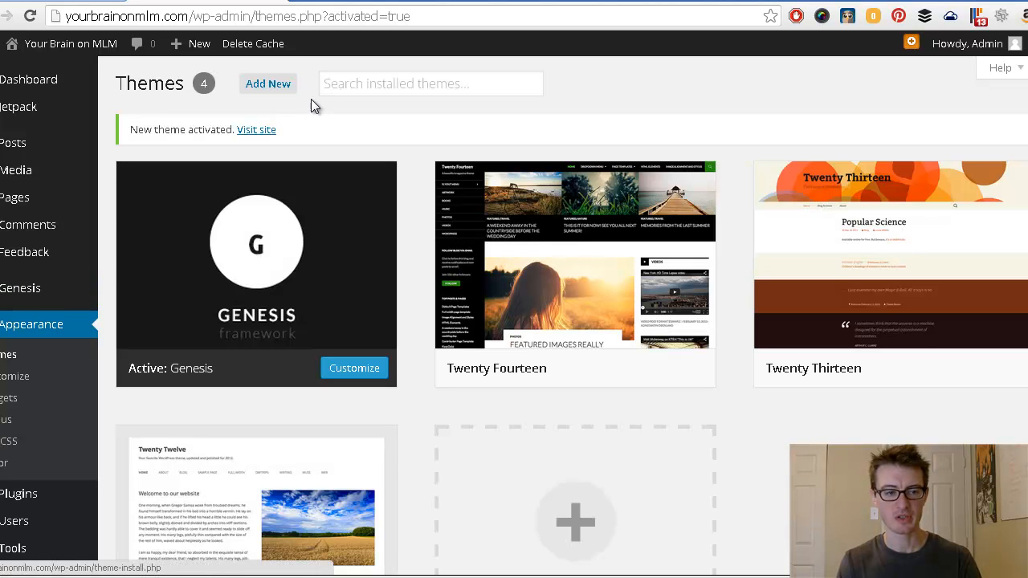
mouse_move(317, 224)
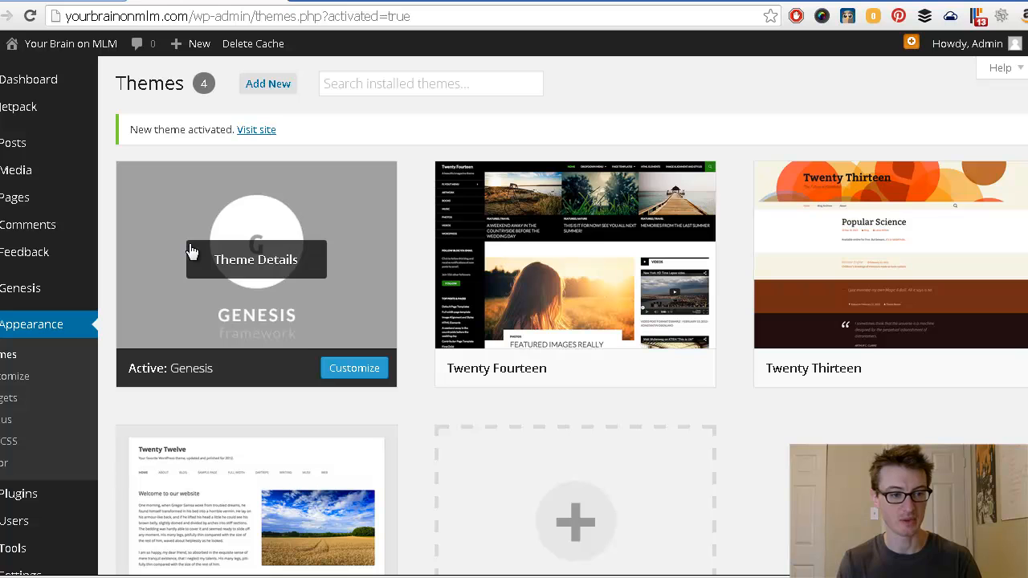
middle_click(110, 254)
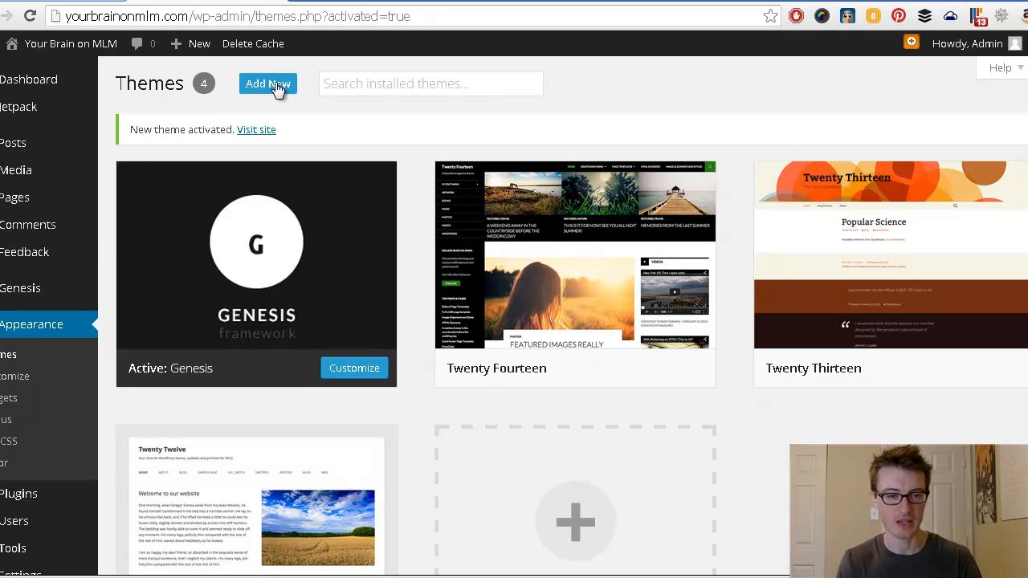
left_click(275, 86)
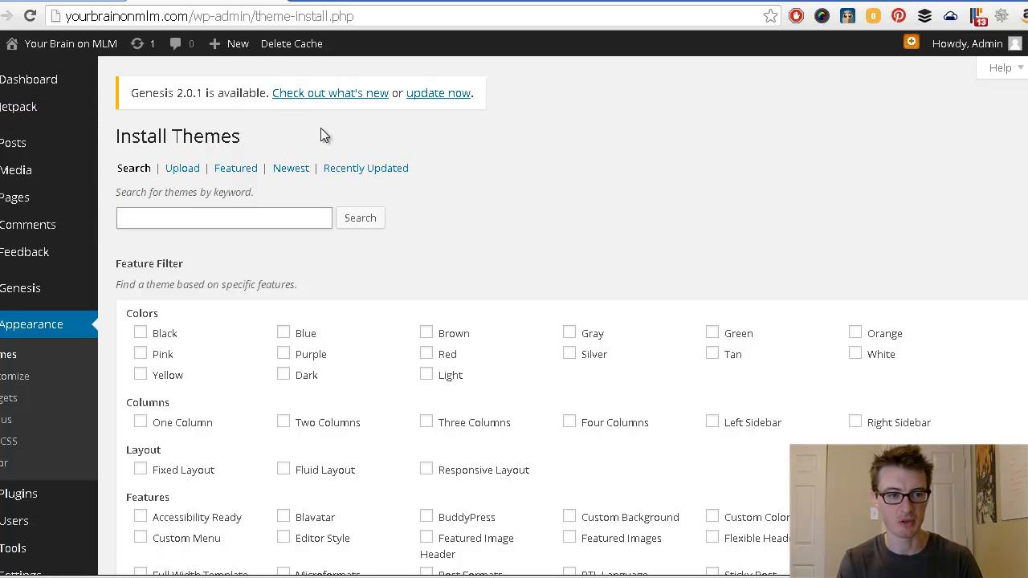
Step: Update Genesis to version 2.0.1 from its update notice, then return to Appearance > Themes
left_click_drag(132, 94, 257, 93)
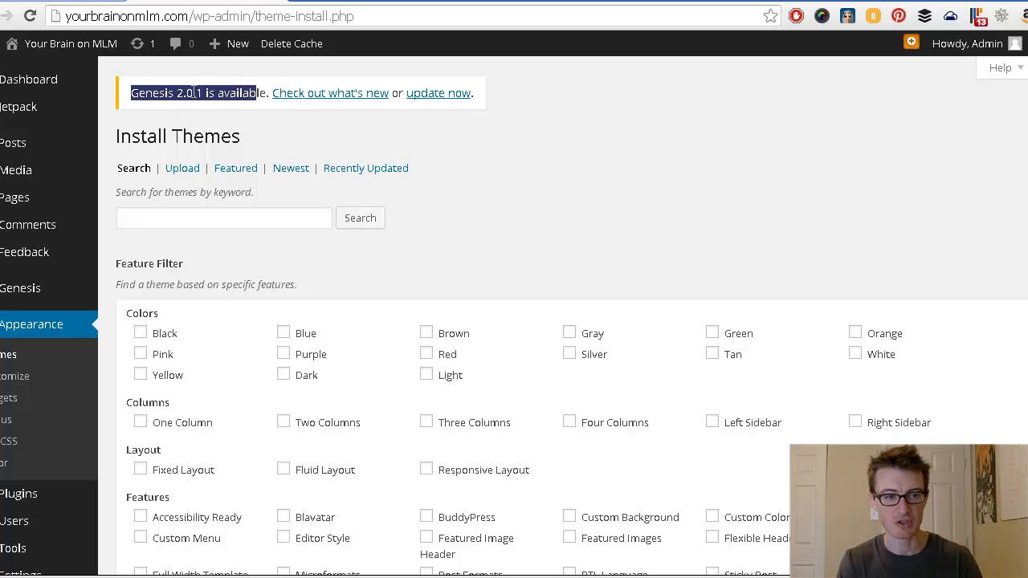
left_click(179, 93)
left_click_drag(178, 93, 231, 94)
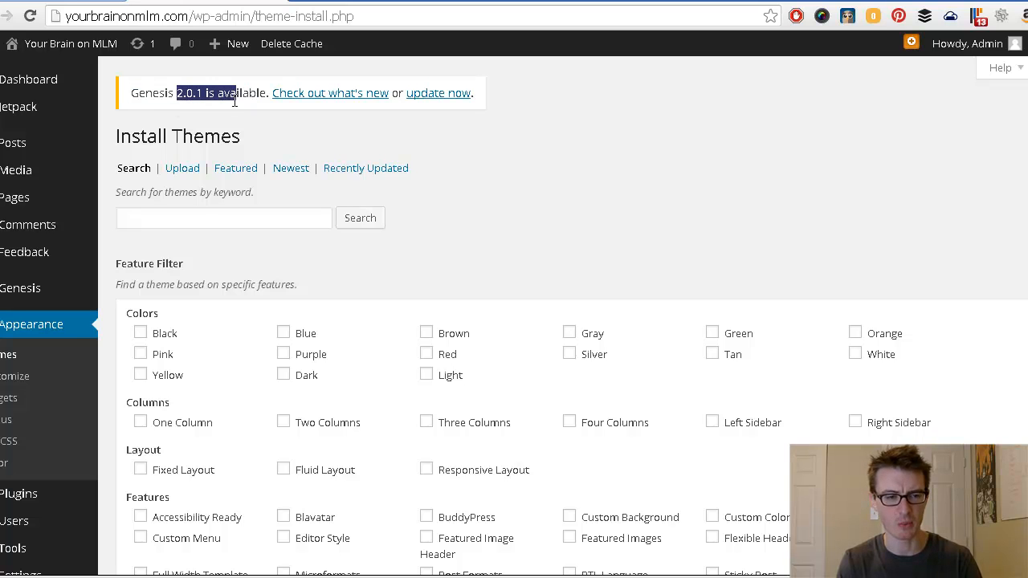
left_click(229, 91)
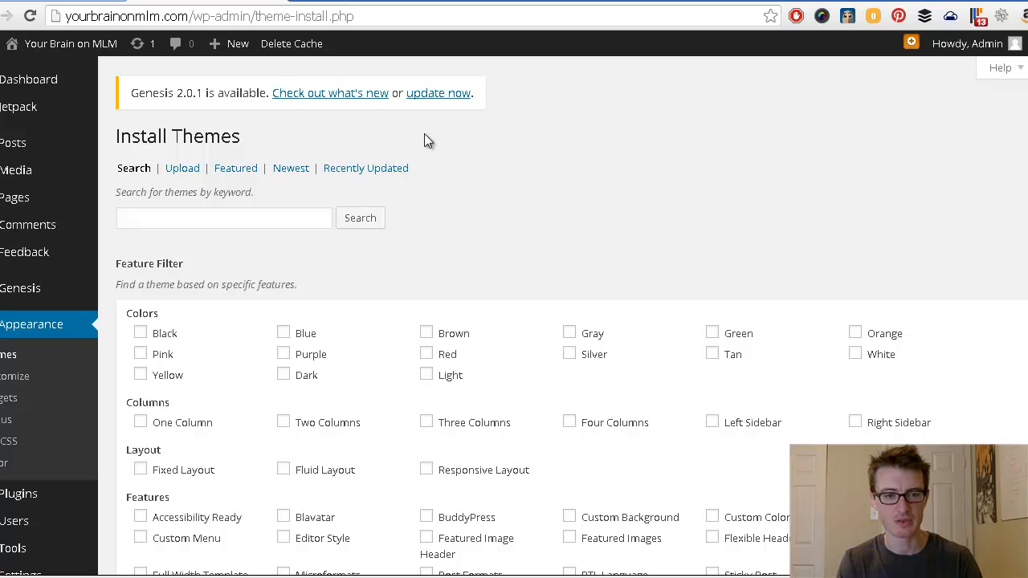
left_click(437, 93)
left_click(560, 130)
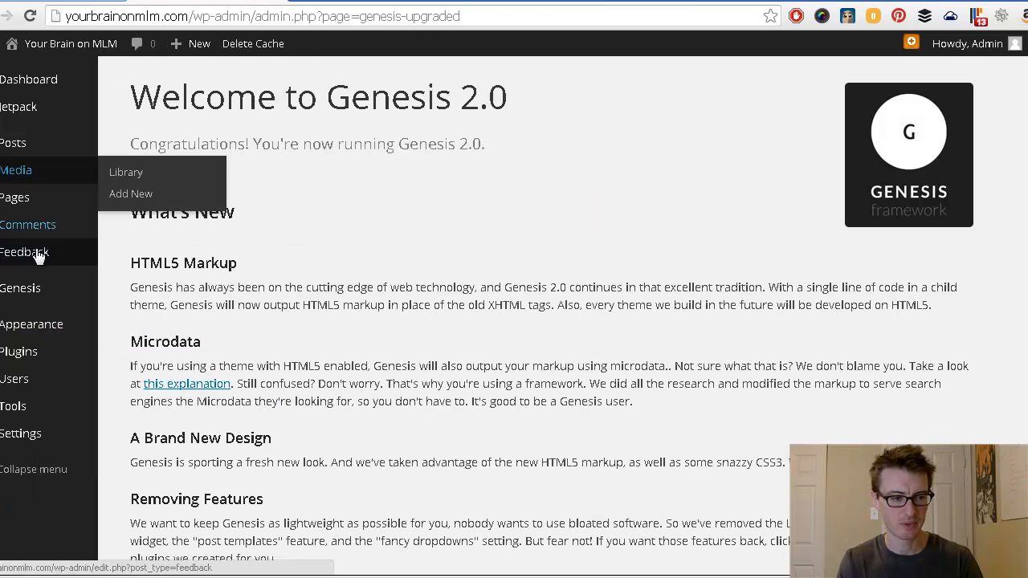
mouse_move(32, 337)
left_click(126, 328)
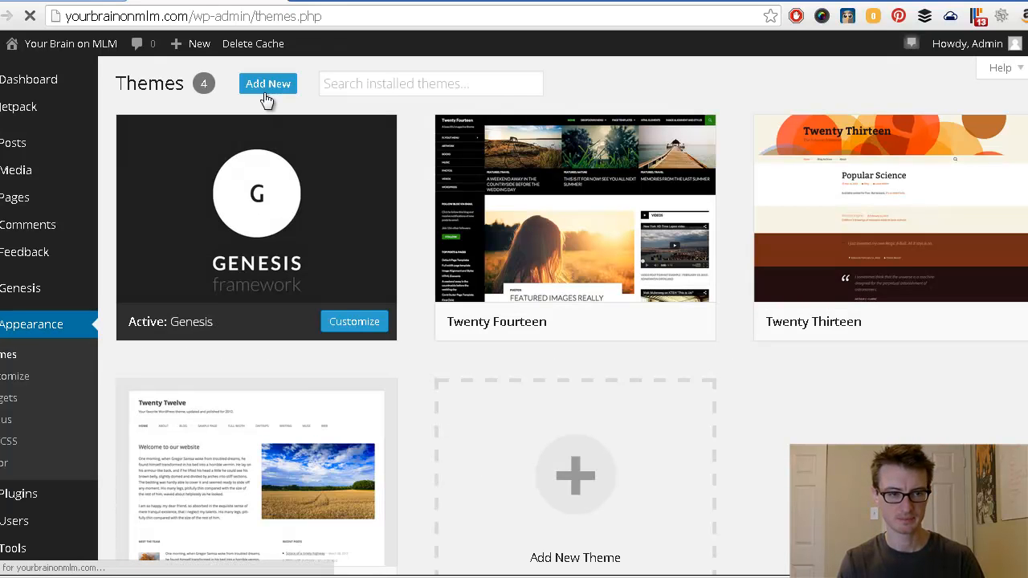
Step: Upload prose.zip through Add New > Upload and install it
left_click(267, 84)
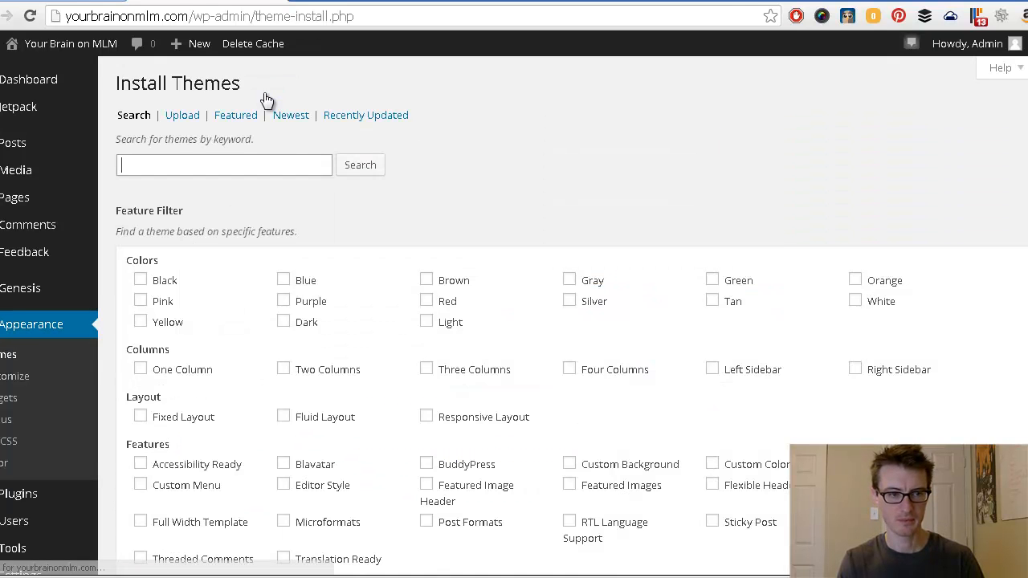
left_click(183, 117)
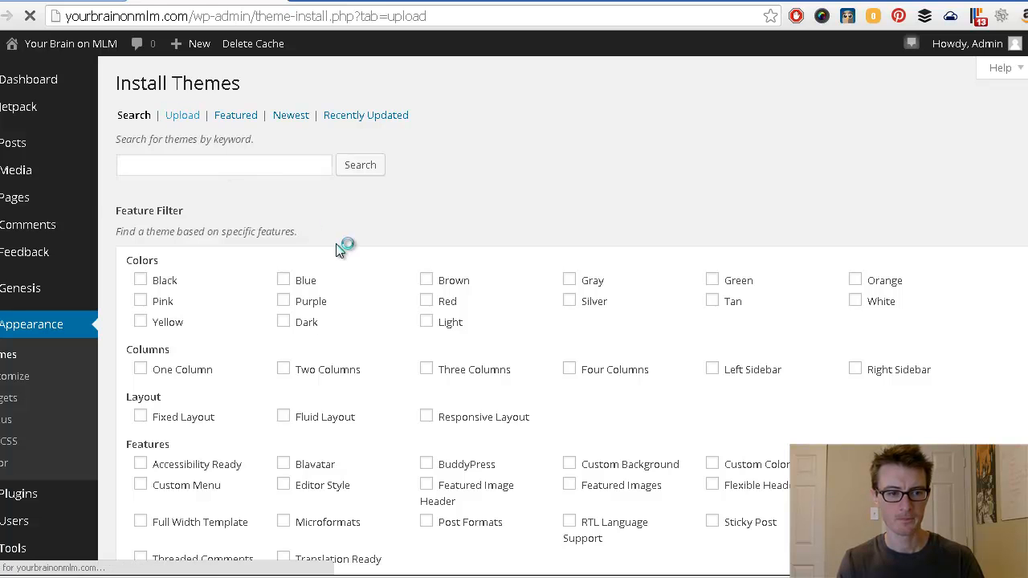
left_click(133, 207)
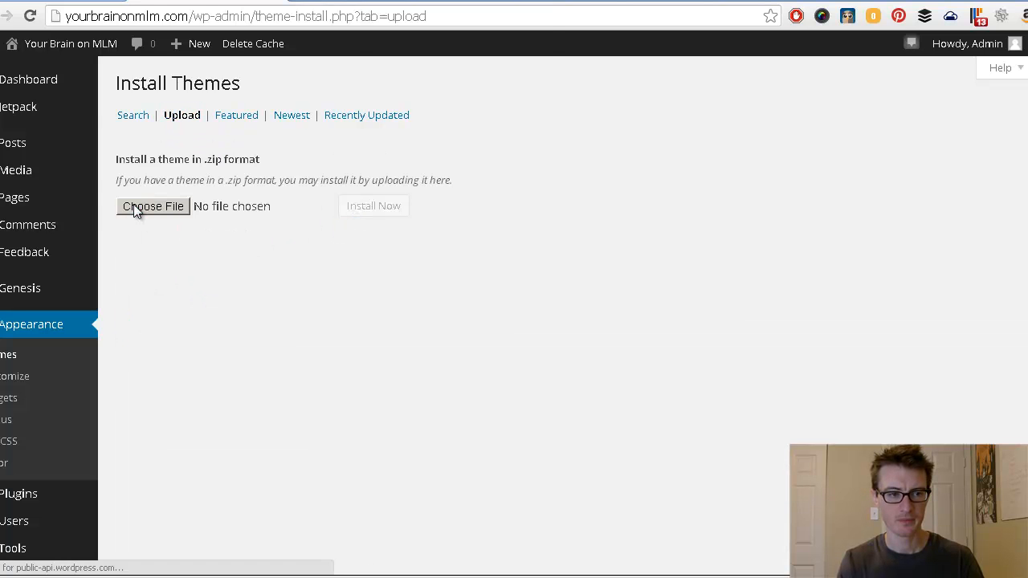
double_click(129, 89)
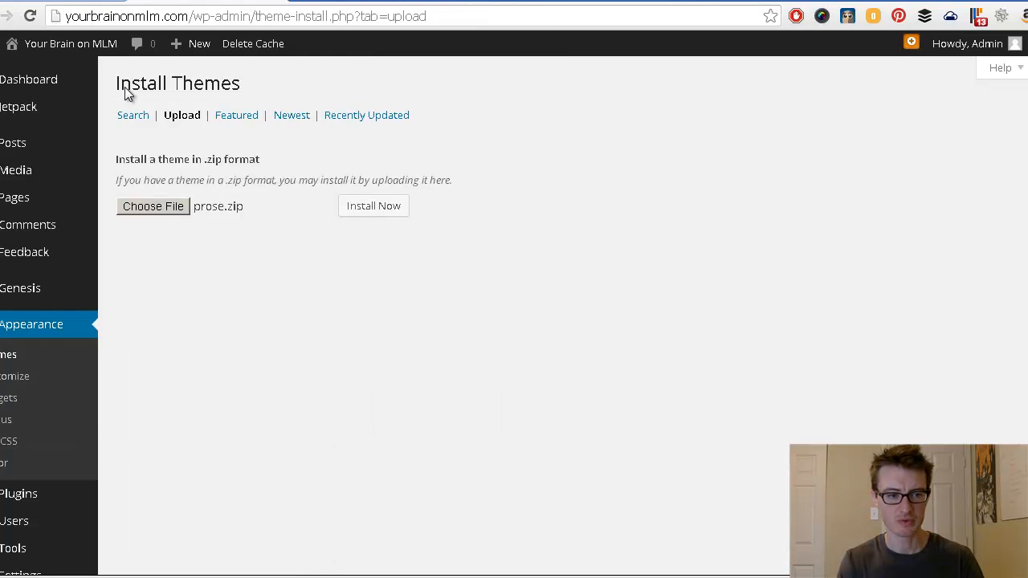
left_click(369, 208)
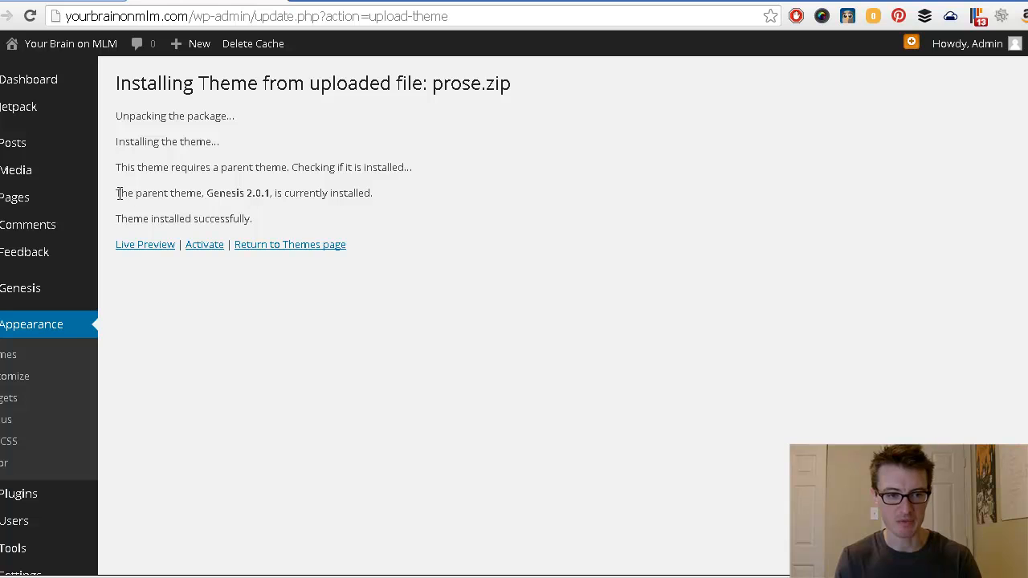
Step: Check the Genesis parent status on the install result, then activate the Prose theme
left_click_drag(115, 192, 406, 229)
left_click(305, 193)
left_click(409, 237)
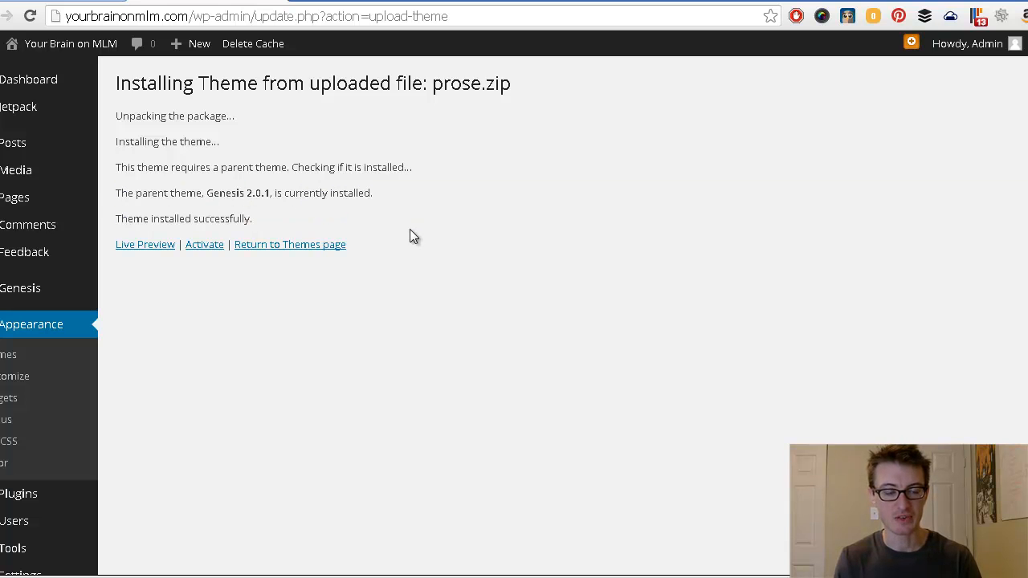
left_click_drag(207, 192, 257, 192)
left_click(257, 193)
left_click(204, 245)
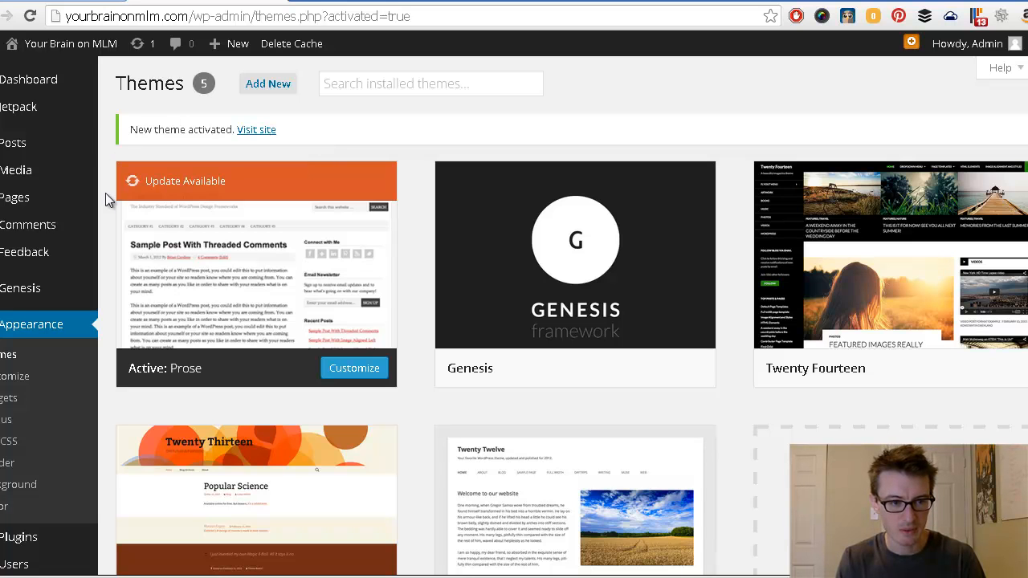
Step: Open Theme Details for the active Prose theme, showing version 1.5.0 with 1.5.2 available
left_click(173, 186)
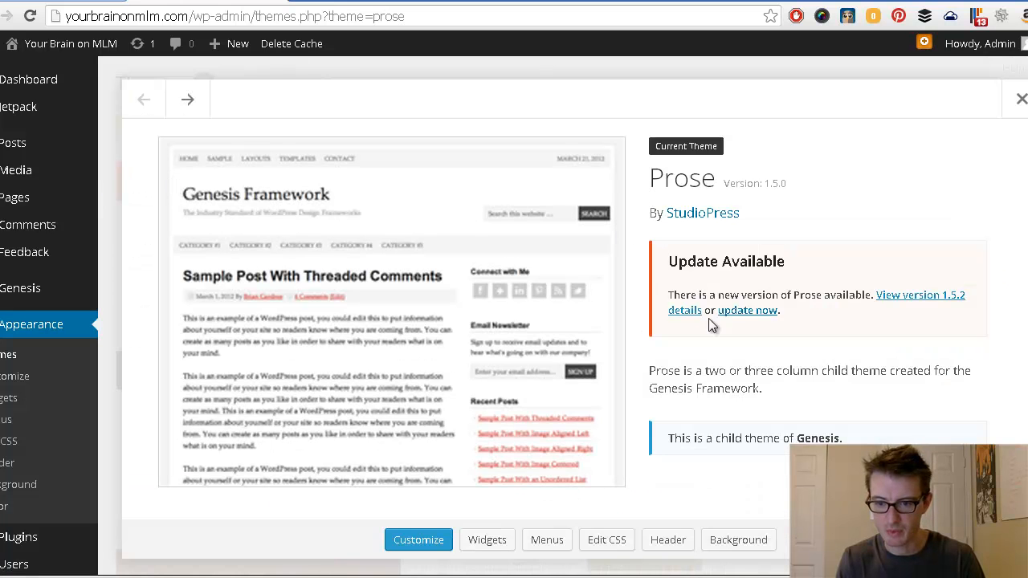
Step: Update Prose to 1.5.2, accepting the warning about losing customizations
left_click(750, 313)
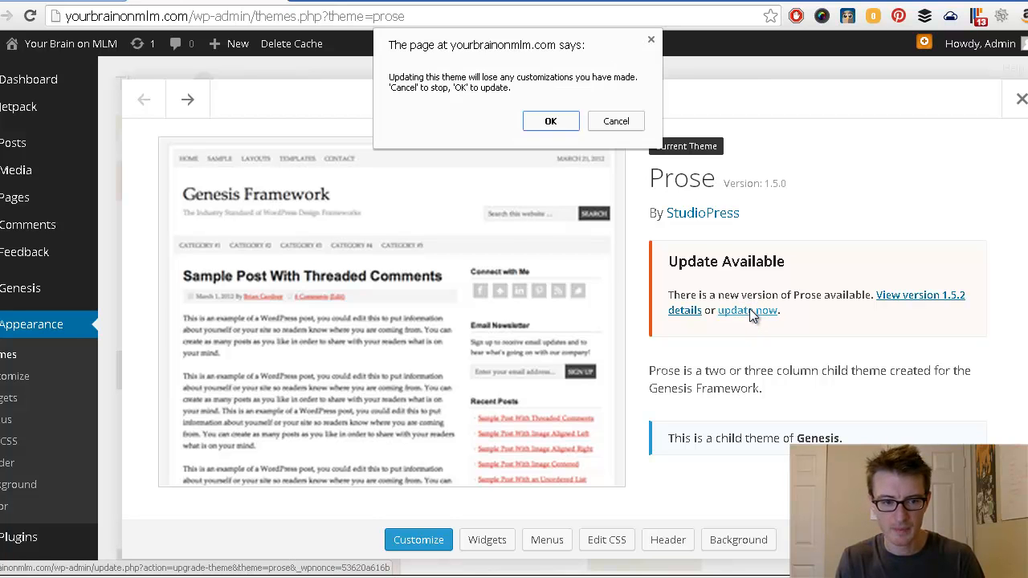
left_click(562, 122)
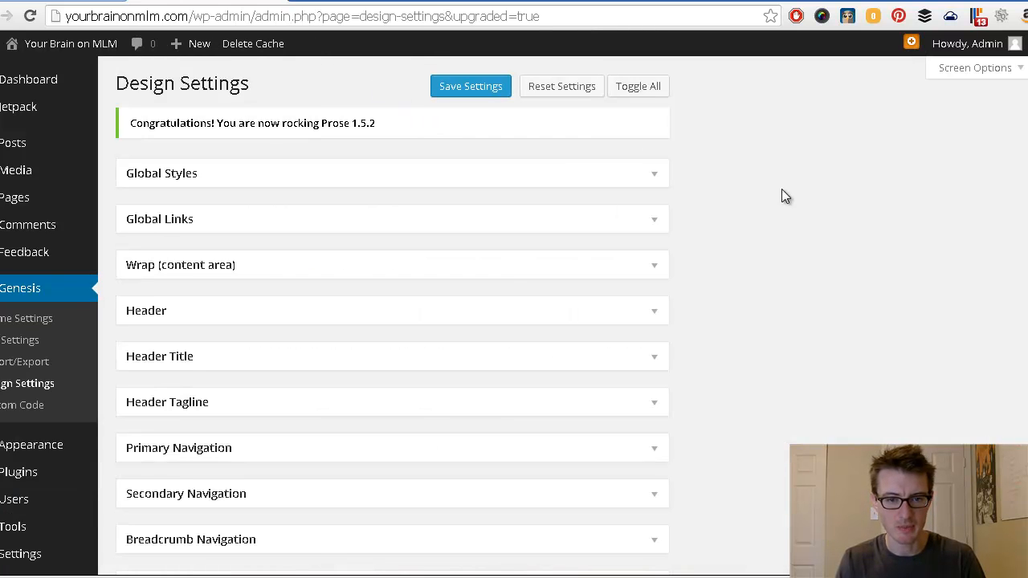
Step: Toggle the Global Styles font settings, then go to Themes and its Add New page
left_click(654, 178)
left_click(654, 178)
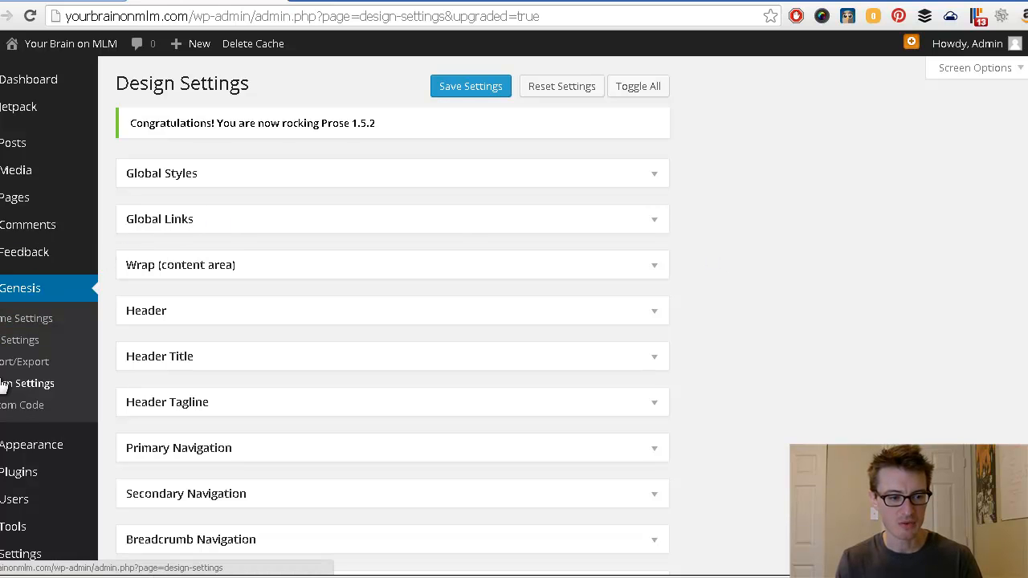
mouse_move(7, 456)
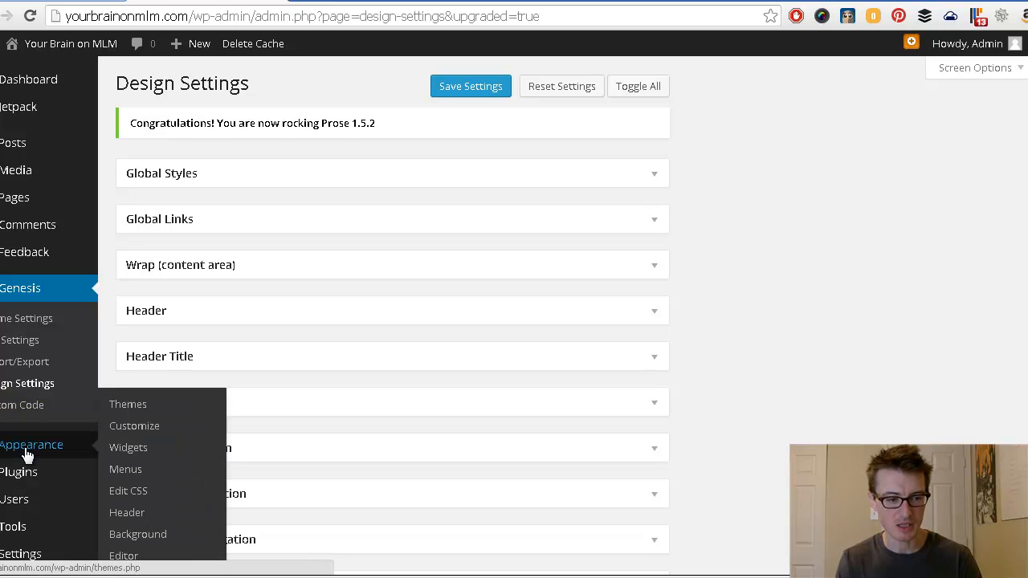
left_click(135, 412)
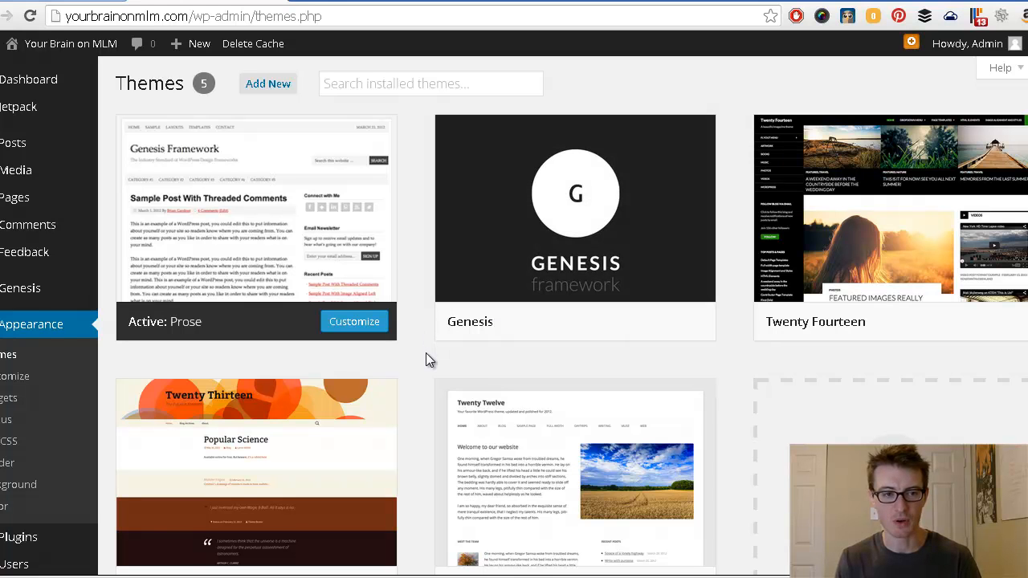
left_click(268, 84)
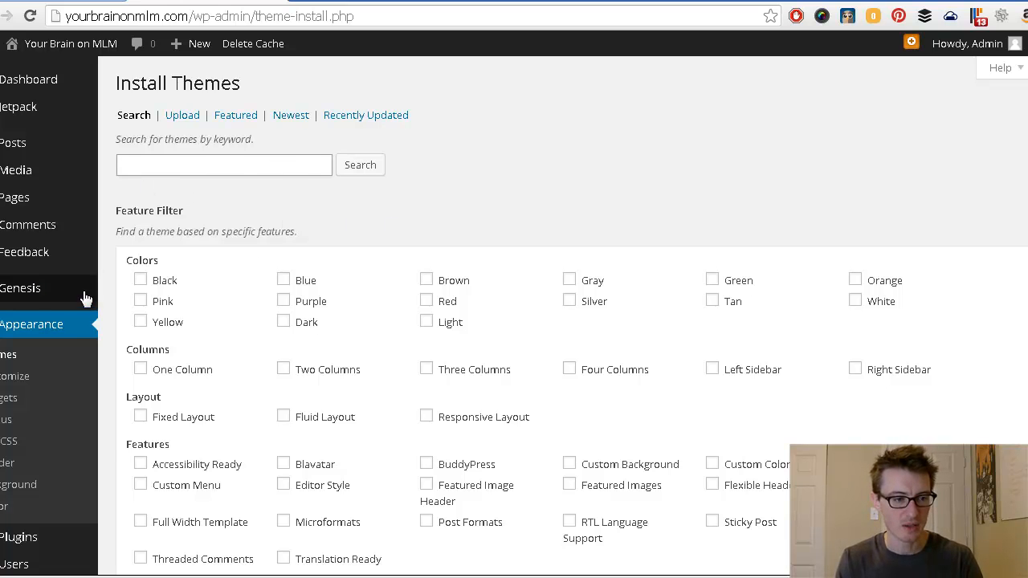
Step: Open Pages > All Pages, listing only the Sample Page
mouse_move(11, 294)
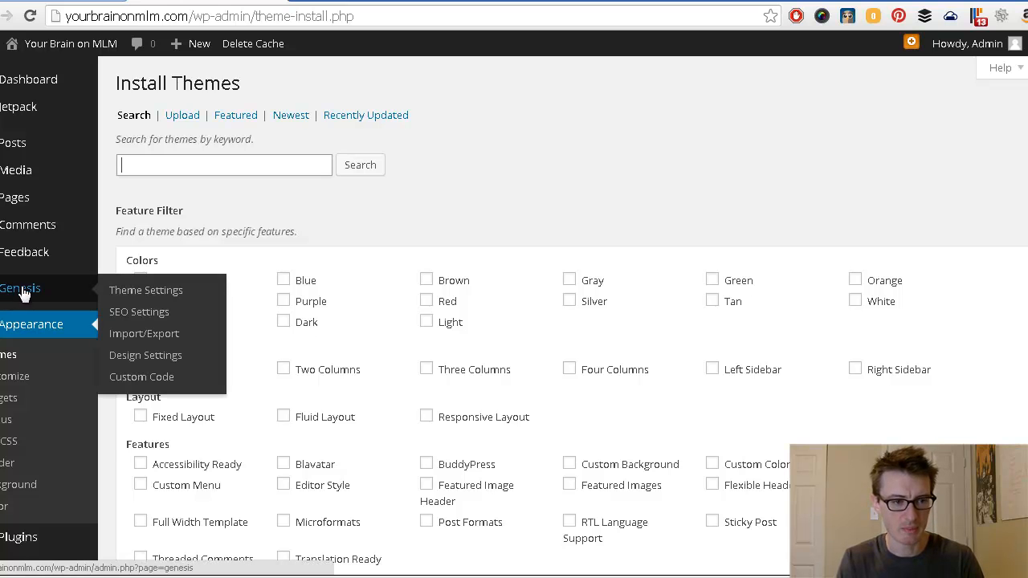
mouse_move(11, 199)
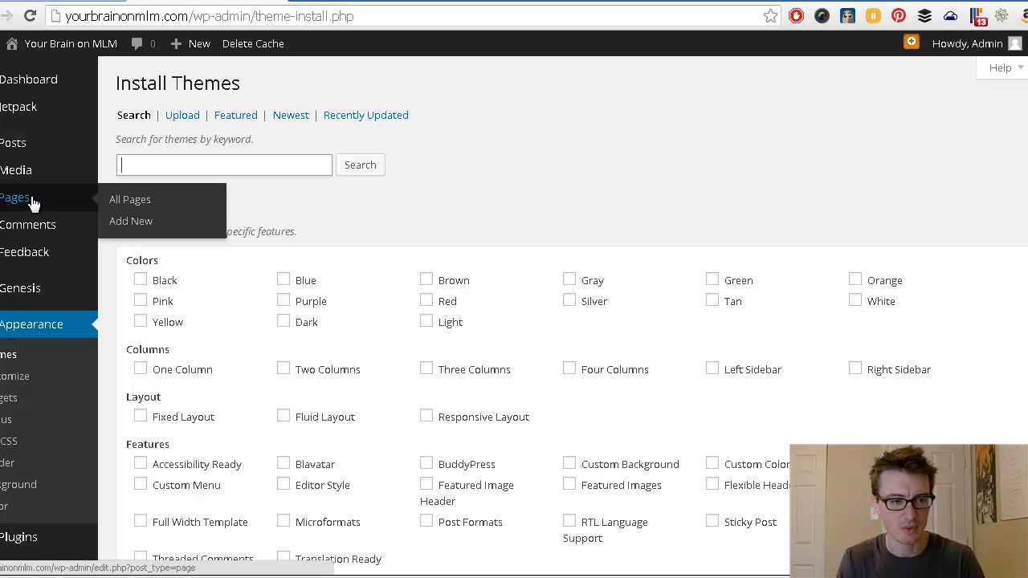
left_click(131, 206)
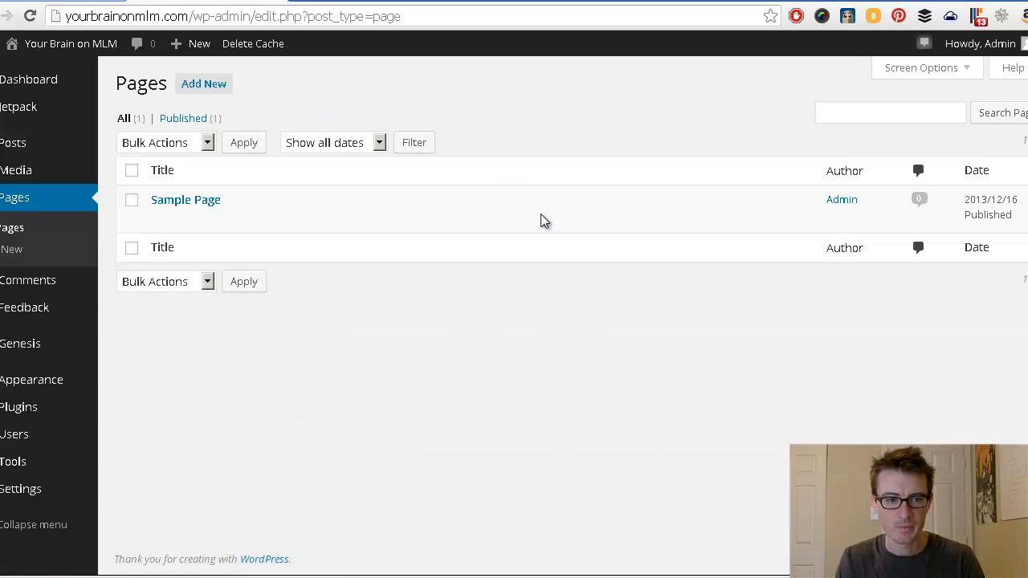
Step: Open the Add New Page editor from the Pages screen
mouse_move(543, 220)
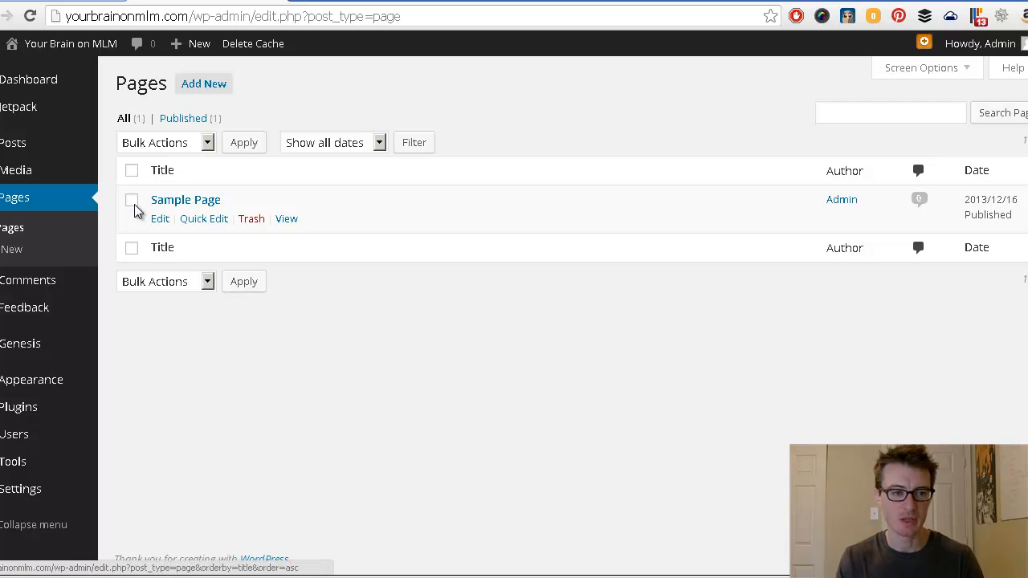
left_click(199, 88)
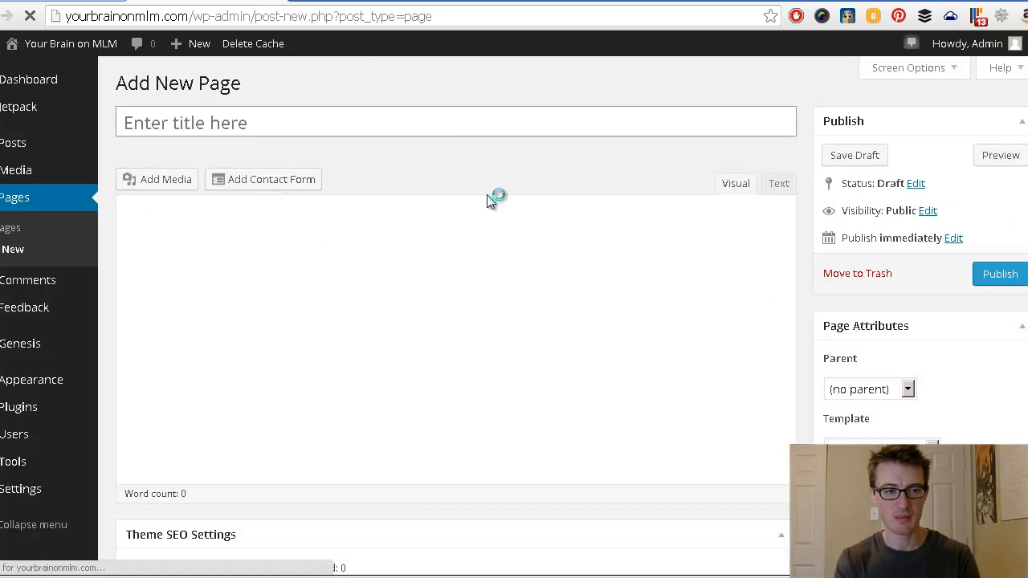
Step: Title the page 'About', paste the prepared HTML story with family photo in Text view, and publish
type("About")
key("Tab")
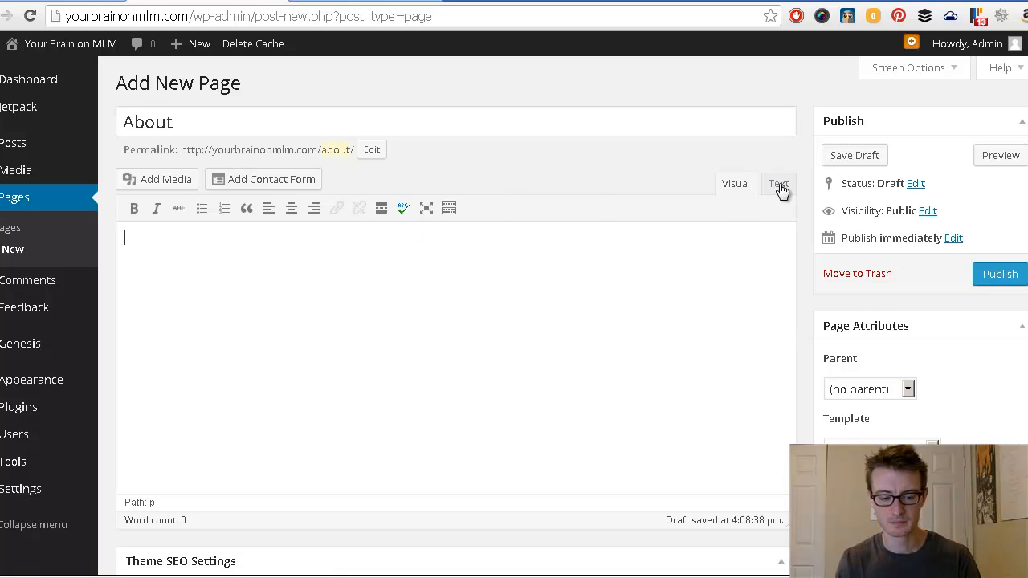
left_click(779, 184)
key("ctrl+v")
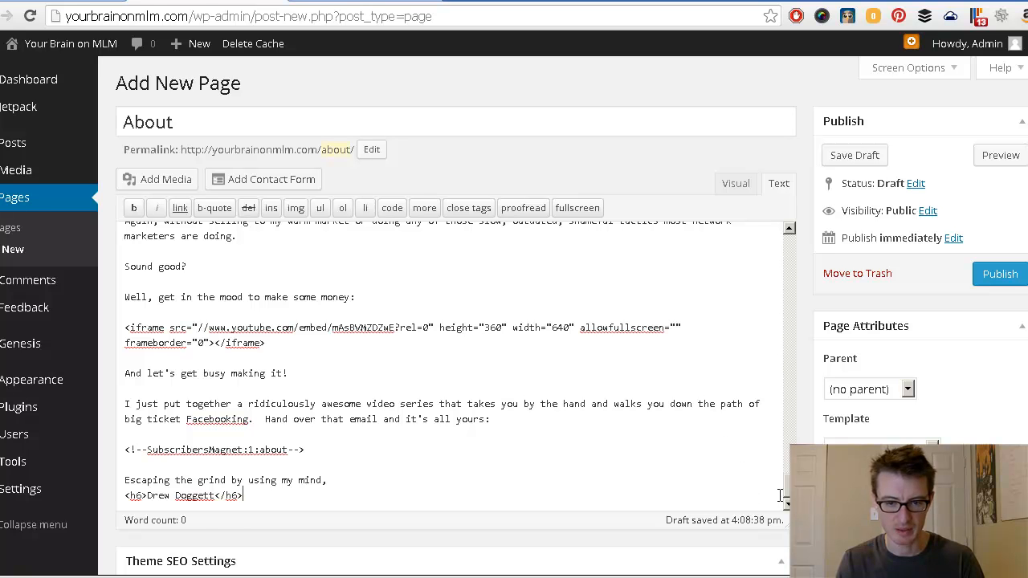
left_click_drag(789, 490, 748, 207)
left_click(734, 184)
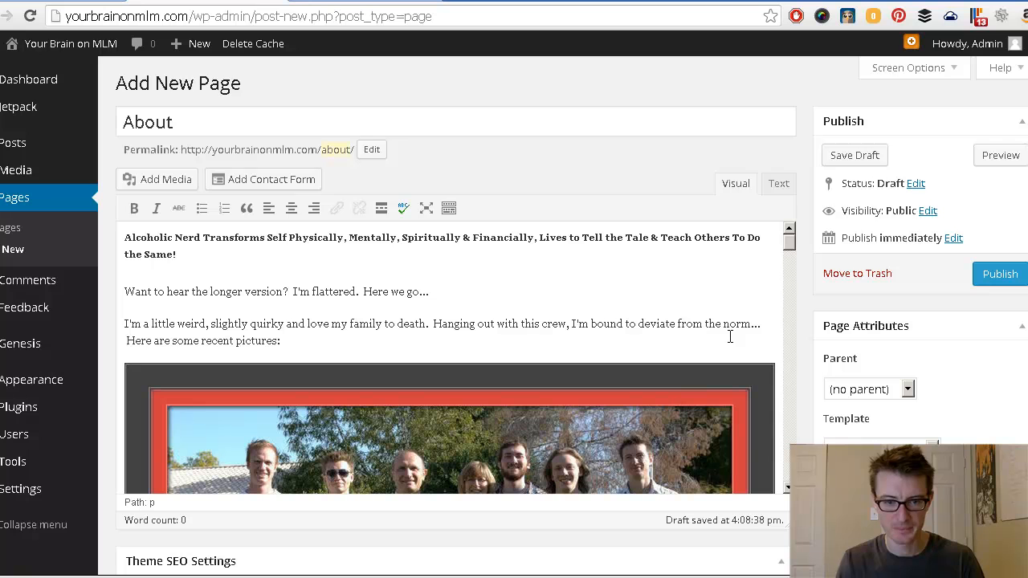
mouse_move(790, 242)
left_mouse_down()
mouse_move(793, 423)
mouse_move(790, 240)
left_mouse_up()
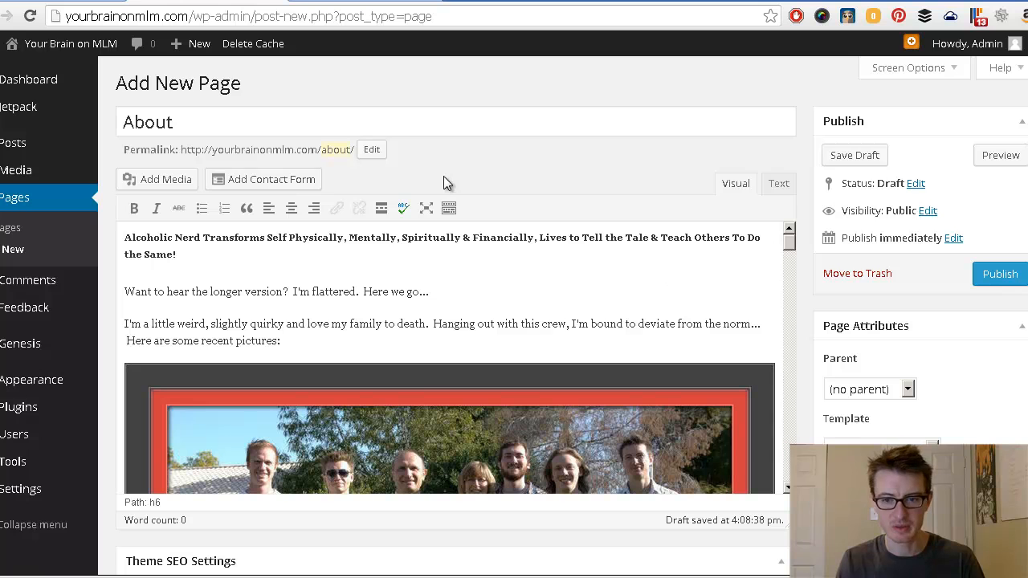
left_click(999, 277)
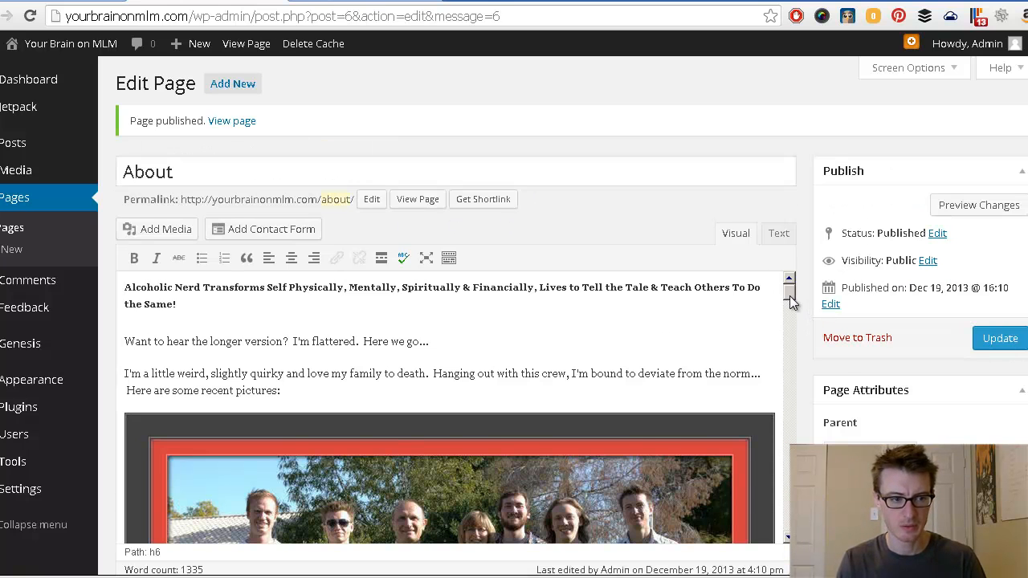
Step: Trash Sample Page from All Pages, then start another blank page
left_click(10, 231)
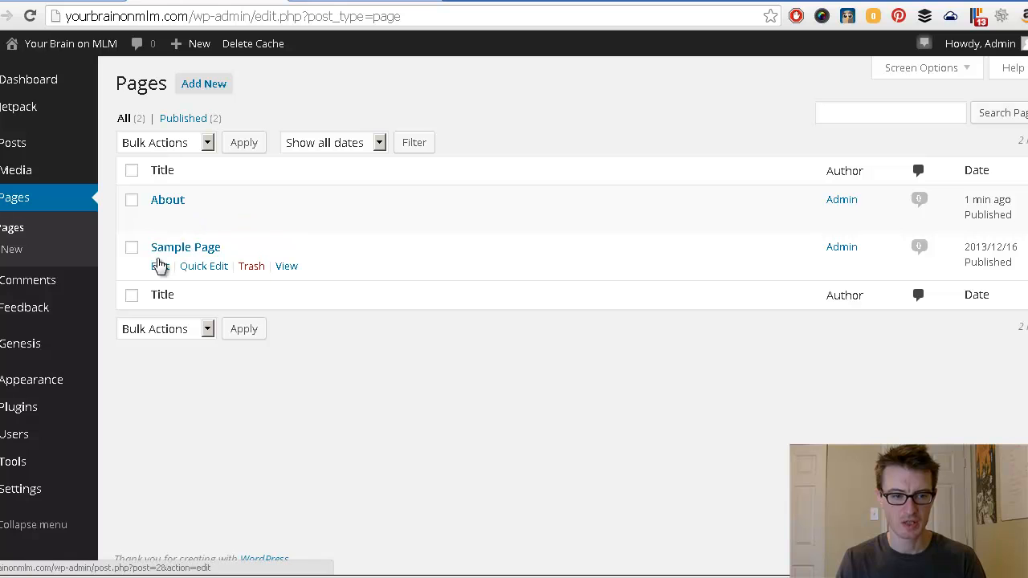
left_click(251, 267)
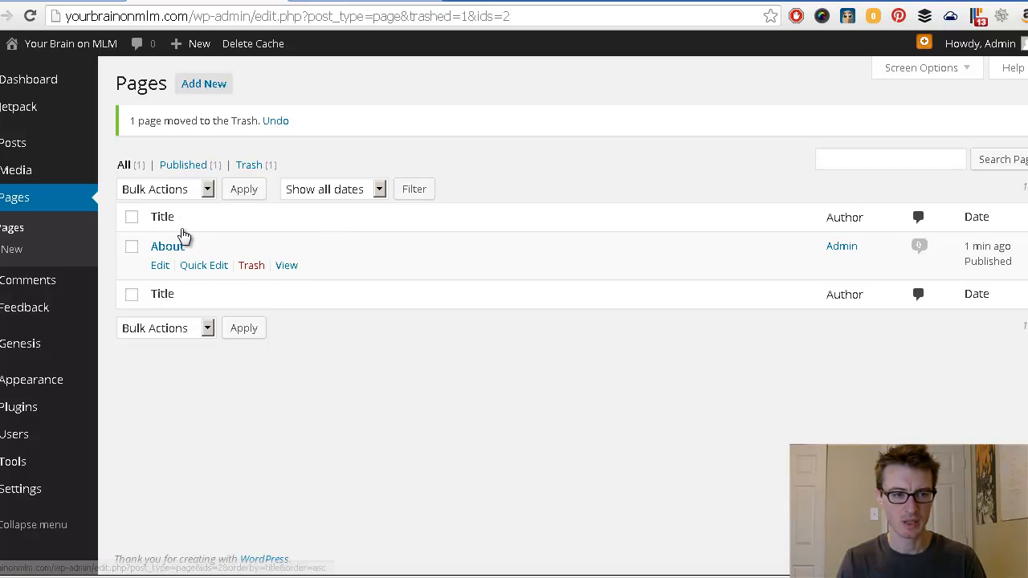
left_click(203, 87)
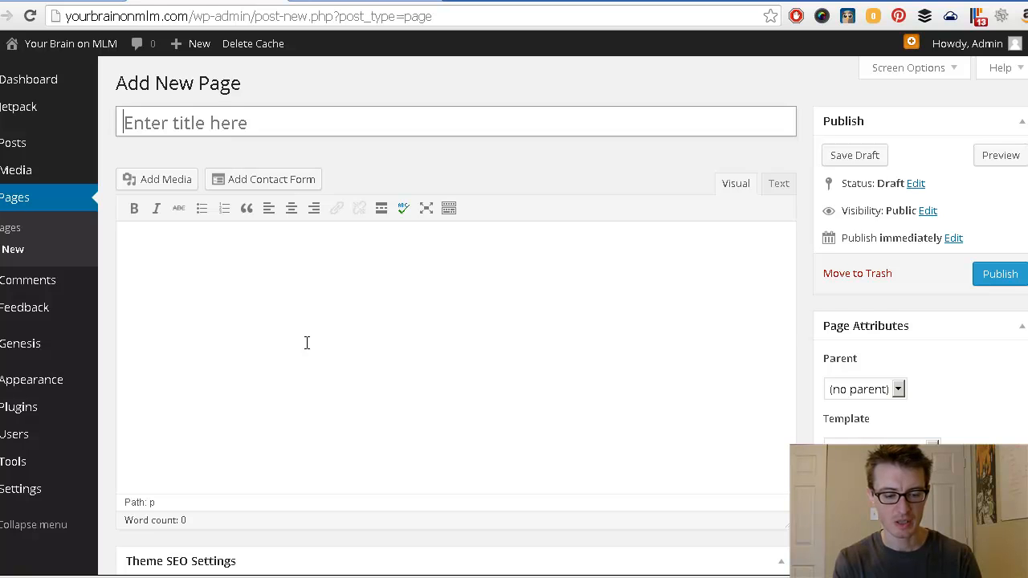
Step: Title the page 'Your Title' and type 'suchness' plus two filler paragraphs in the body
type("Your Title")
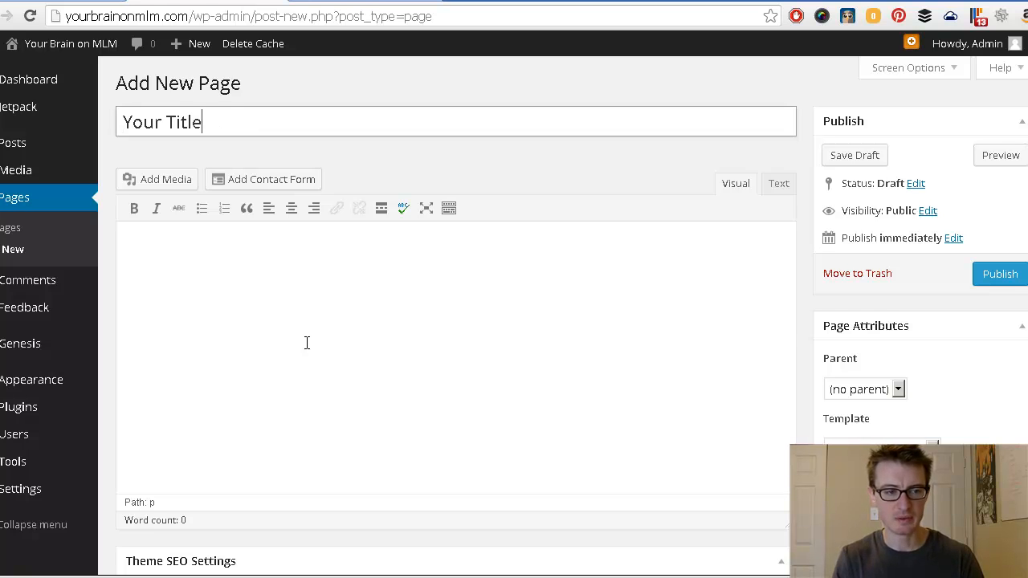
key("Tab")
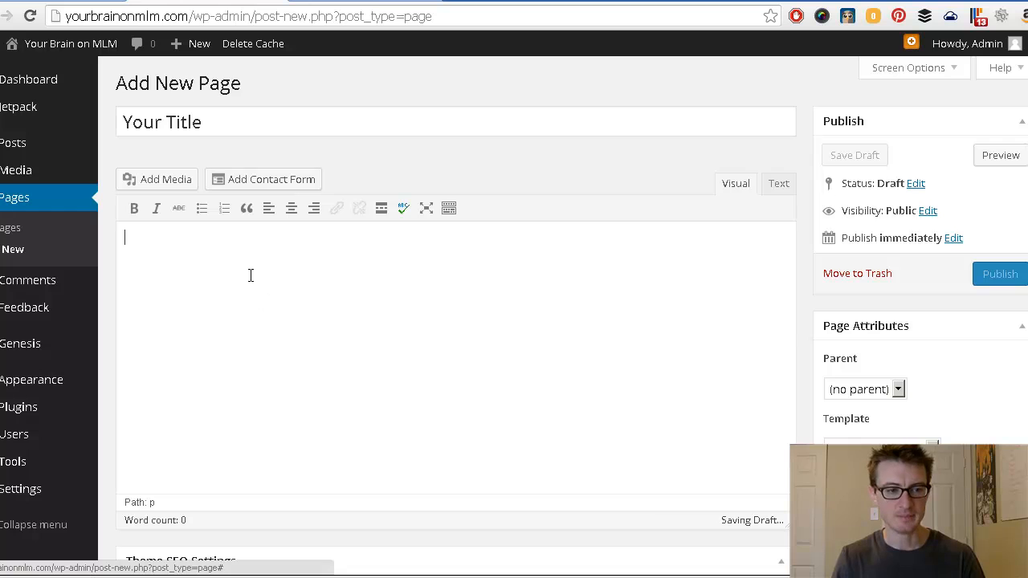
left_click(264, 356)
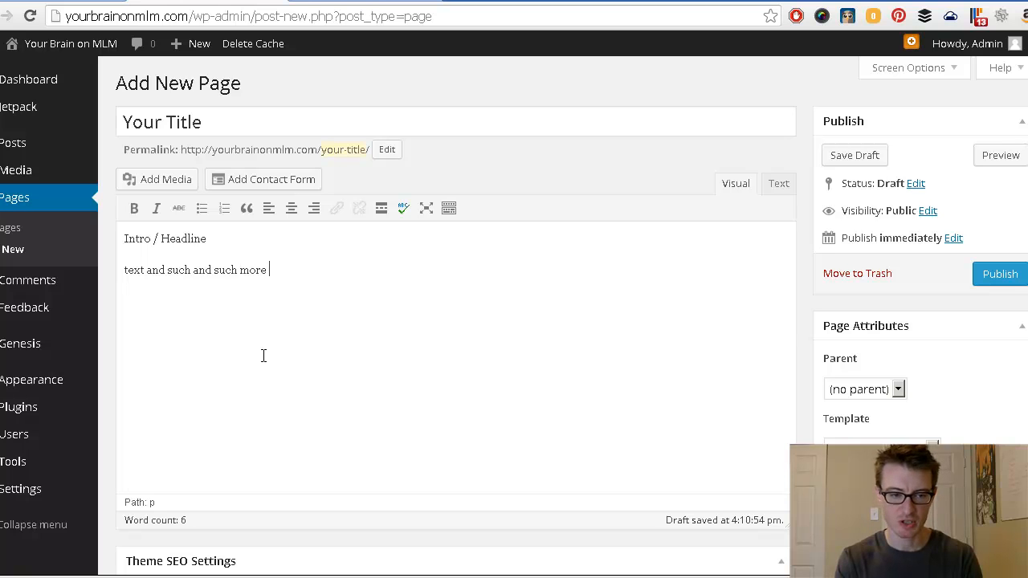
type("suchness")
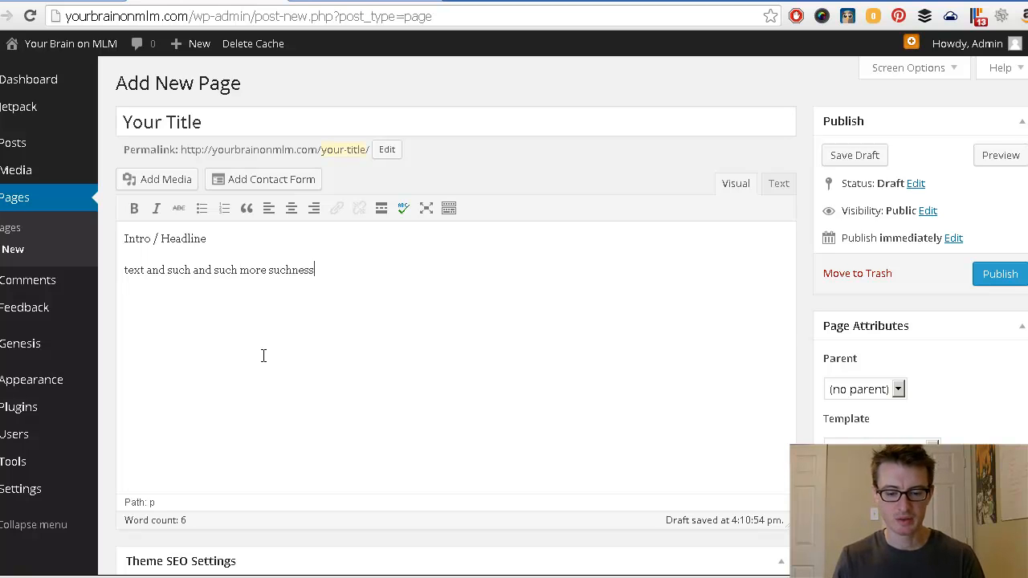
key("Return")
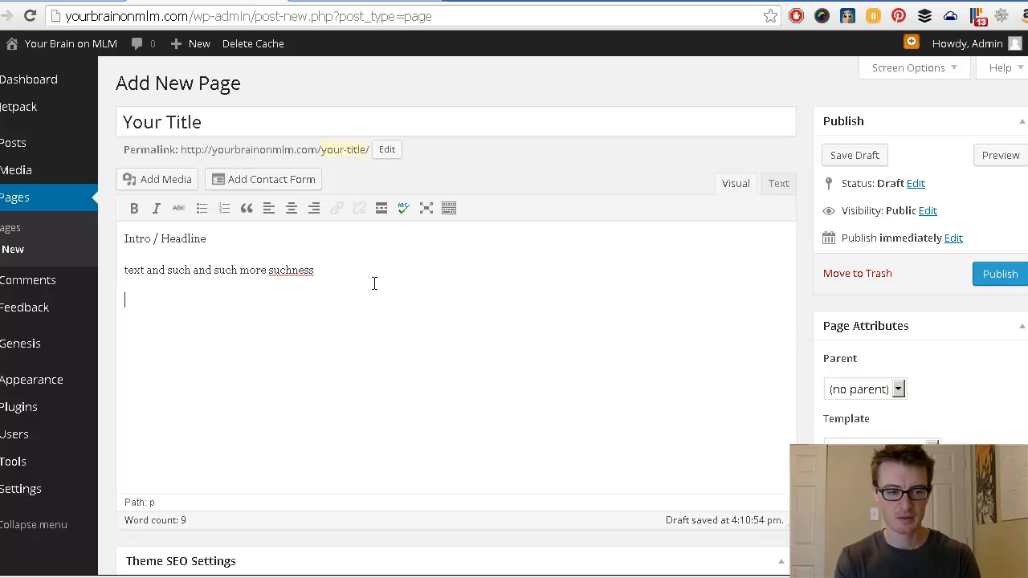
type("jfl;kasjdf lij")
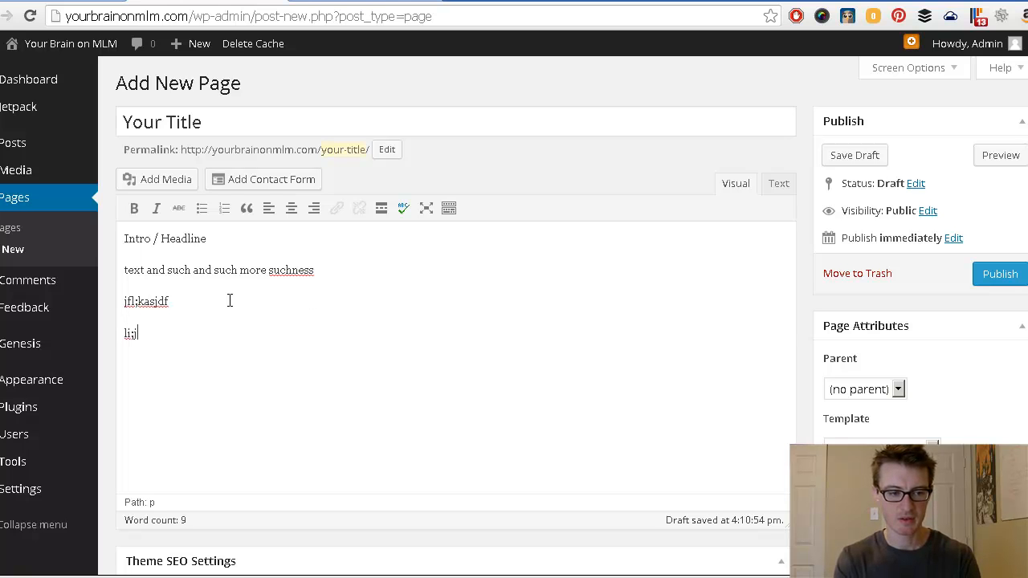
type("girnjfn284884")
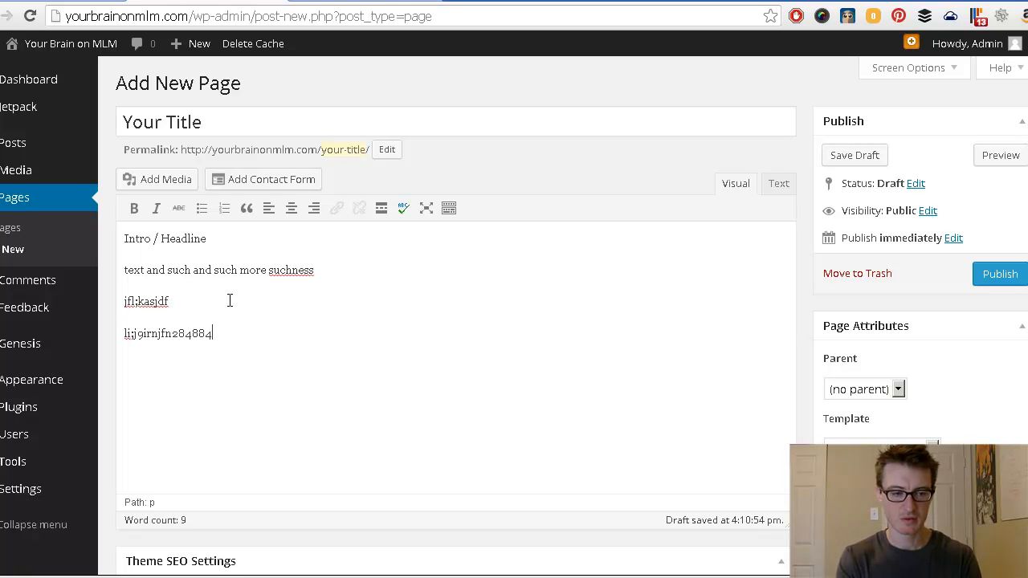
type("8rt74")
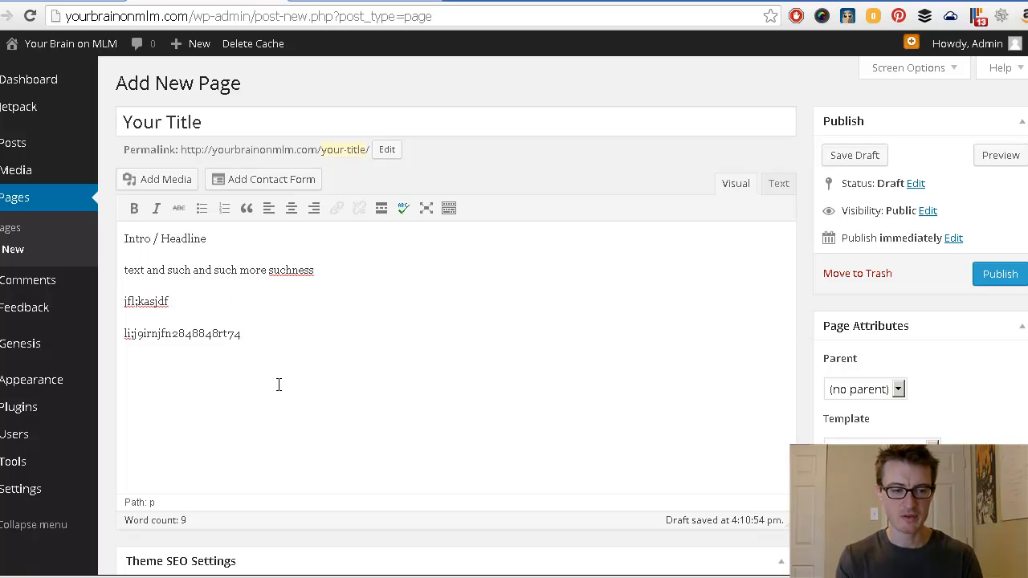
key("Return")
type("fkladsjf;")
key("Return")
key("Return")
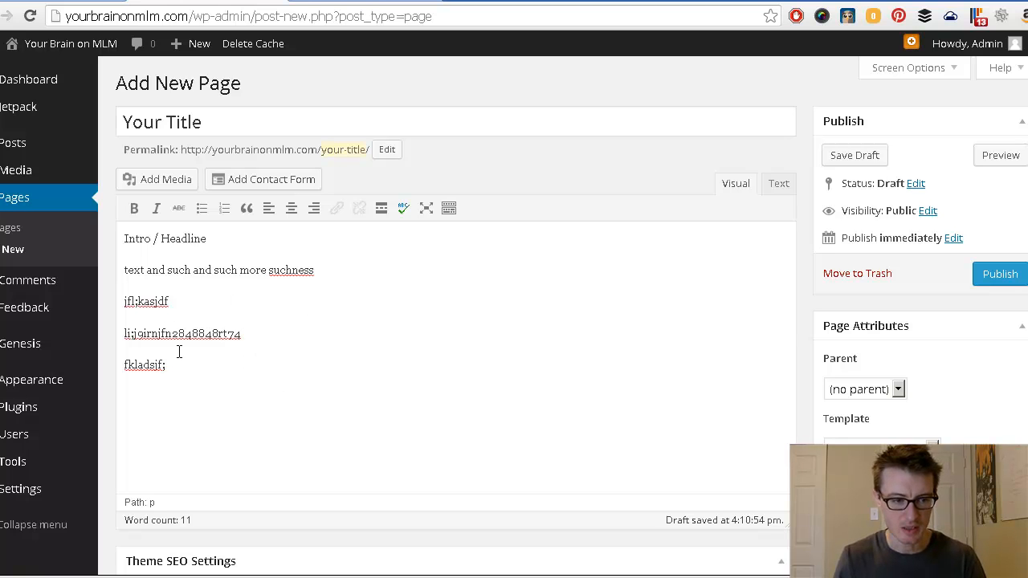
Step: Make the fourth placeholder line bold and the third line italic
left_click_drag(263, 333, 99, 337)
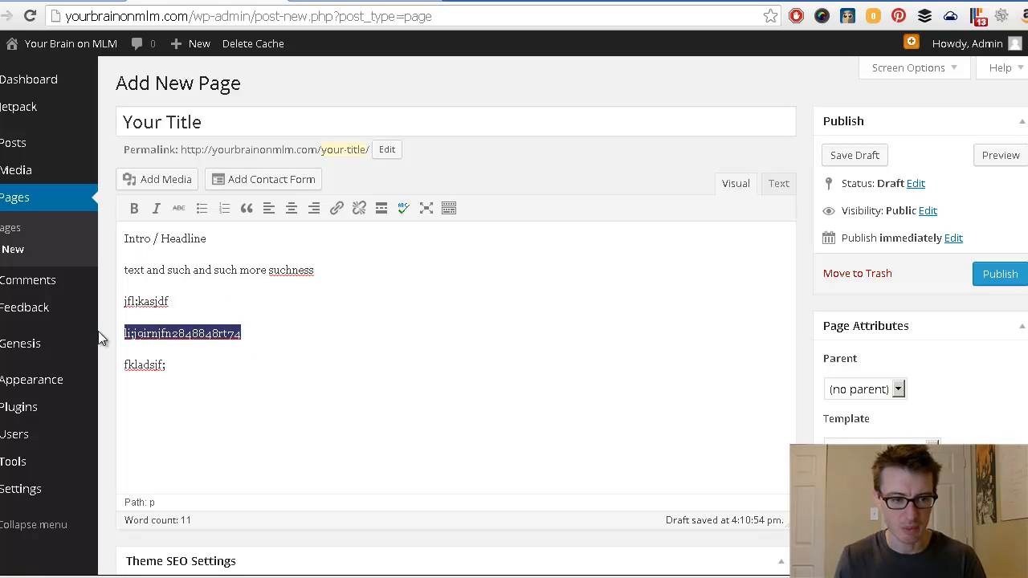
left_click(137, 217)
left_click_drag(175, 301, 127, 275)
left_click(156, 207)
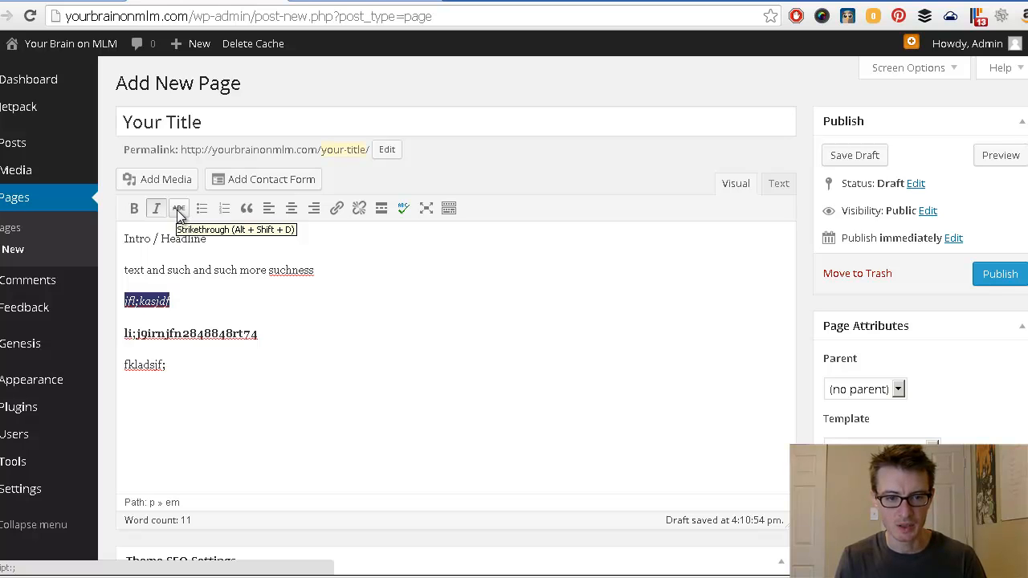
Step: Show the kitchen-sink toolbar row and format the Intro / Headline line as Heading 1
left_click(449, 209)
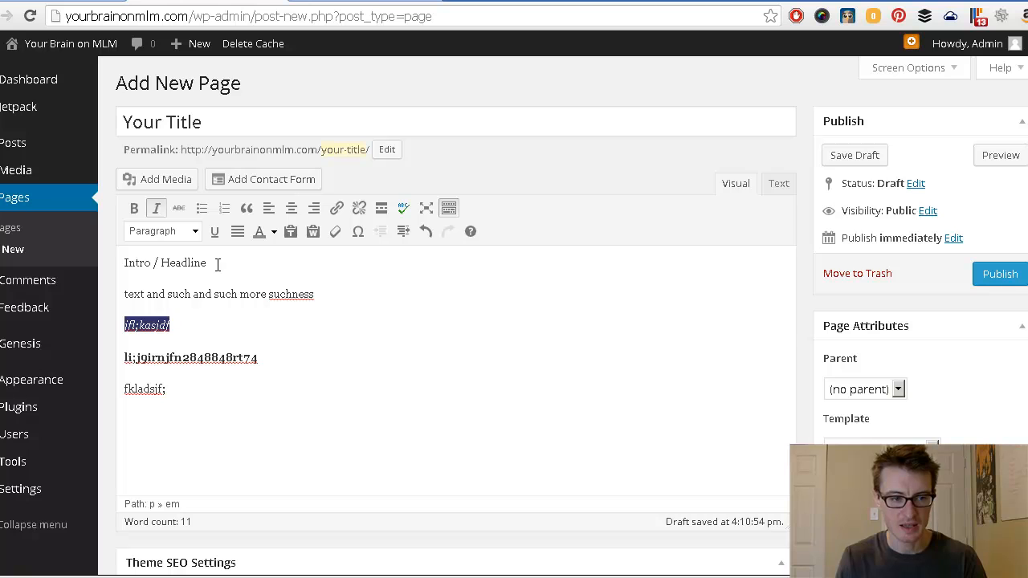
left_click_drag(217, 265, 107, 262)
left_click(194, 229)
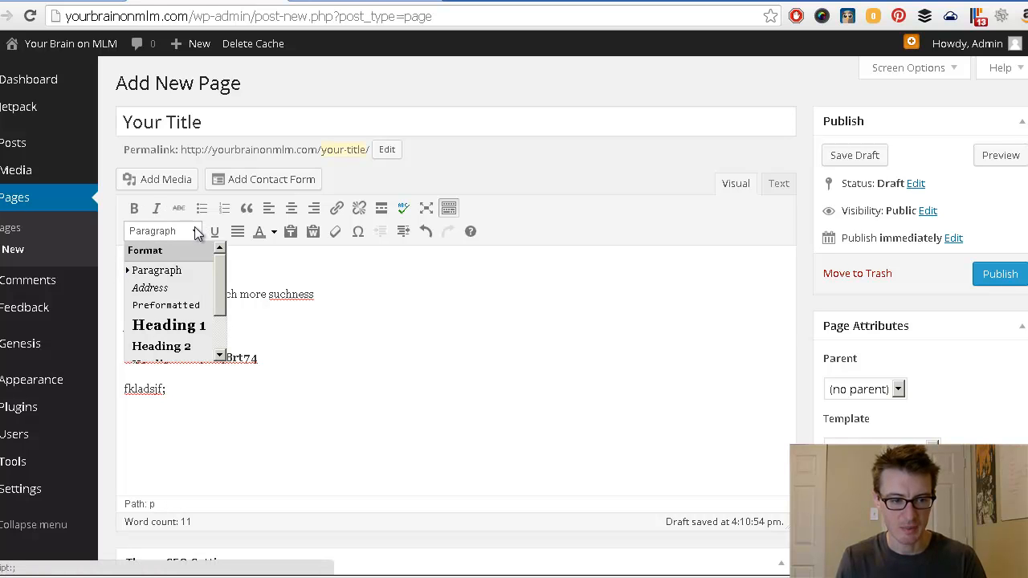
left_click(178, 331)
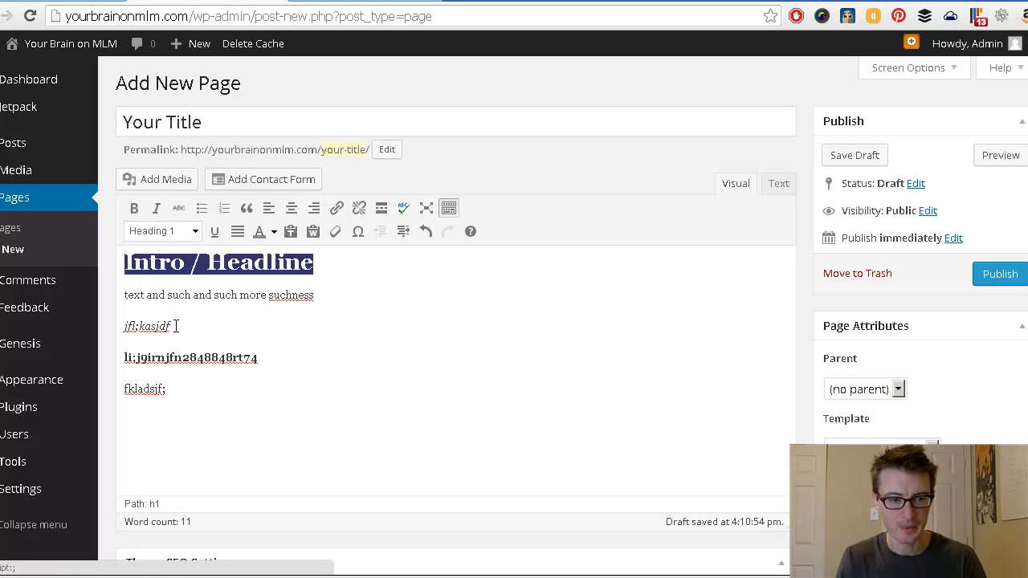
left_click(347, 267)
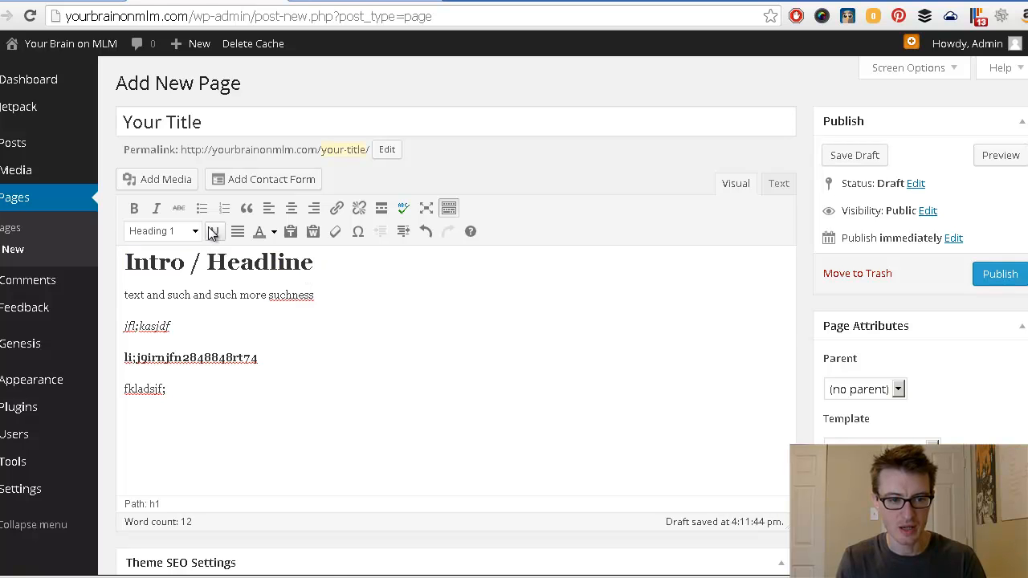
Step: Add a new numbered list item at the end of the page text
key("ctrl+End")
key("Return")
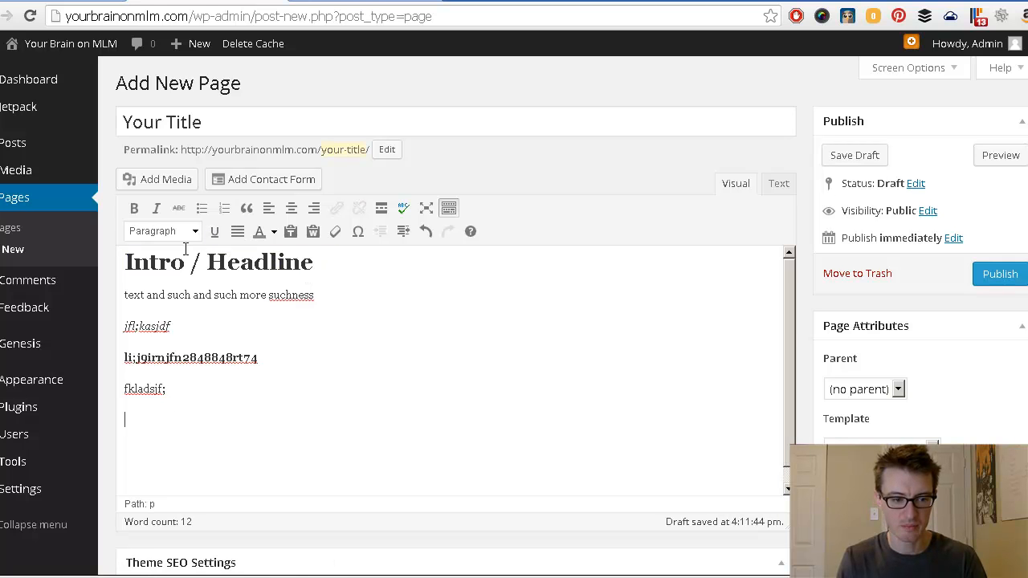
left_click(203, 210)
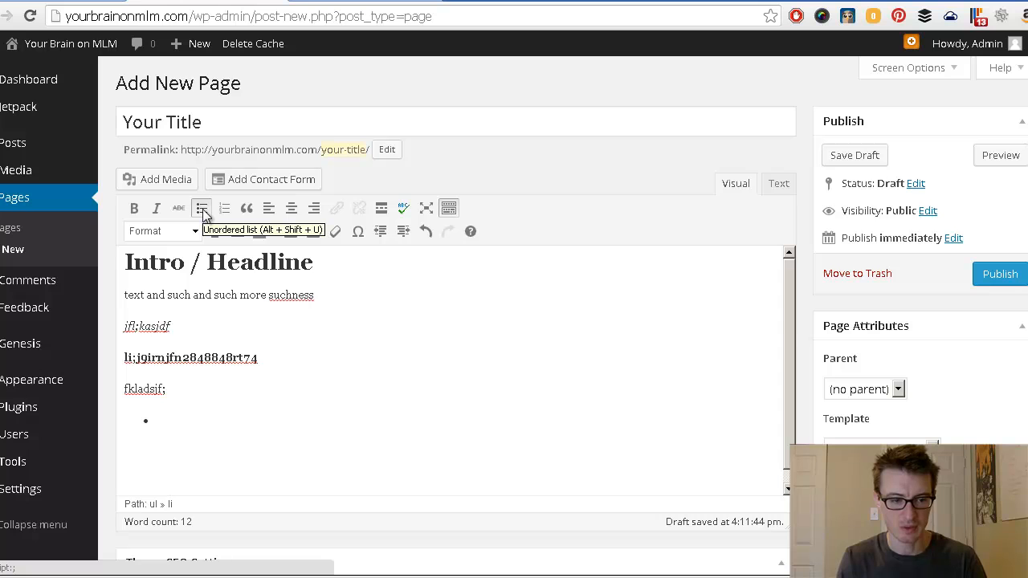
left_click(224, 211)
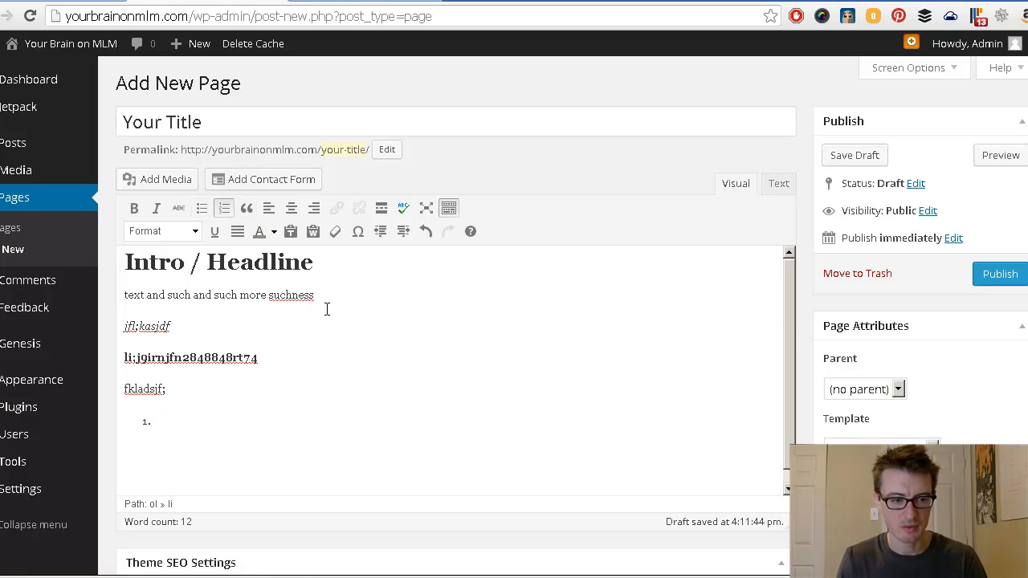
Step: Turn the 'text and such and such more suchness' line into a blockquote
left_click_drag(320, 292, 115, 294)
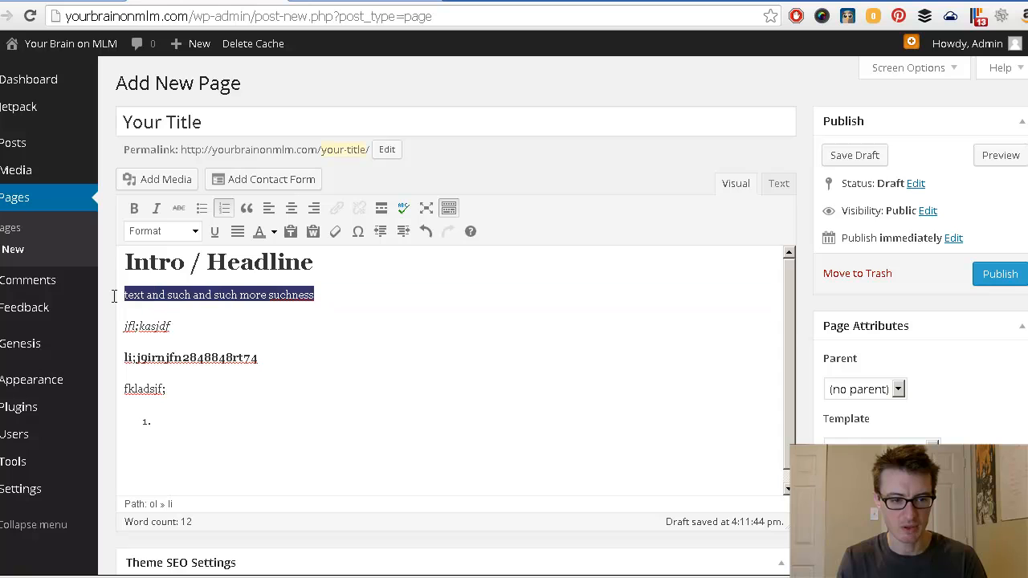
left_click(248, 209)
left_click(365, 294)
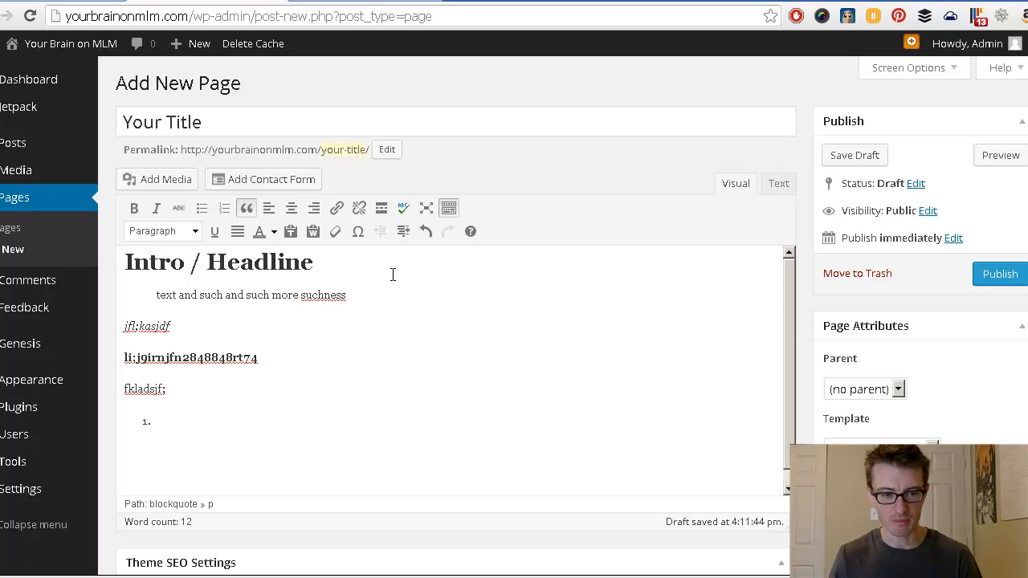
left_click_drag(354, 296, 152, 293)
left_click(335, 209)
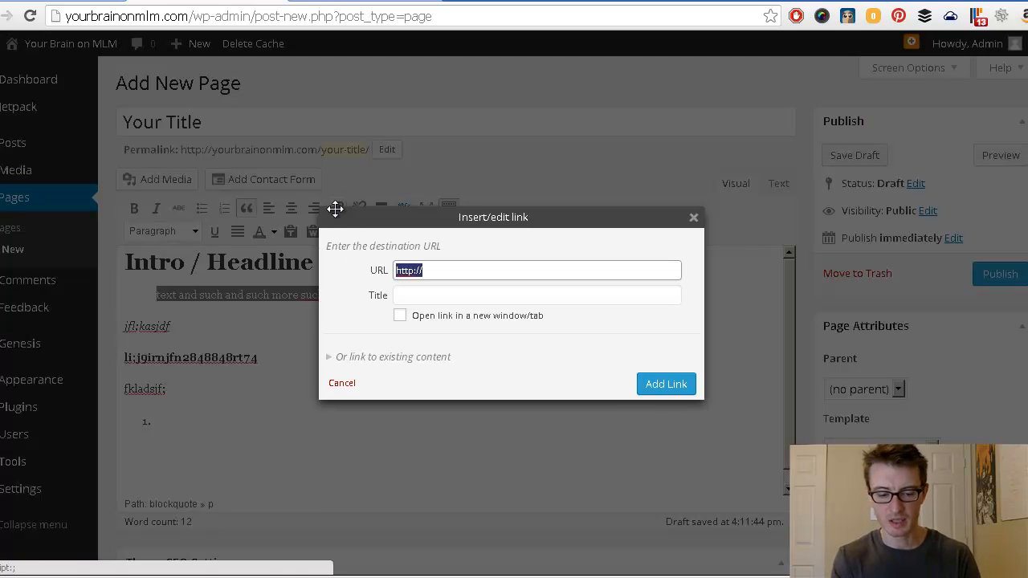
left_click(454, 270)
type("ww")
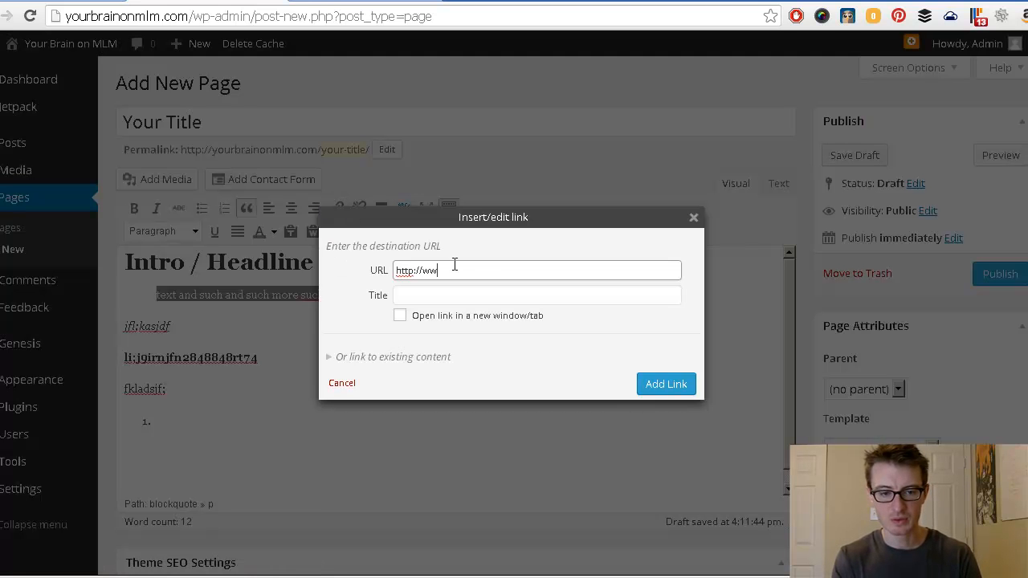
type("w.google.com")
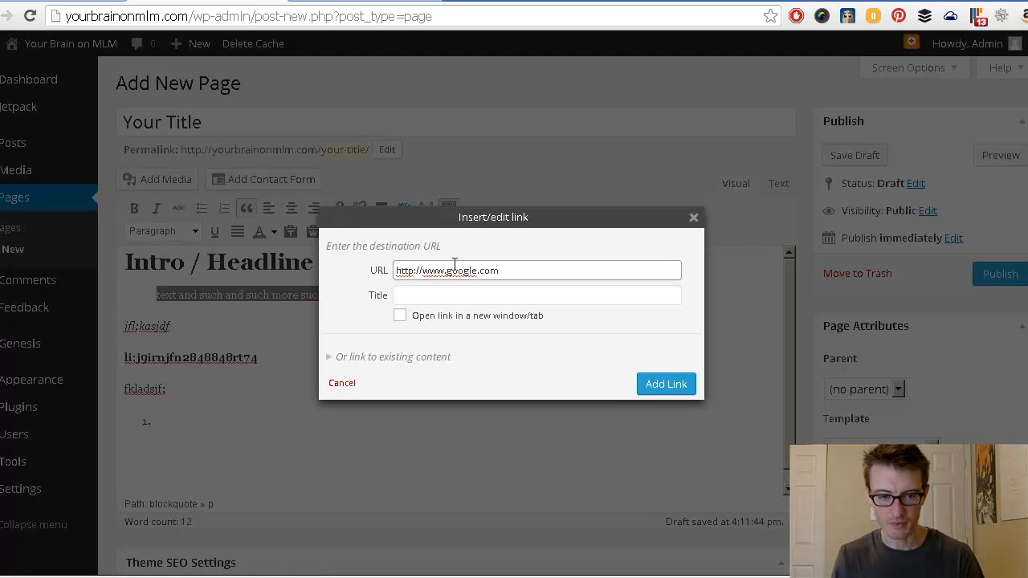
left_click(400, 318)
left_click(676, 385)
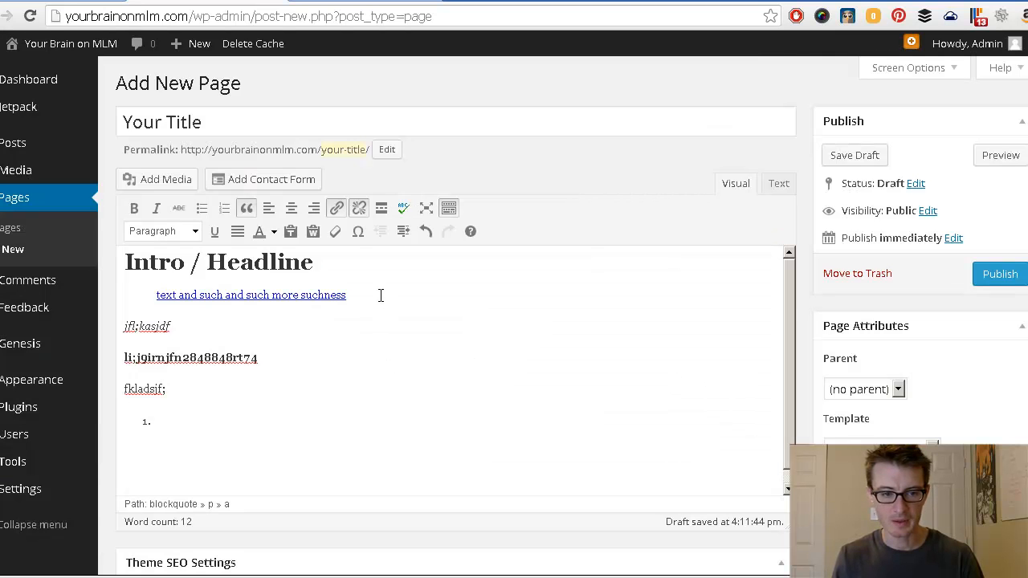
left_click_drag(365, 297, 154, 299)
key("alt+shift+s")
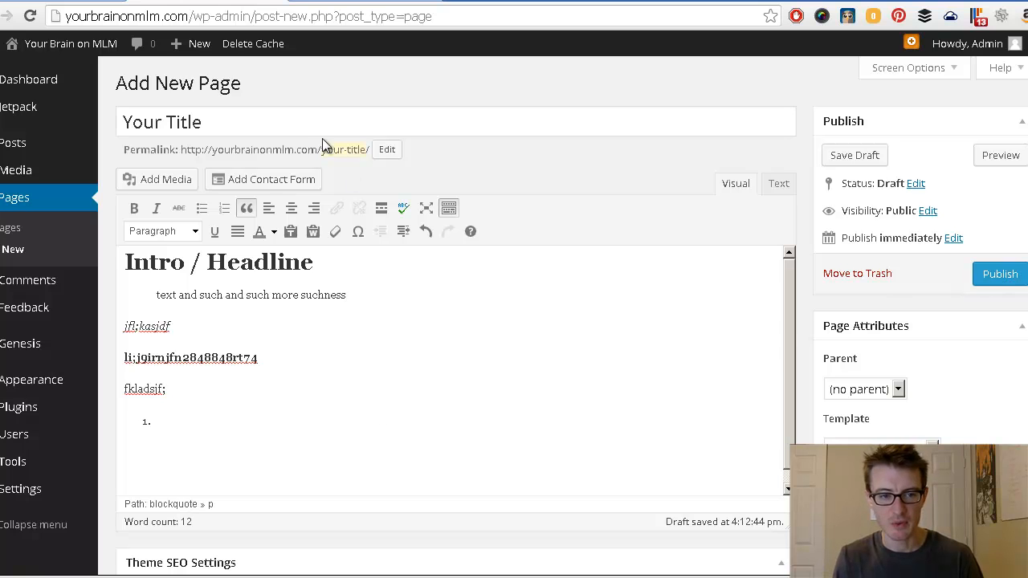
Step: Replace 'Your Title' with an About title naming the author as the MLM Badass
left_click_drag(322, 151, 366, 149)
left_click(366, 149)
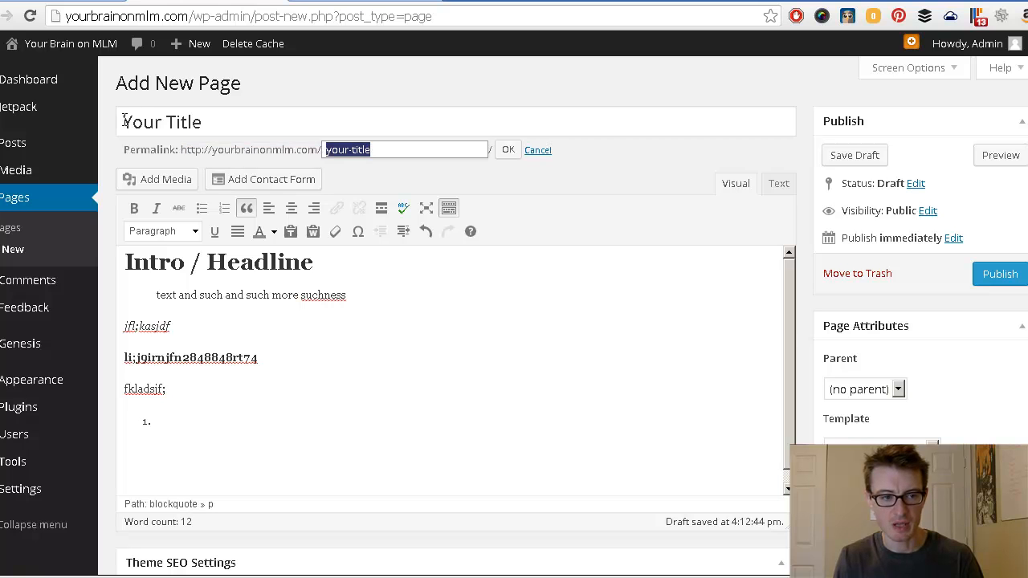
left_click(137, 120)
key("ctrl+a")
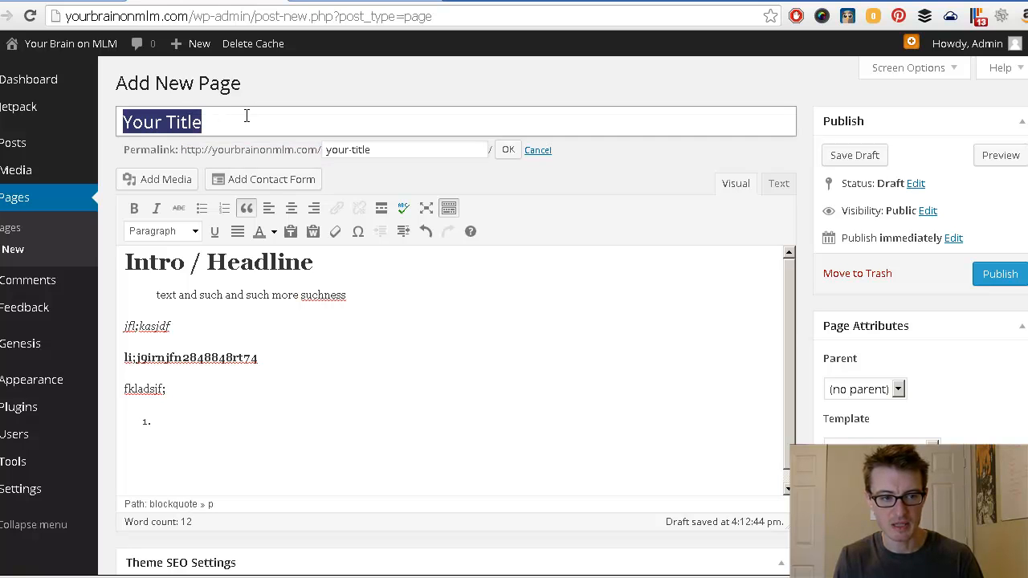
left_click(125, 122)
left_click_drag(227, 126, 109, 122)
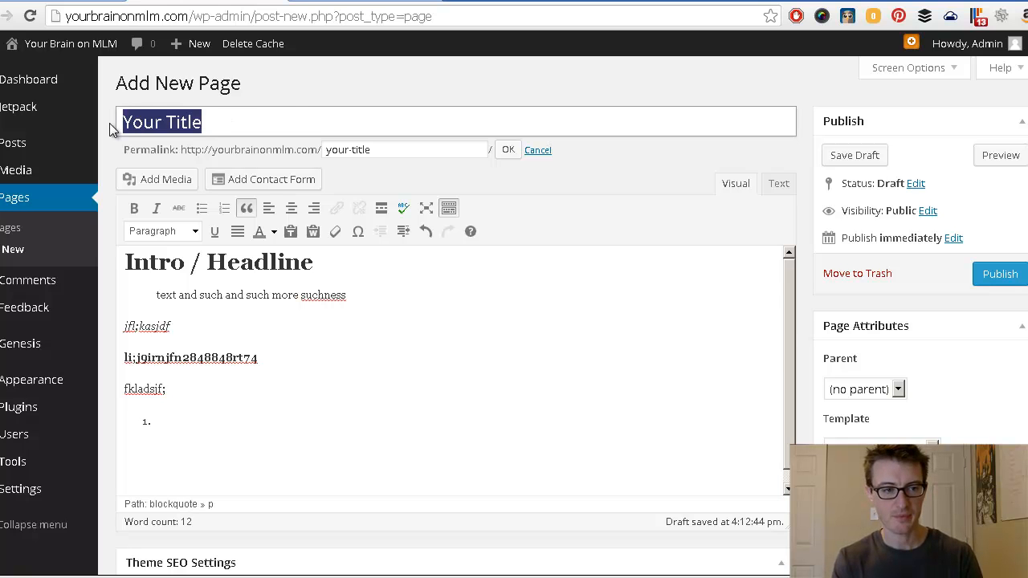
type("A")
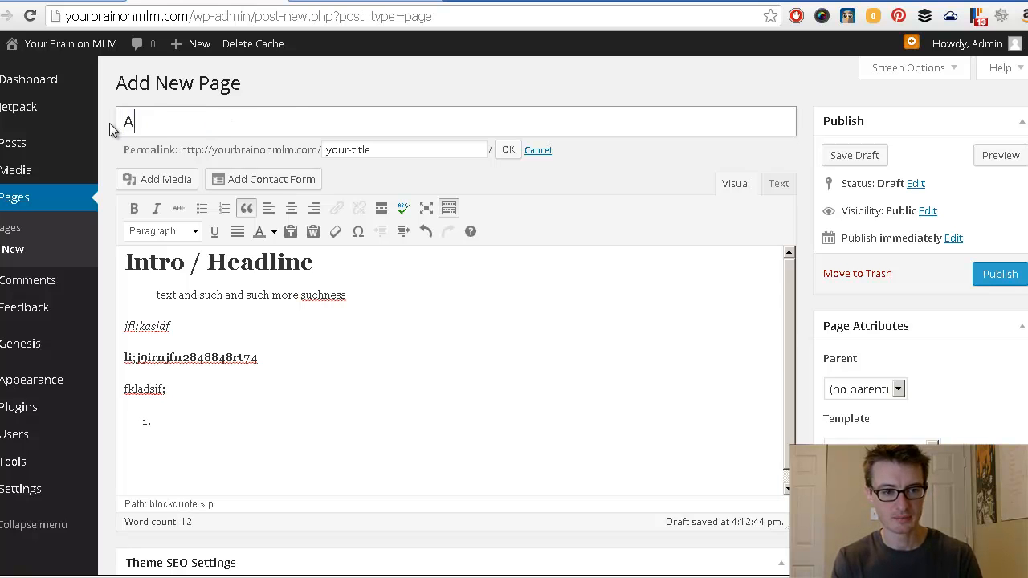
type("bout Drew ")
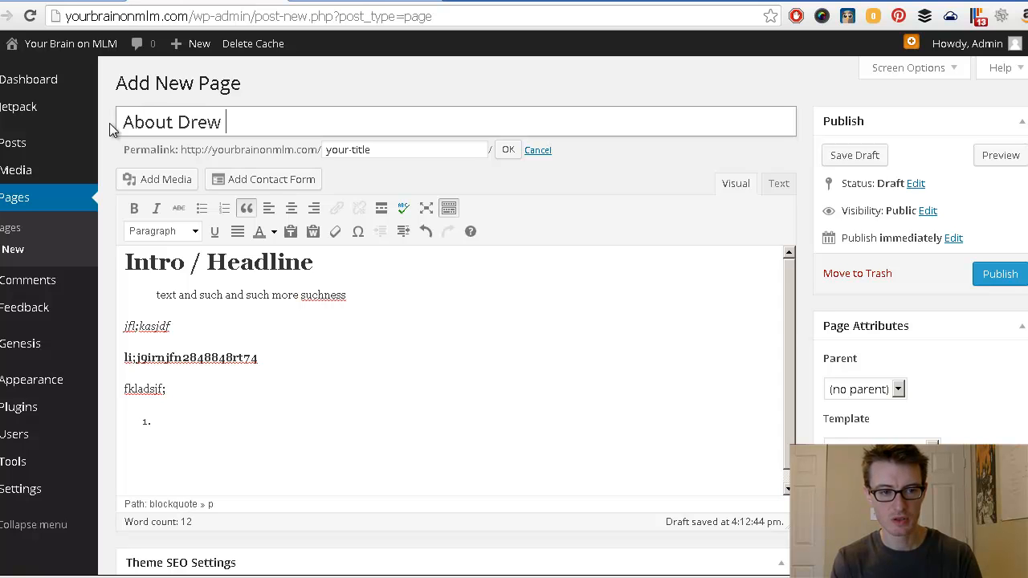
type("the B")
key("BackSpace")
type("MLM ")
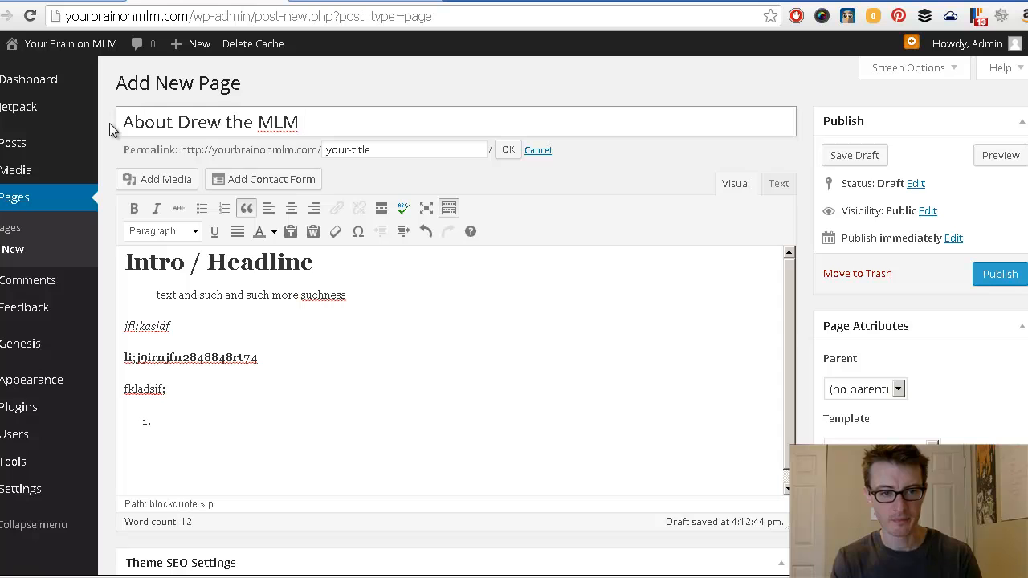
type("Badass")
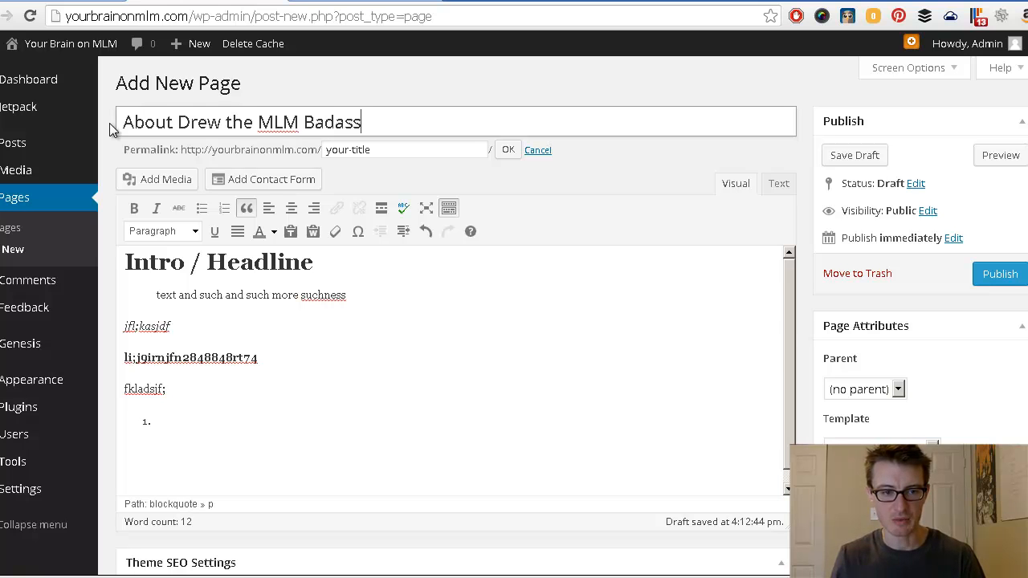
Step: Set the permalink slug to about-2, then send this draft page to the trash
left_click(392, 150)
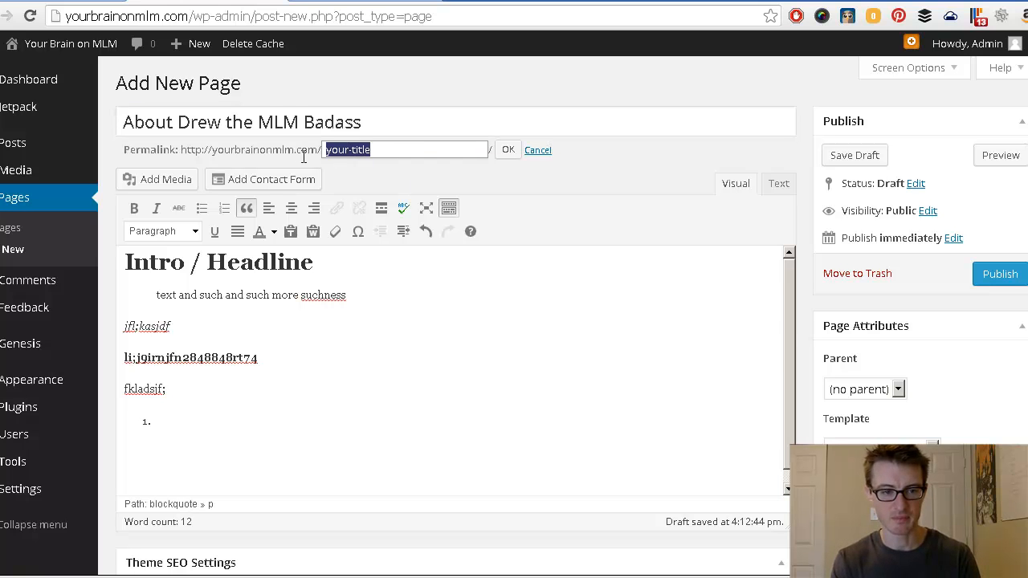
type("about")
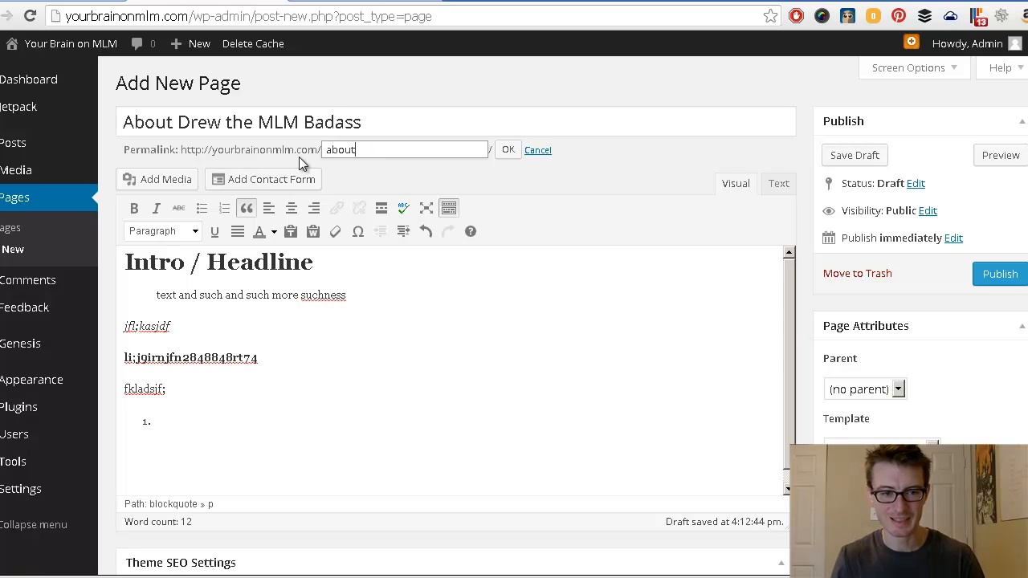
left_click(509, 149)
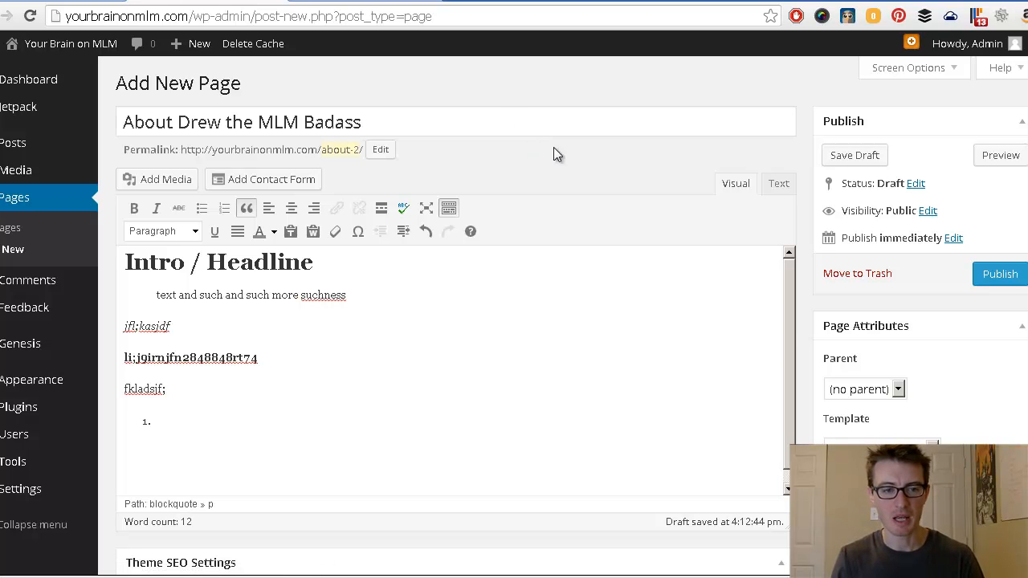
left_click(358, 150)
left_click(355, 150)
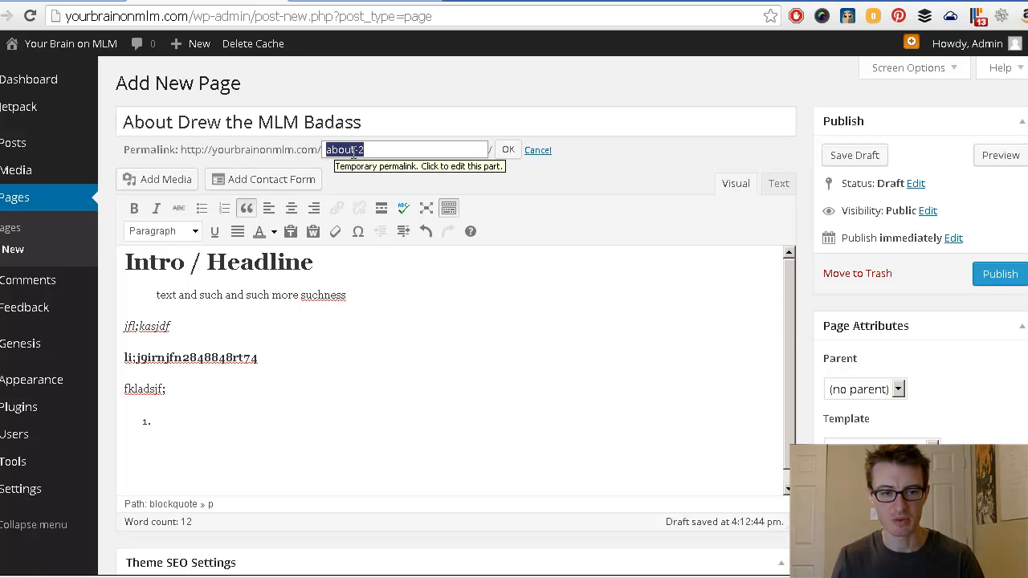
left_click(442, 148)
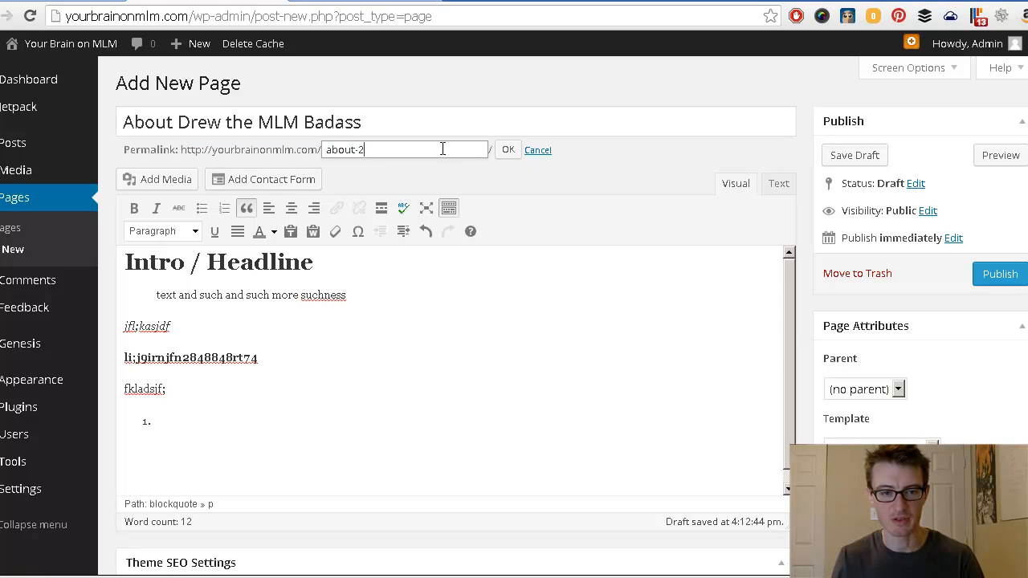
left_click(537, 152)
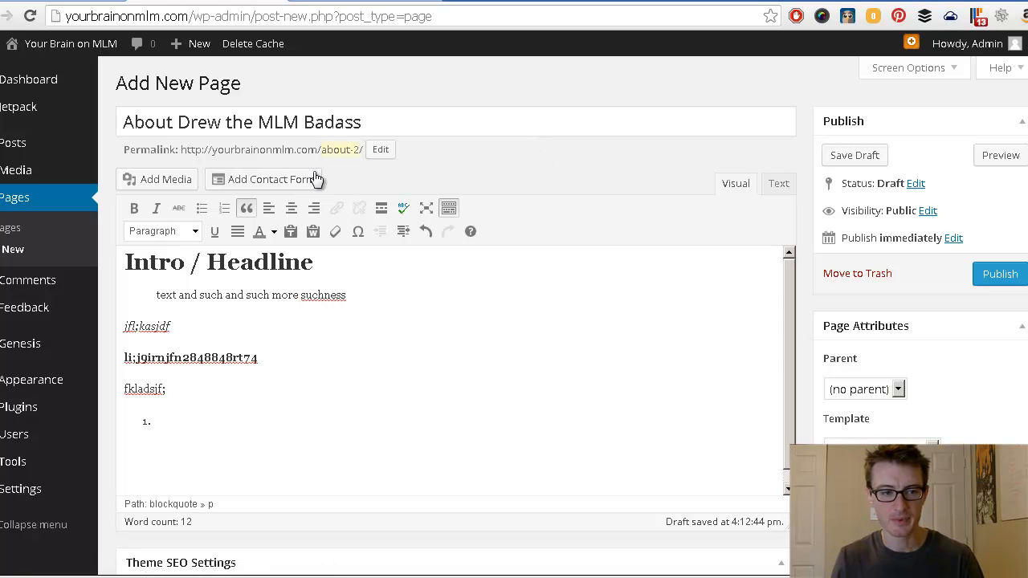
left_click_drag(172, 122, 324, 120)
left_click(439, 169)
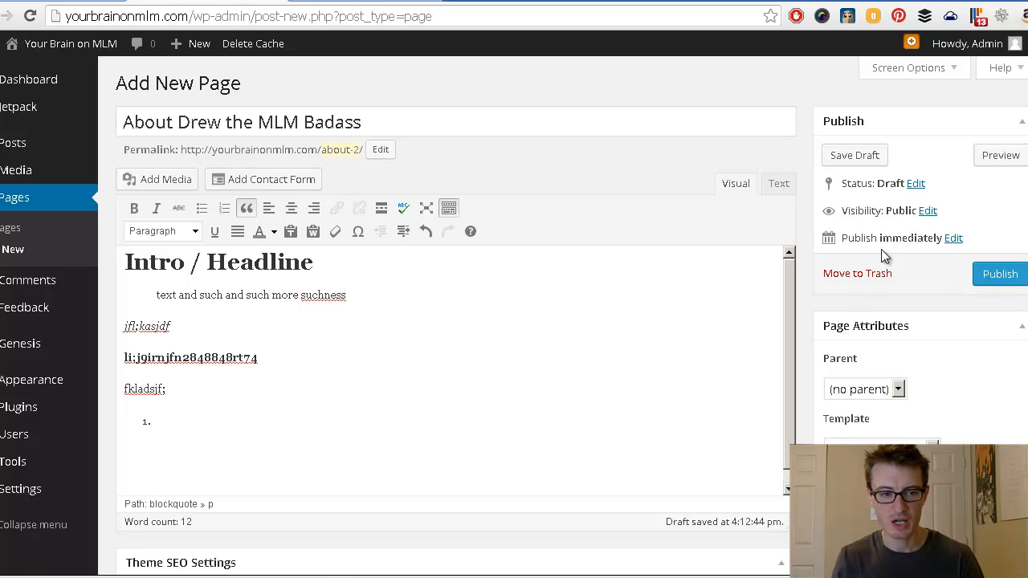
left_click(864, 273)
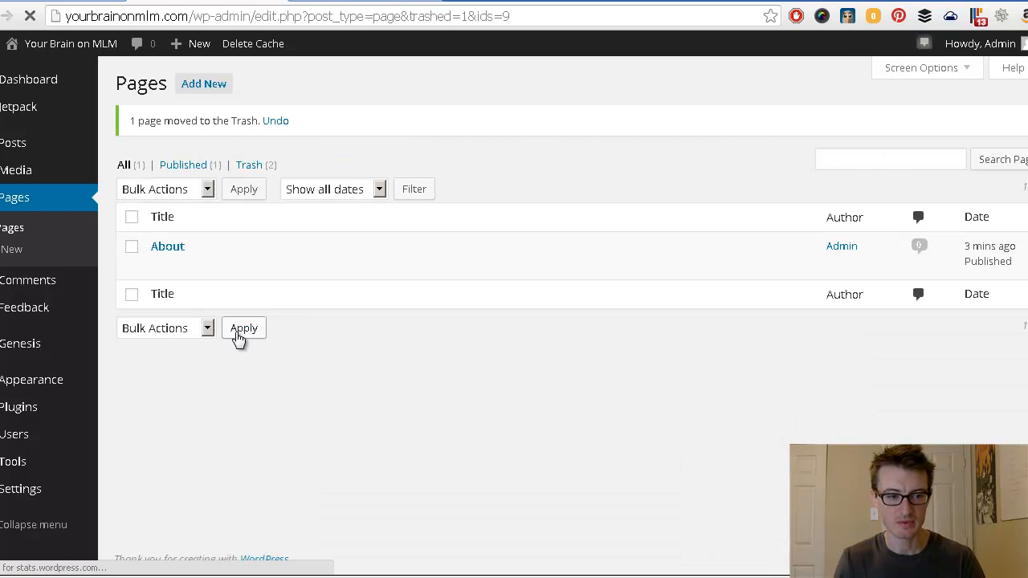
Step: Check the Pages list now shows only the published About page, with 2 in Trash
mouse_move(362, 270)
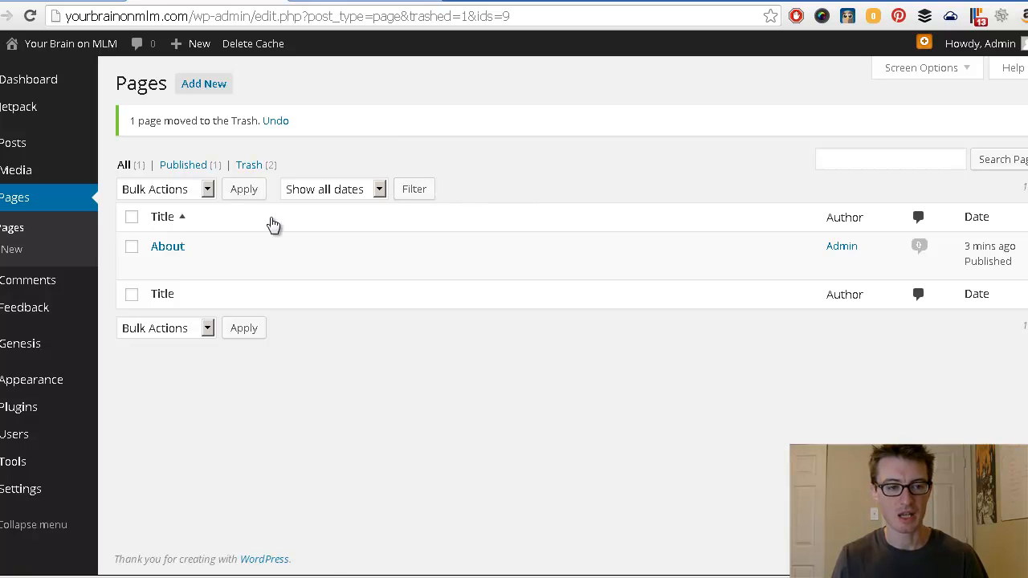
mouse_move(191, 263)
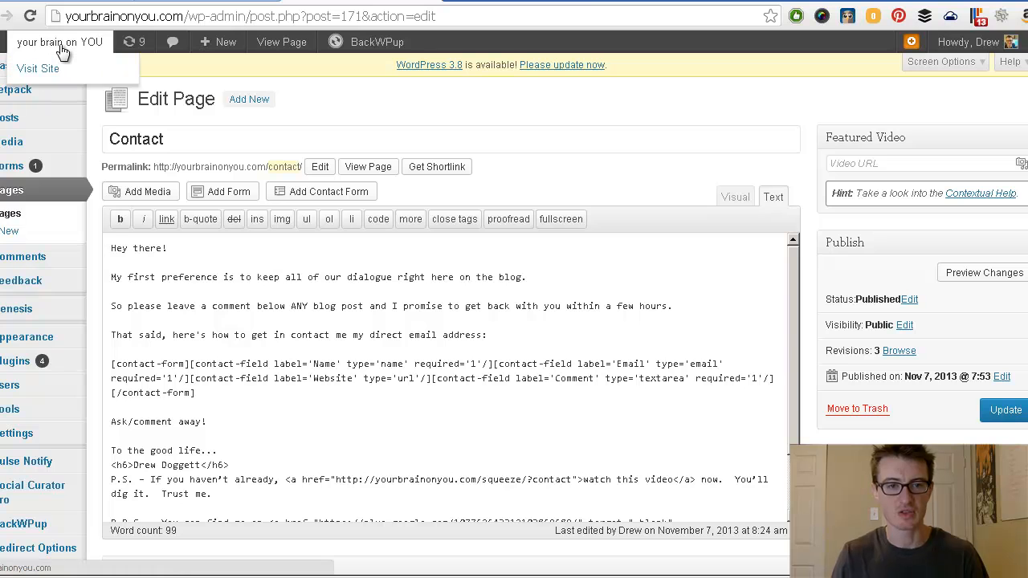
Step: Switch to the yourbrainonyou.com tab to view its live homepage
left_click(521, 1)
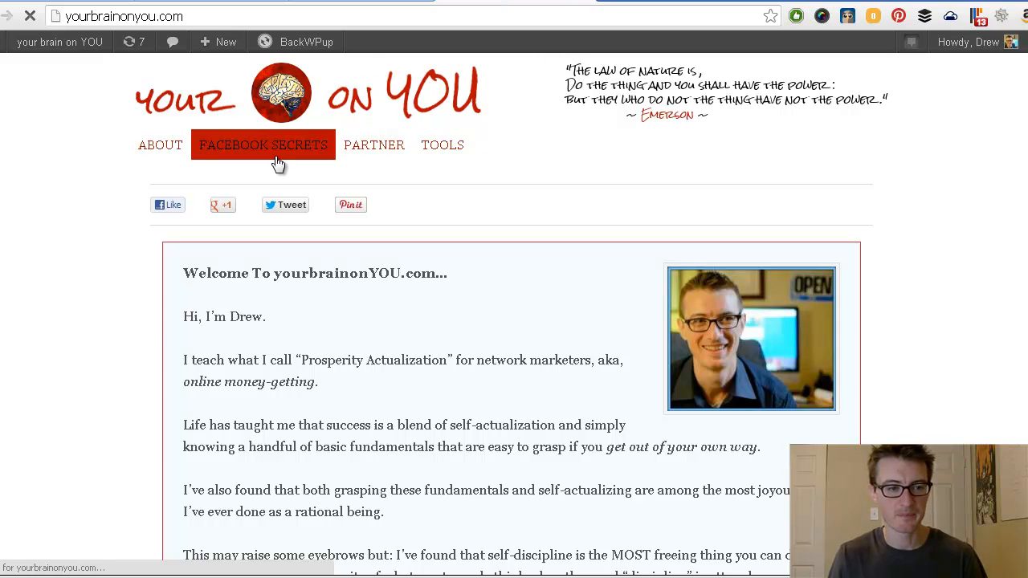
Step: Read through yourbrainonyou.com's About page, then return to the Contact page editor
left_click(161, 149)
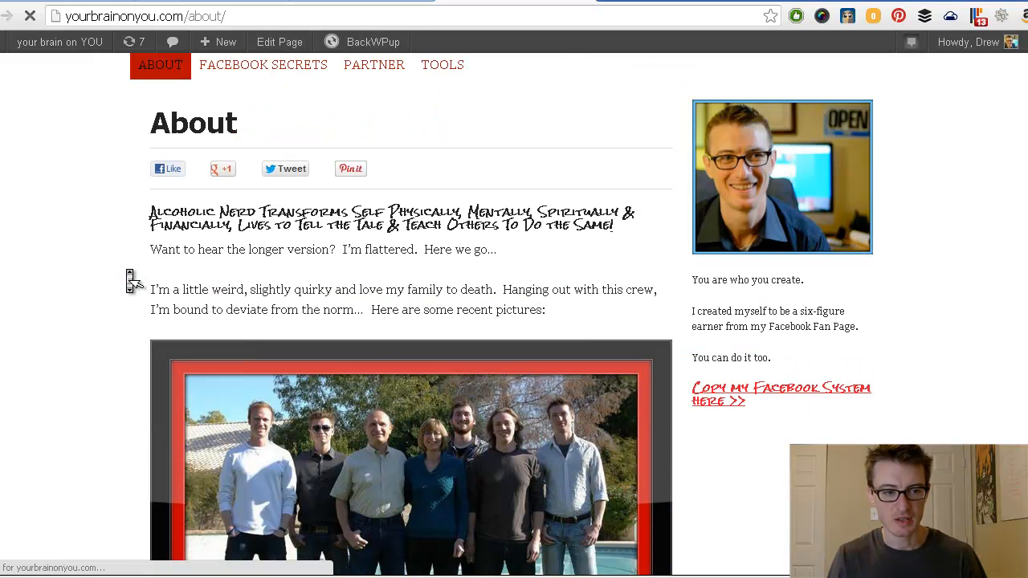
scroll(128, 277, "down", 2)
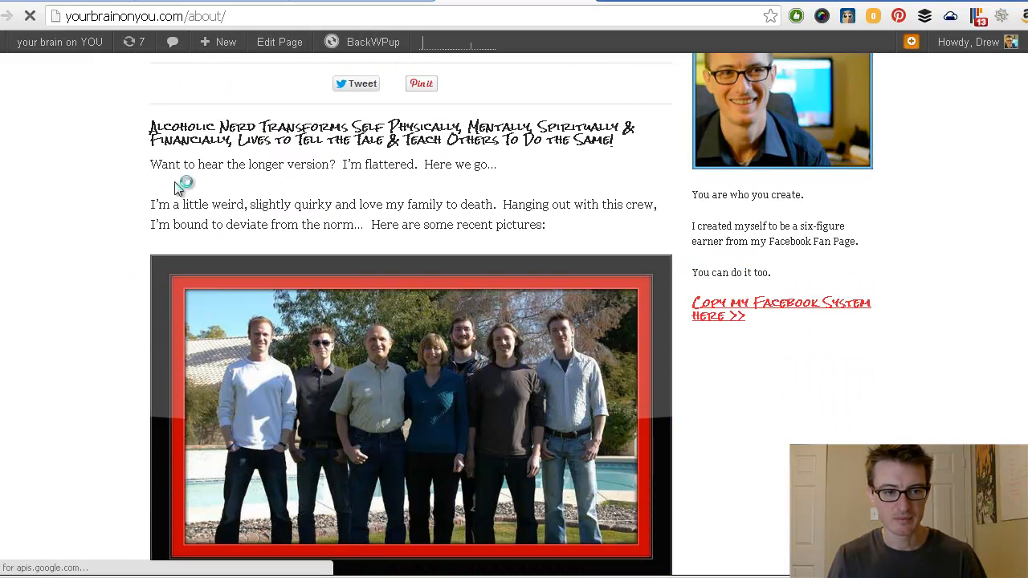
scroll(128, 270, "down", 4)
scroll(128, 271, "down", 2)
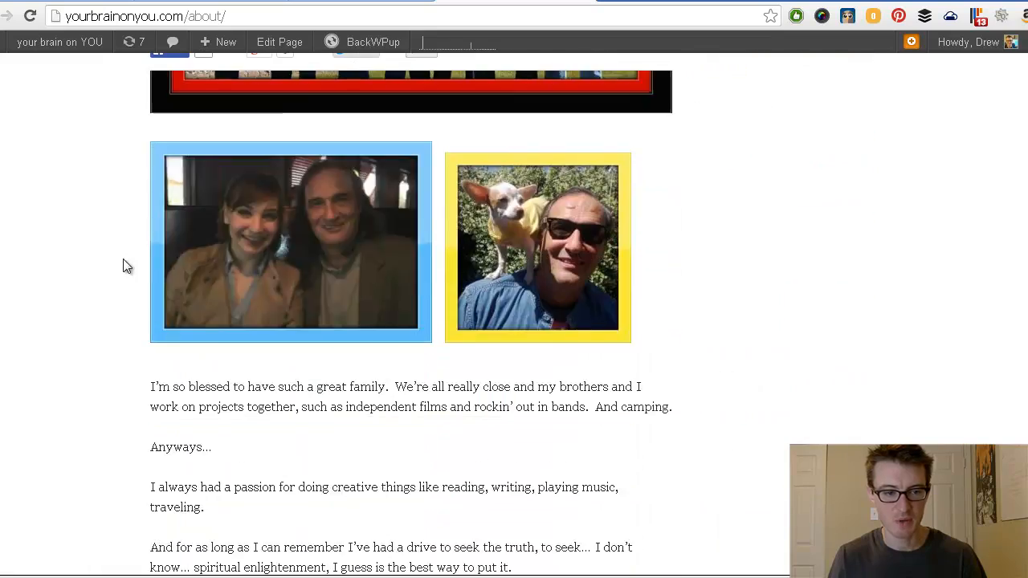
scroll(129, 271, "down", 6)
scroll(129, 271, "down", 12)
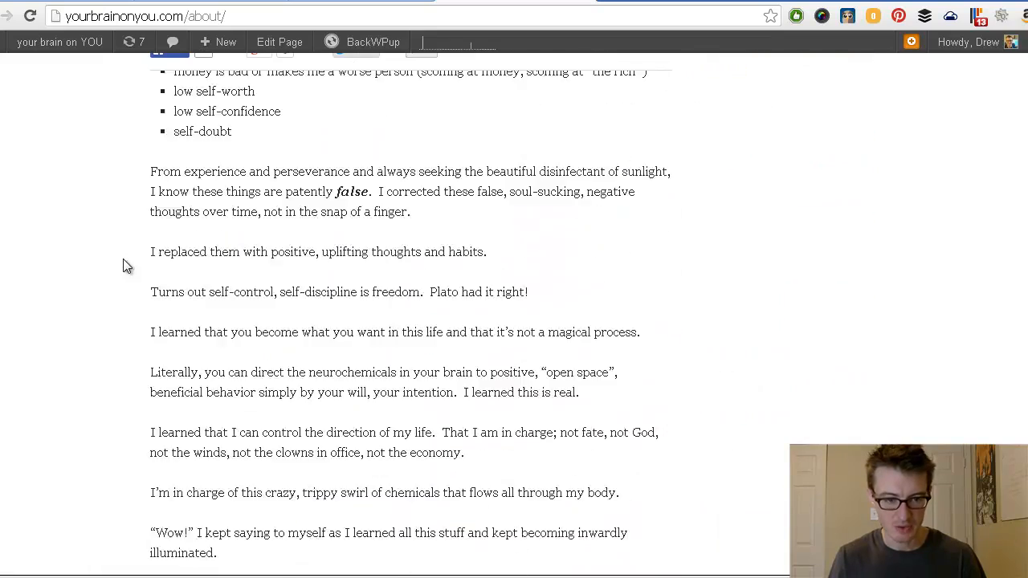
scroll(128, 271, "down", 15)
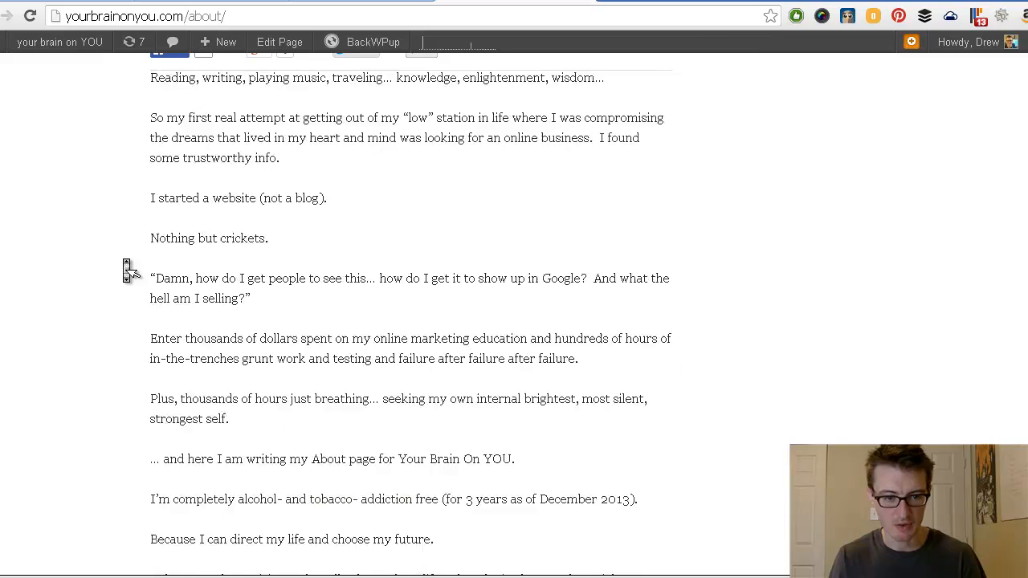
scroll(128, 271, "down", 15)
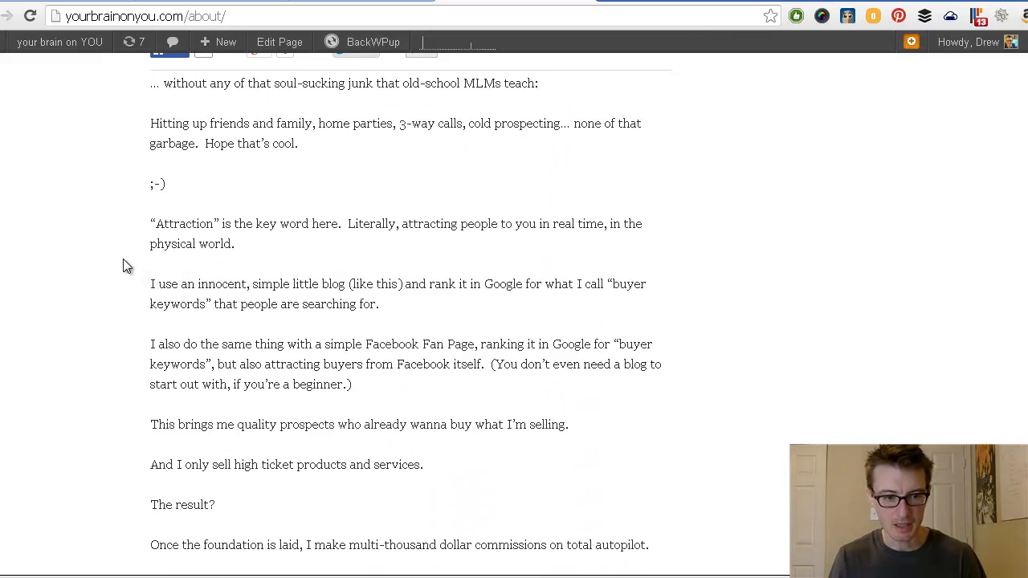
scroll(128, 271, "down", 8)
scroll(128, 271, "down", 5)
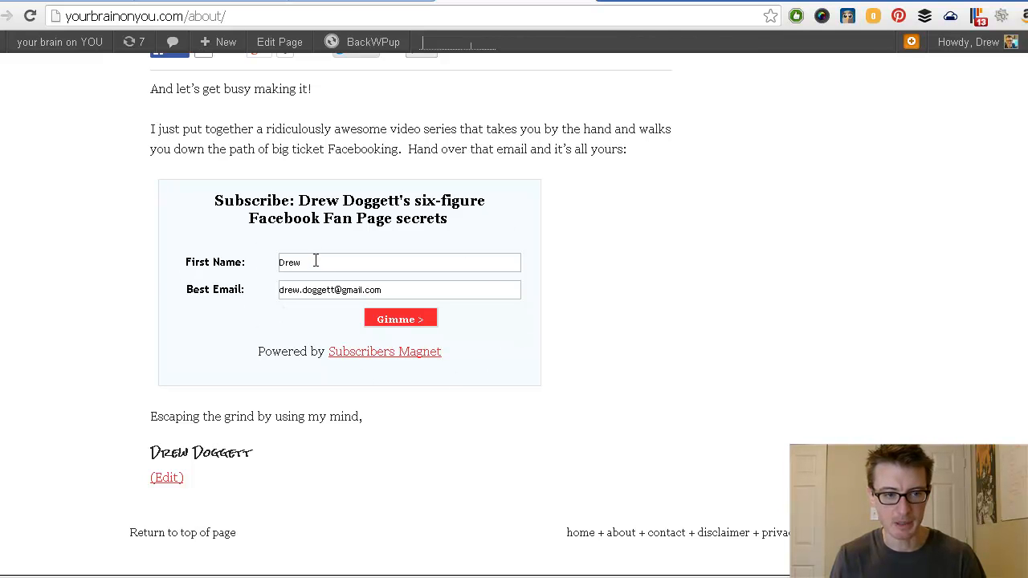
scroll(133, 274, "up", 15)
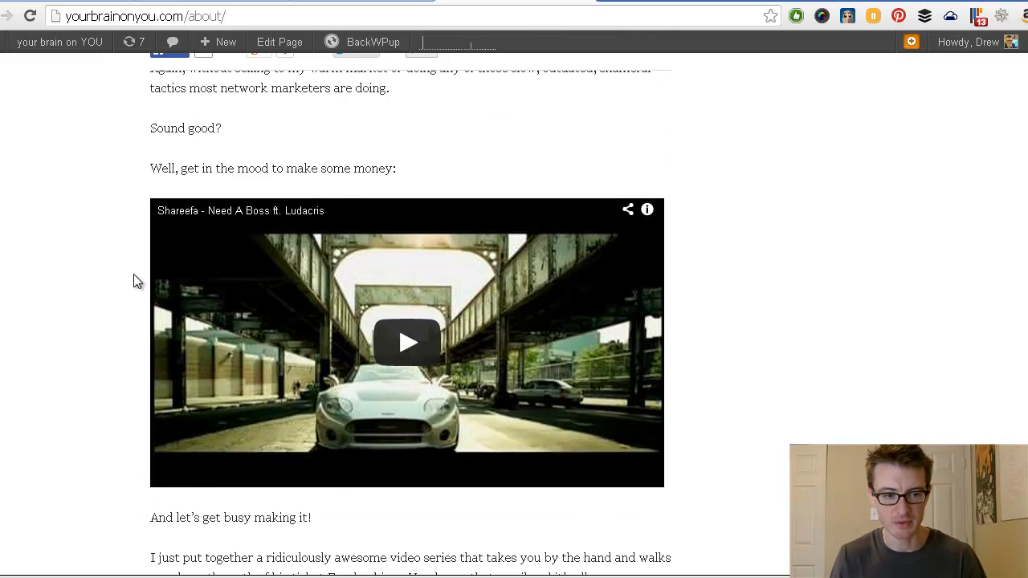
scroll(136, 285, "down", 8)
scroll(135, 281, "up", 4)
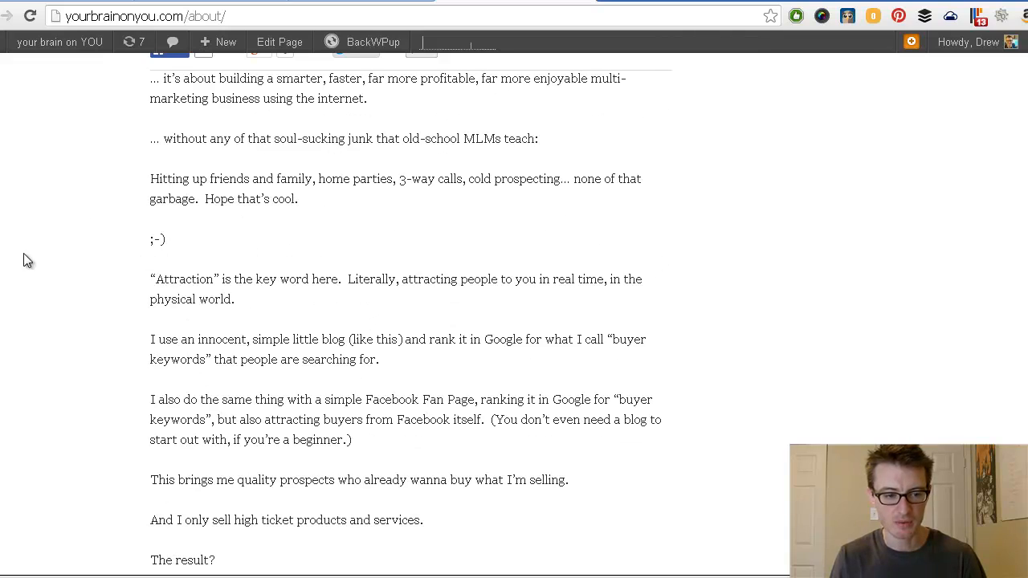
scroll(145, 354, "down", 1)
scroll(124, 347, "down", 5)
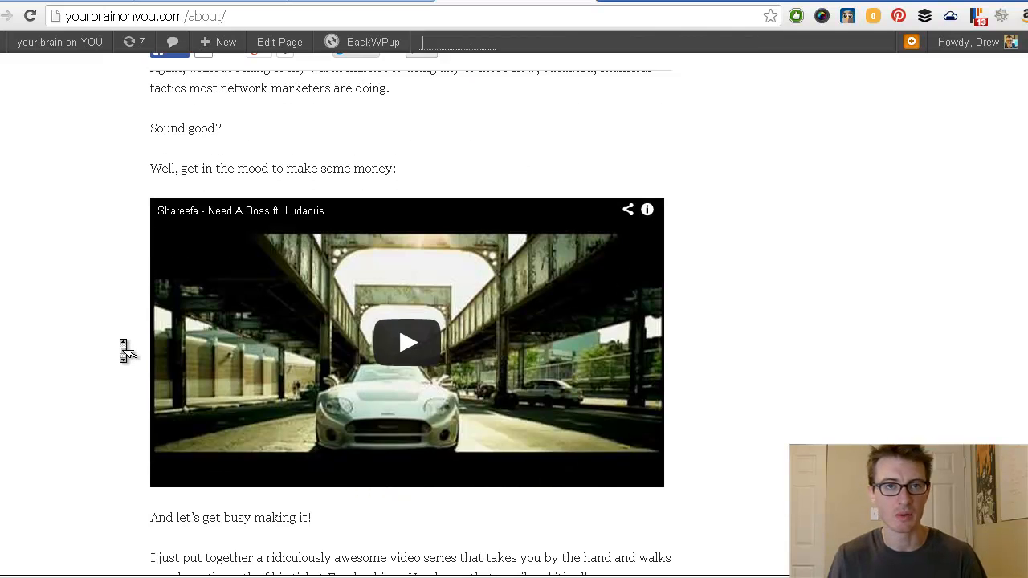
scroll(123, 346, "down", 1)
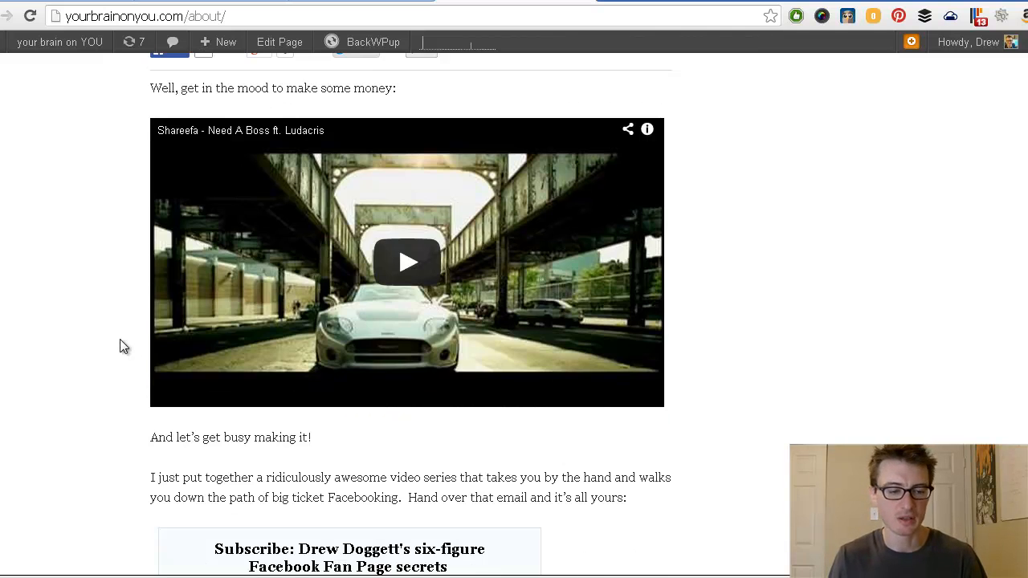
scroll(121, 341, "down", 4)
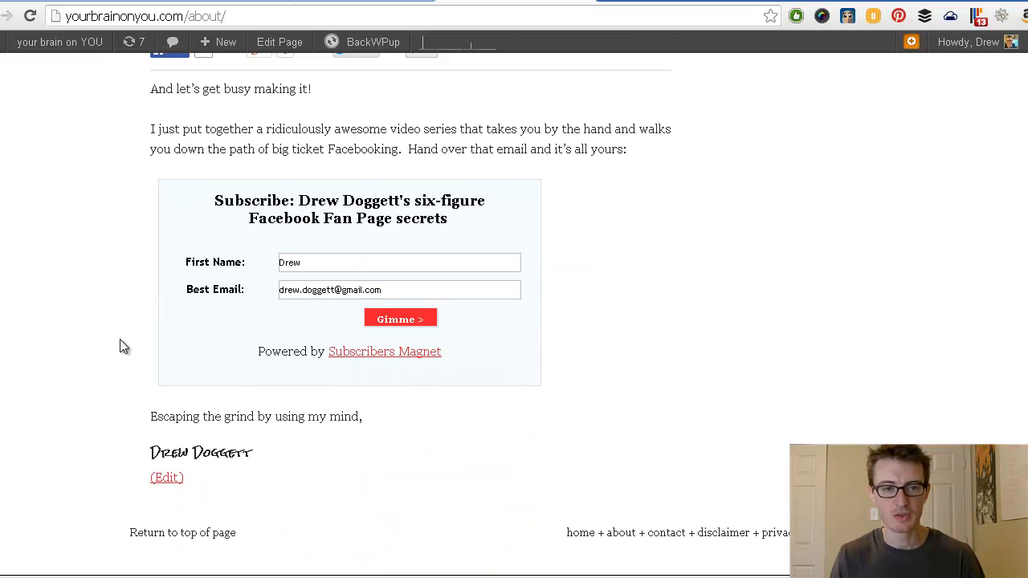
left_click(586, 2)
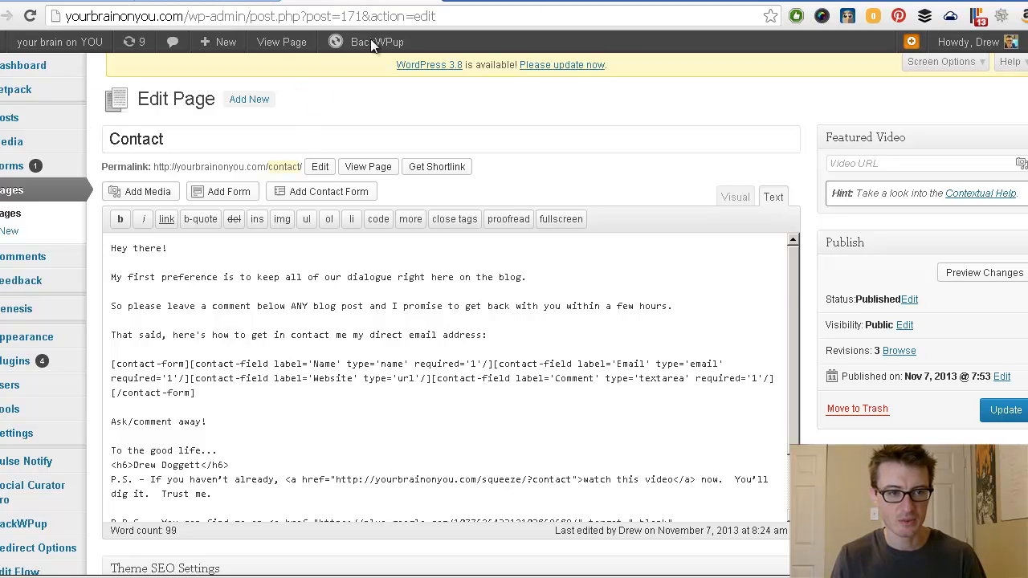
Step: Back on the Your Brain on MLM admin, list All Posts, showing only 'Hello world!'
left_click(207, 2)
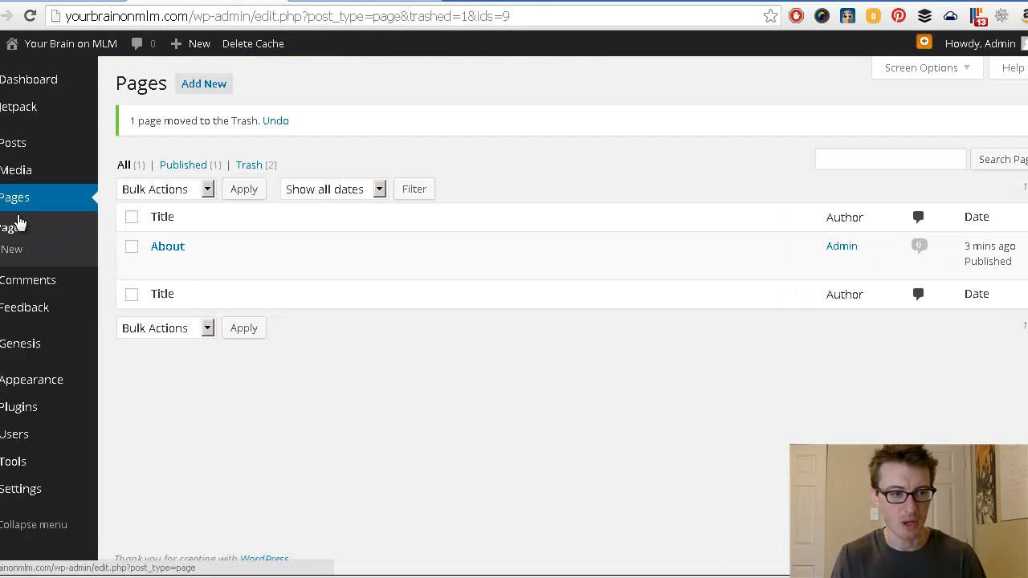
mouse_move(11, 145)
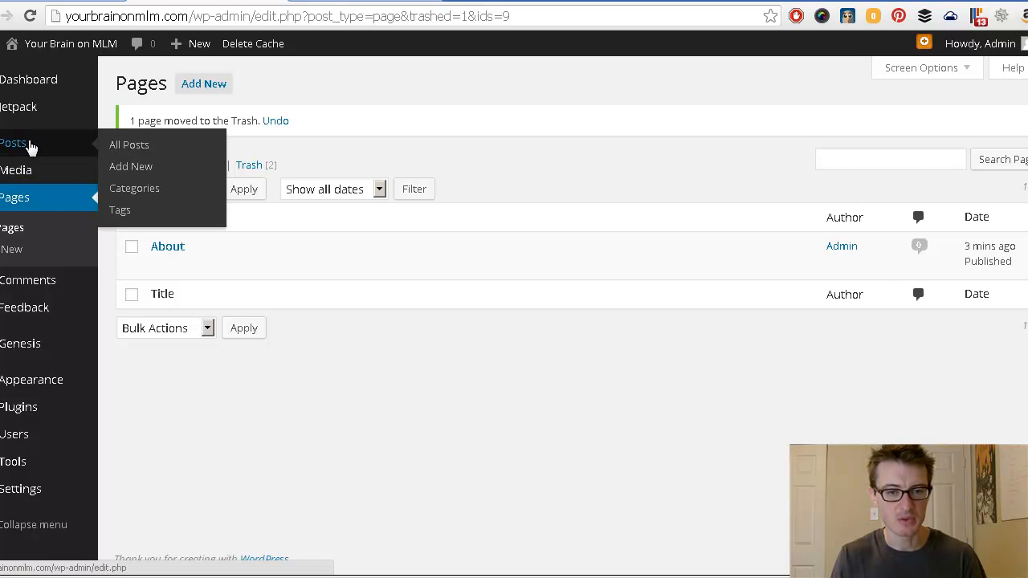
left_click(130, 145)
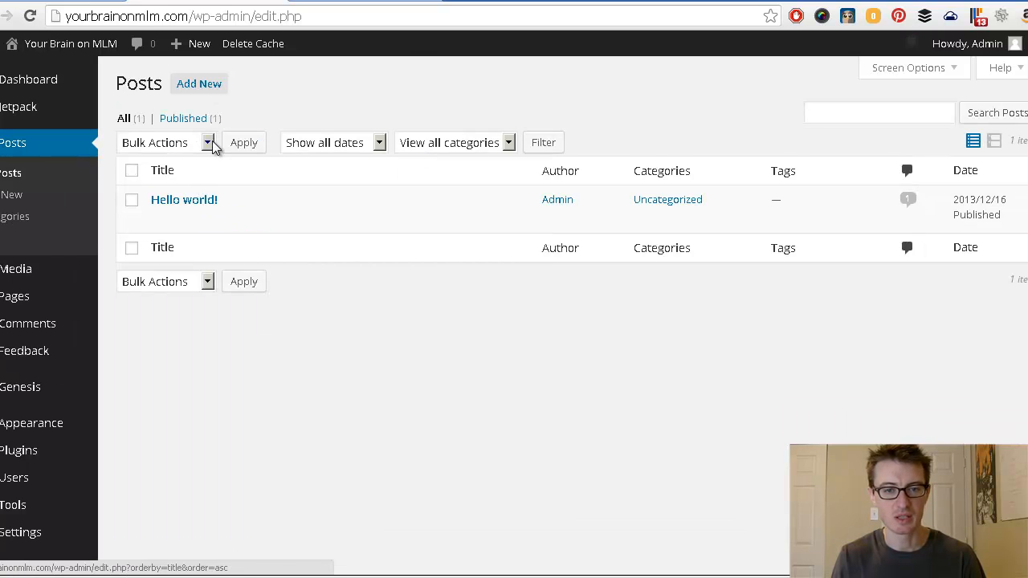
Step: Create a new blank post and toggle the editor toolbar so the second formatting row shows
left_click(199, 85)
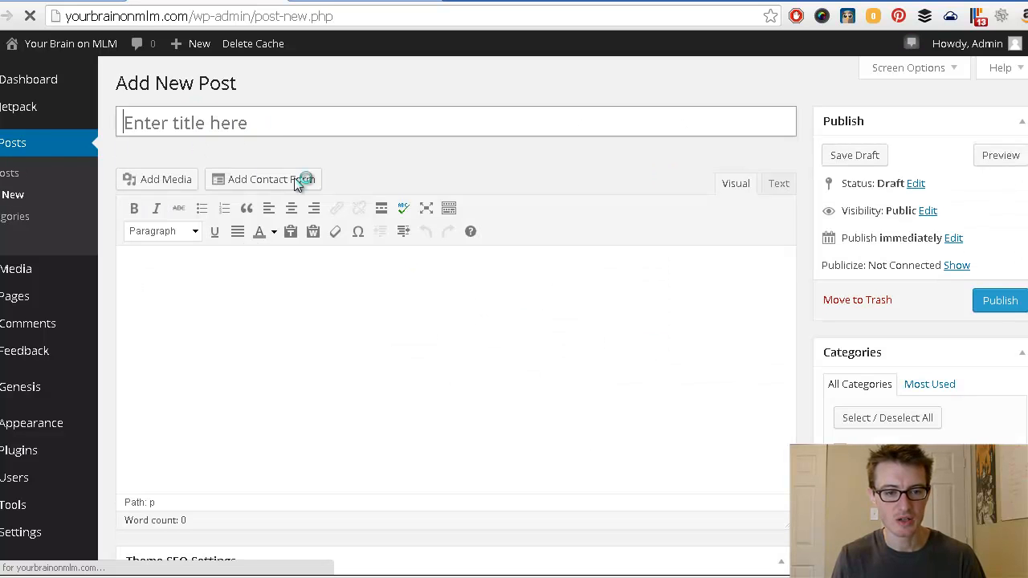
left_click(448, 208)
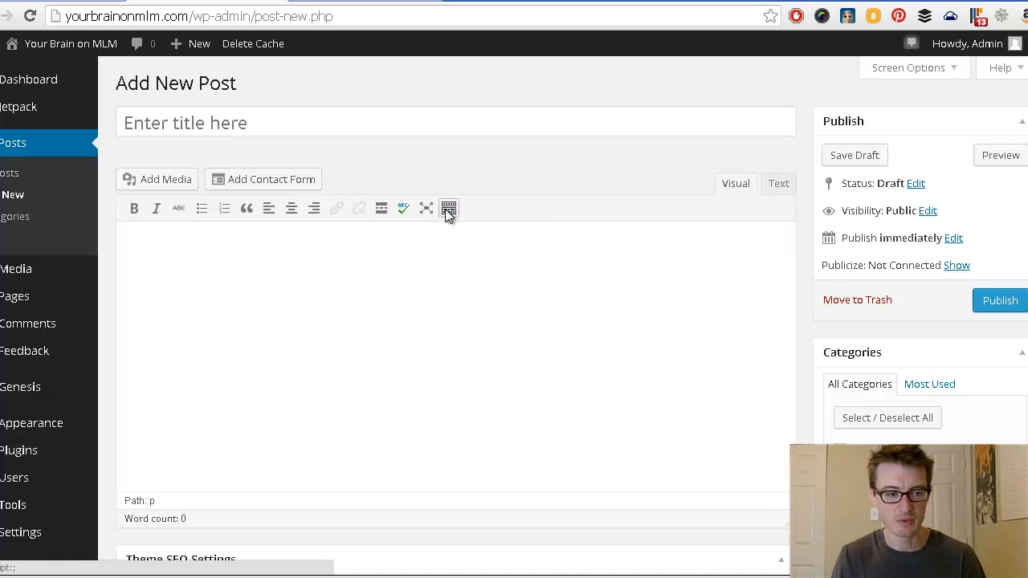
left_click(451, 208)
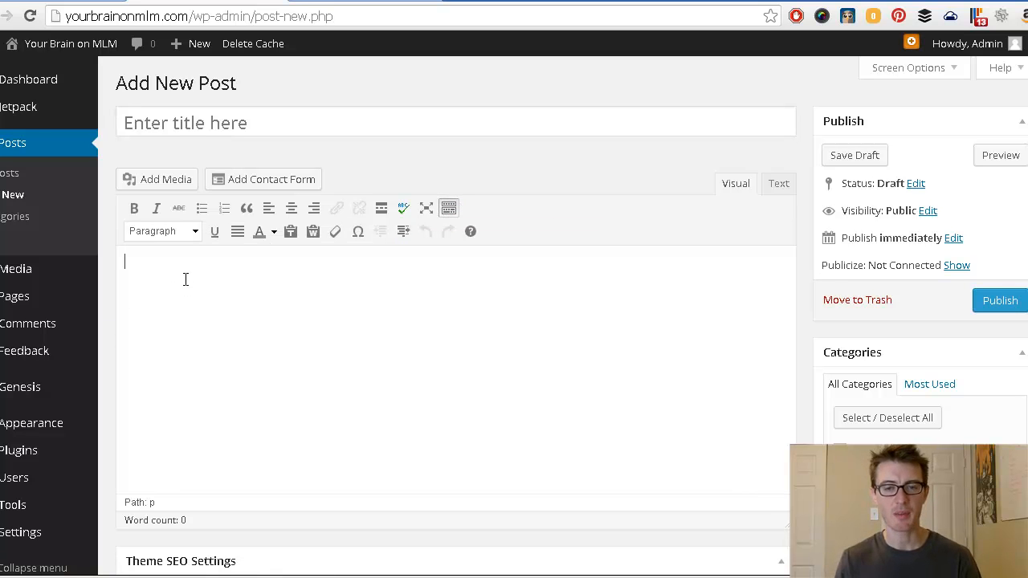
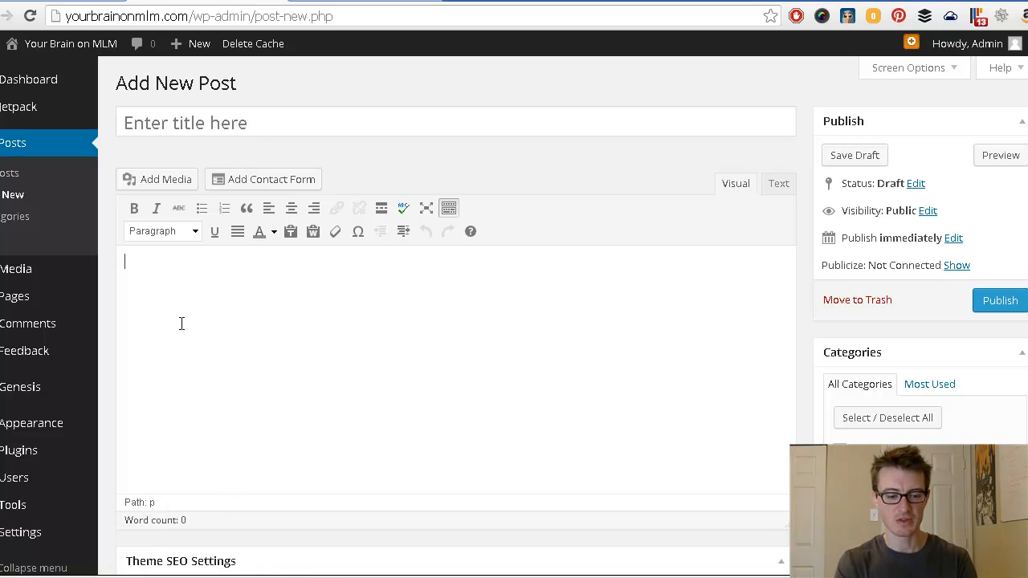
Step: Title the post 'Welcome' and write an intro ending 'properly, efficiently, and optimally.' plus filler lines
left_click(221, 125)
type("Like, yo, my first post!")
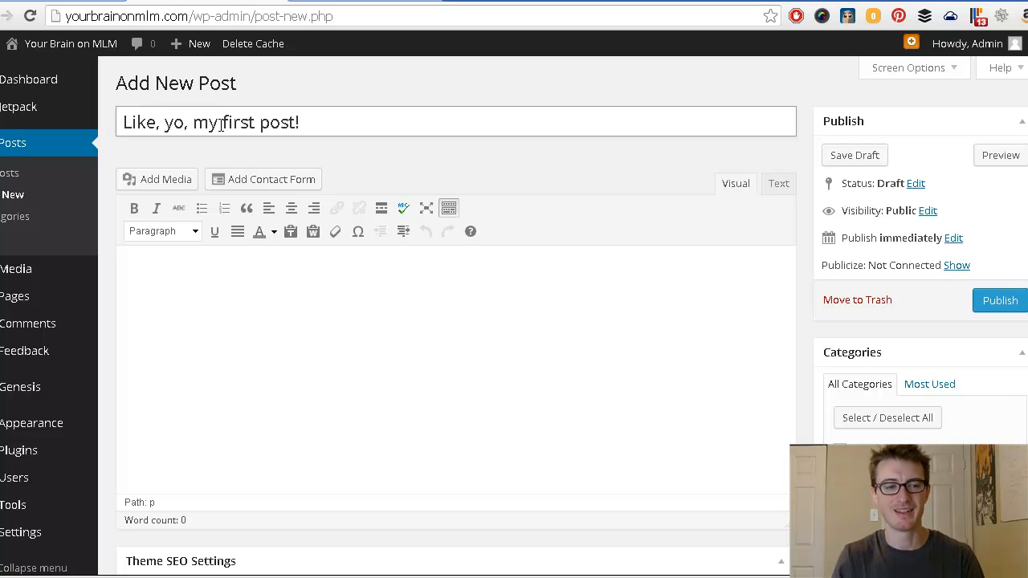
left_click(238, 301)
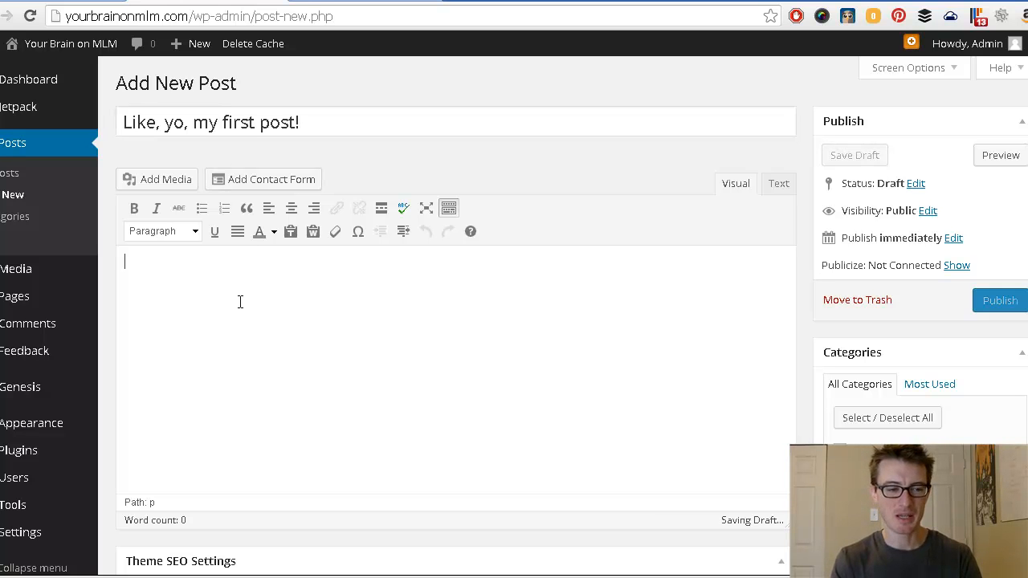
type("kljadsf;laj ")
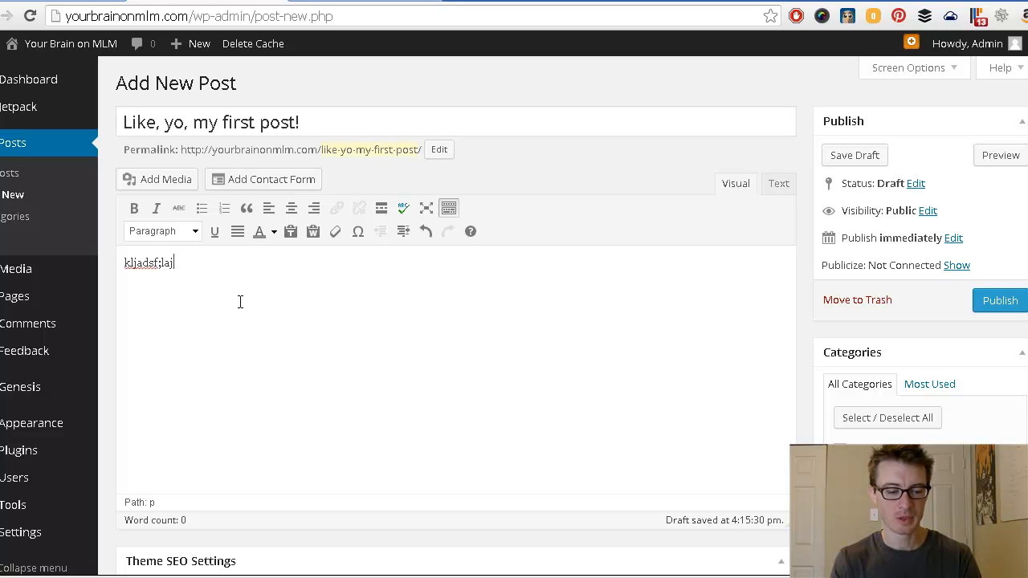
type("Welcome")
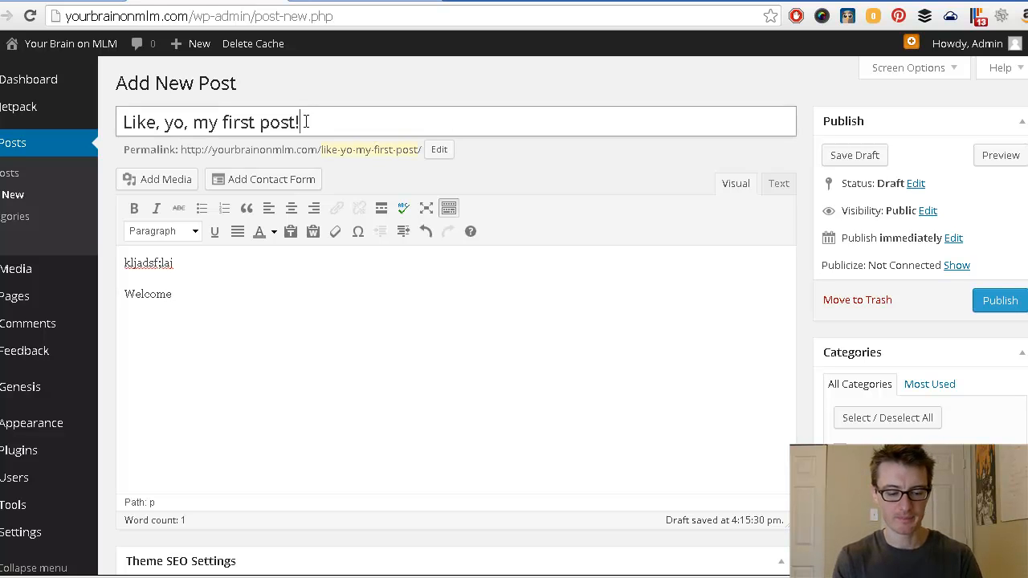
left_click_drag(305, 122, 125, 135)
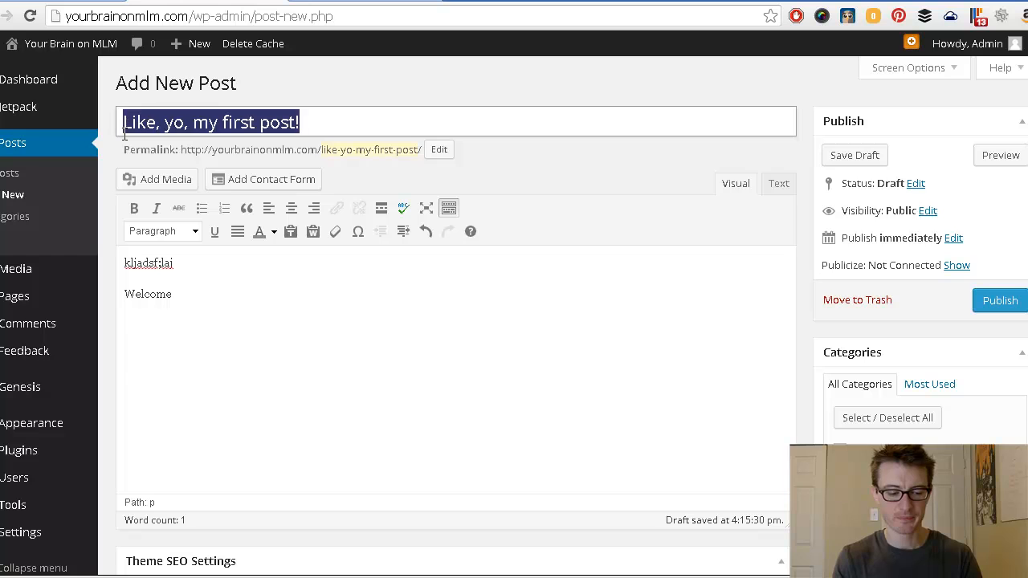
type("We")
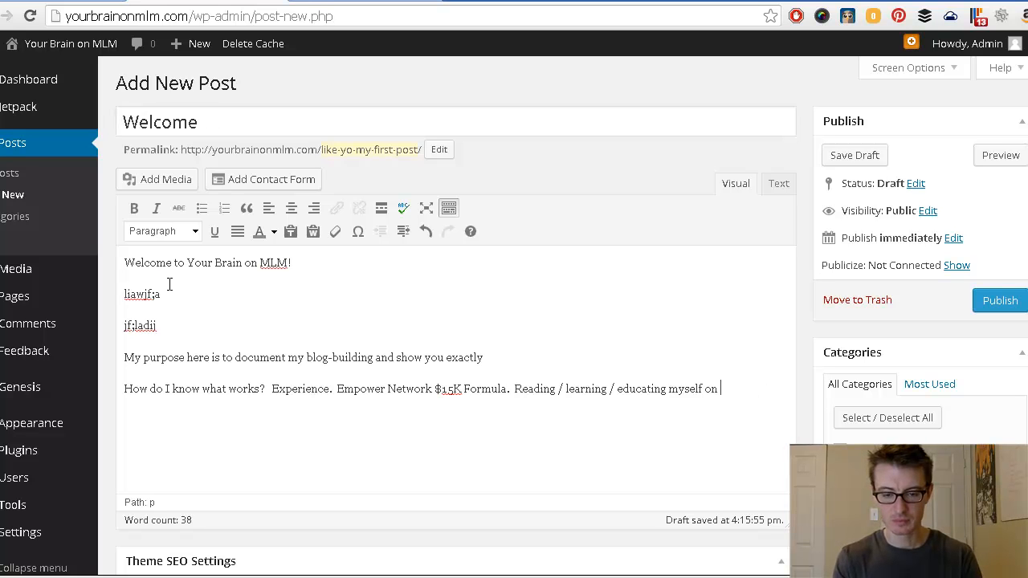
type("how to blog.")
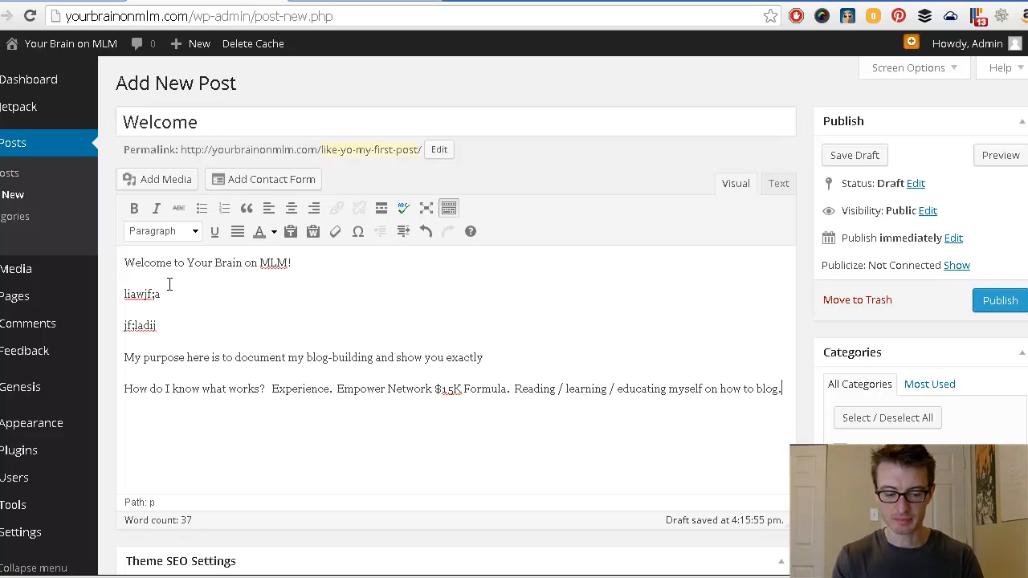
key("BackSpace")
type(" properly, efficiently, and p")
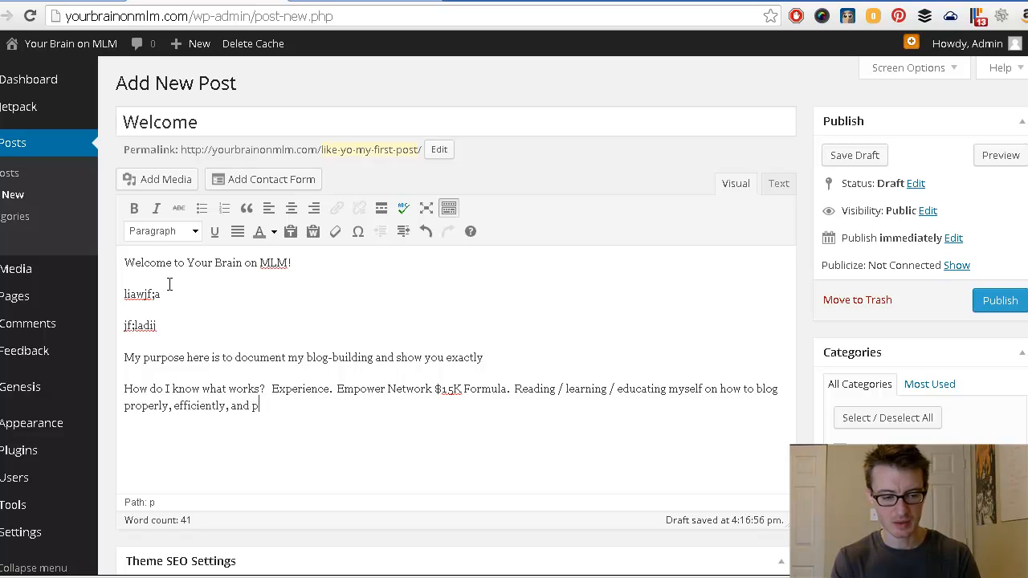
key("BackSpace")
type("optimally.")
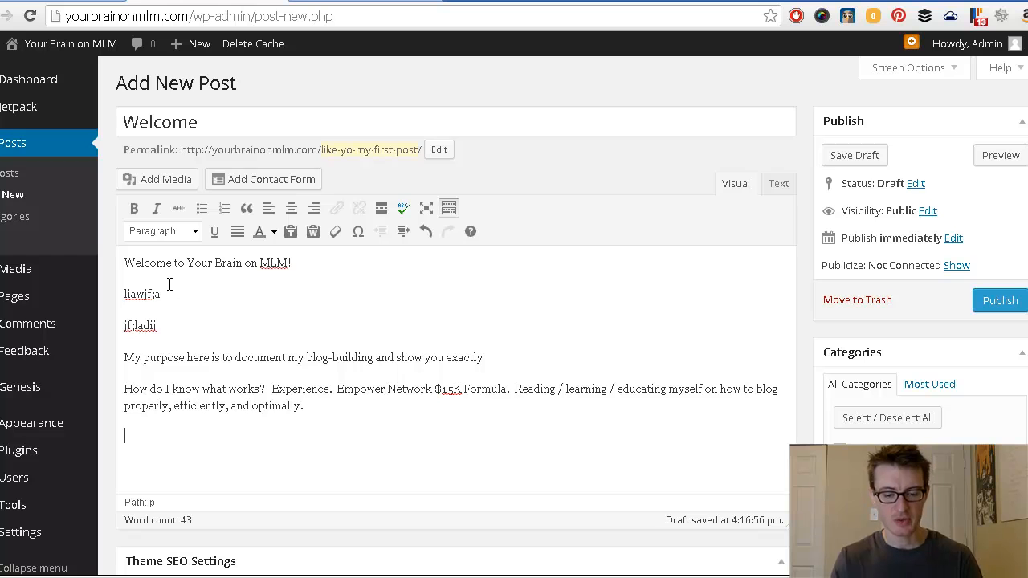
type("jfk;lasjdf;l")
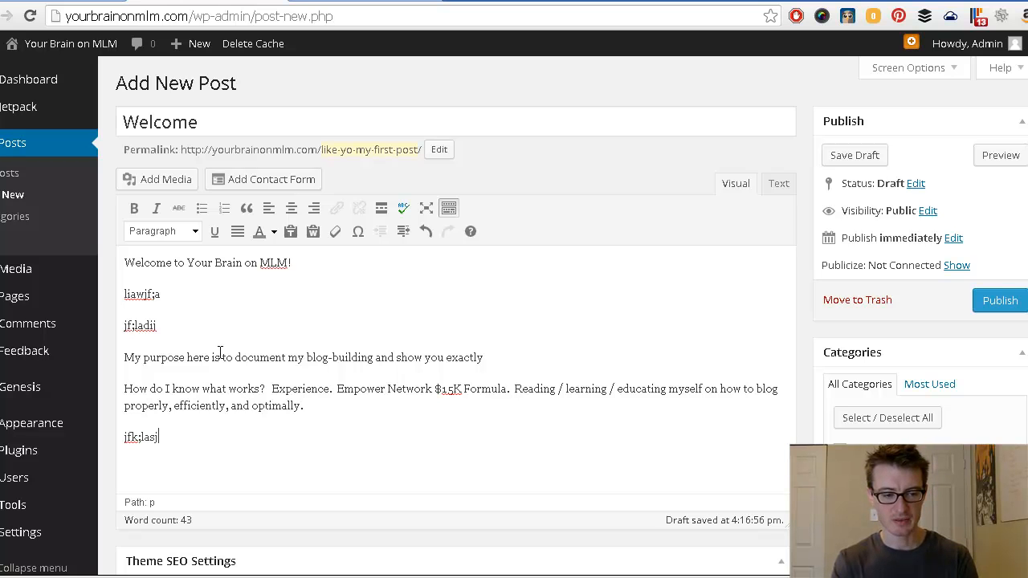
key("Return")
type("jla;kdsfj")
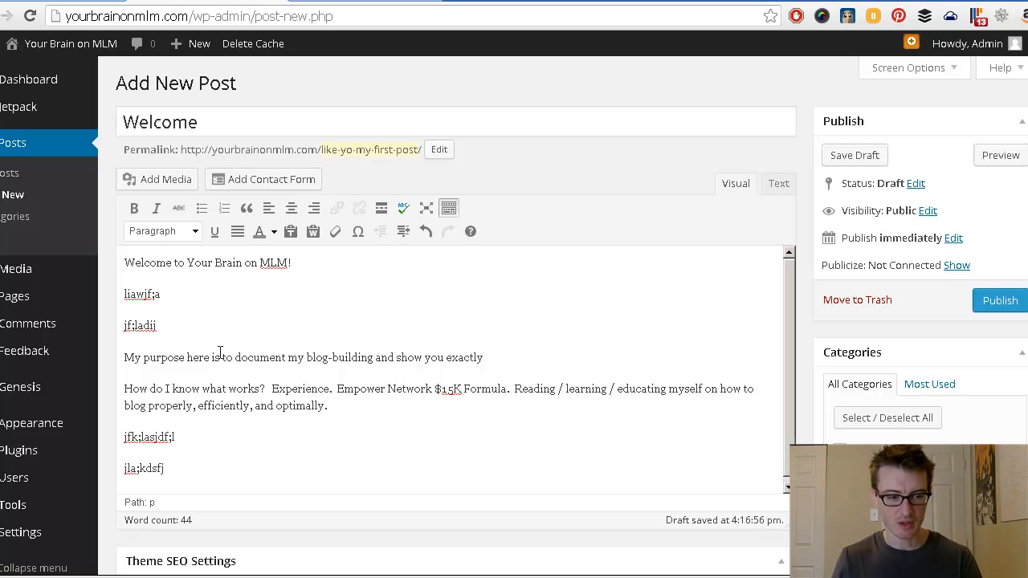
Step: Insert a Read More break on an empty line between the 'optimally.' paragraph and the filler lines
left_click(123, 437)
key("Return")
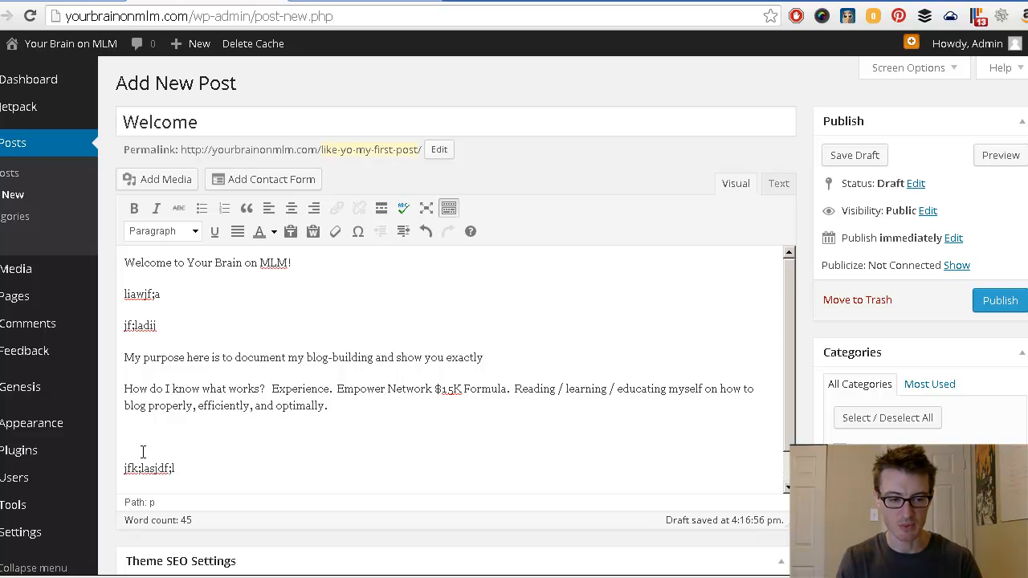
scroll(155, 459, "down", 1)
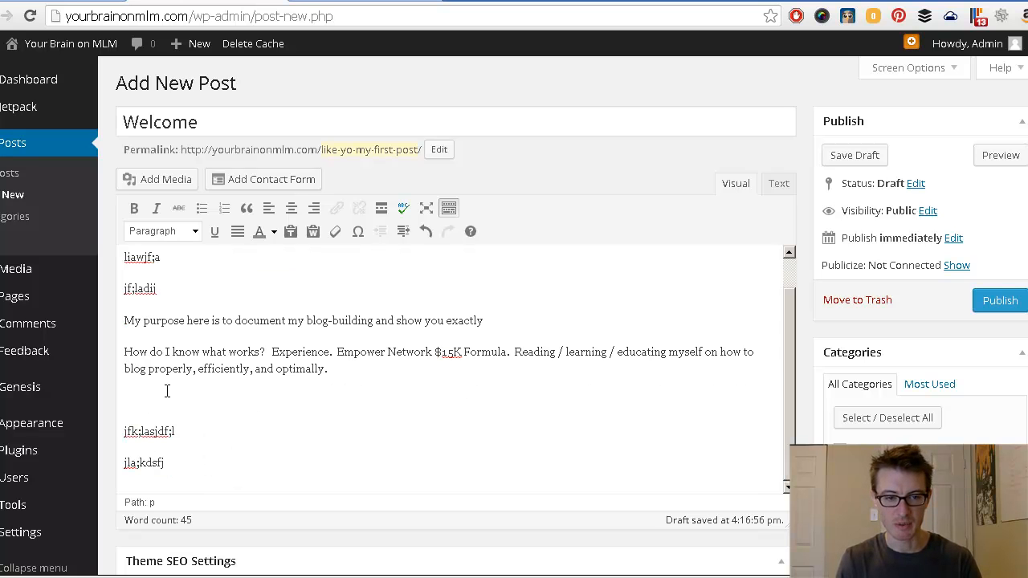
left_click(381, 210)
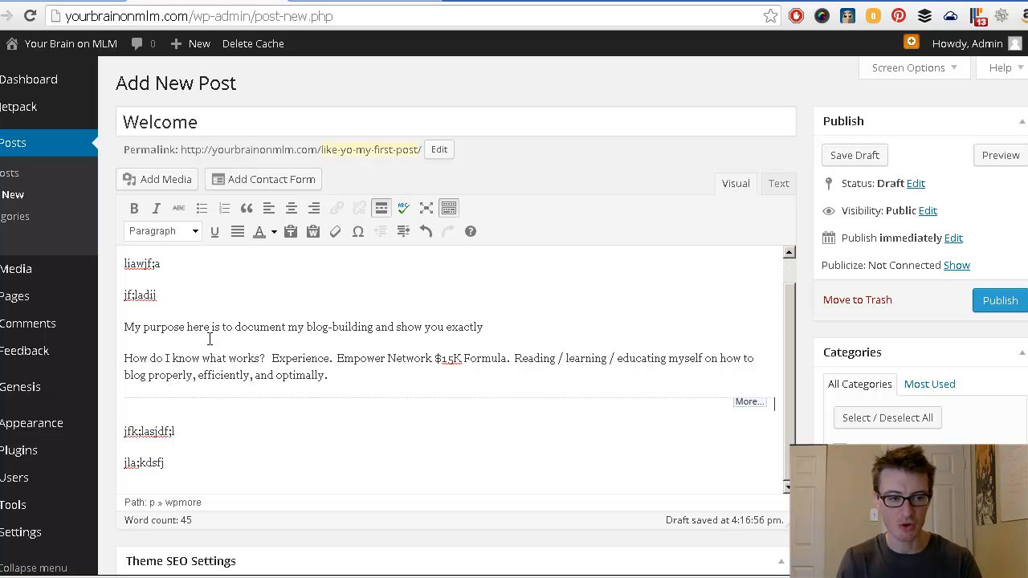
scroll(164, 294, "up", 1)
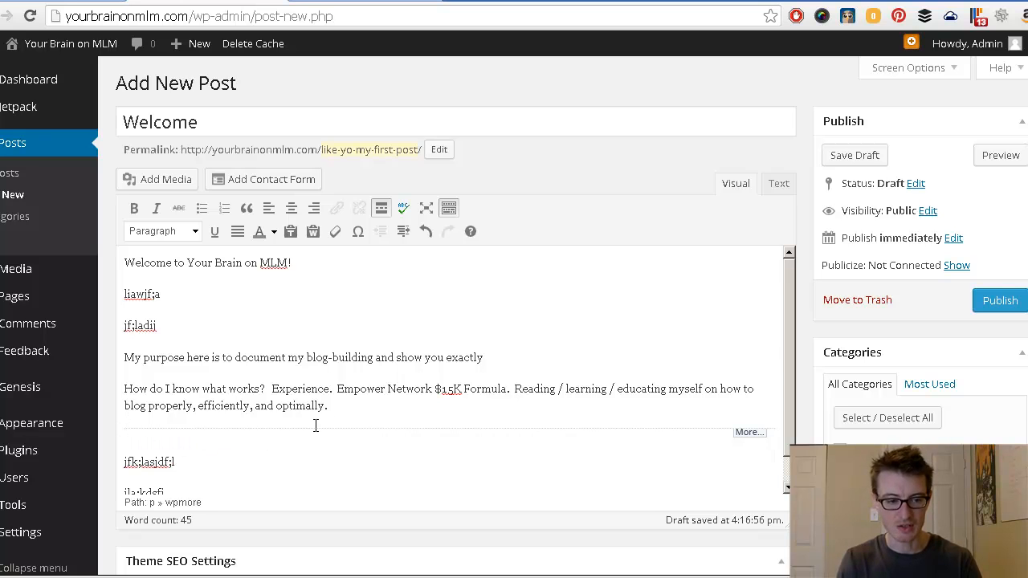
scroll(211, 439, "down", 1)
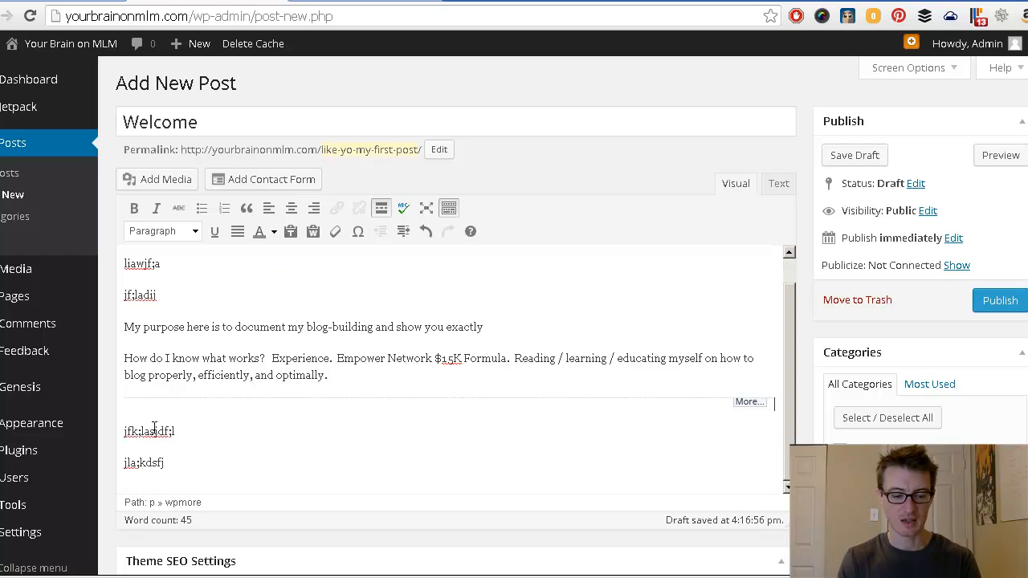
Step: Add a final paragraph reading '(high quality) mumbo jumbo' at the end of the post
left_click(197, 474)
key("Return")
type("mumbo jumbo")
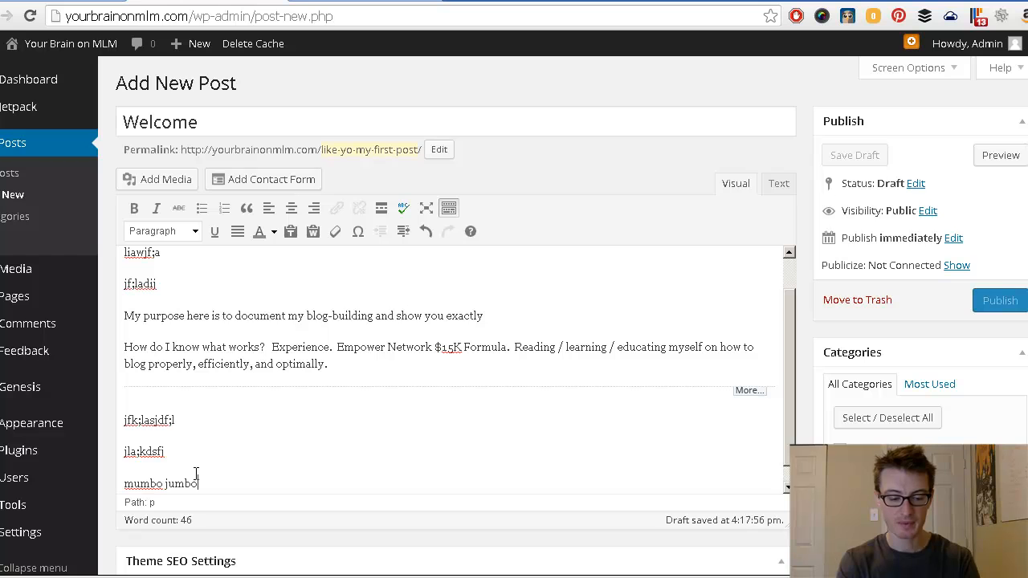
key("Home")
type("(high quality")
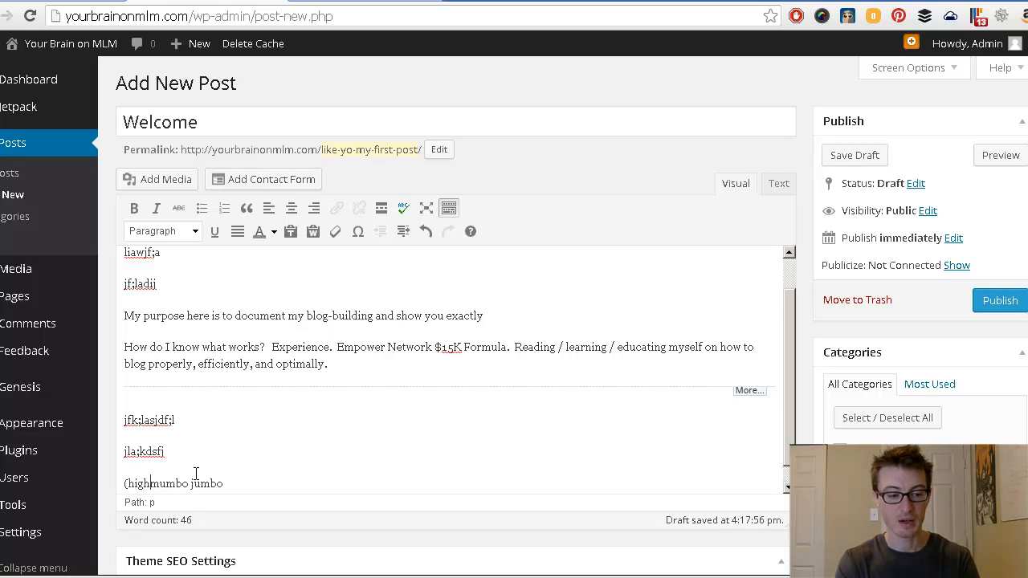
type(")")
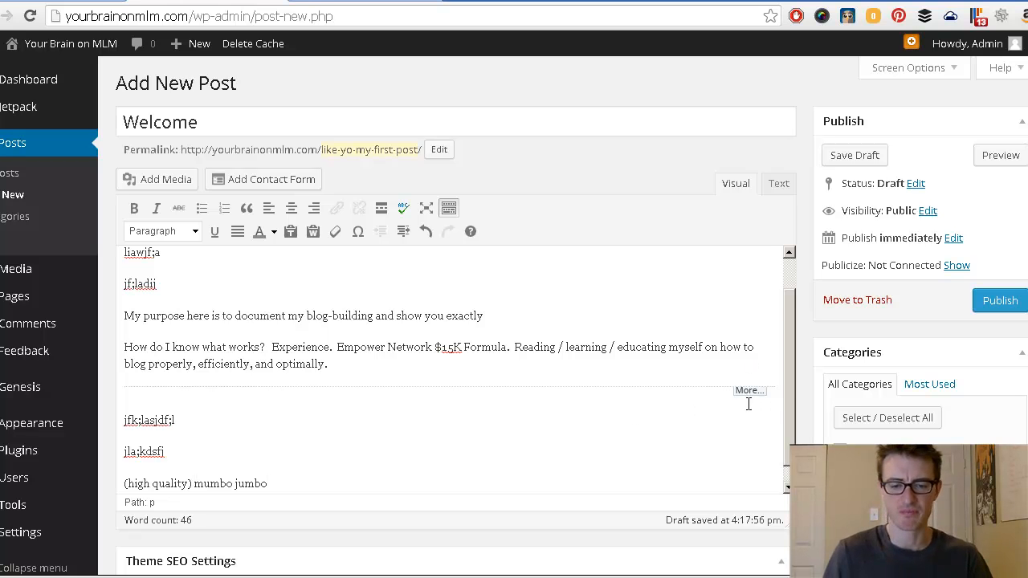
Step: Delete the gibberish filler lines from the post body
left_click_drag(790, 386, 792, 348)
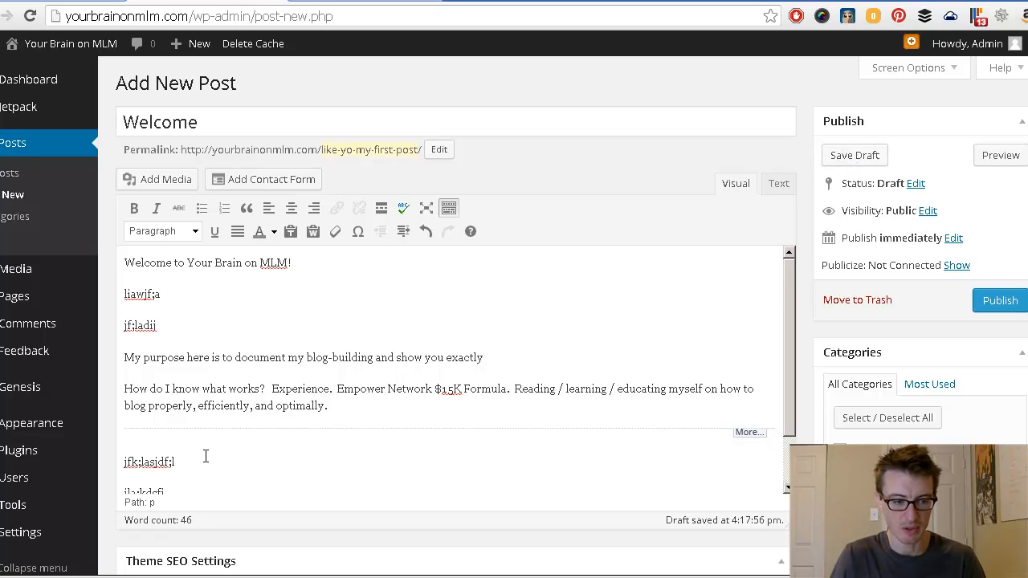
scroll(206, 489, "down", 2)
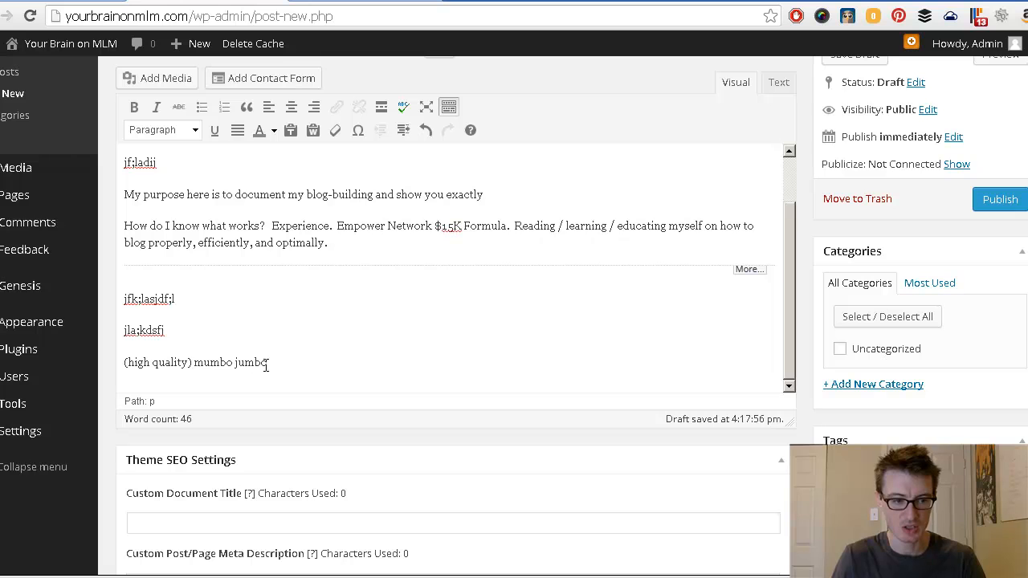
left_click_drag(181, 335, 123, 296)
key("BackSpace")
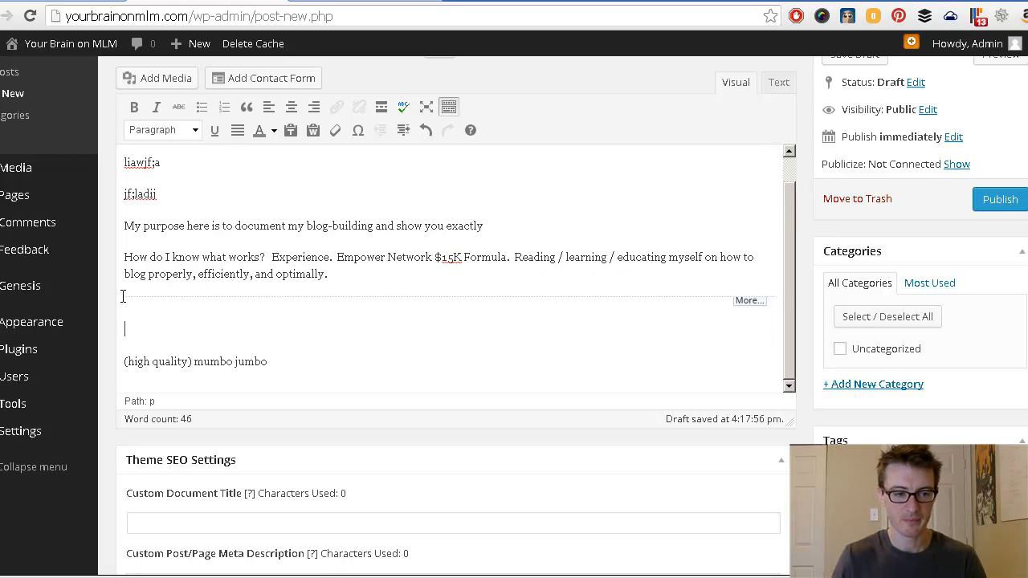
key("BackSpace")
left_click_drag(158, 224, 123, 191)
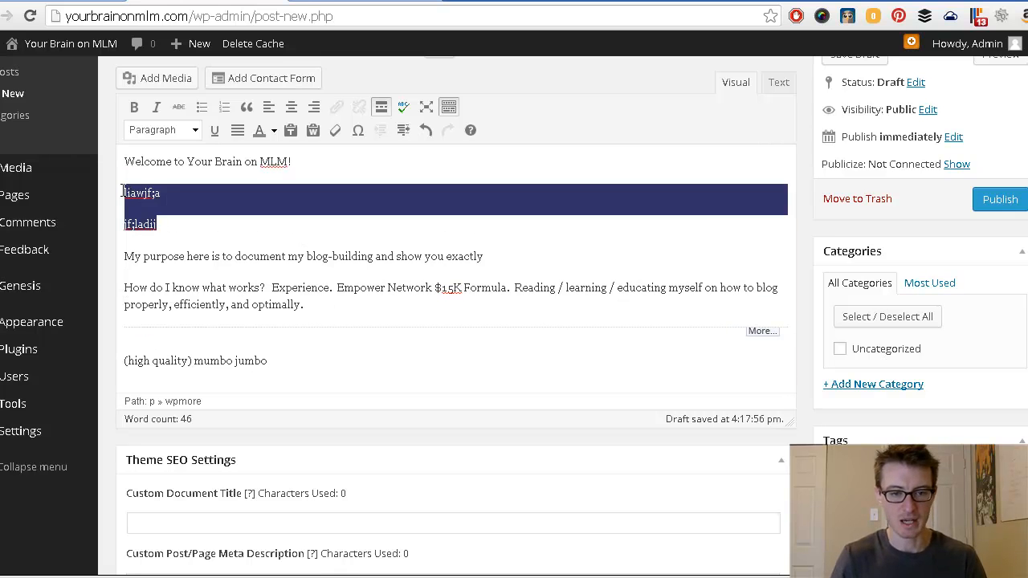
key("BackSpace")
key("BackSpace")
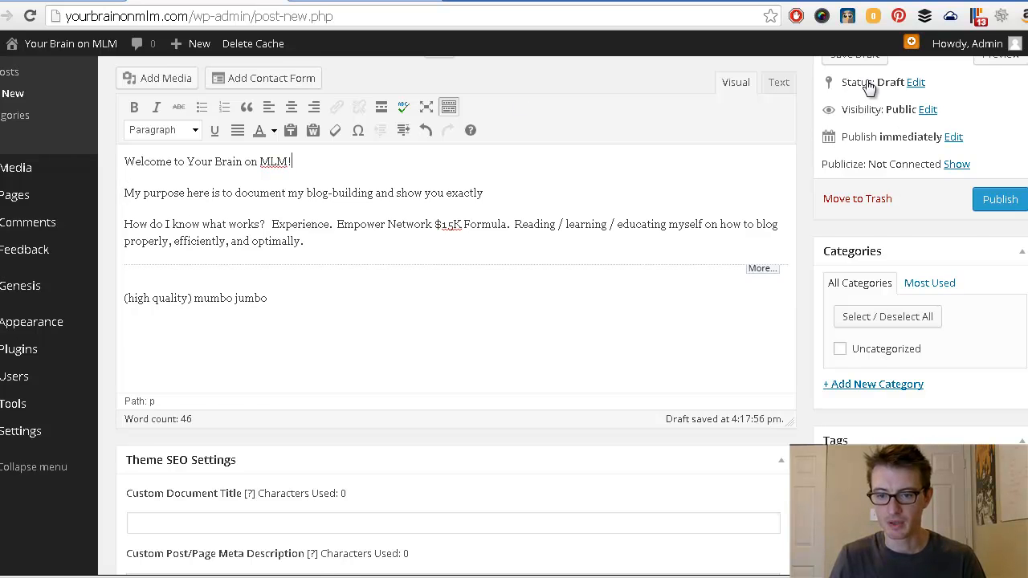
scroll(869, 86, "up", 2)
Step: Save the Welcome post as a draft
left_click(858, 155)
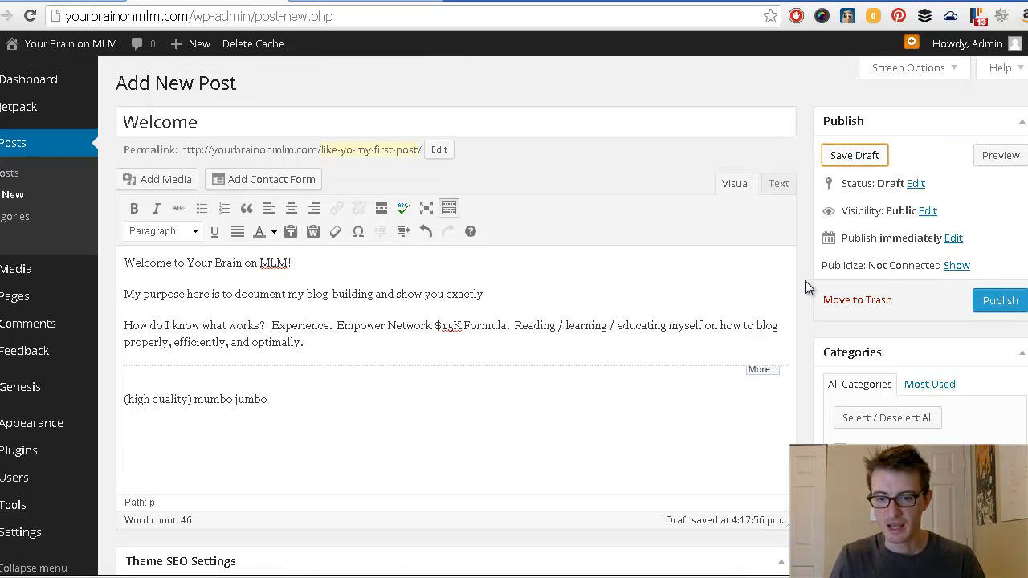
scroll(807, 287, "down", 1)
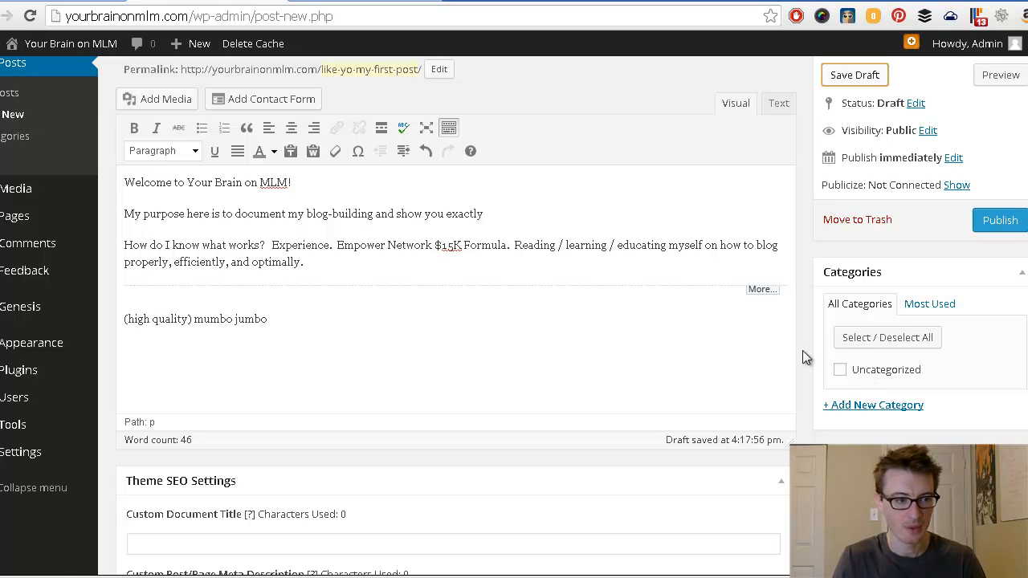
scroll(802, 350, "up", 1)
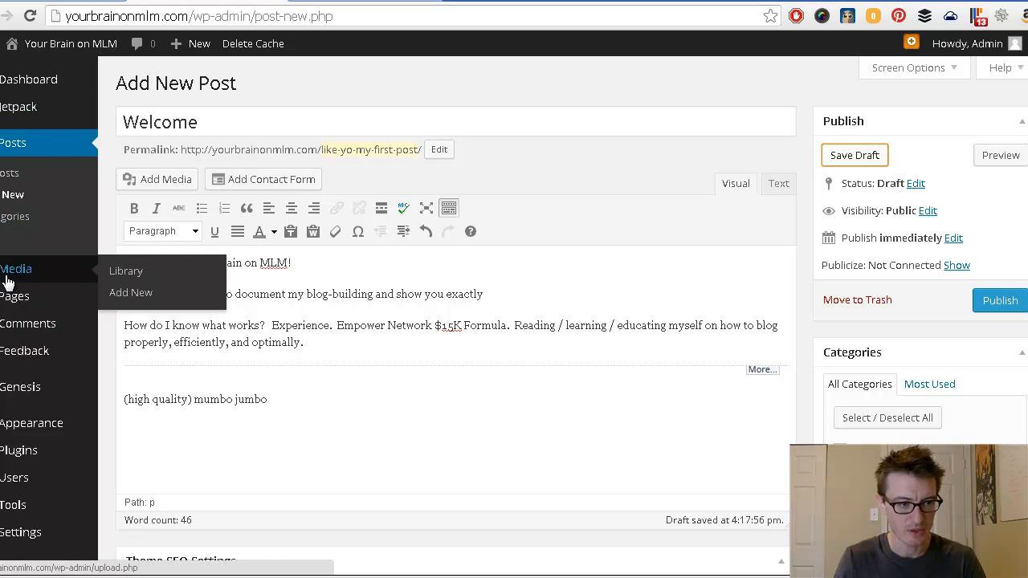
Step: On Posts > Categories, add Blogging and Facebook as new categories
left_click(8, 225)
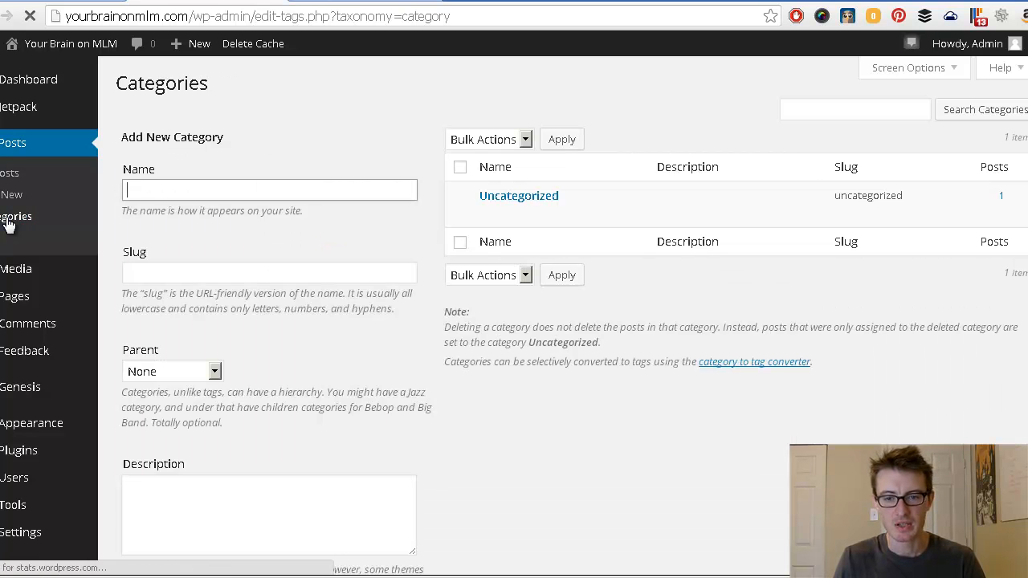
mouse_move(524, 210)
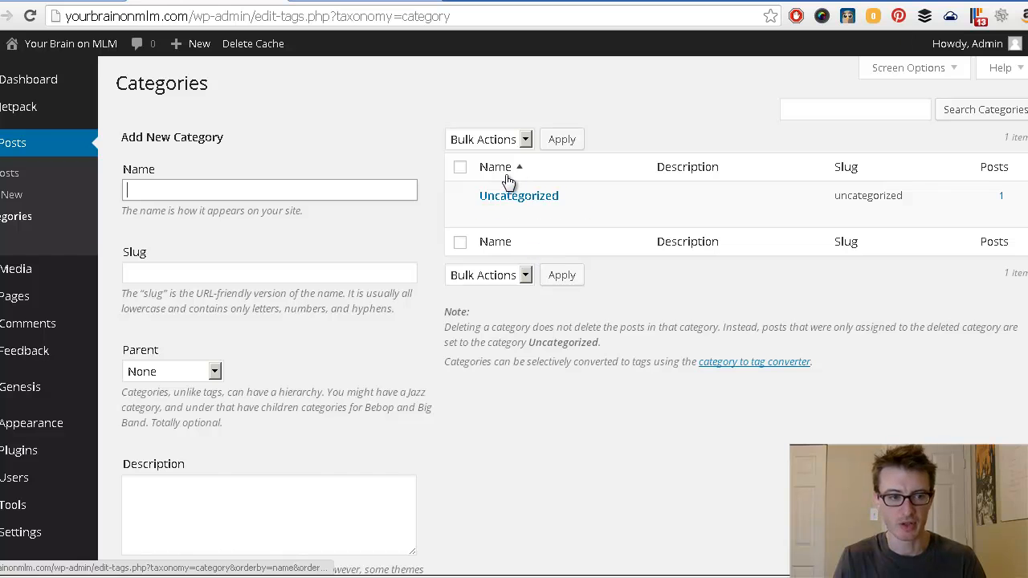
left_click(211, 197)
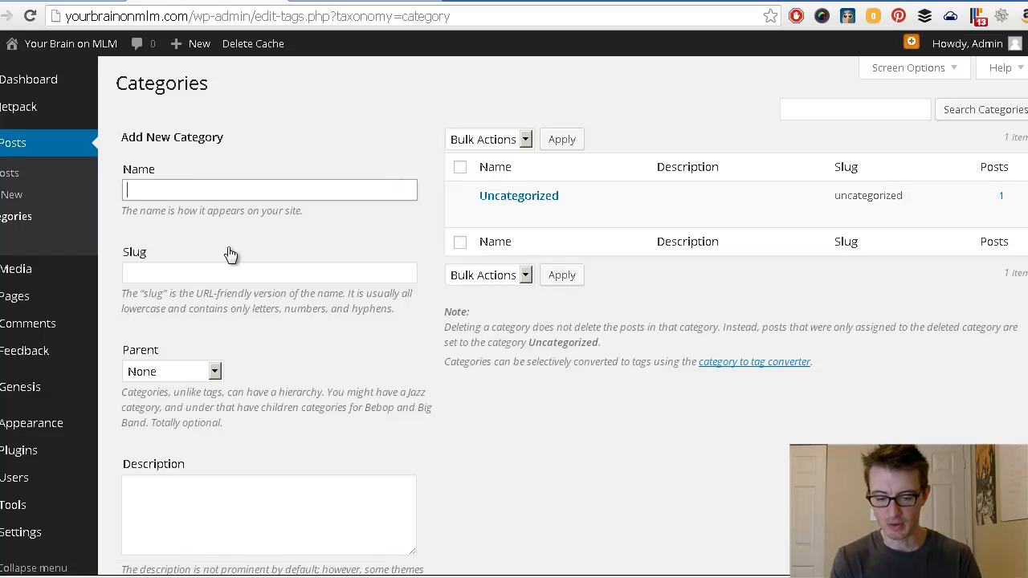
type("Blogging")
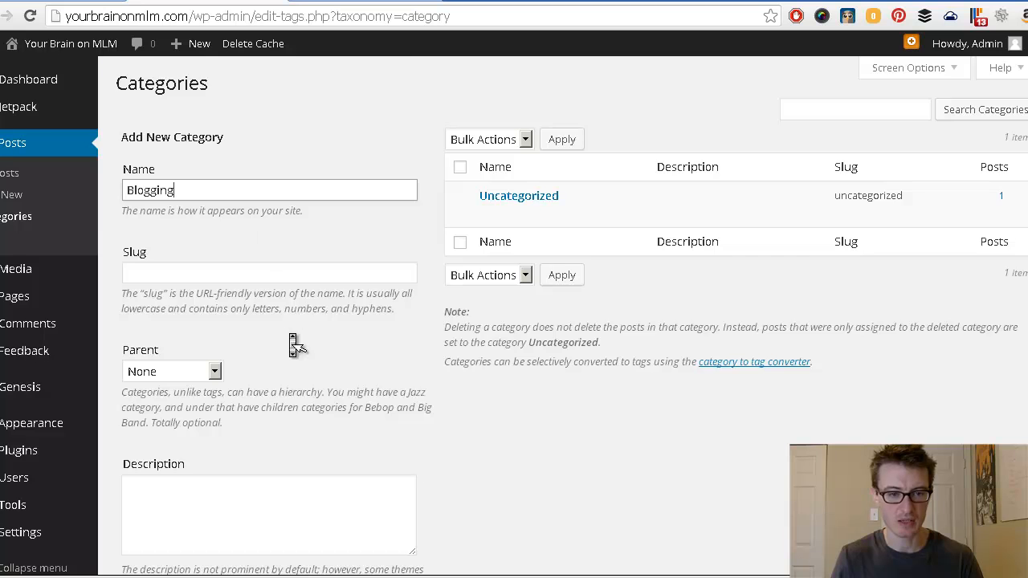
scroll(293, 344, "down", 3)
left_click(143, 491)
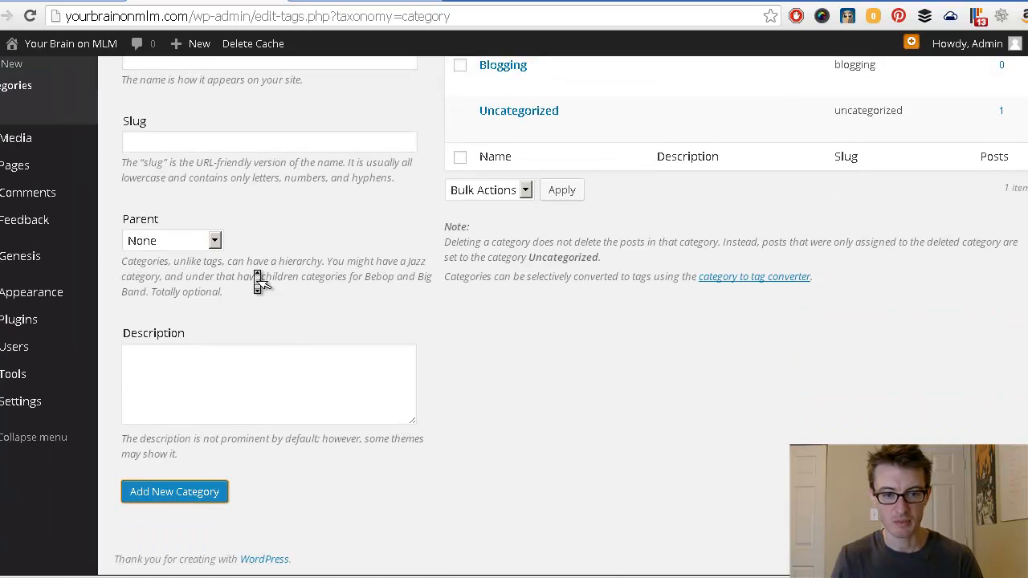
scroll(257, 281, "up", 2)
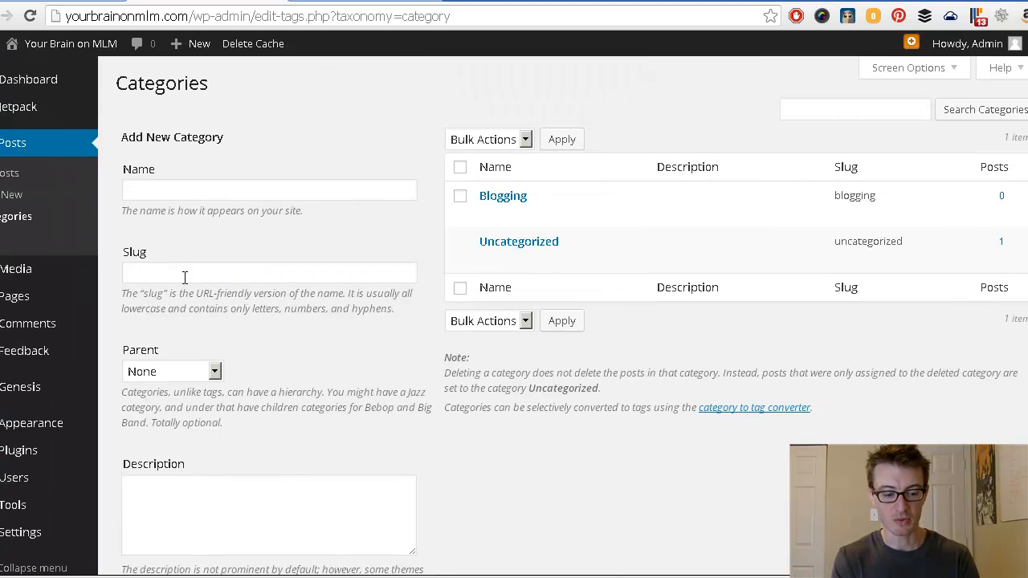
left_click(177, 190)
type("Faceb")
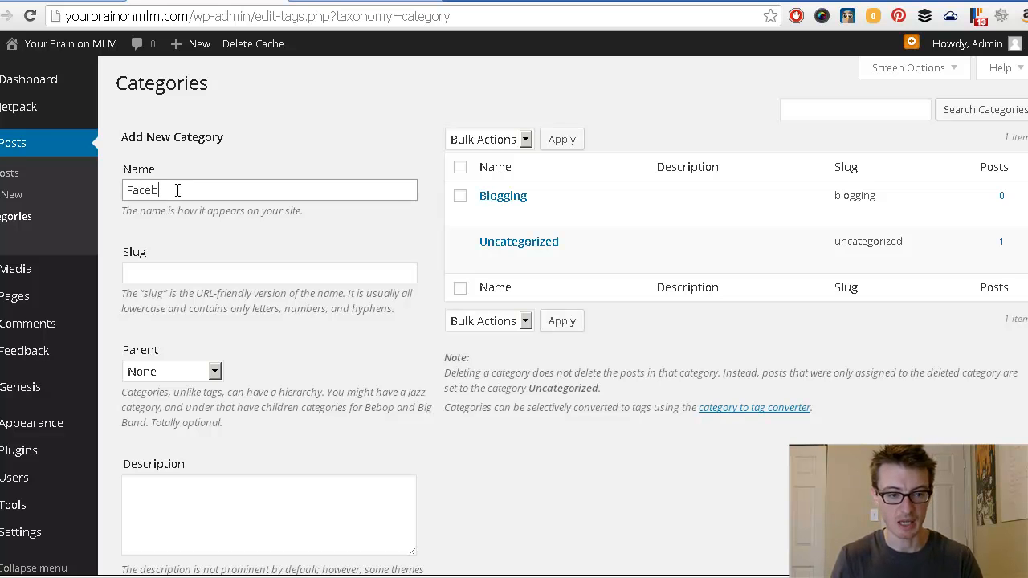
type("ook")
scroll(304, 321, "down", 1)
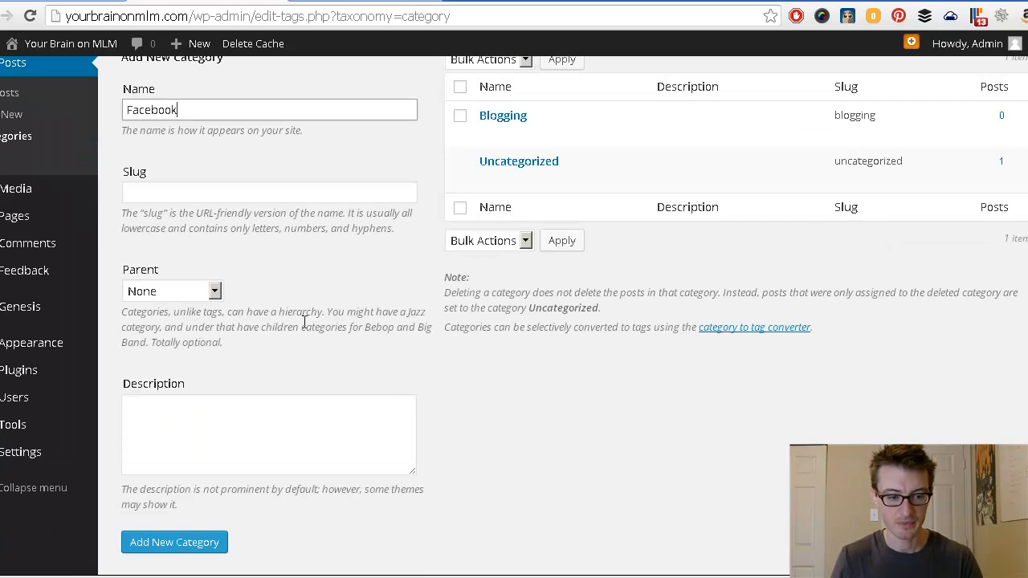
left_click(184, 541)
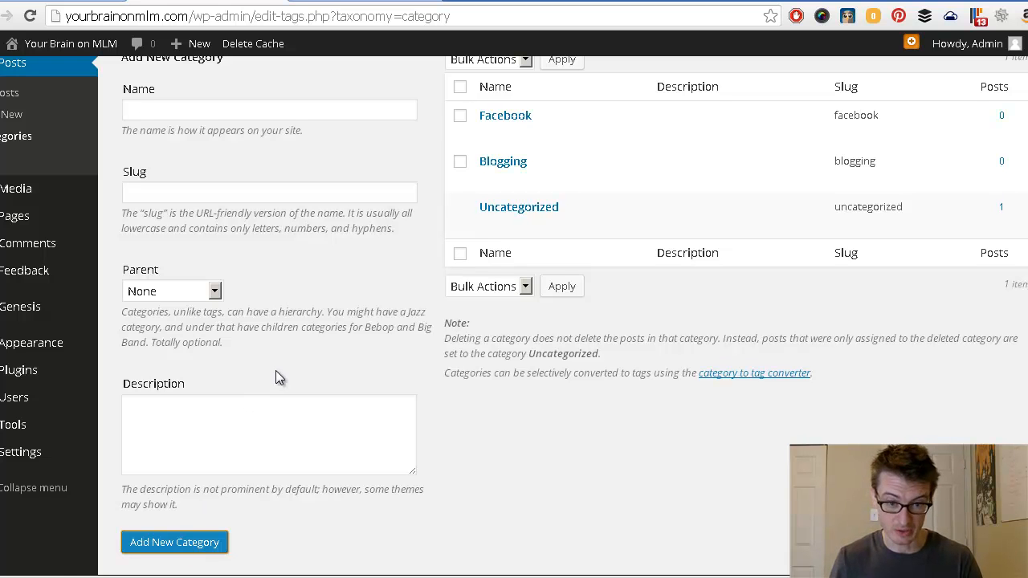
Step: Add Lead Generation and Copywriting categories, then start a new post
scroll(275, 370, "up", 1)
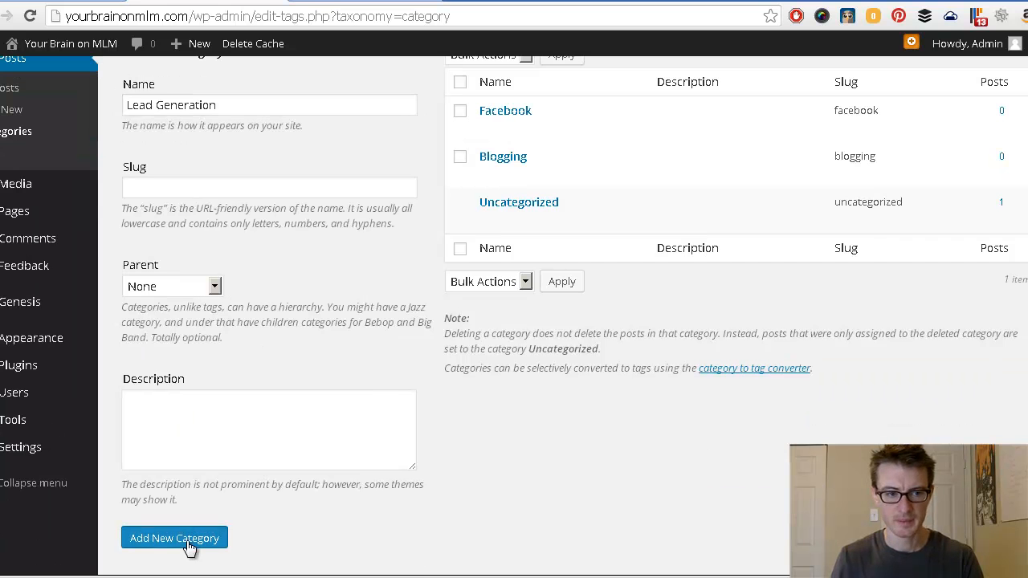
left_click(196, 536)
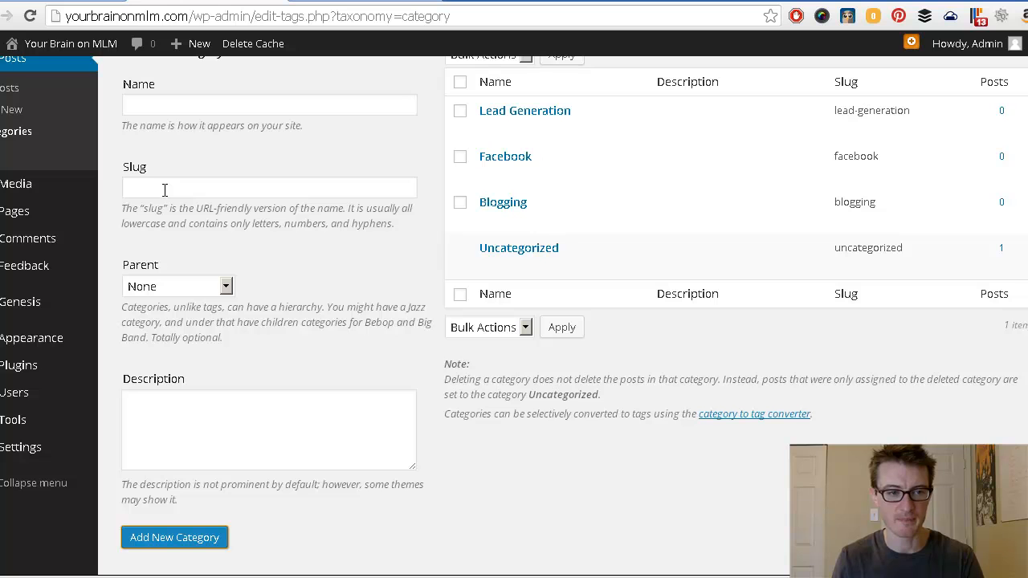
left_click(203, 105)
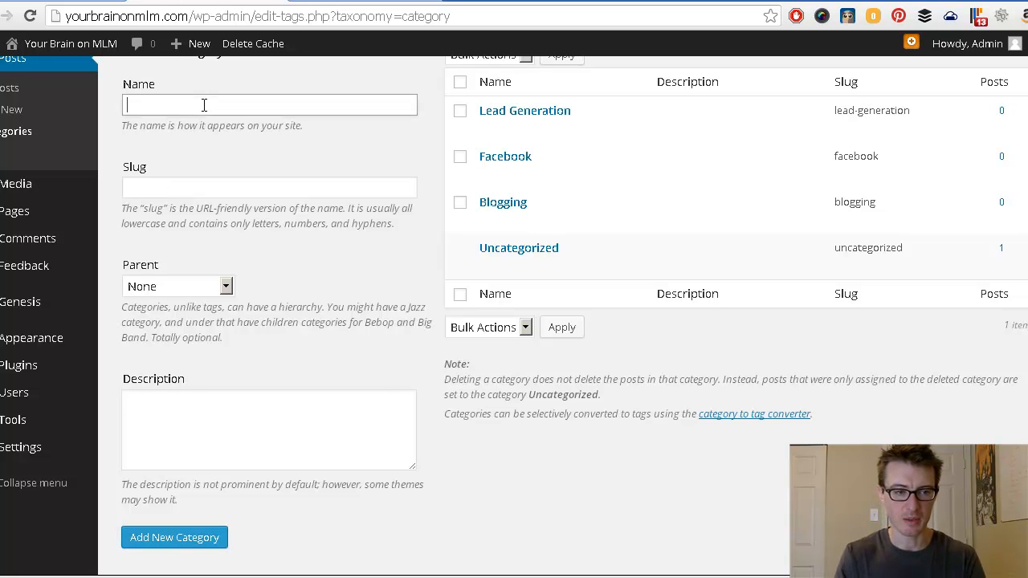
type("Copywriting")
key("Return")
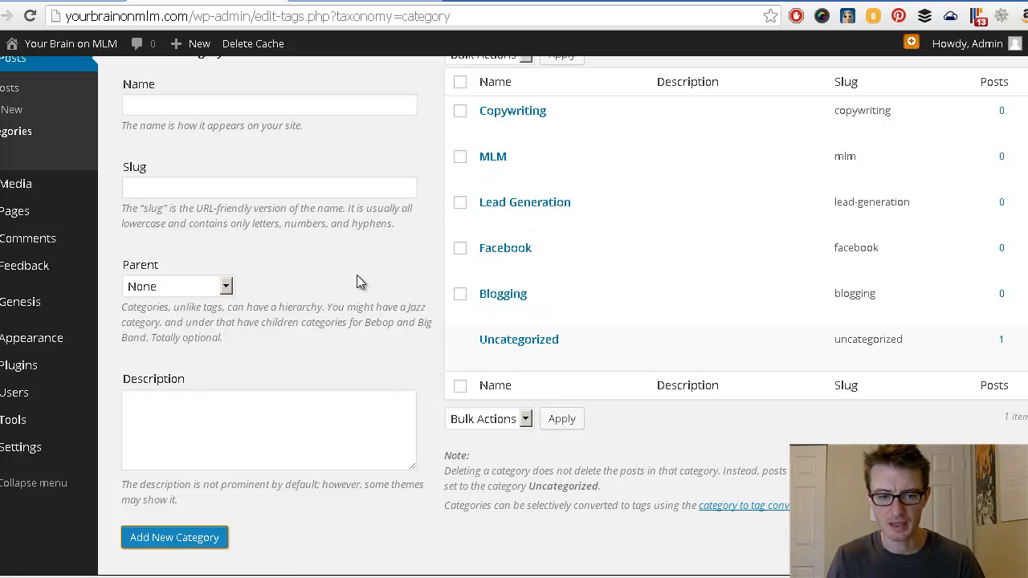
scroll(384, 314, "down", 1)
scroll(379, 305, "up", 3)
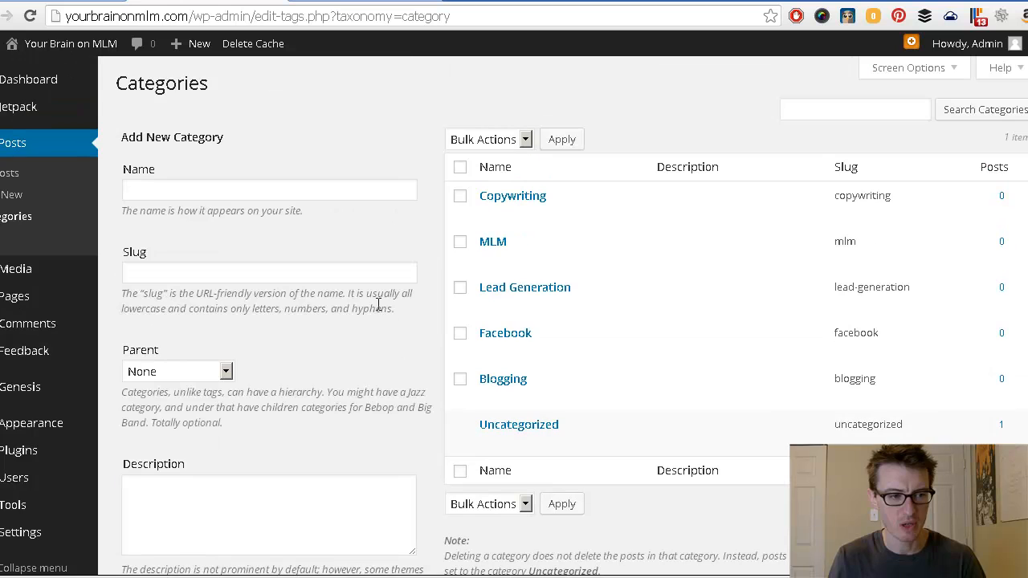
left_click(3, 199)
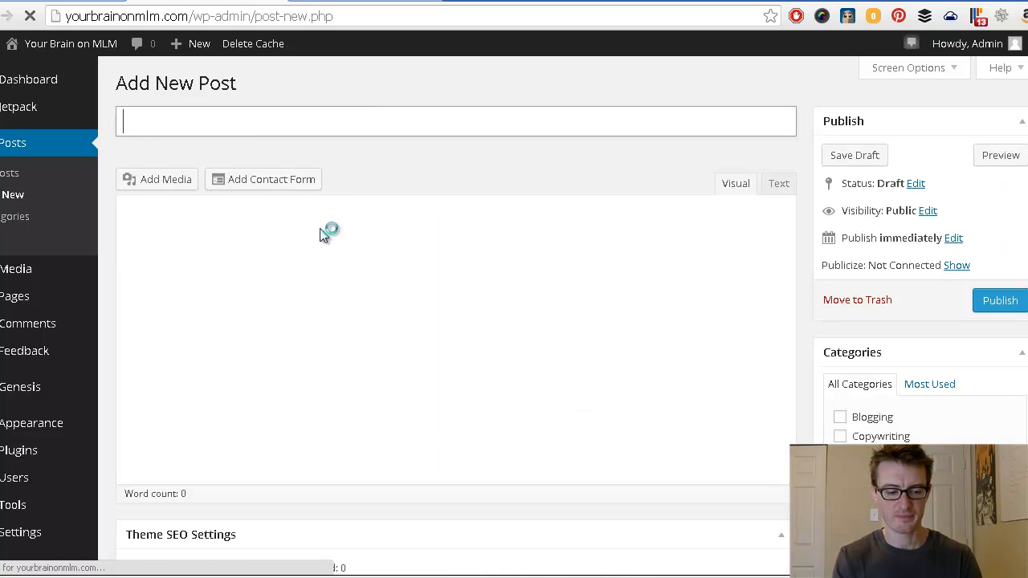
Step: Title the new post 'How To Generate Unlimited Leads For Life' and add placeholder body text
type("Ho")
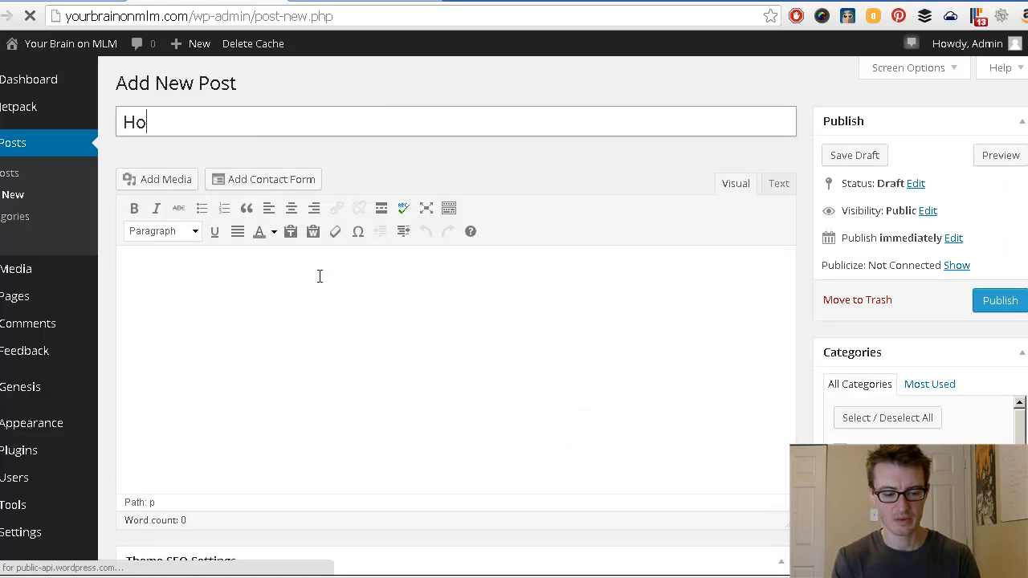
type("w to generate un")
type("limited fo")
type("r")
key("BackSpace")
key("BackSpace")
key("BackSpace")
key("BackSpace")
type("leads fo")
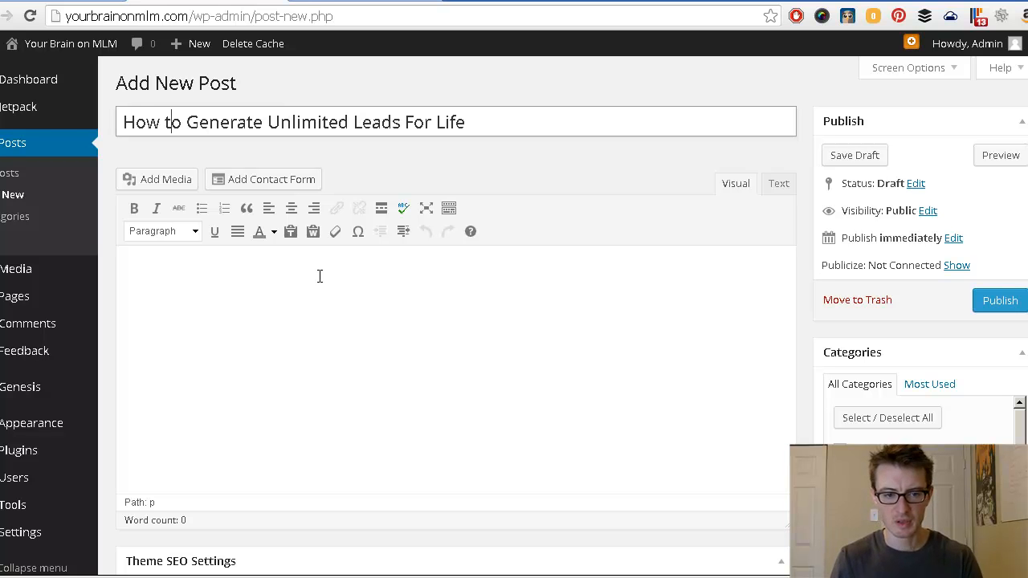
key("BackSpace")
type("T")
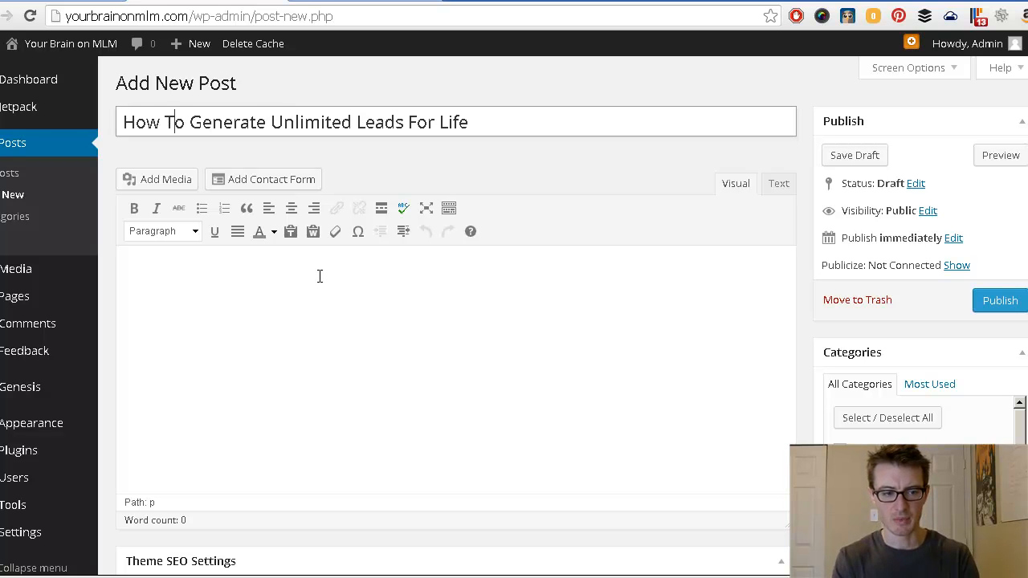
left_click(492, 319)
type("lkadsjf;laj")
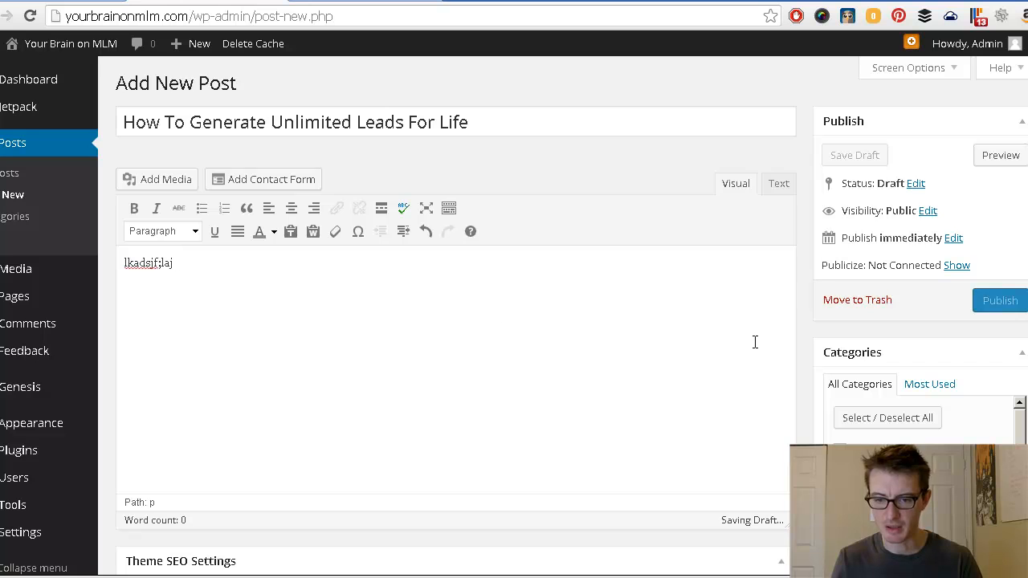
scroll(787, 394, "down", 1)
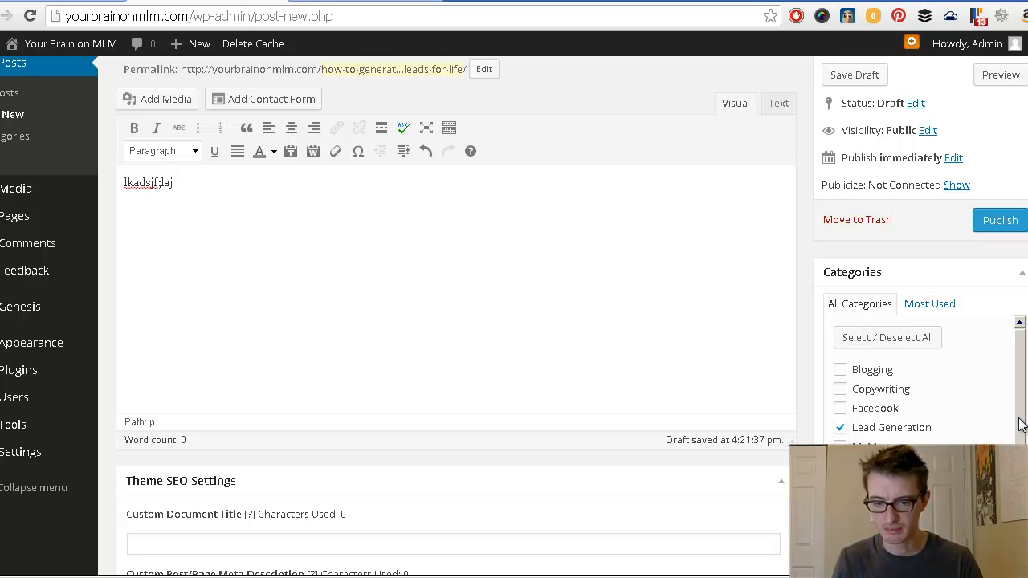
scroll(1023, 436, "down", 1)
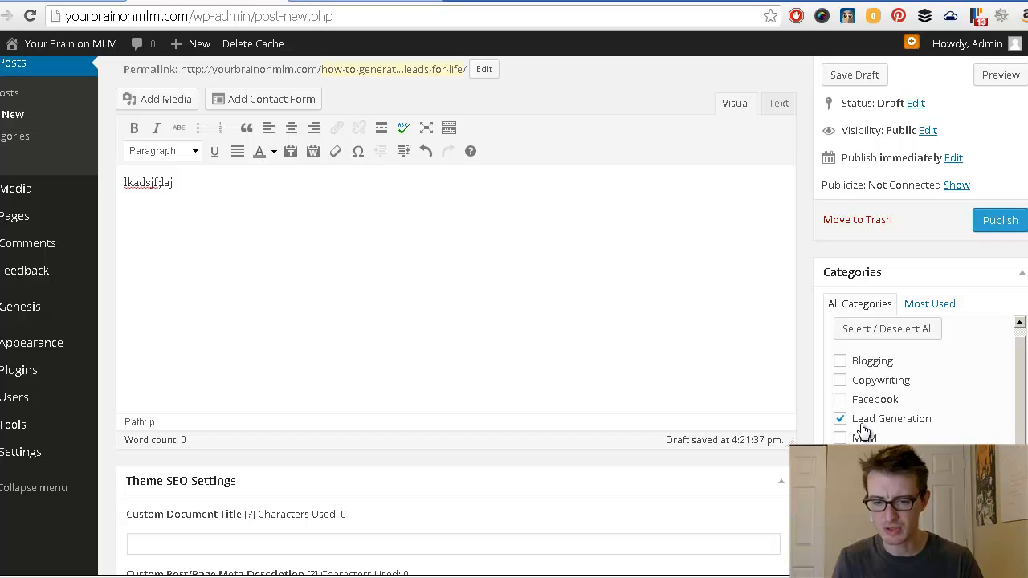
scroll(801, 415, "down", 3)
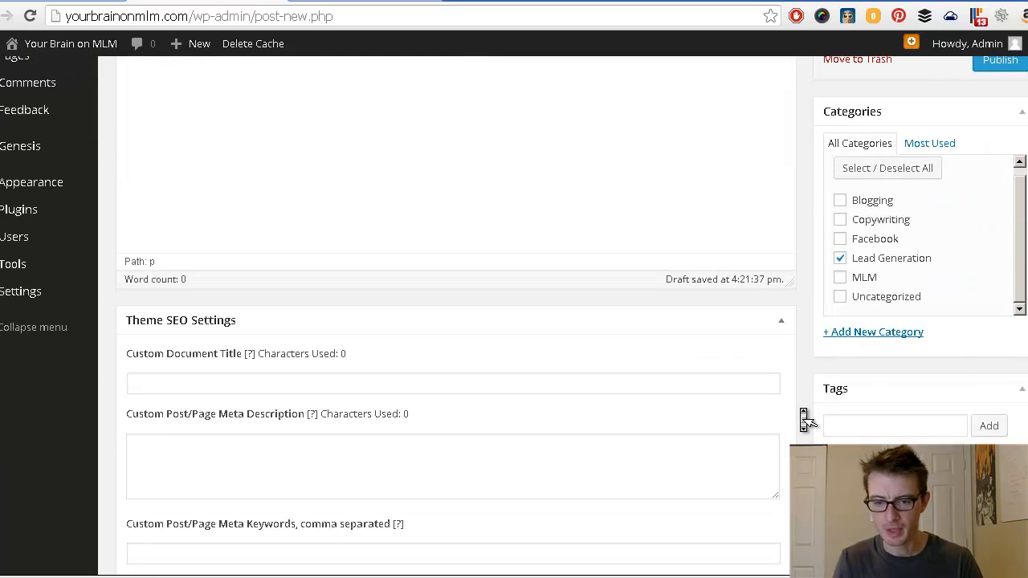
left_click(848, 342)
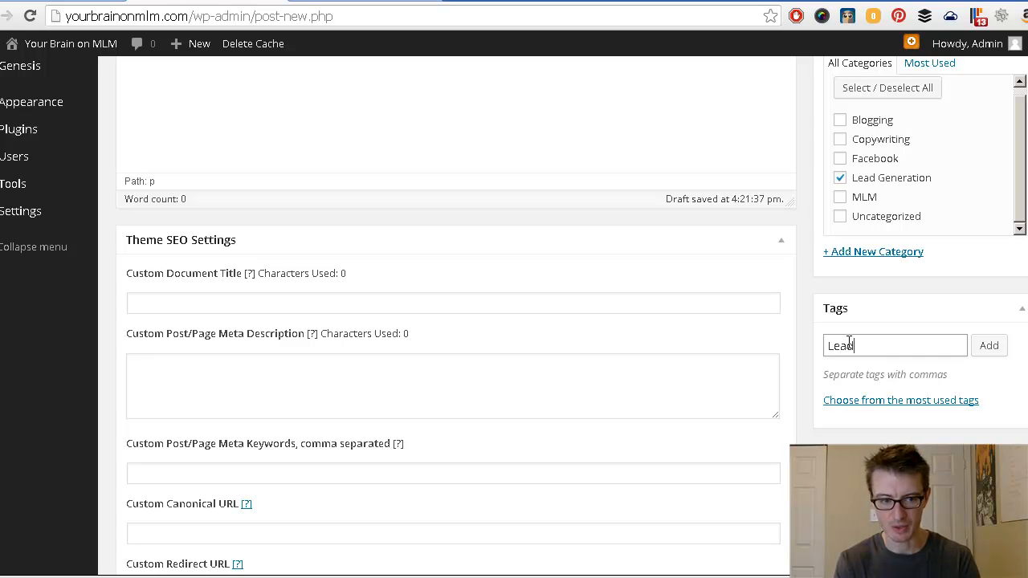
type("Lead Generation")
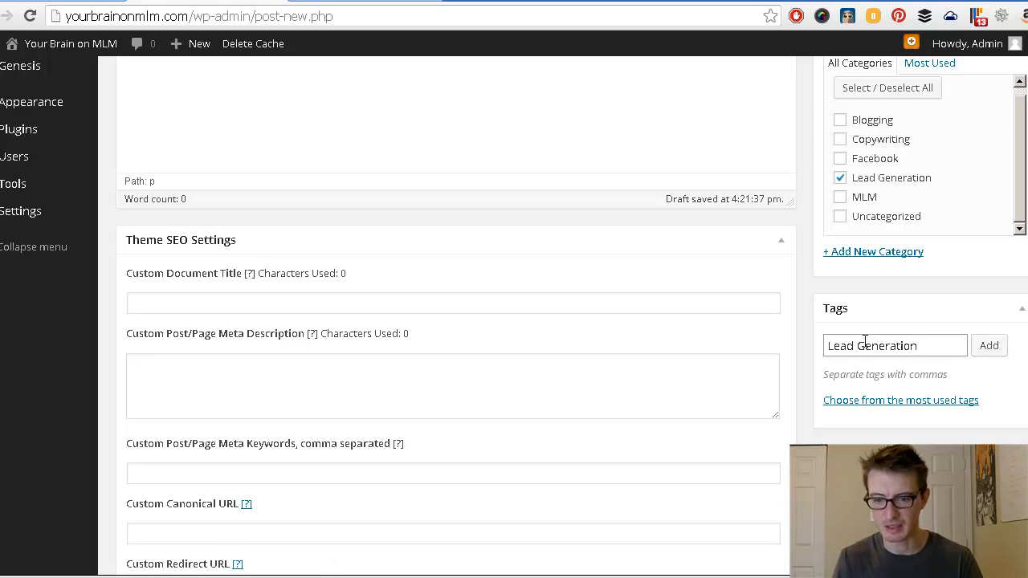
left_click_drag(932, 346, 806, 353)
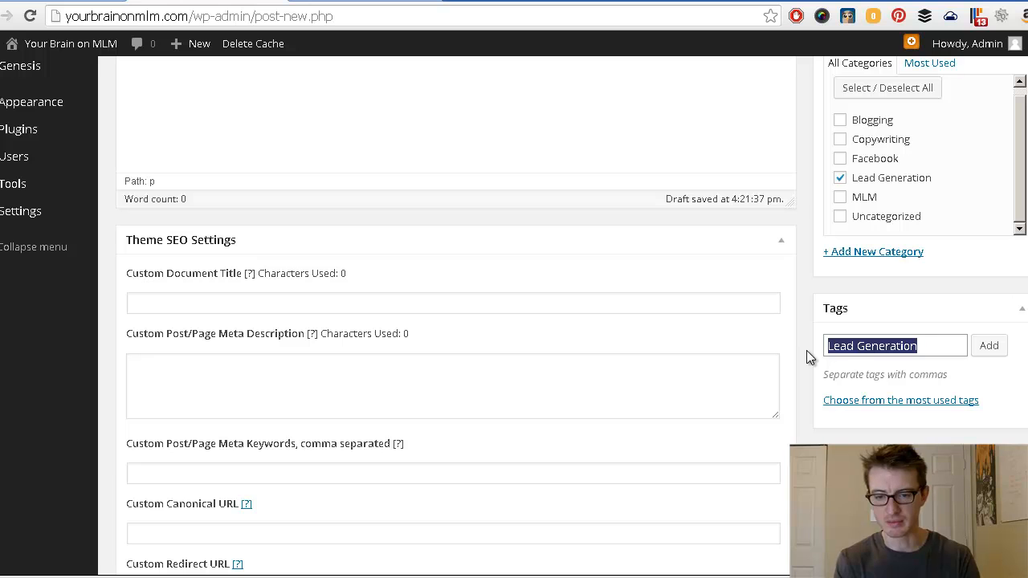
type("Blgoing")
key("BackSpace")
key("BackSpace")
key("BackSpace")
key("BackSpace")
key("BackSpace")
type("ogging")
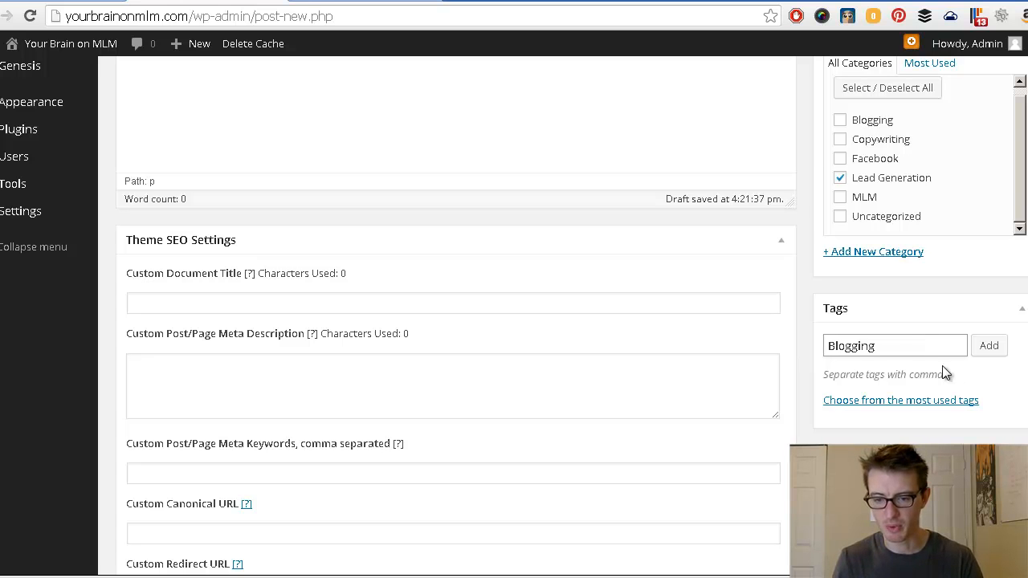
left_click(992, 345)
left_click(828, 396)
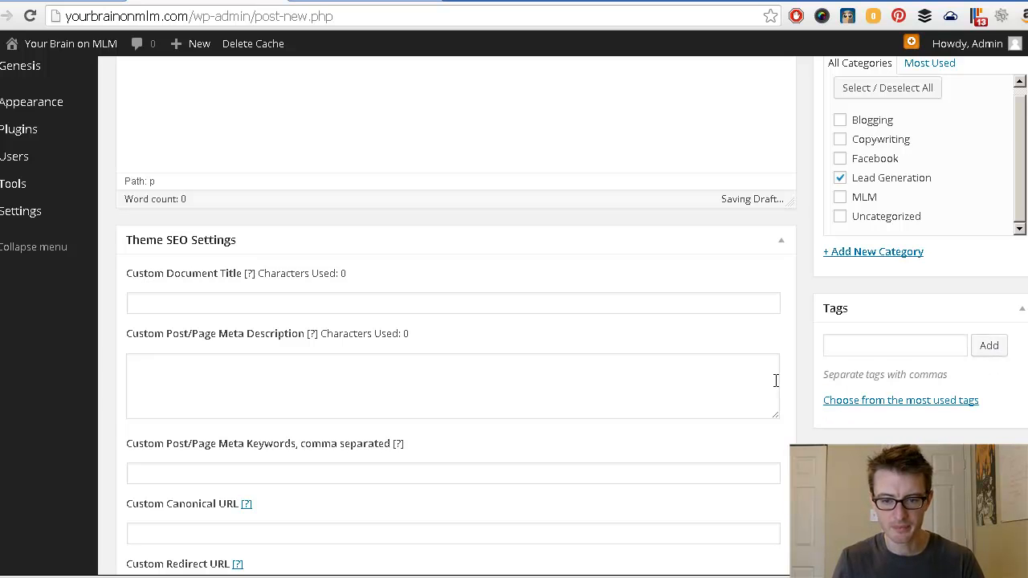
scroll(775, 384, "down", 1)
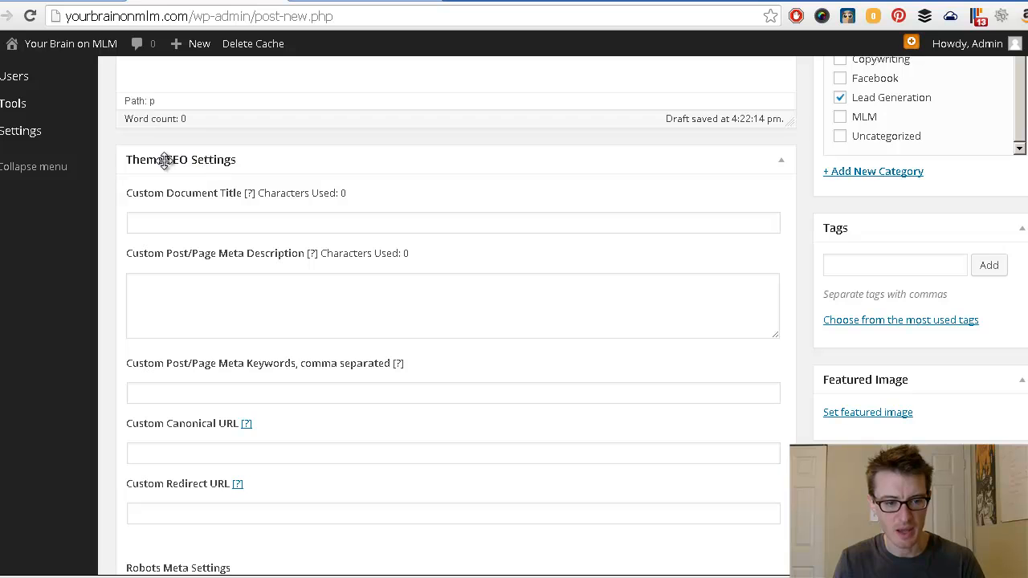
Step: Scroll down to Theme SEO Settings and click into the custom document title field
scroll(188, 233, "down", 1)
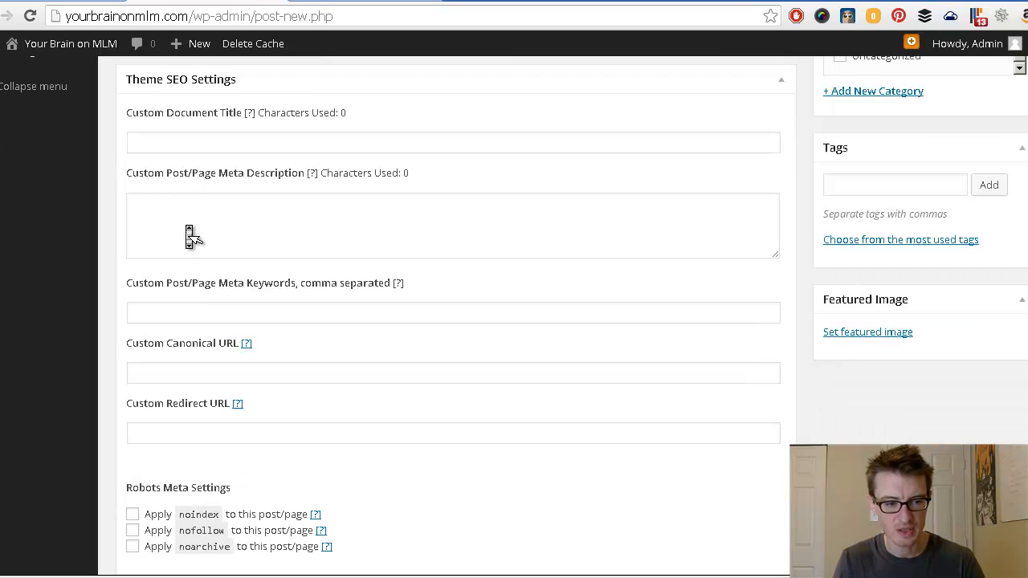
scroll(189, 236, "down", 2)
scroll(190, 236, "up", 2)
scroll(190, 236, "up", 1)
scroll(190, 236, "down", 1)
left_click(185, 162)
scroll(185, 163, "up", 5)
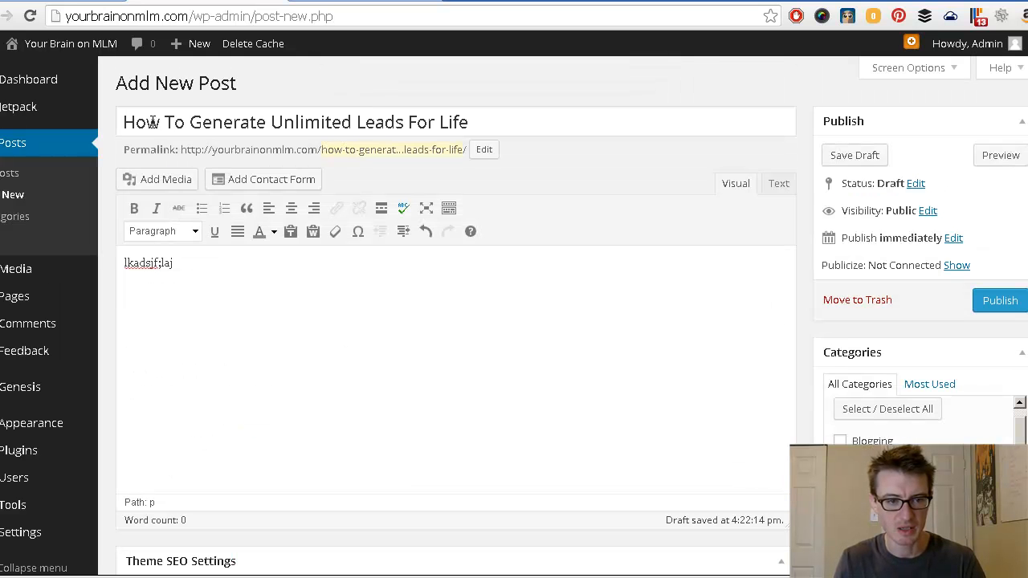
left_click_drag(124, 122, 435, 122)
scroll(393, 206, "down", 5)
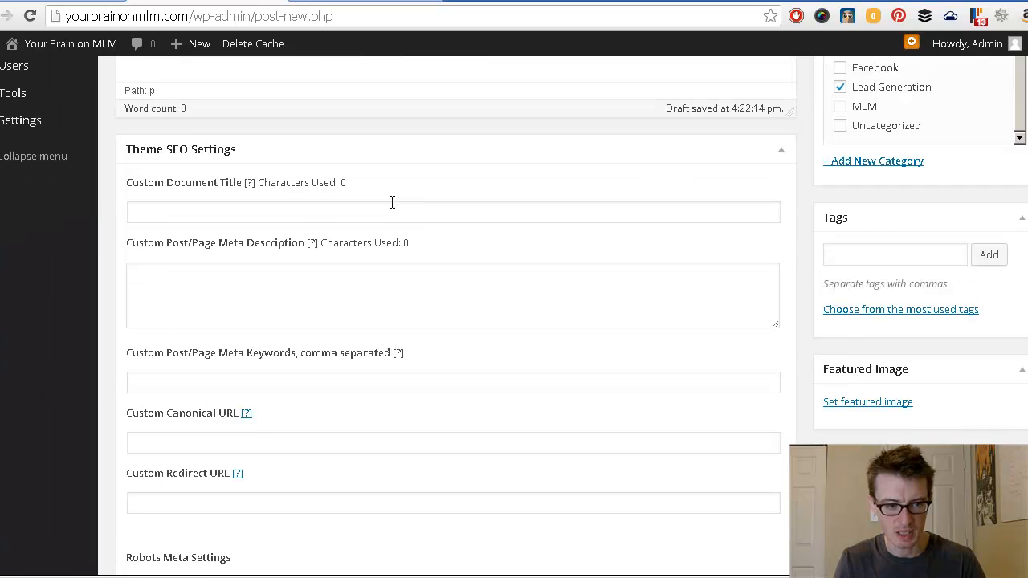
left_click(282, 214)
Step: Try the meta description and meta keywords fields, then bring up the Notepad++ category notes
left_click(228, 302)
mouse_move(315, 252)
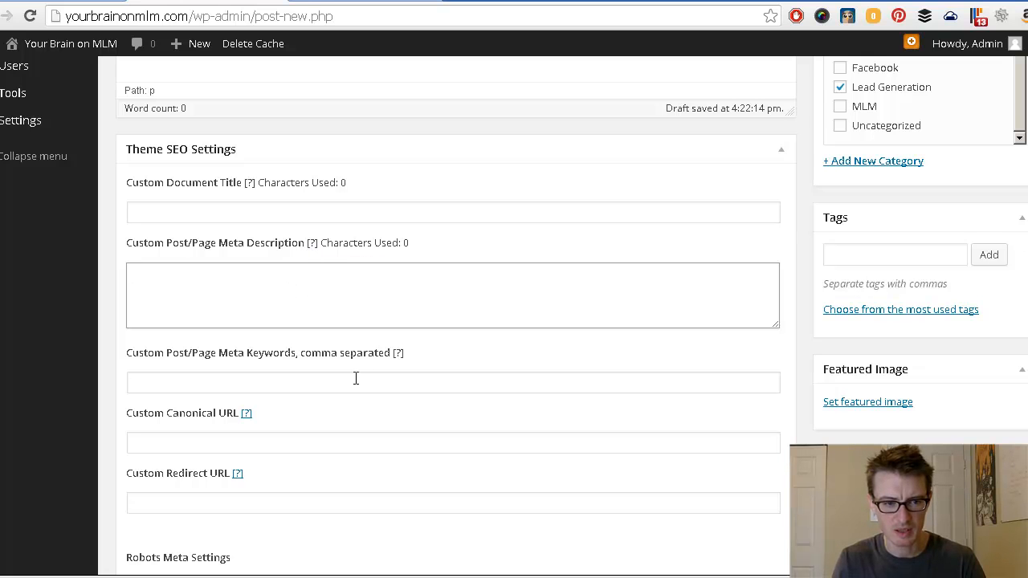
left_click(446, 362)
left_click(307, 212)
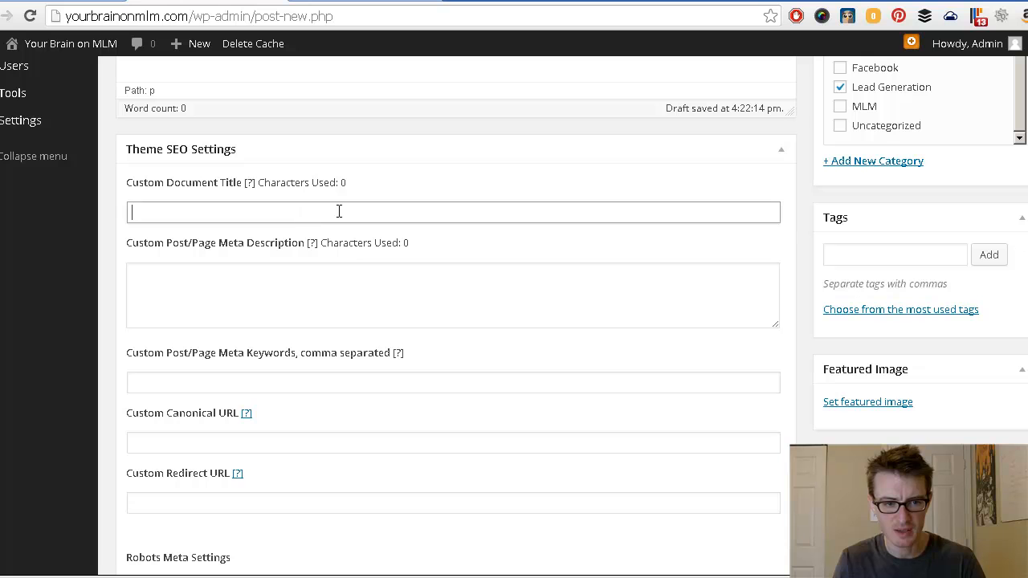
left_click(405, 300)
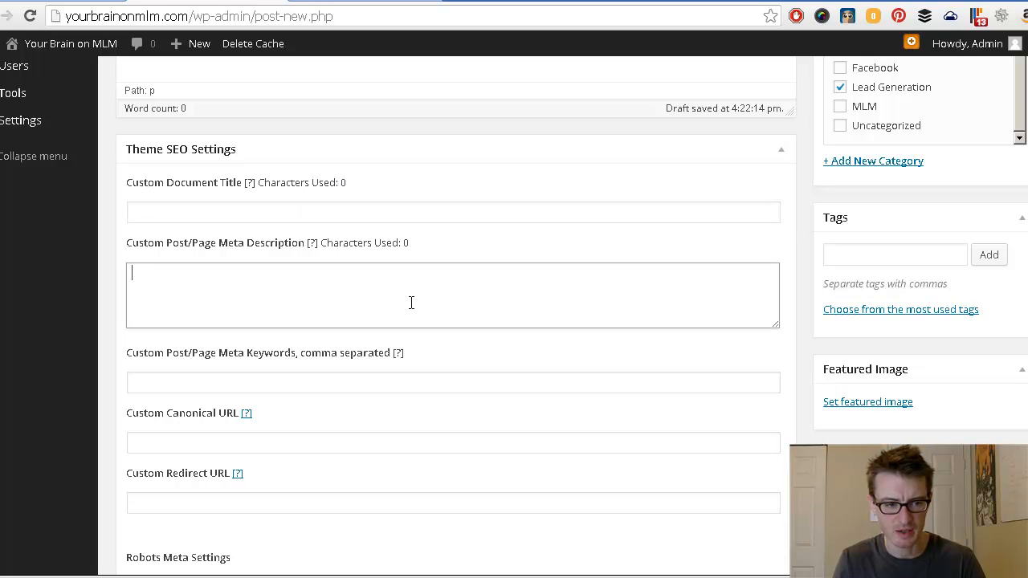
scroll(507, 365, "down", 1)
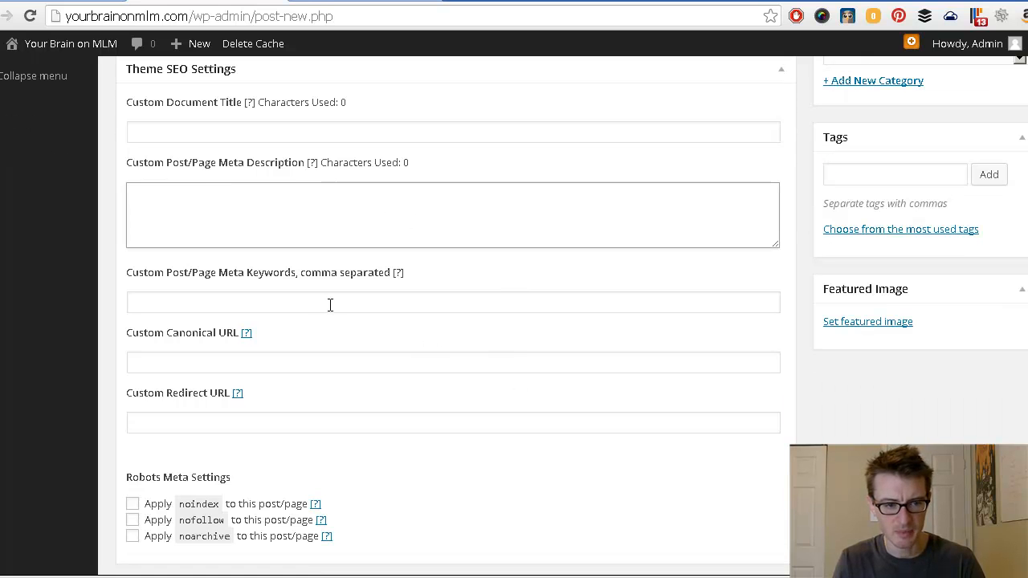
left_click_drag(233, 274, 457, 277)
left_click(480, 289)
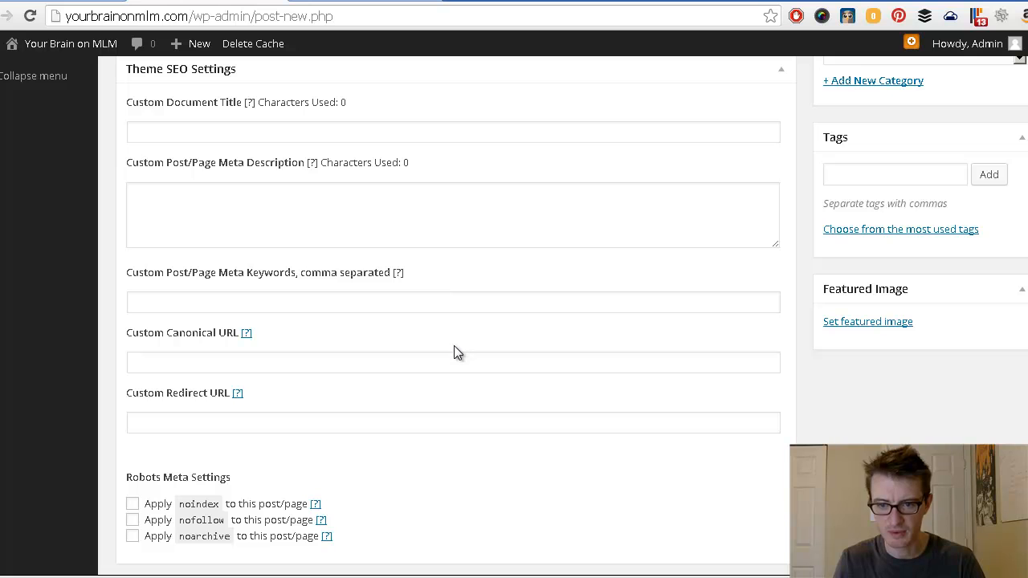
left_click(884, 175)
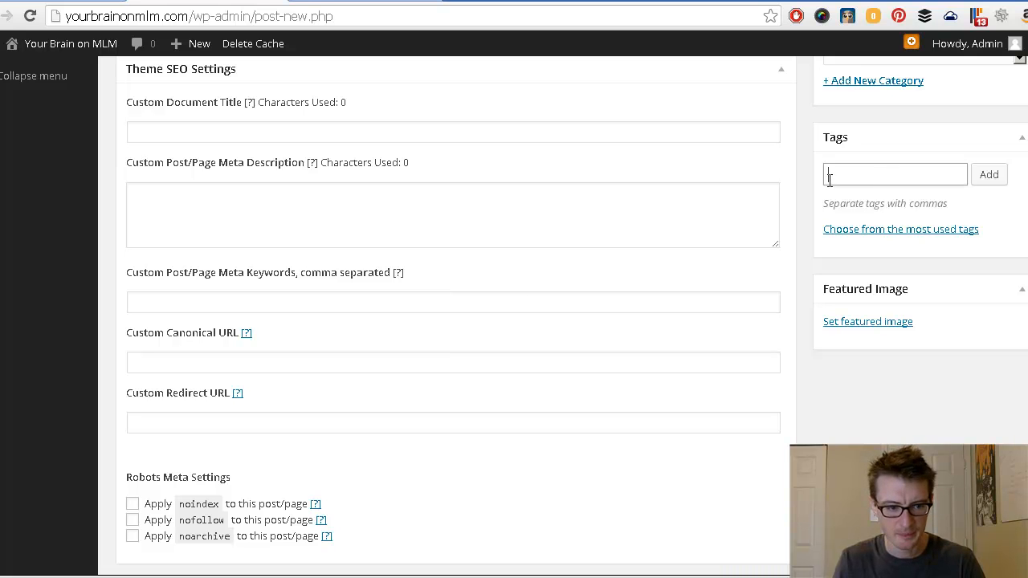
left_click(376, 309)
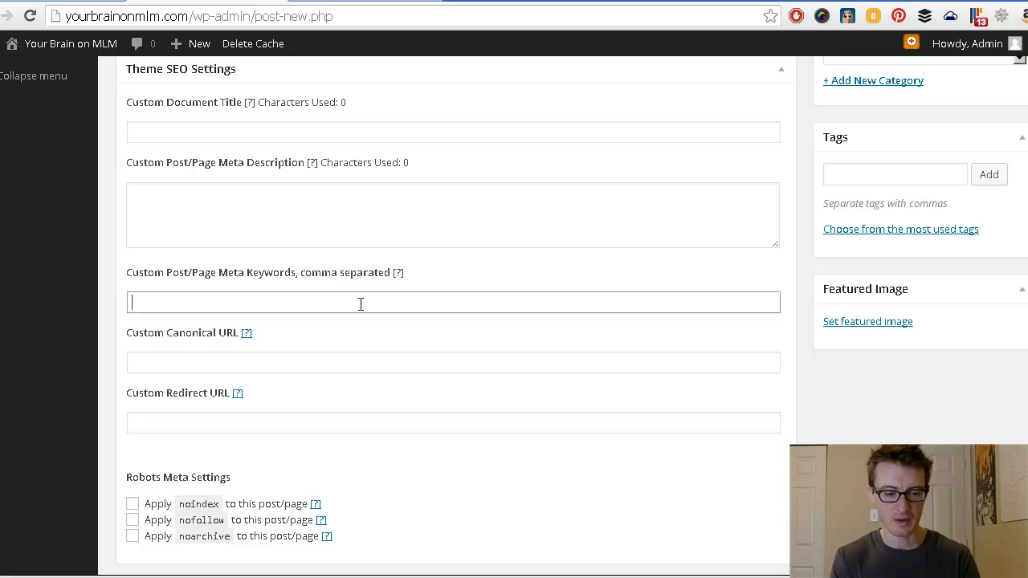
left_click(386, 338)
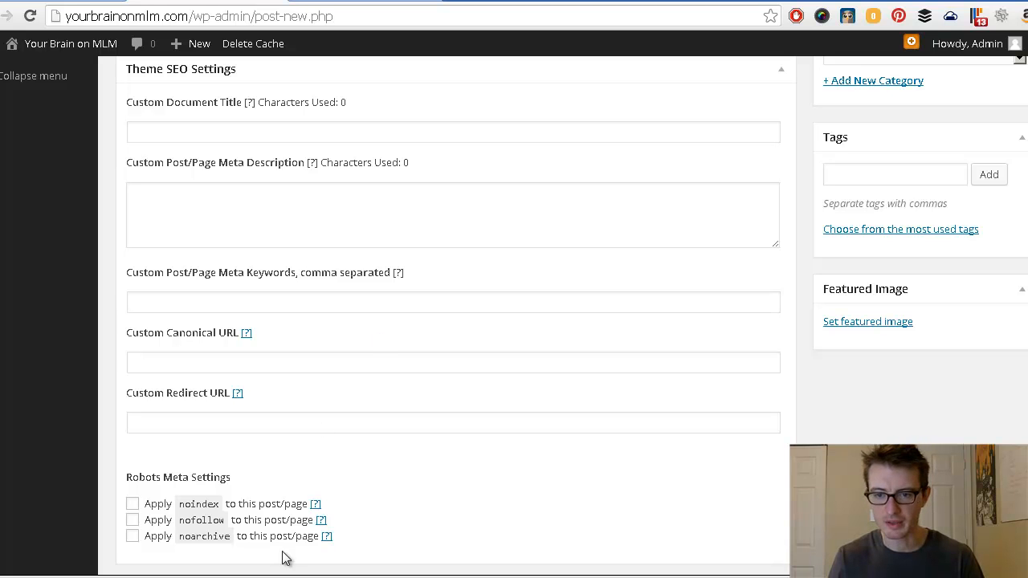
left_click(281, 576)
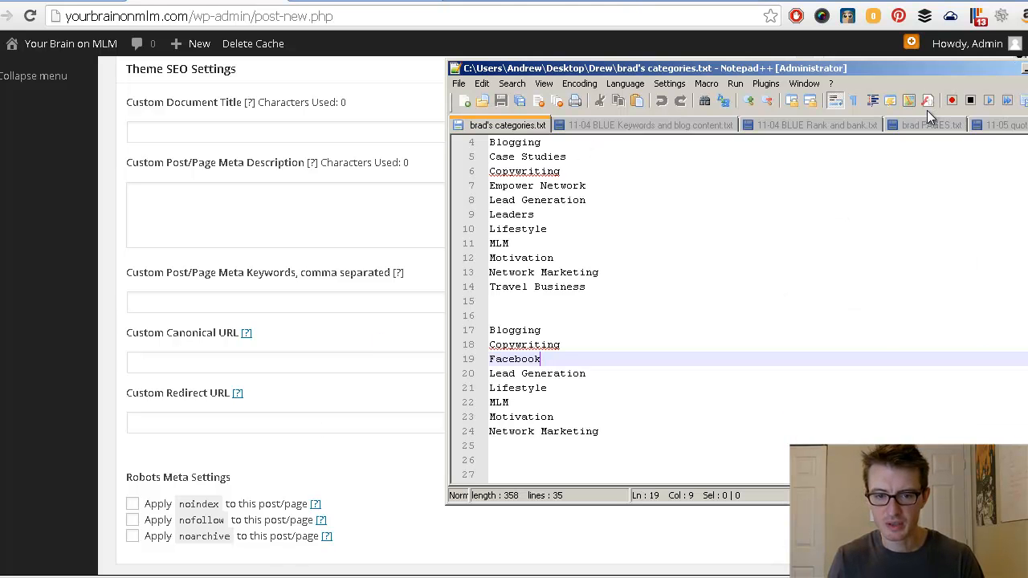
Step: In Notepad++, open 12-18 mlm blog keywords.txt and select 'mlm blog design' to copy
key("ctrl+Tab")
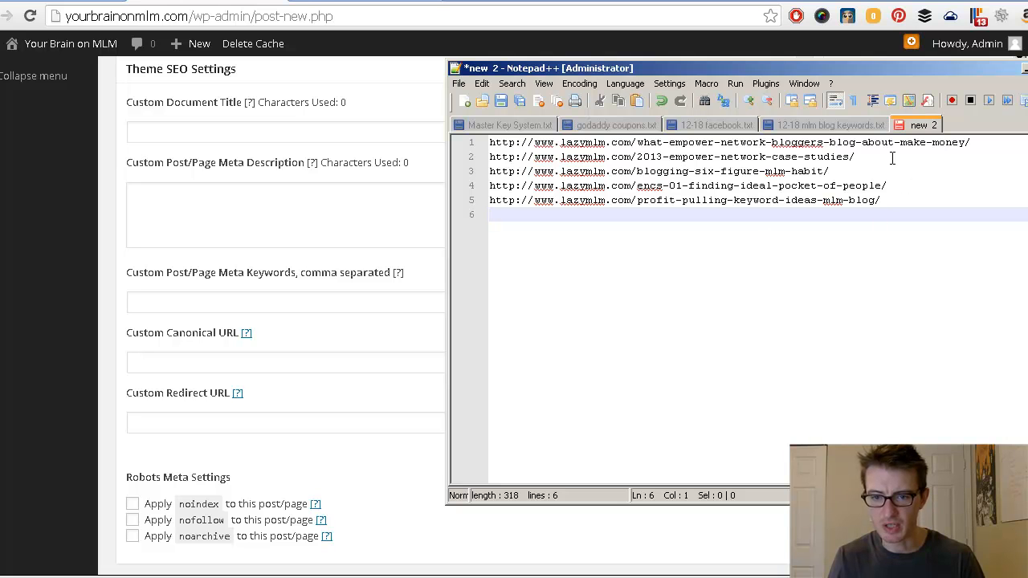
left_click(824, 127)
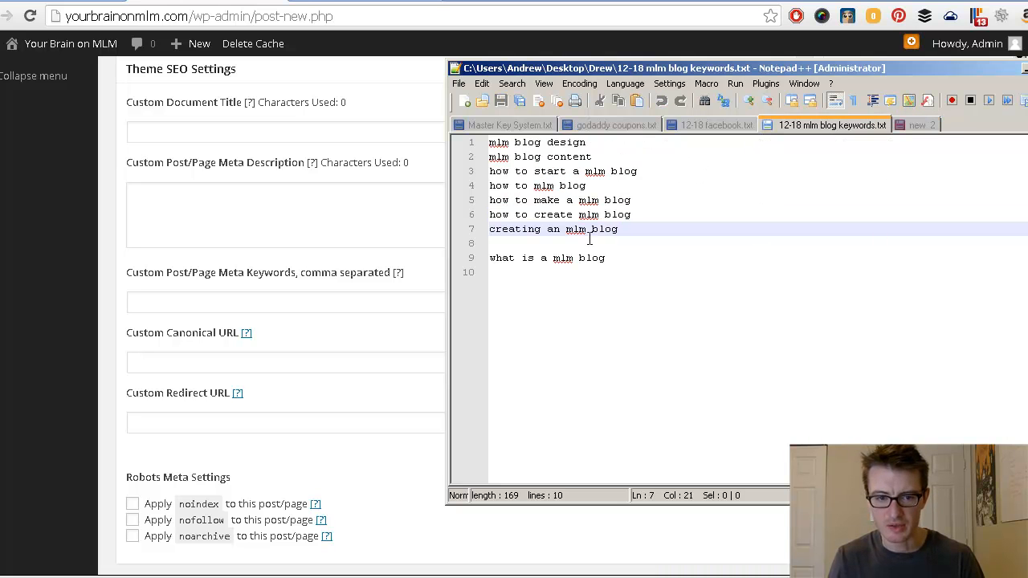
left_click_drag(489, 143, 649, 165)
left_click(640, 171)
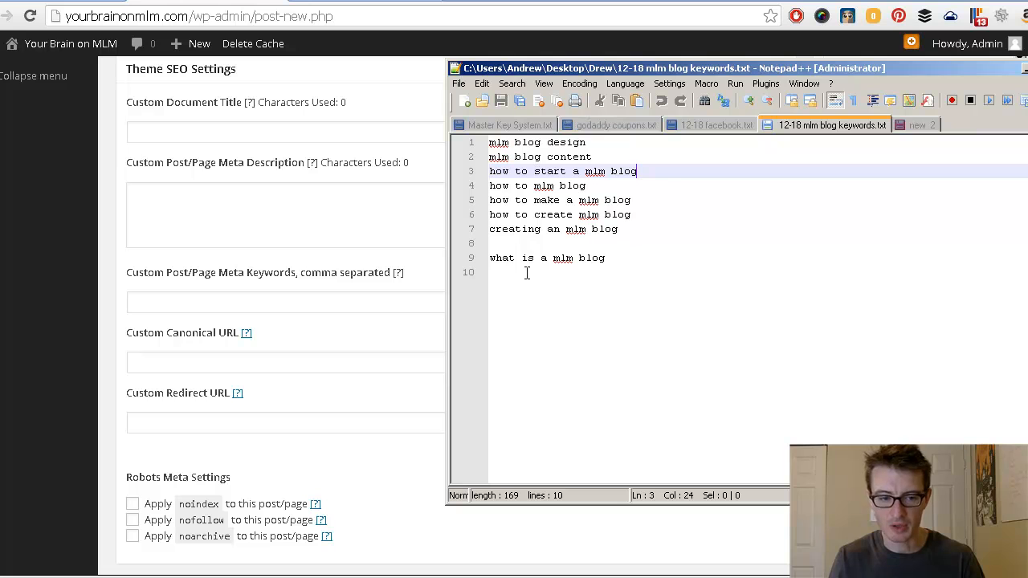
left_click(337, 331)
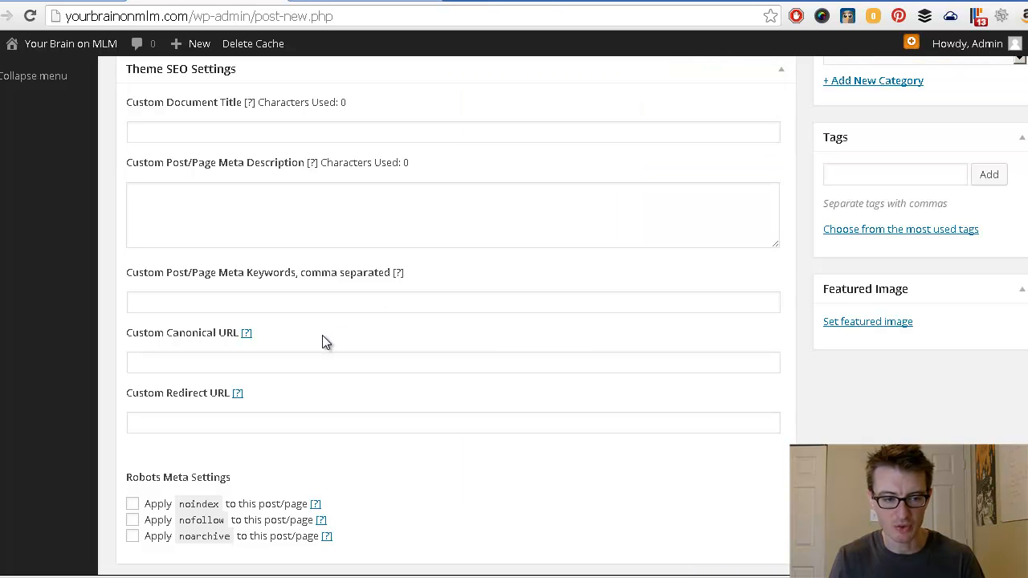
left_click(169, 299)
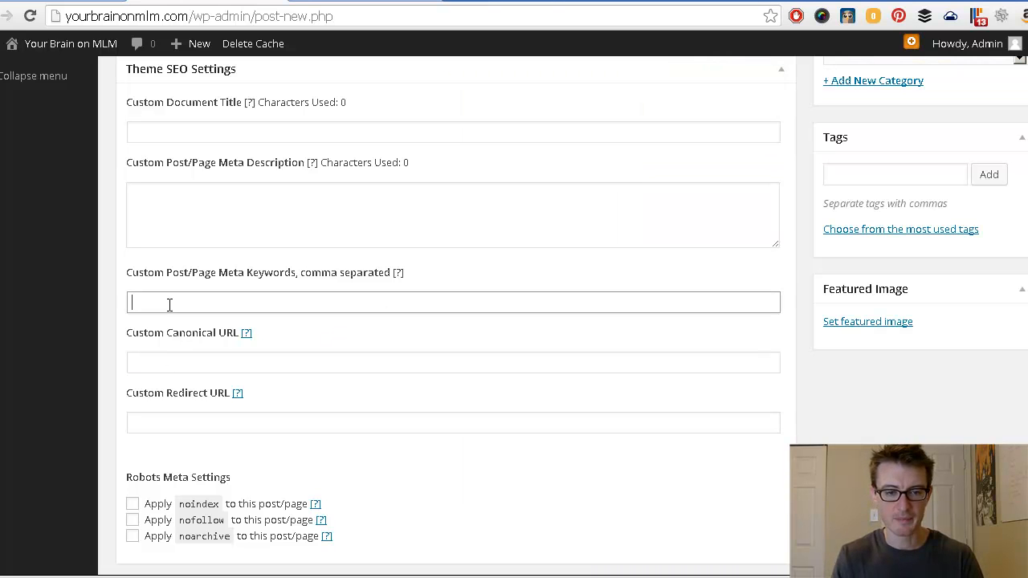
key("alt+Tab")
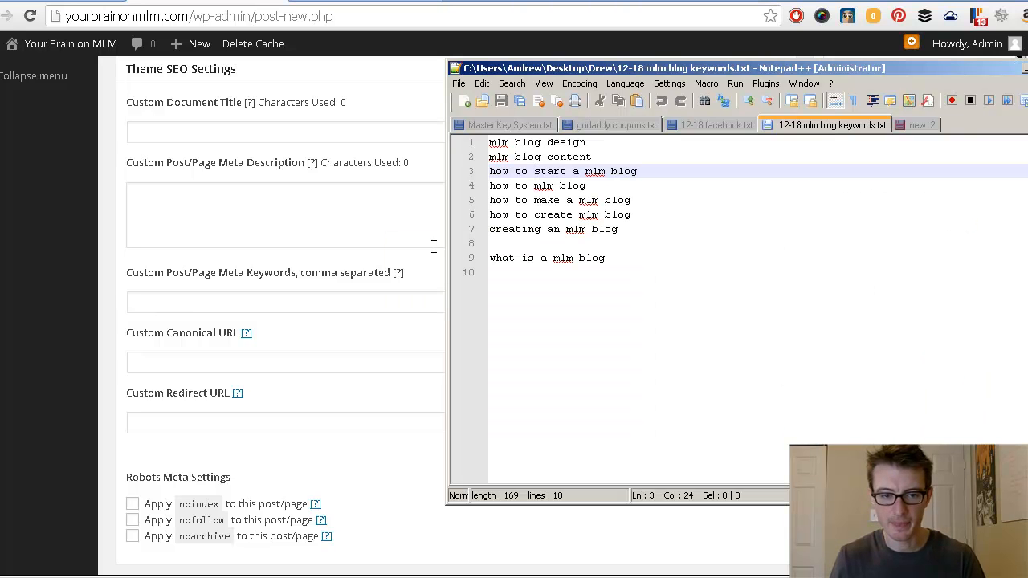
left_click_drag(605, 140, 462, 152)
key("ctrl+c")
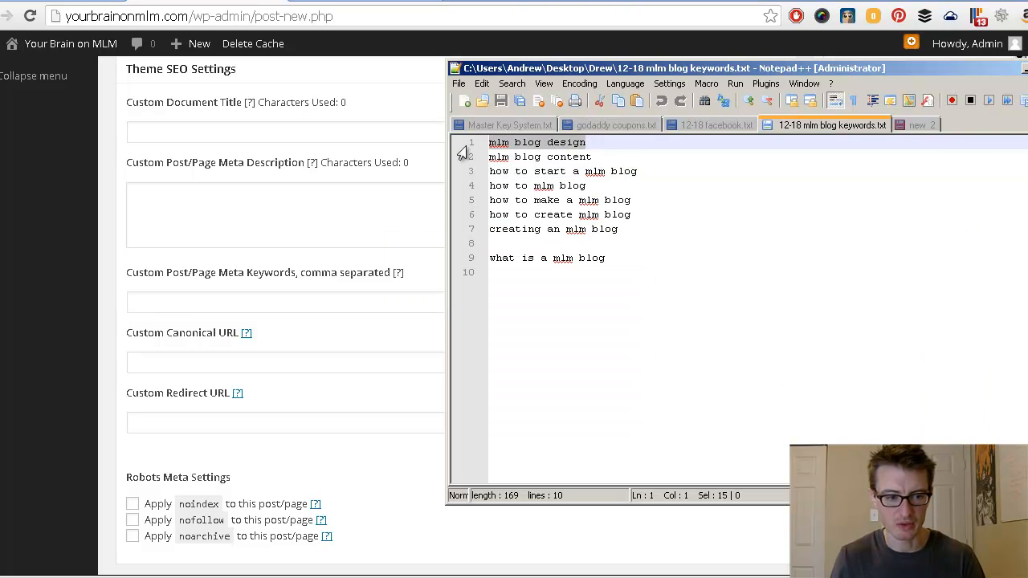
Step: Paste 'mlm blog design,' into the post's Custom Meta Keywords field
left_click(187, 301)
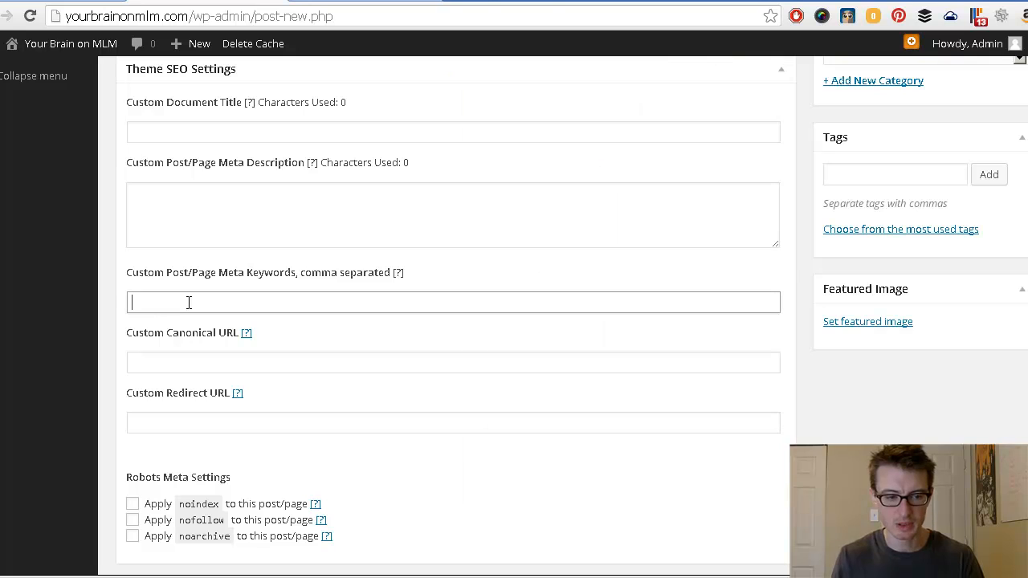
key("ctrl+v")
type(",")
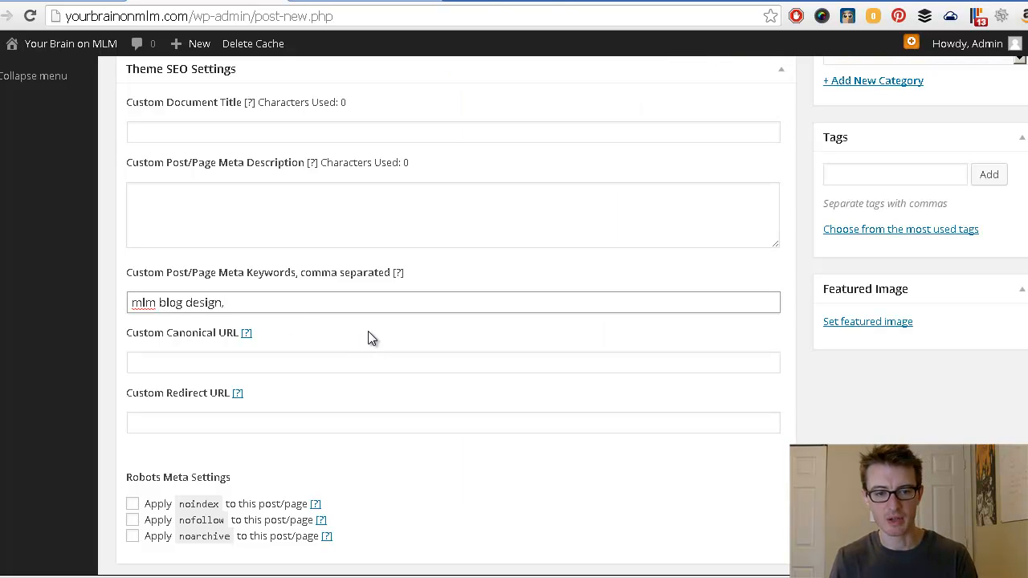
key("alt+Tab")
key("alt+Tab")
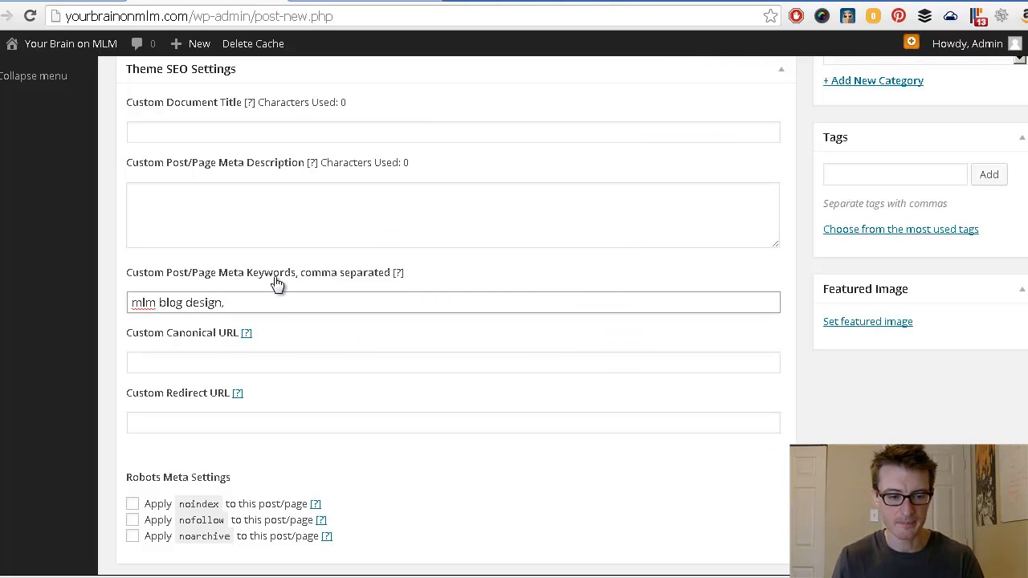
middle_click(472, 485)
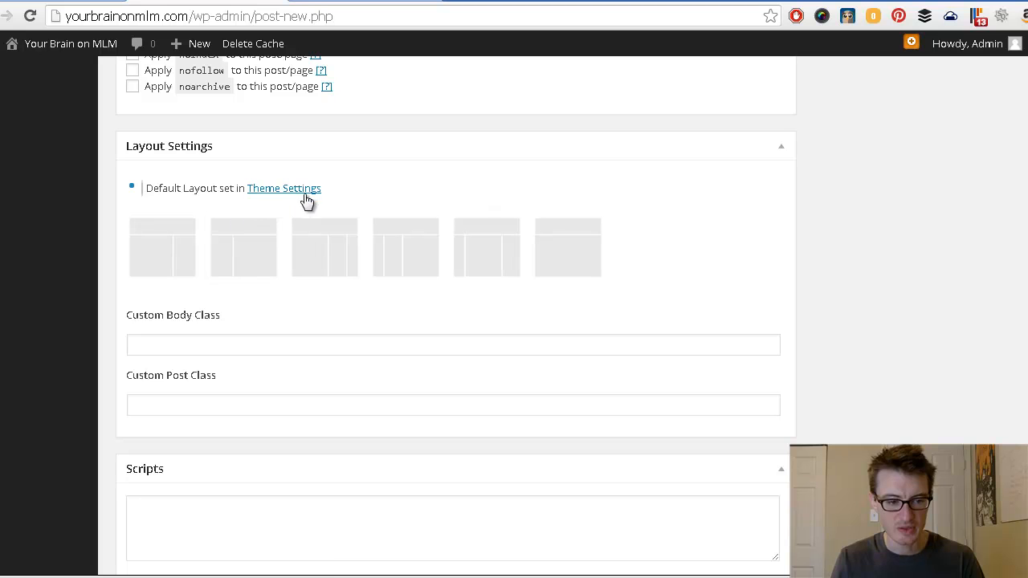
Step: Scroll through the Layout, Scripts and Sharing boxes and back up to save the draft
scroll(312, 373, "down", 3)
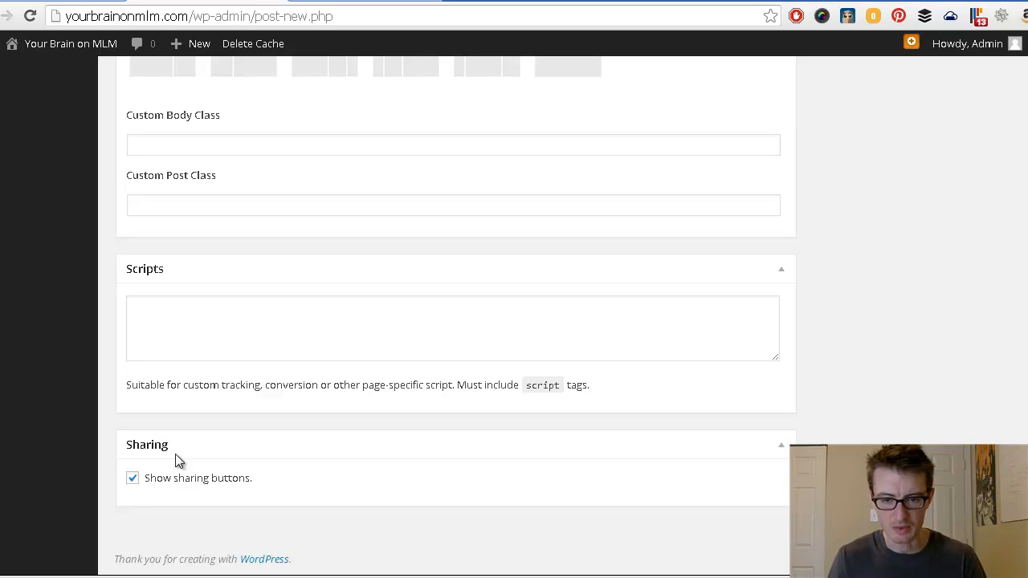
scroll(796, 424, "up", 15)
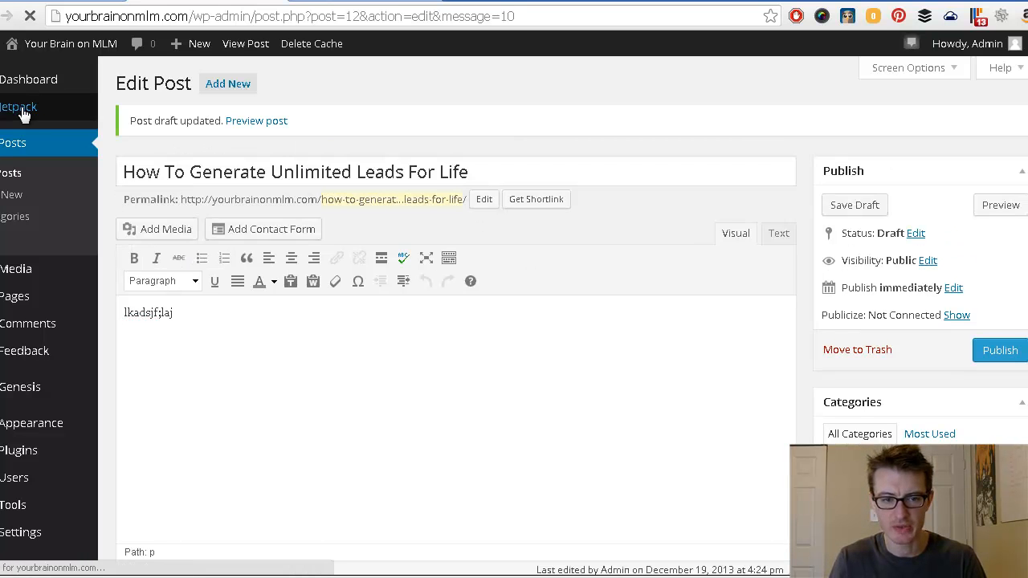
Step: Deactivate the Jetpack Sharing module on the Jetpack modules page
left_click(24, 114)
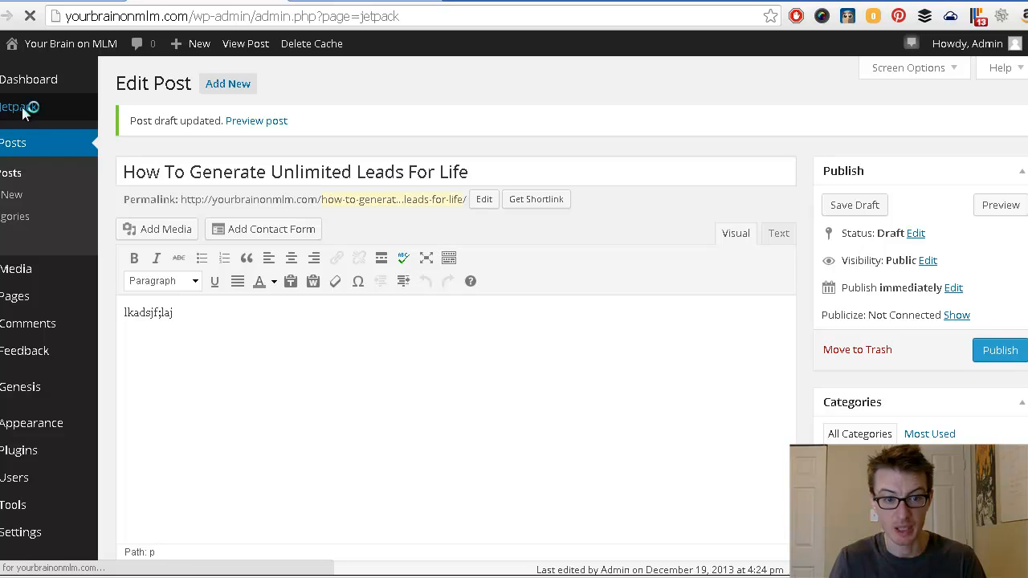
scroll(185, 357, "down", 5)
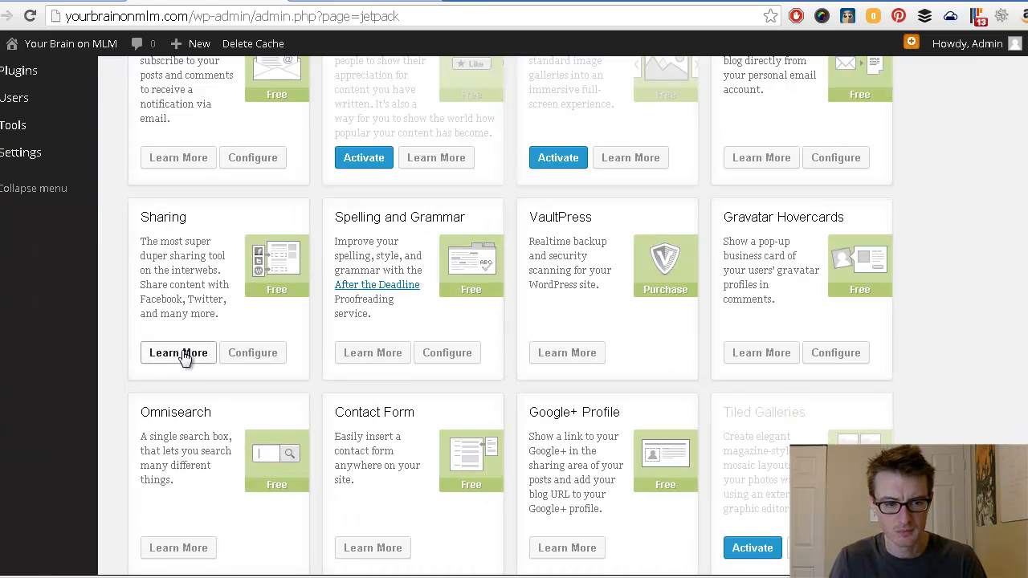
left_click(184, 355)
left_click(251, 358)
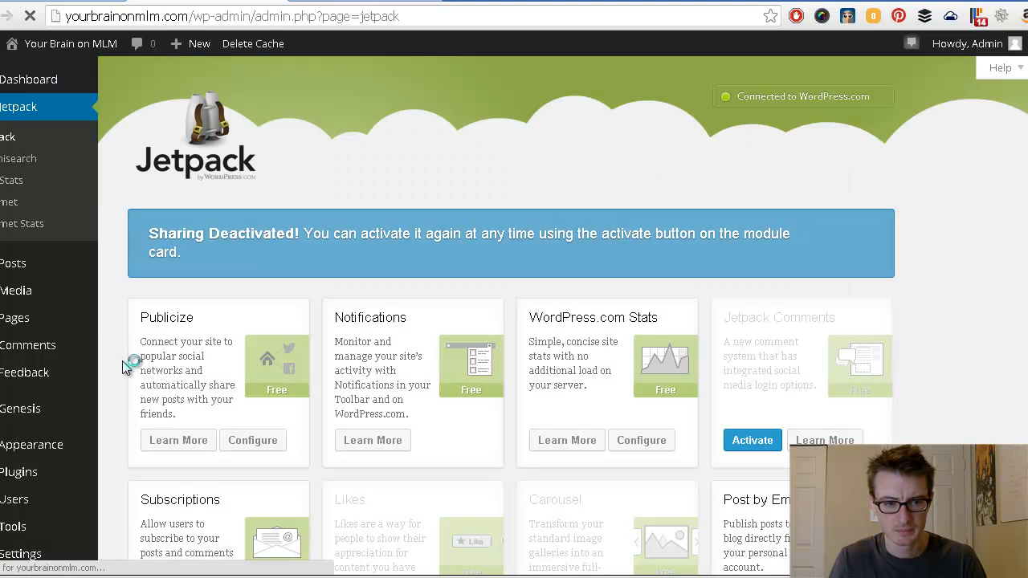
Step: Minimise Chrome and open the Empower Audios folder on the desktop
scroll(124, 367, "down", 2)
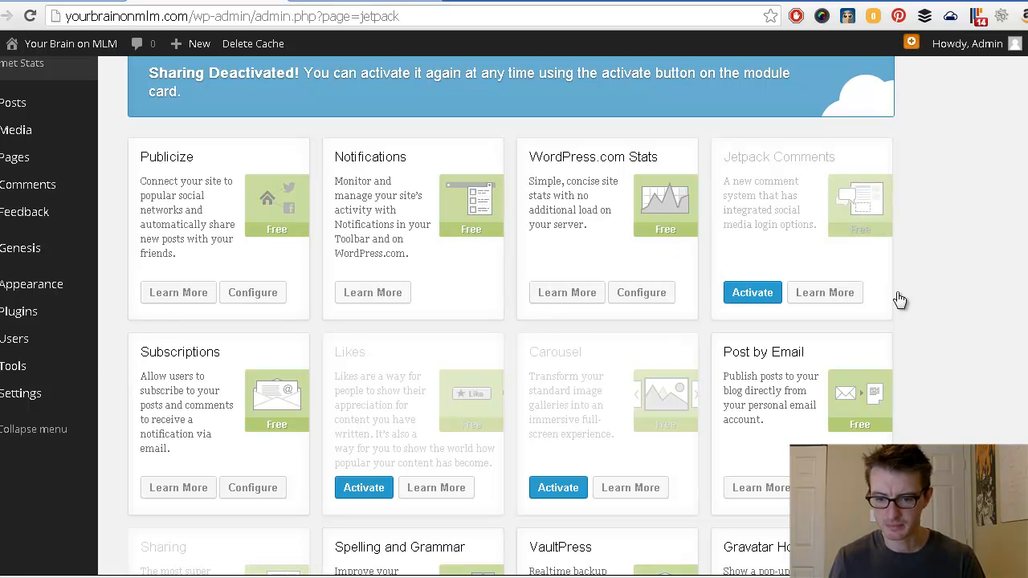
scroll(923, 273, "up", 2)
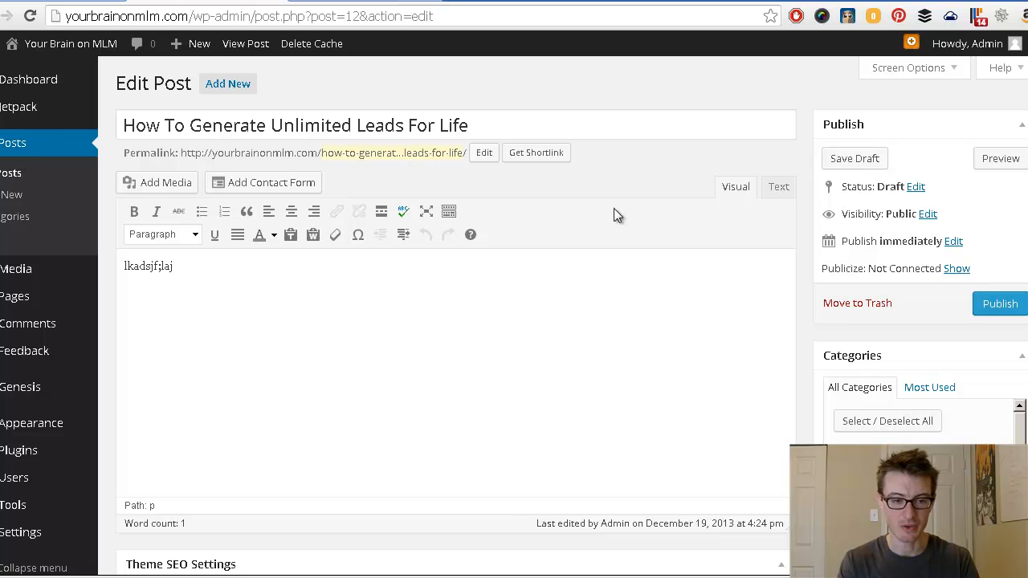
left_click(224, 572)
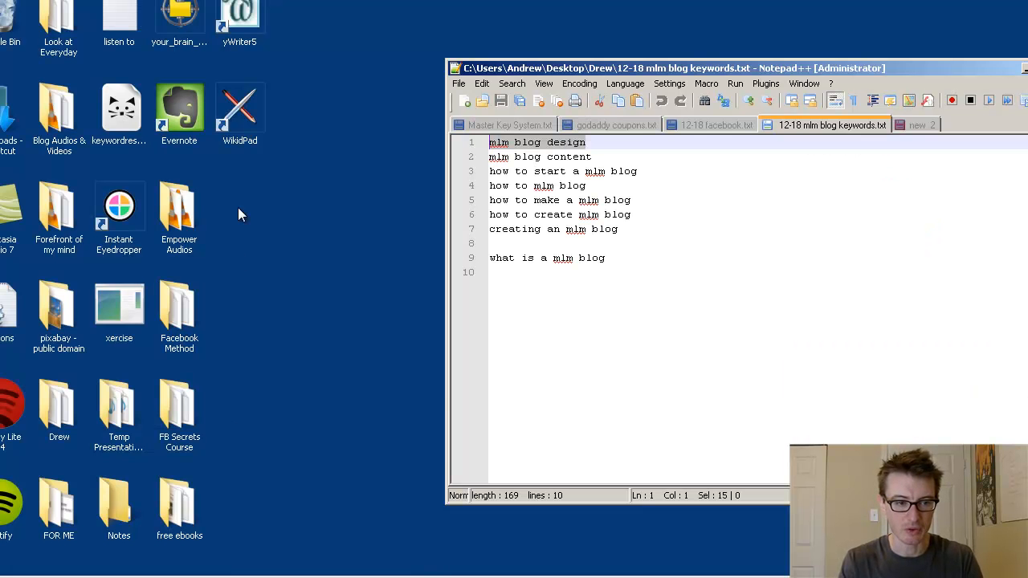
double_click(178, 210)
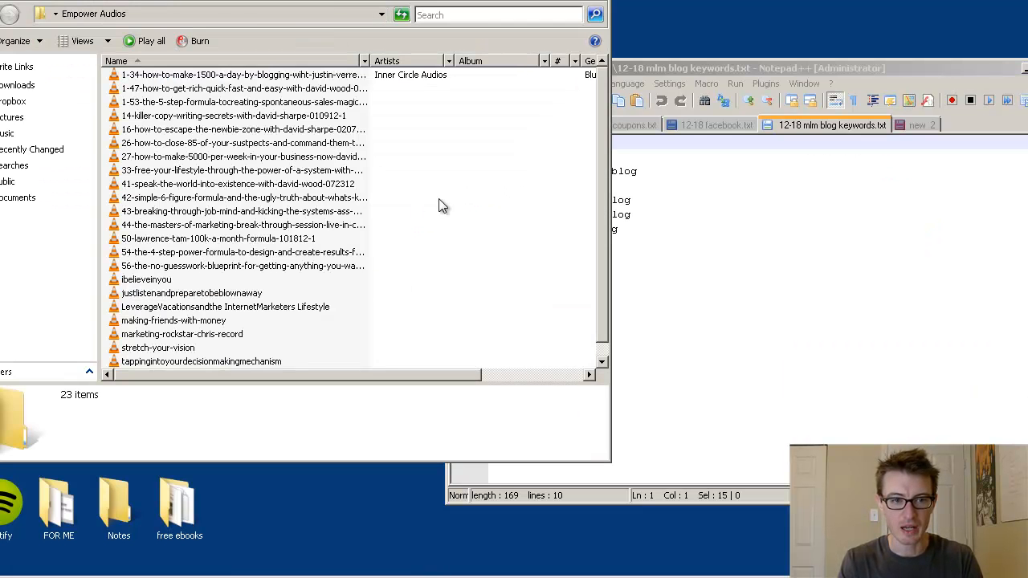
Step: Widen the Name column to show the full audio titles, then step through the MP3 files down to the 4-step power formula recording
left_click_drag(369, 61, 437, 61)
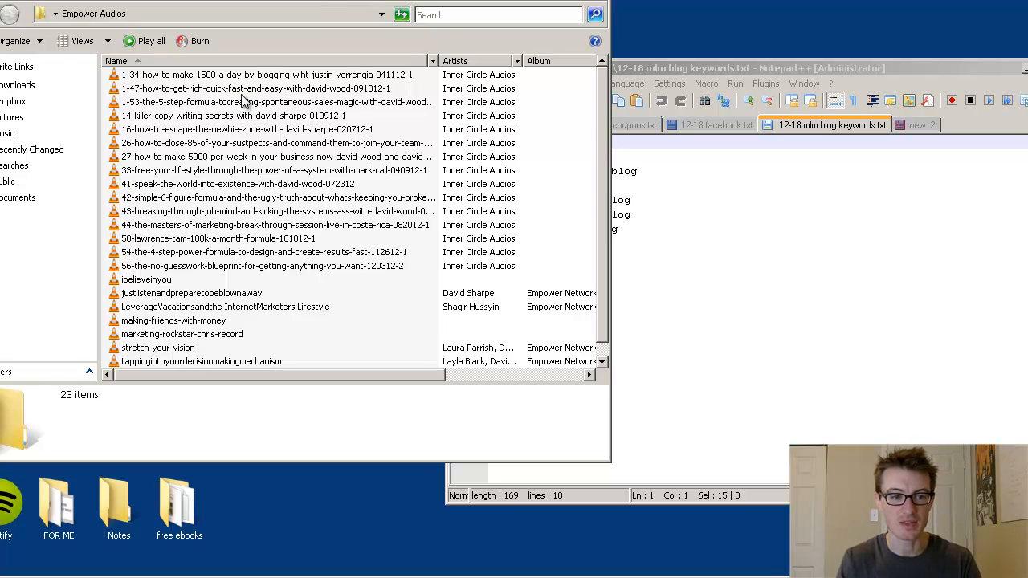
left_click(202, 142)
left_click(203, 159)
left_click(203, 171)
left_click(204, 198)
left_click(204, 211)
left_click(204, 224)
left_click(204, 238)
left_click(205, 252)
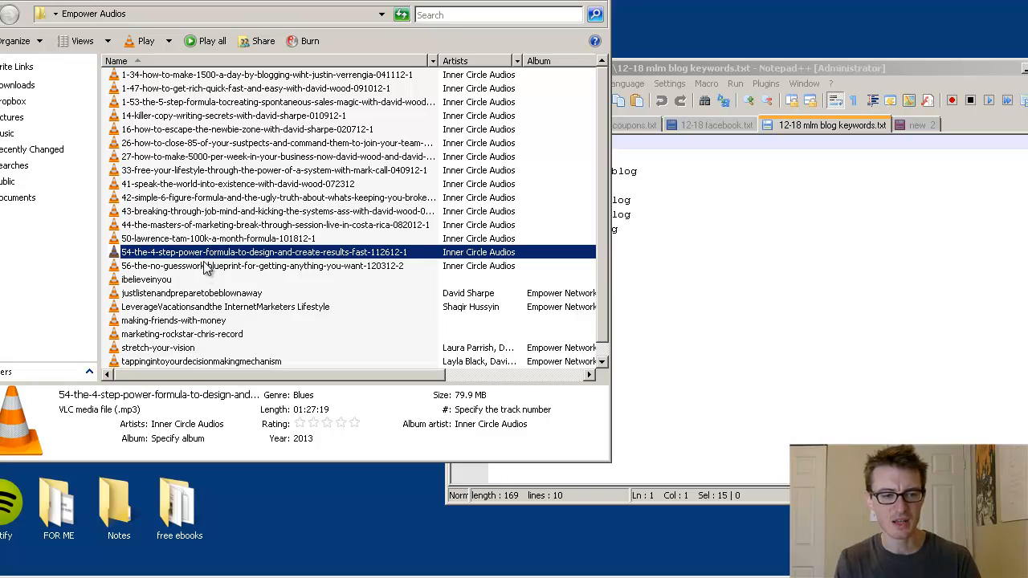
Step: Review the no-guesswork blueprint recording's details, then close the Empower Audios window
left_click(197, 269)
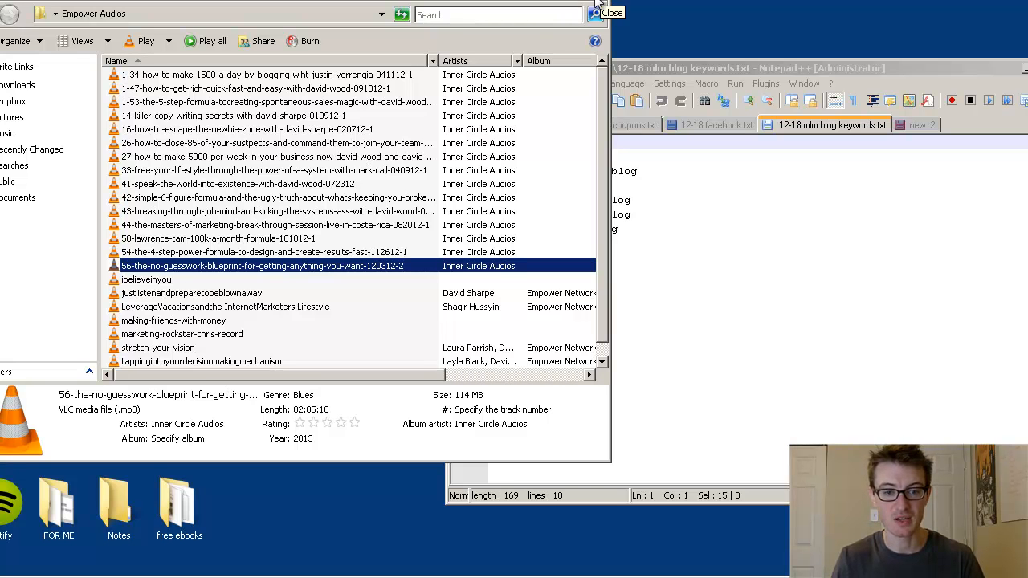
scroll(245, 265, "down", 1)
scroll(246, 265, "up", 1)
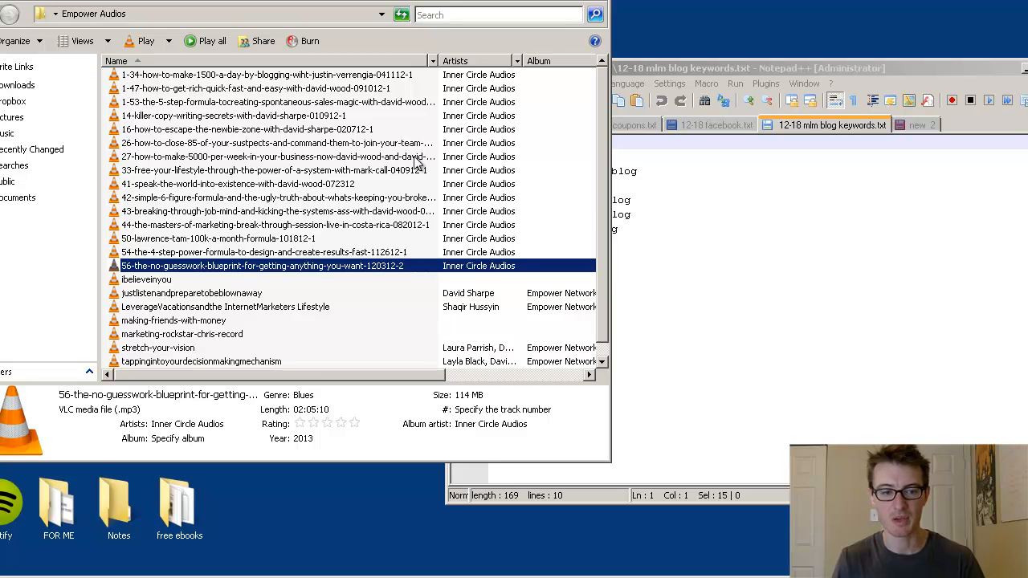
left_click(592, 3)
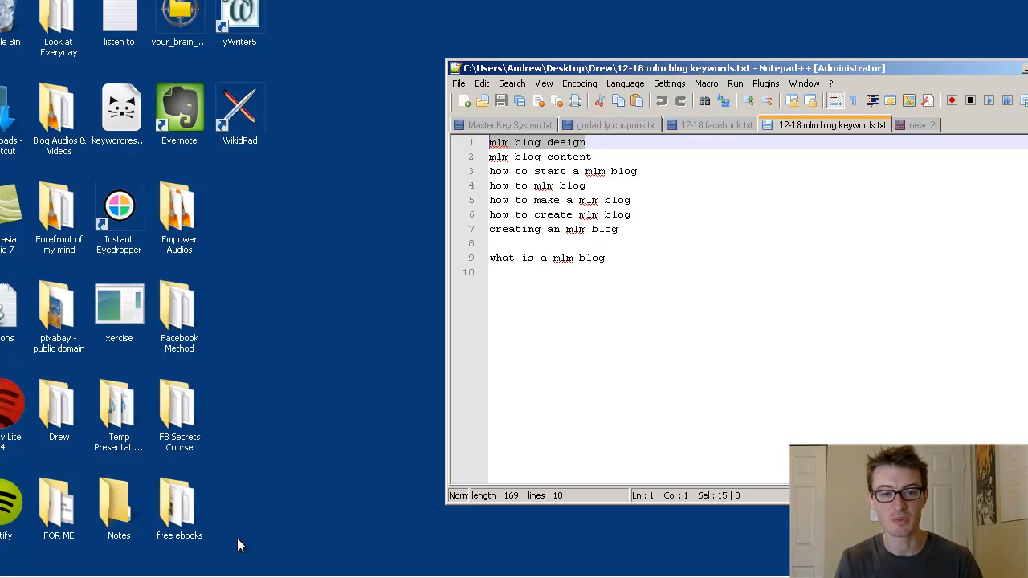
Step: Bring Chrome's WordPress Edit Post page for 'How To Generate Unlimited Leads For Life' back to the front
left_click(218, 576)
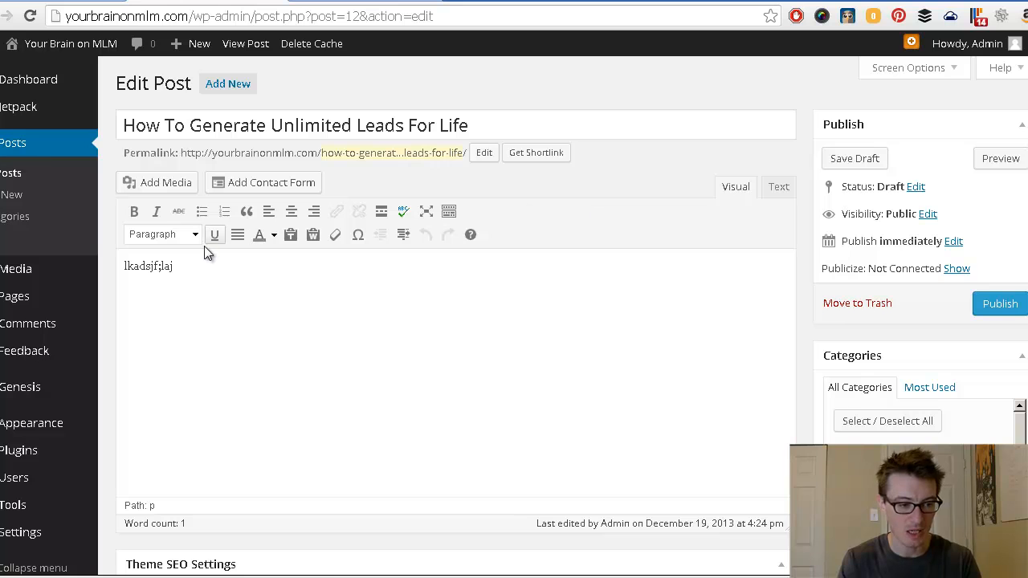
Step: Go to Genesis > Design Settings and browse its sections from Global Styles through General Settings
mouse_move(26, 393)
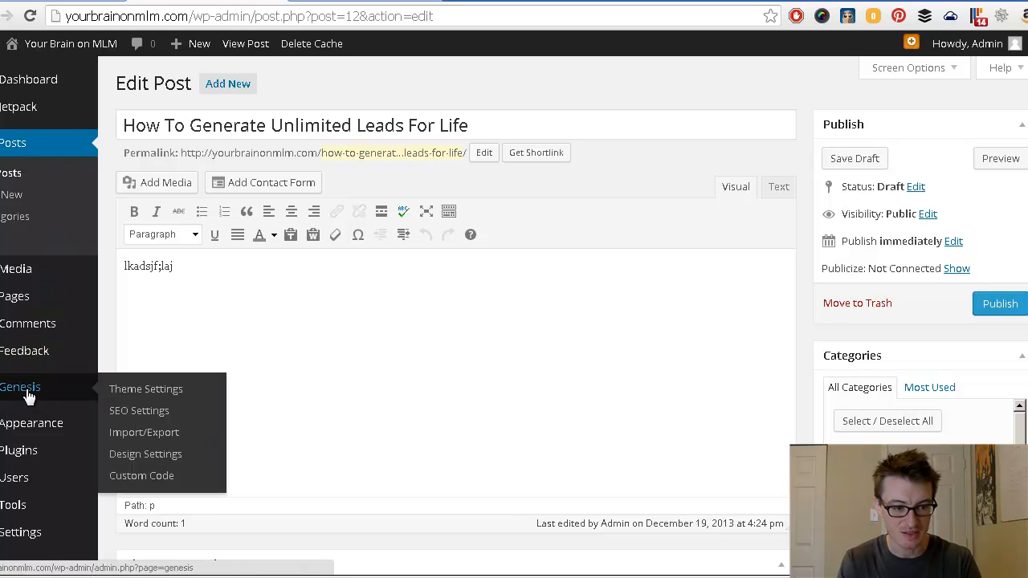
left_click(149, 455)
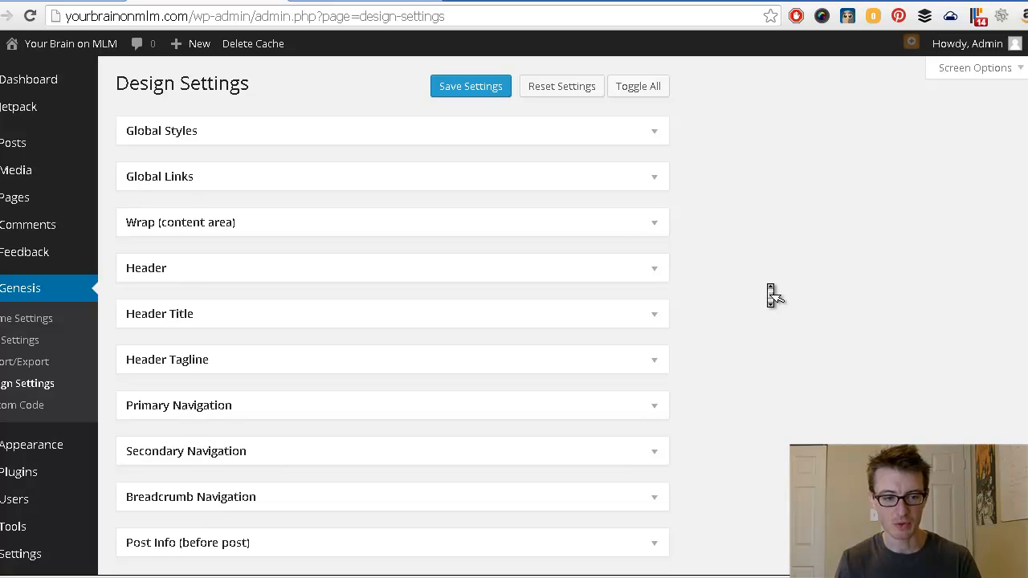
scroll(771, 296, "down", 5)
scroll(771, 295, "down", 2)
scroll(770, 296, "down", 2)
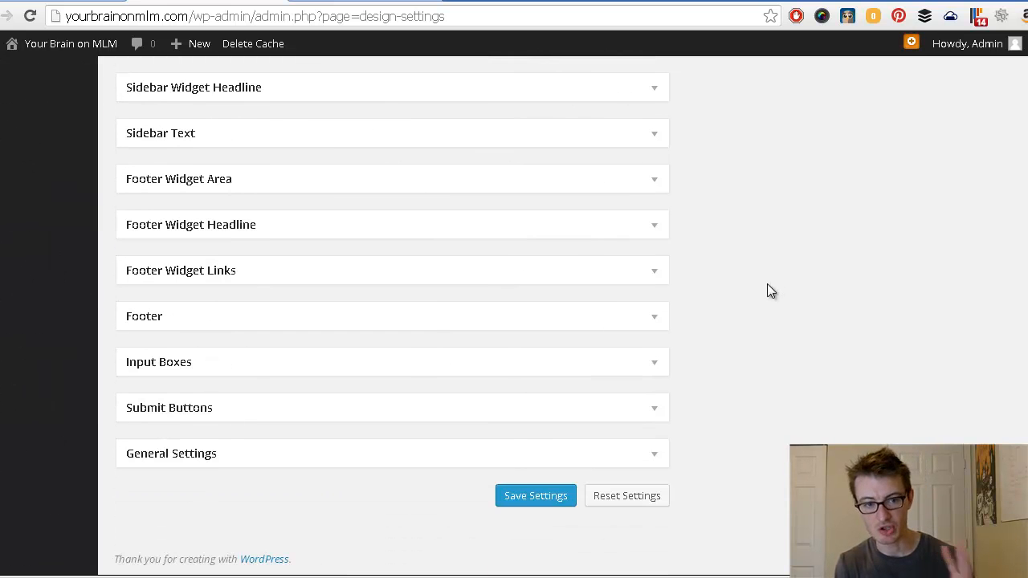
scroll(771, 296, "up", 1)
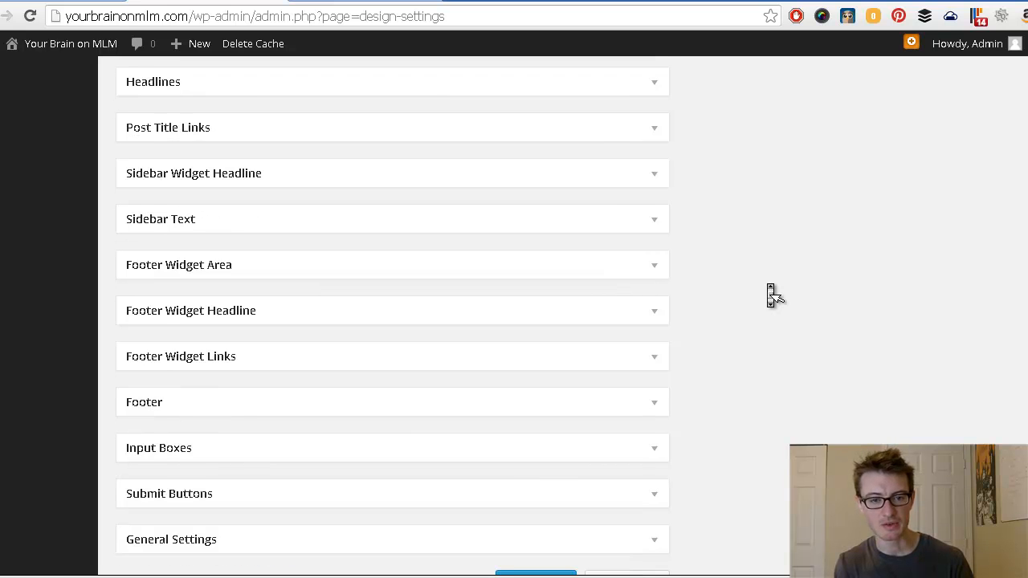
scroll(771, 296, "up", 3)
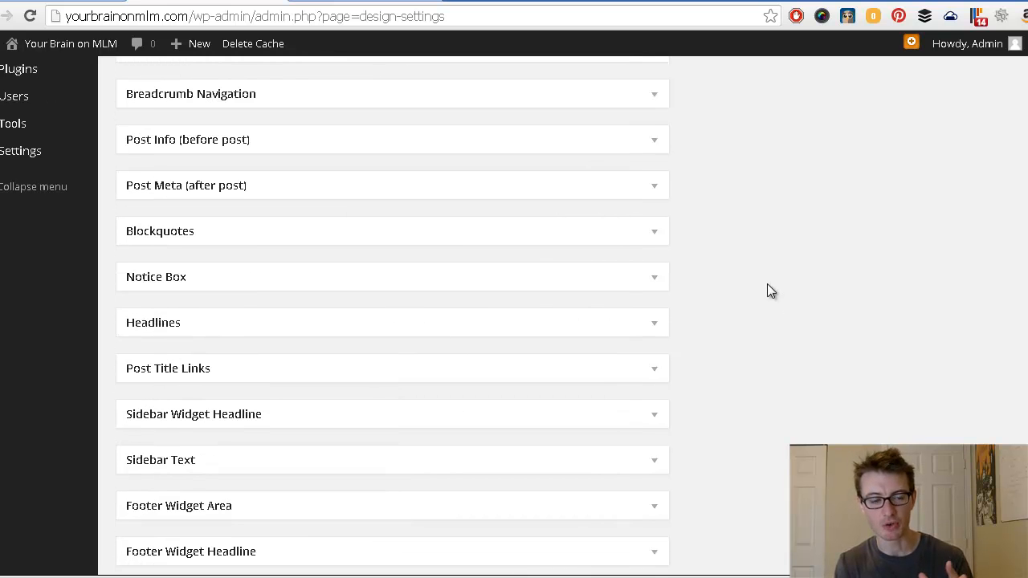
scroll(769, 290, "up", 3)
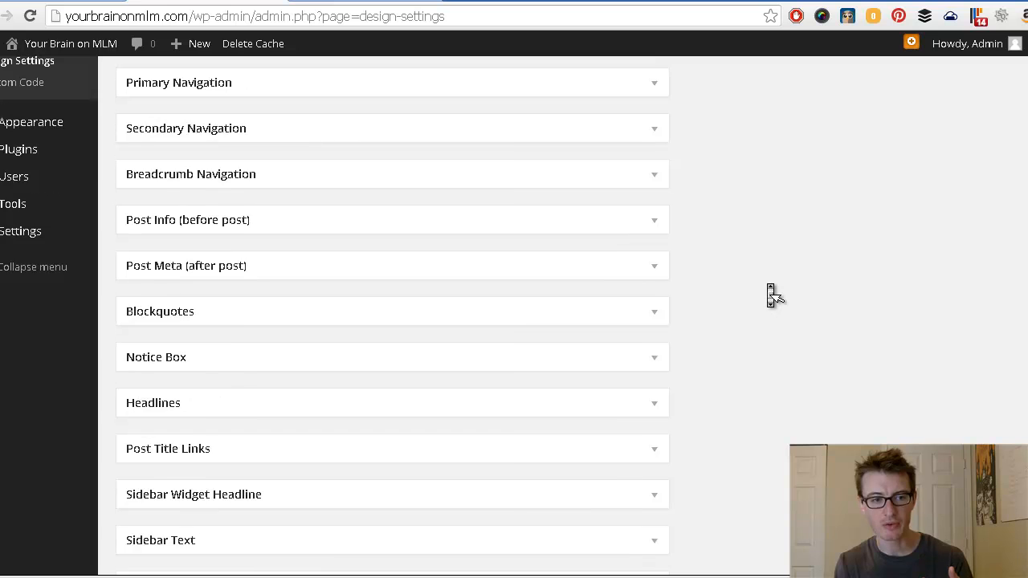
scroll(771, 295, "up", 2)
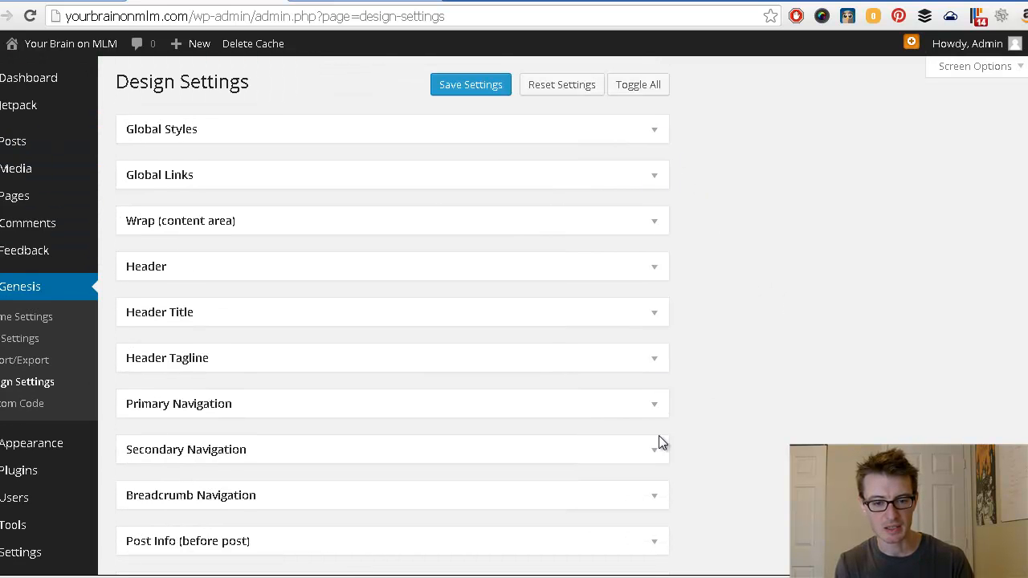
scroll(657, 526, "down", 6)
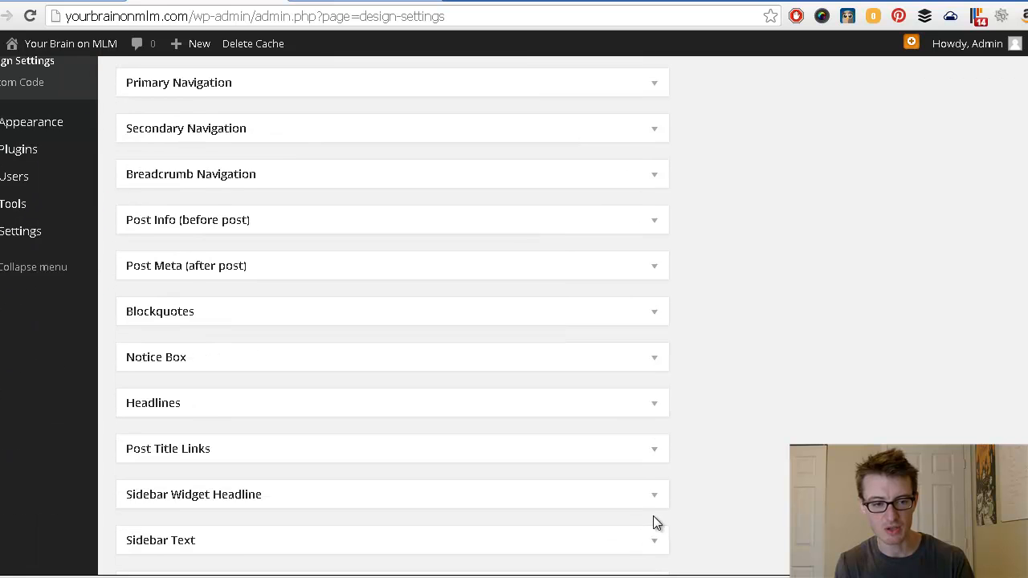
scroll(657, 526, "down", 2)
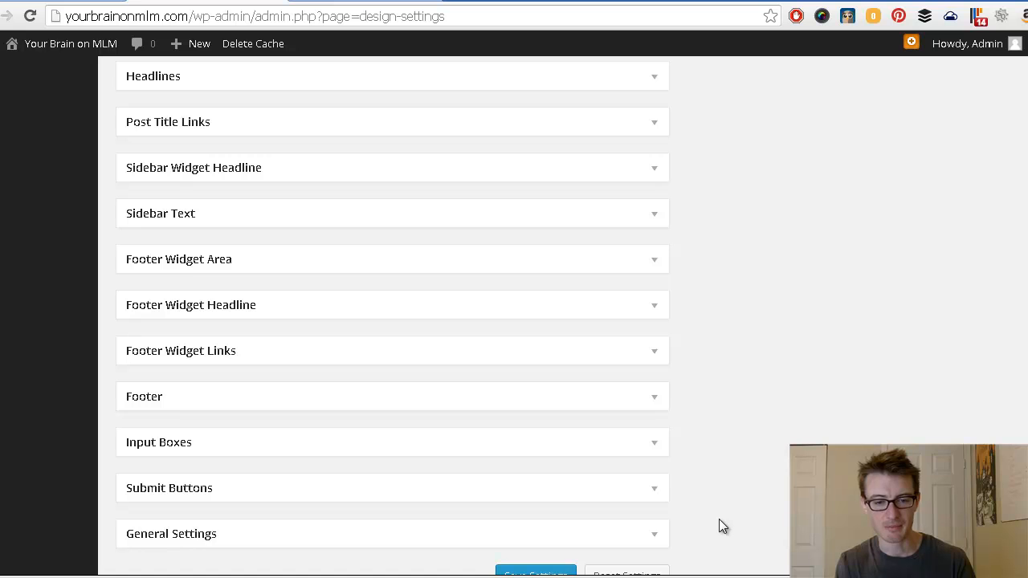
scroll(718, 524, "down", 1)
scroll(721, 530, "up", 4)
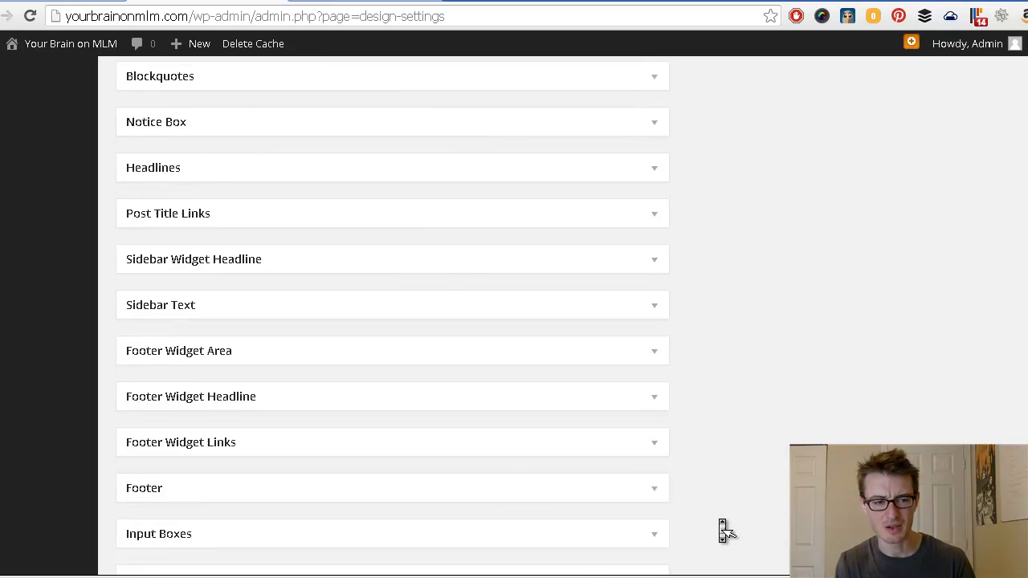
scroll(722, 530, "up", 5)
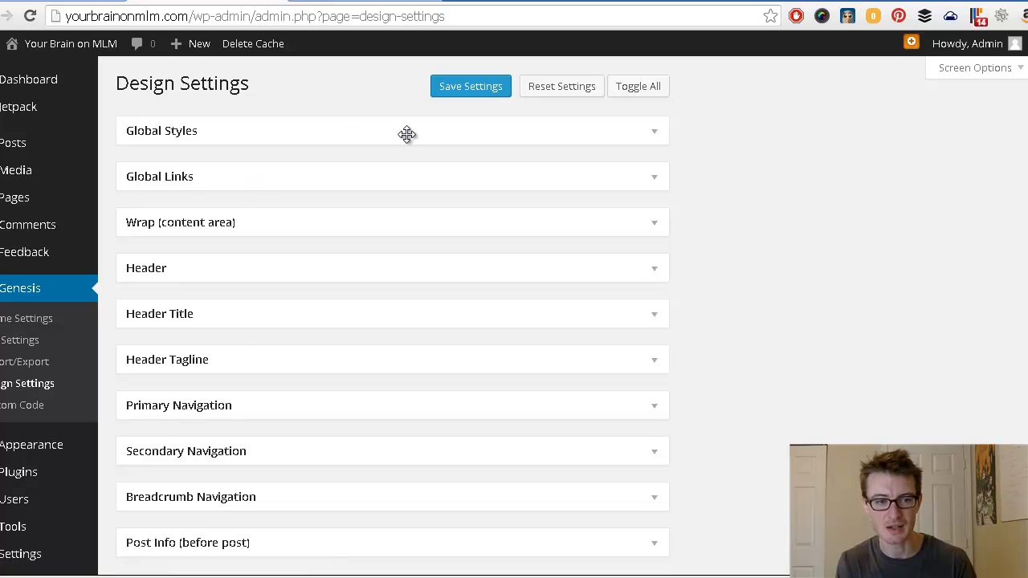
left_click(654, 132)
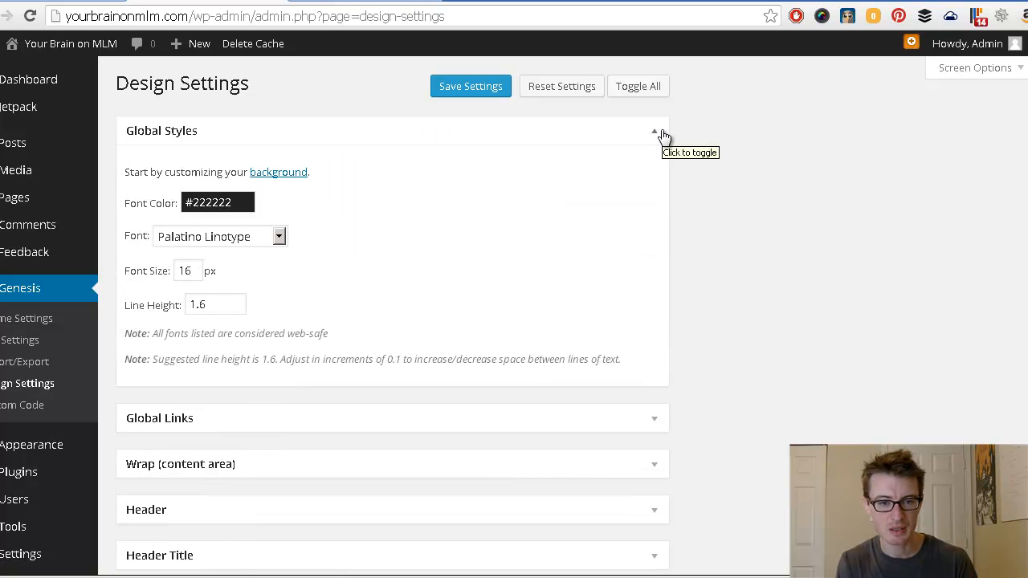
left_click(657, 134)
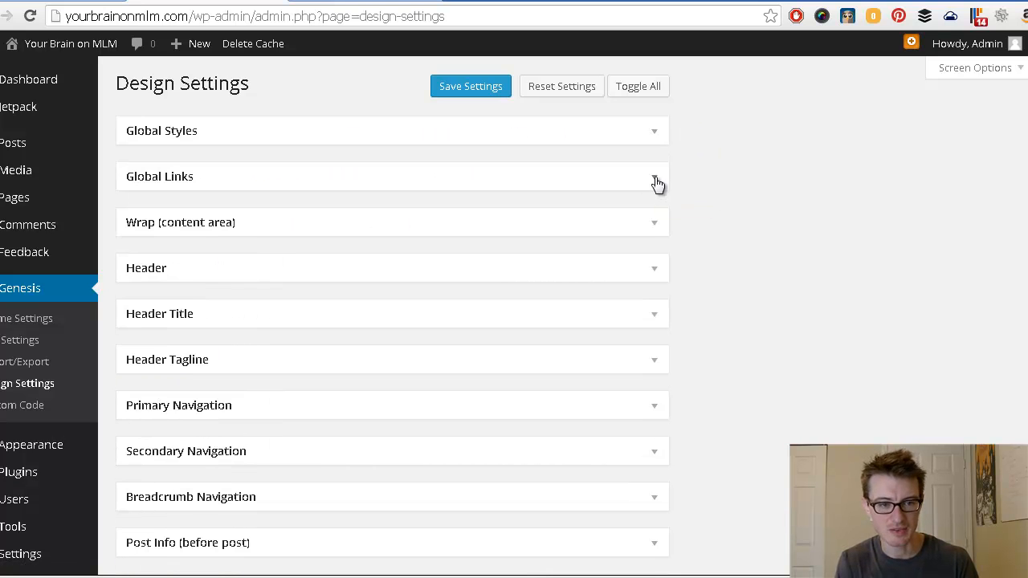
left_click(656, 182)
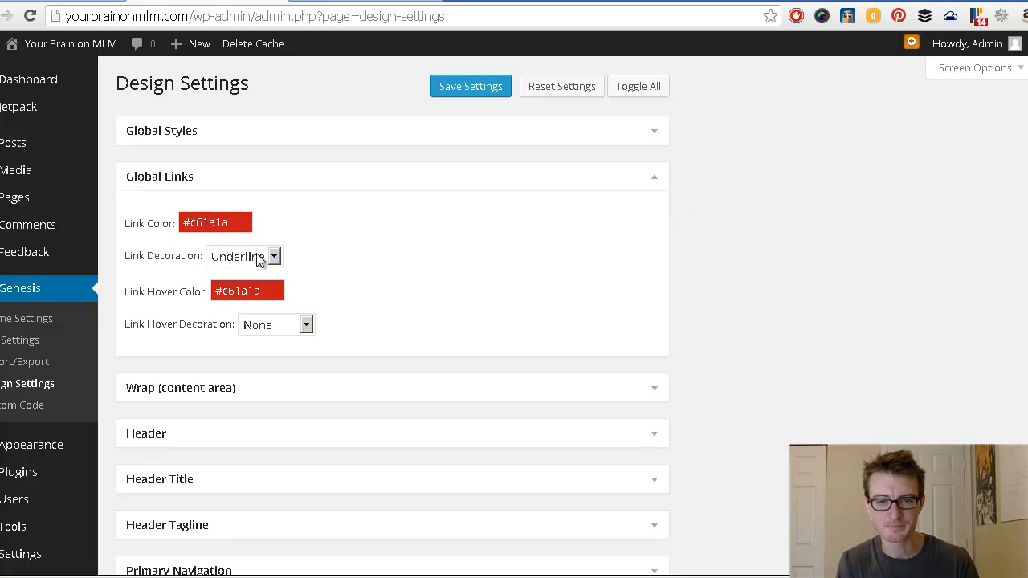
left_click(654, 183)
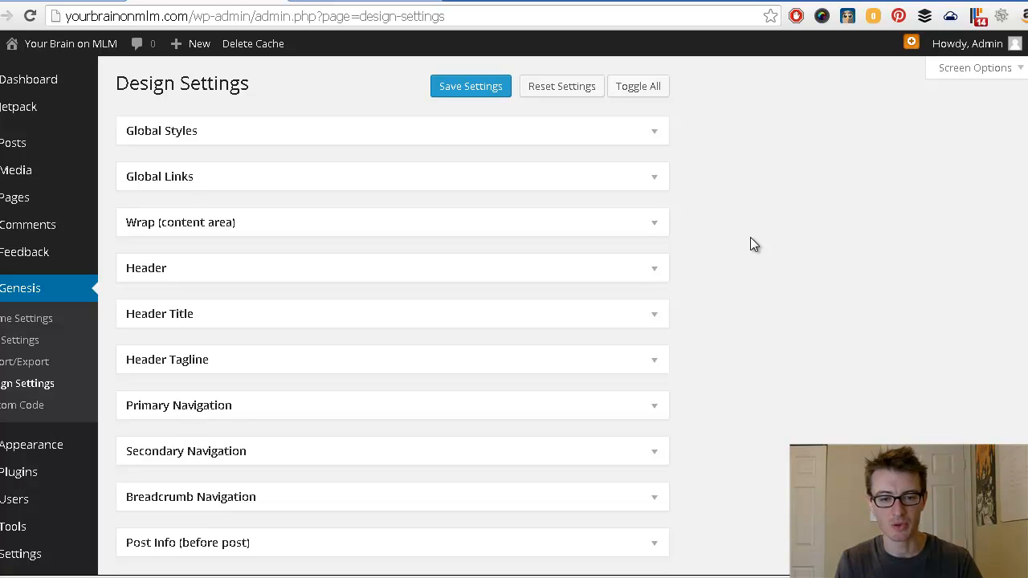
scroll(705, 343, "down", 1)
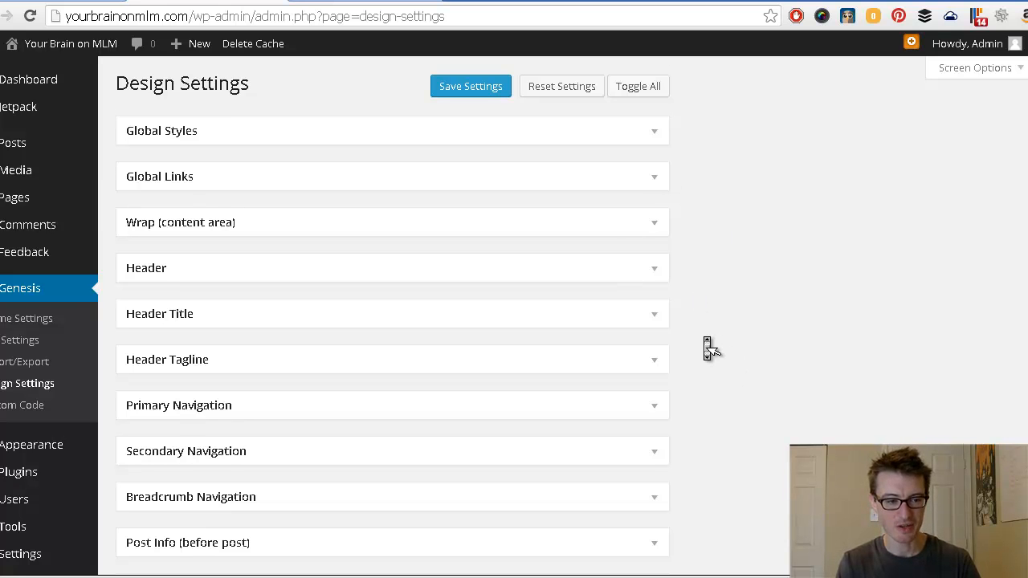
scroll(706, 348, "down", 6)
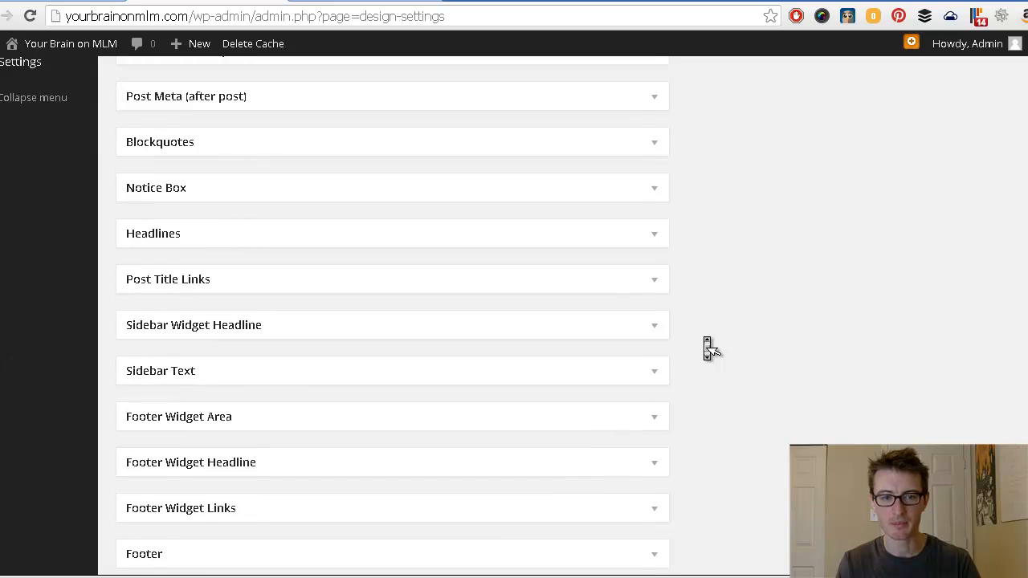
scroll(706, 348, "up", 4)
scroll(707, 347, "up", 3)
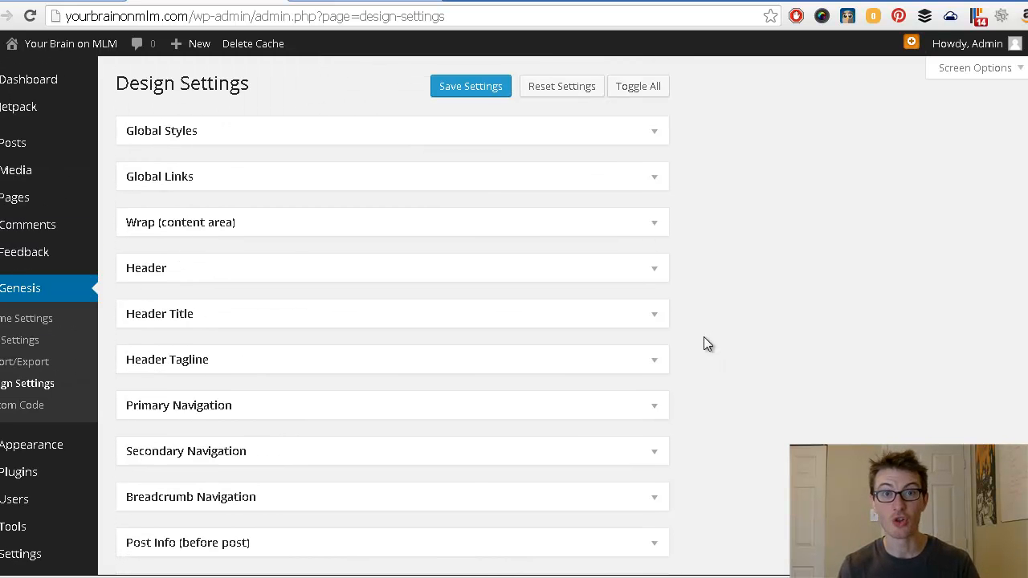